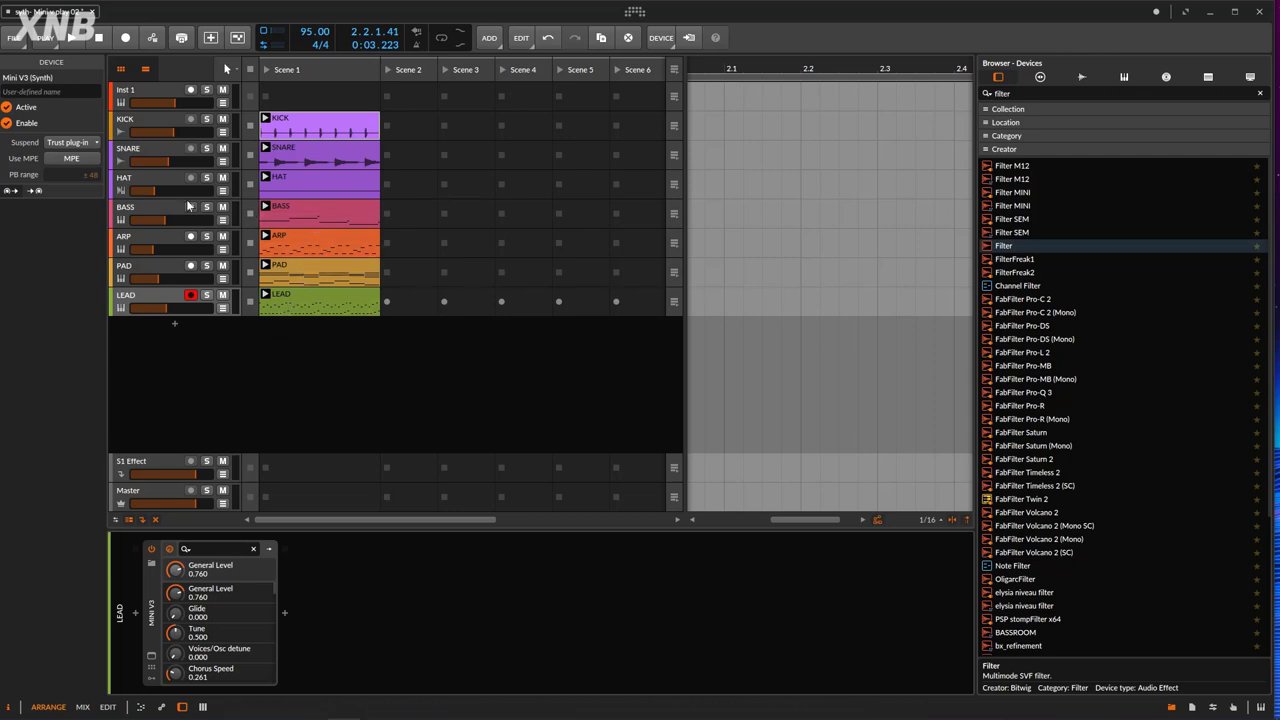
# Audition Scene 1 in full and with only the KICK, SNARE and HAT tracks soloed, and clear the solos.
pyautogui.click(267, 69)
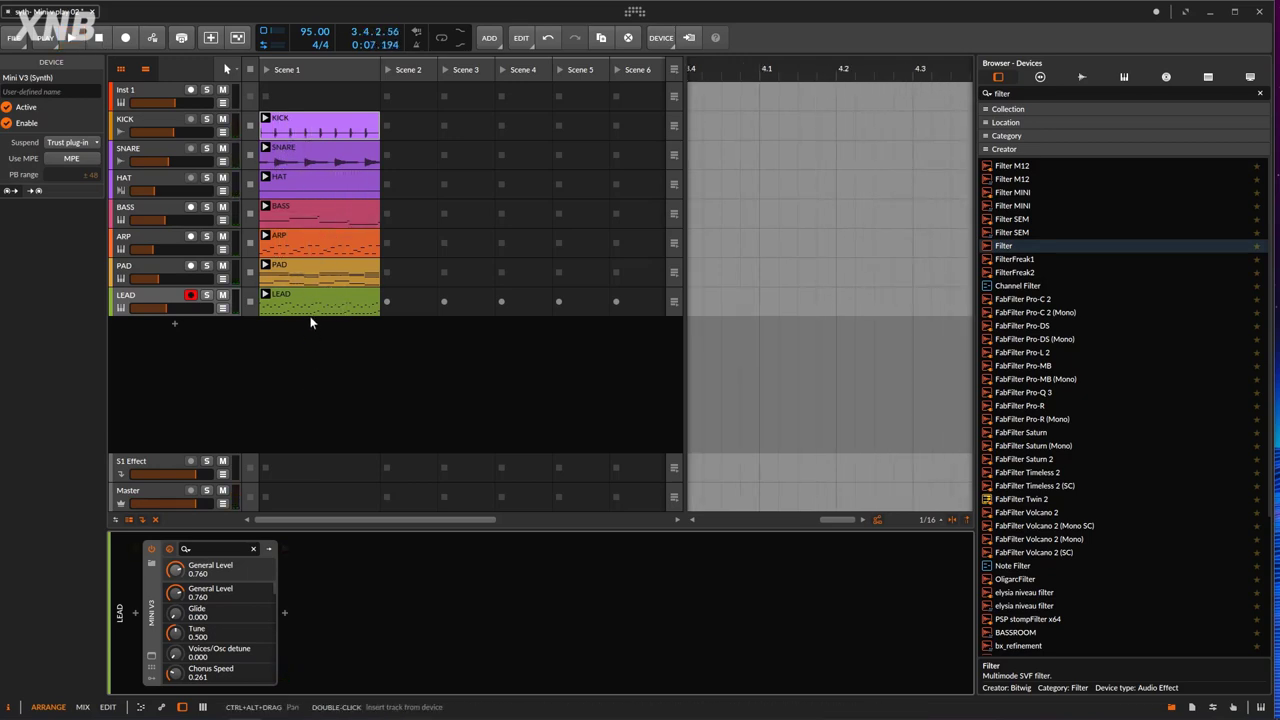
pyautogui.click(206, 119)
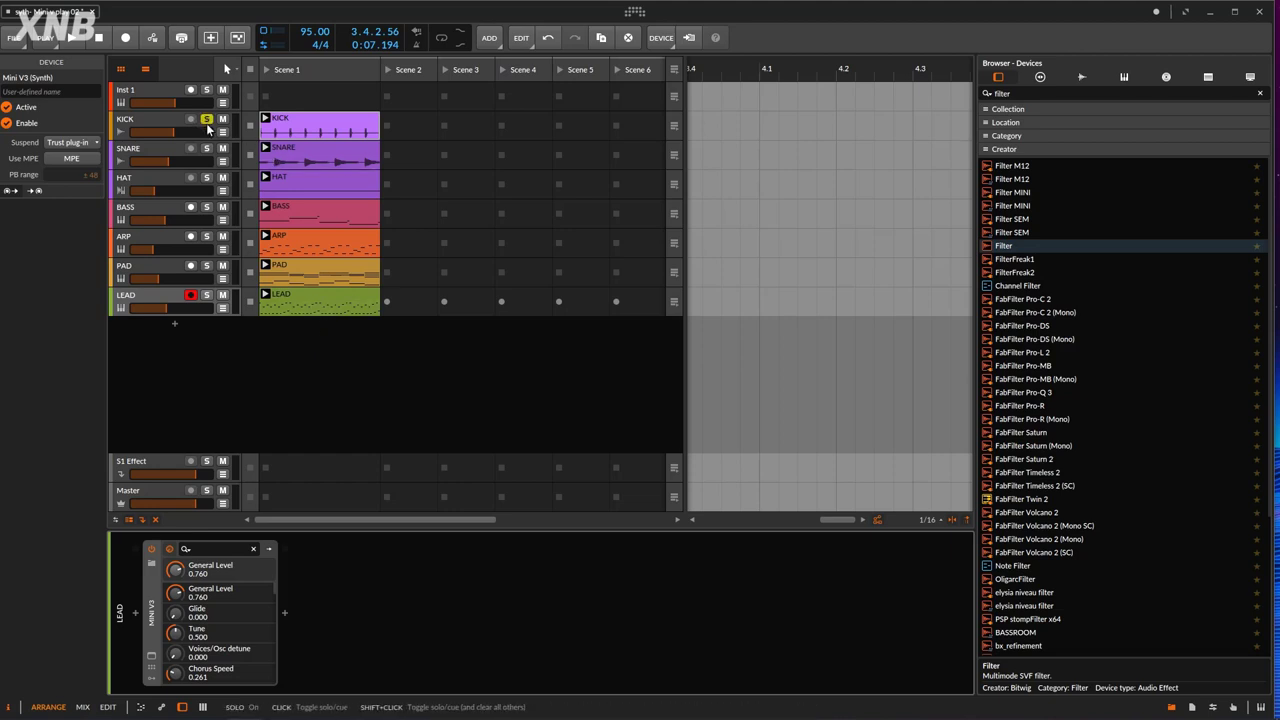
pyautogui.click(207, 149)
pyautogui.click(206, 178)
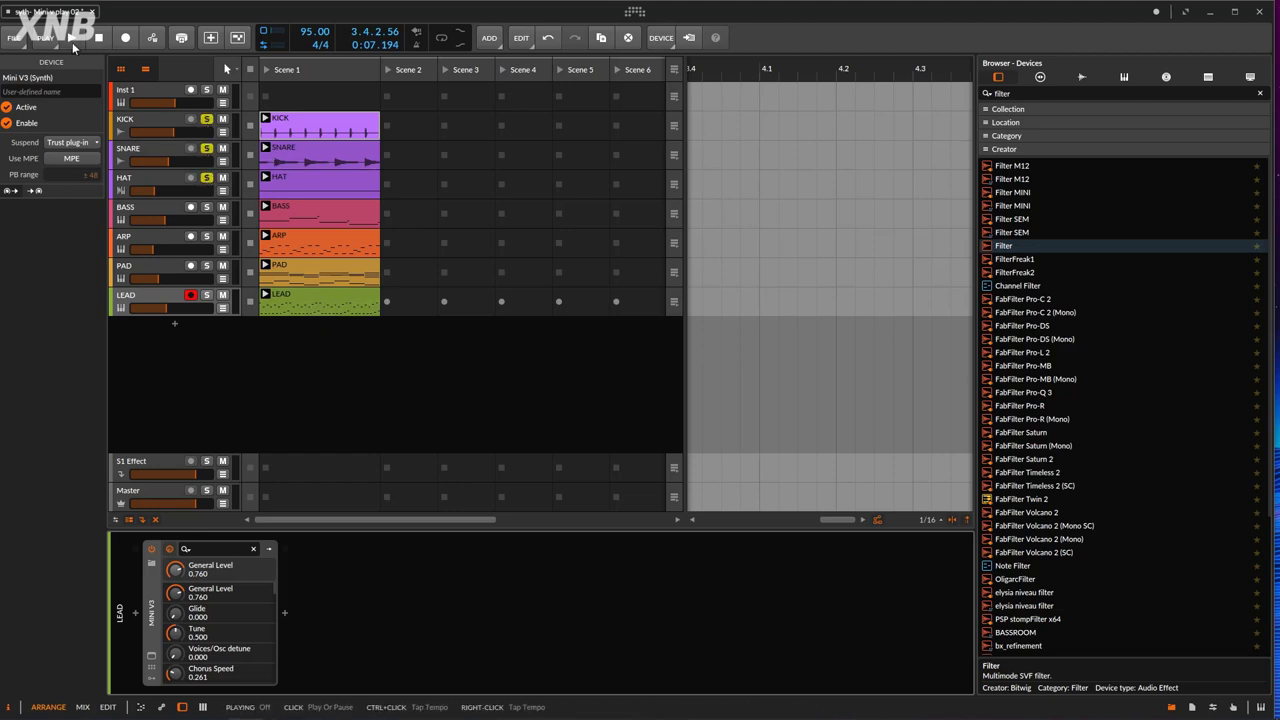
pyautogui.click(72, 40)
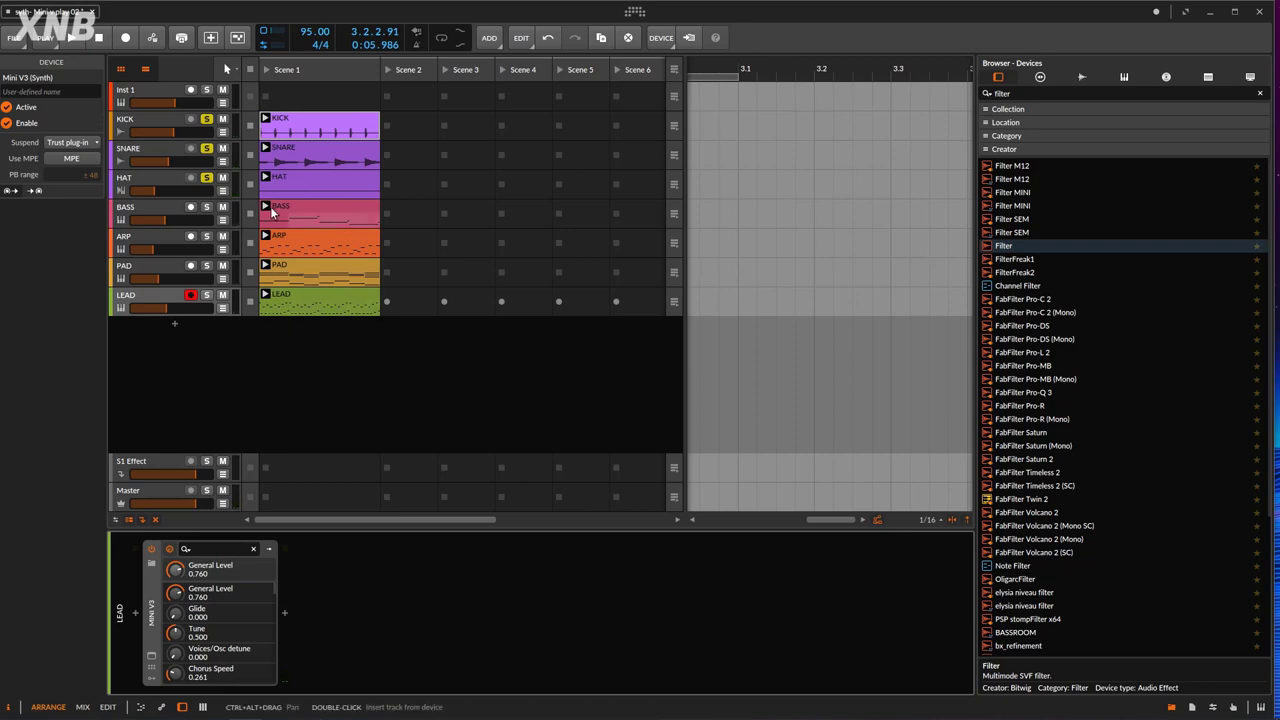
pyautogui.click(206, 178)
pyautogui.click(206, 148)
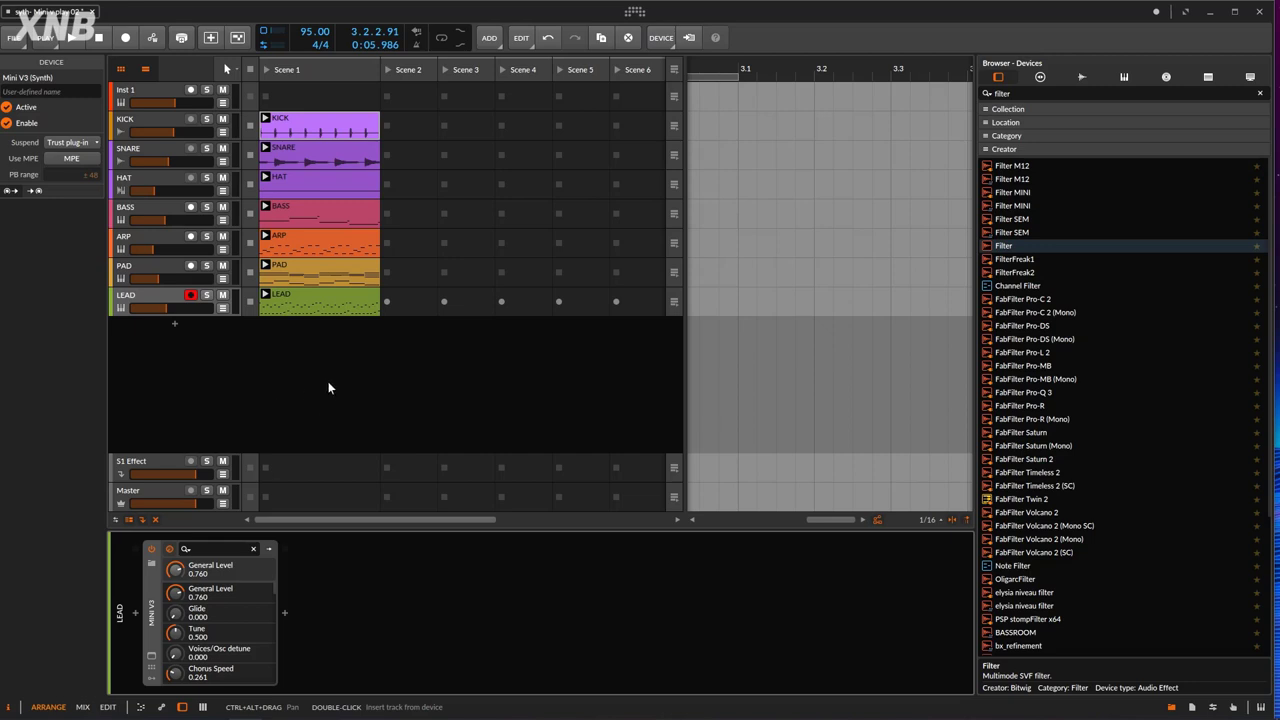
# Solo the BASS, HAT, SNARE and KICK tracks with BASS selected, and audition them together.
pyautogui.click(152, 214)
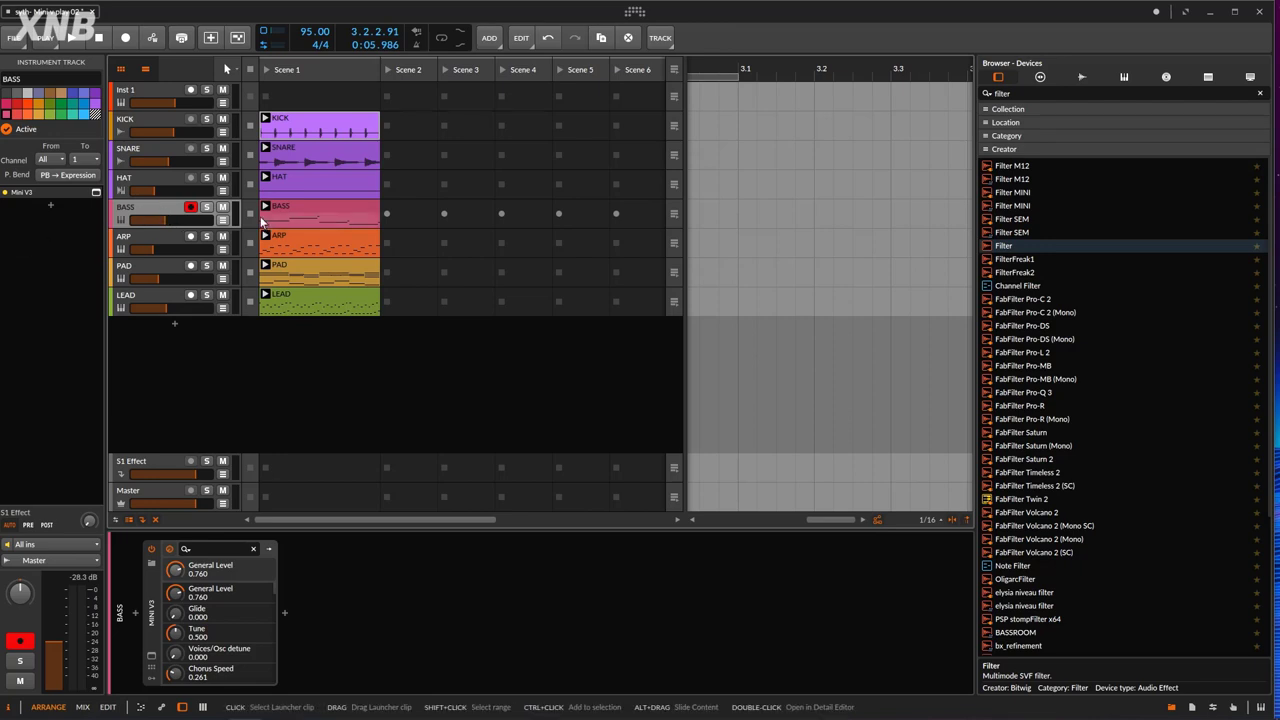
pyautogui.click(206, 177)
pyautogui.click(208, 148)
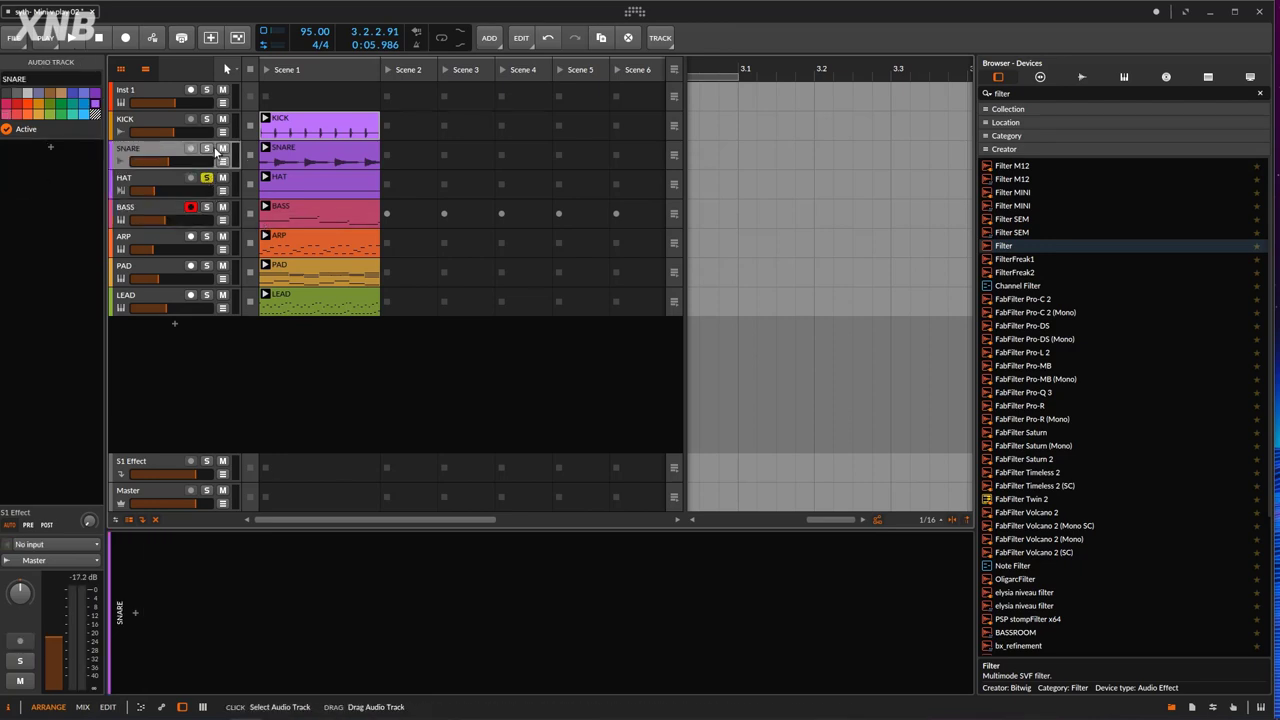
pyautogui.click(206, 119)
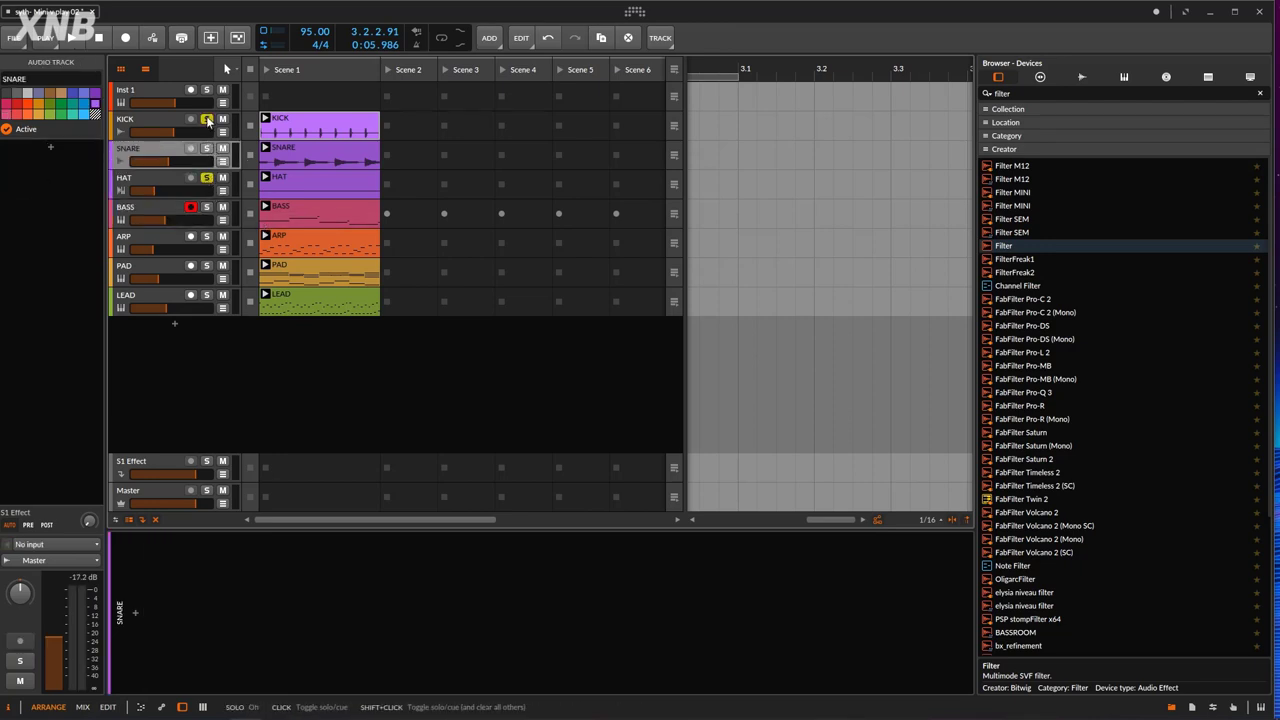
pyautogui.click(143, 213)
pyautogui.click(206, 207)
pyautogui.press('space')
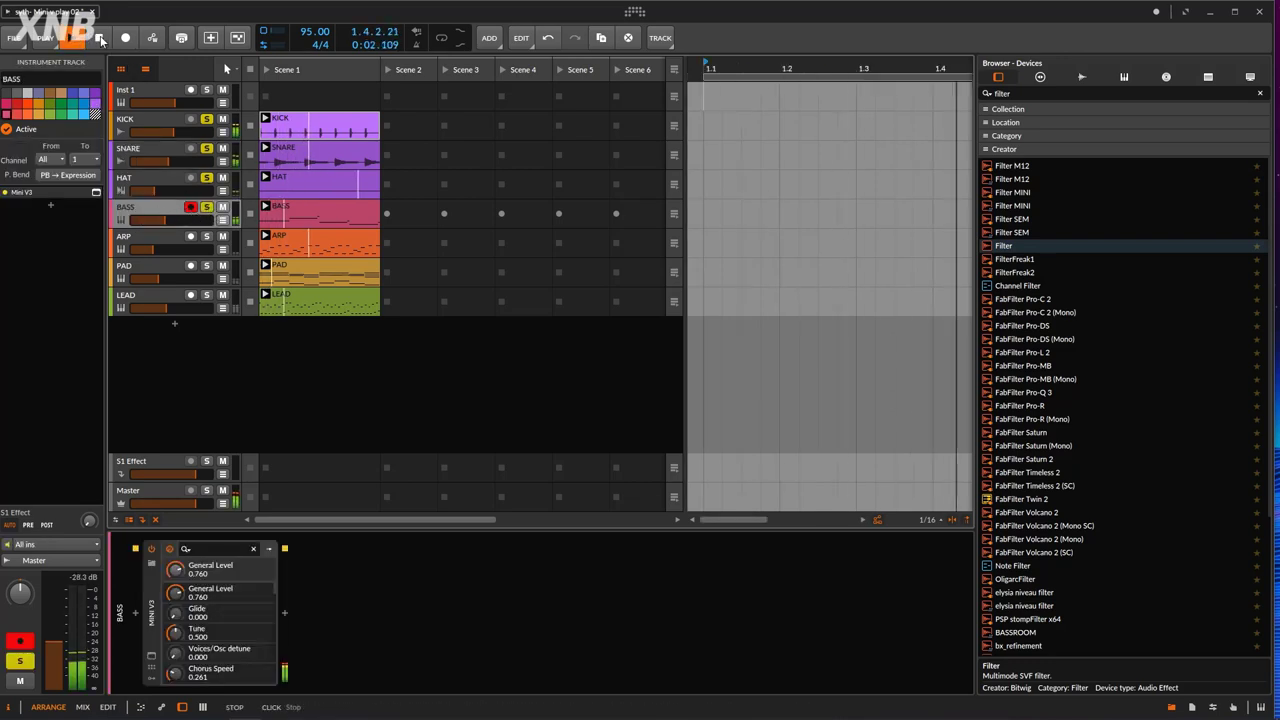
pyautogui.click(99, 38)
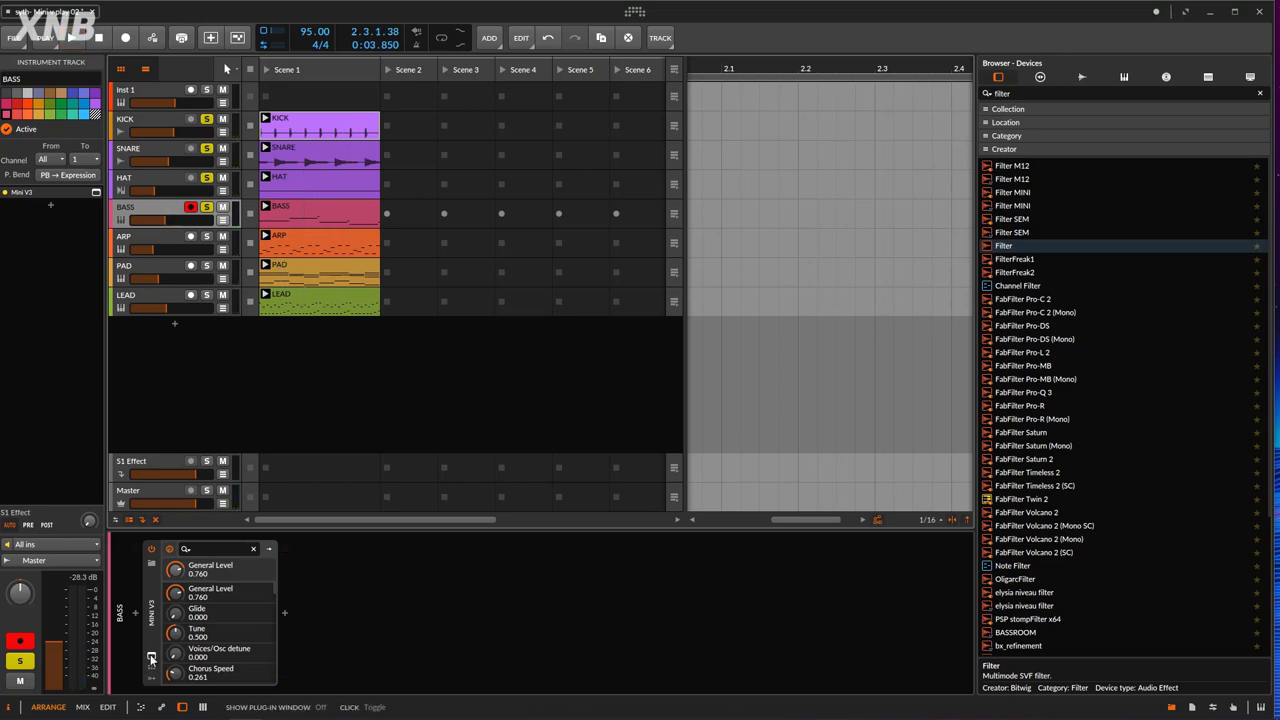
# Open the BASS track's Mini V3 synth window and set oscillator 3 to the triangular waveform.
pyautogui.click(184, 547)
pyautogui.moveTo(696, 84); pyautogui.dragTo(744, 32)
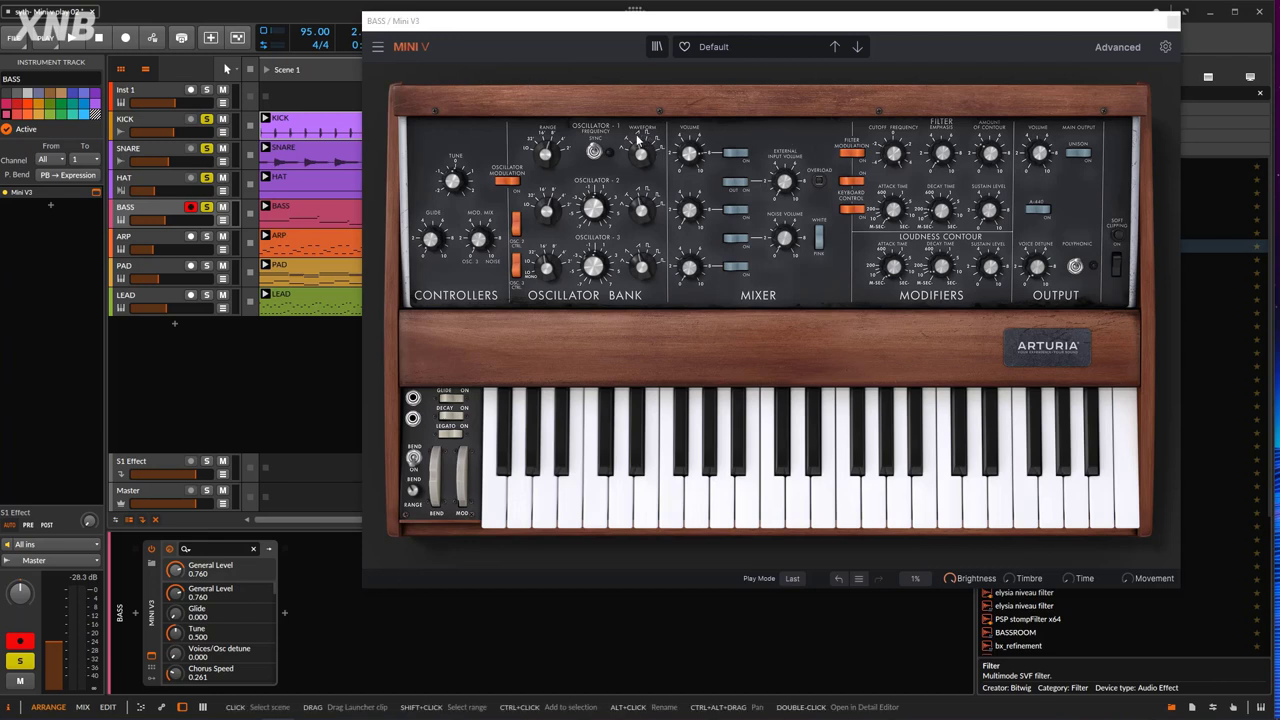
pyautogui.moveTo(647, 265); pyautogui.dragTo(647, 255)
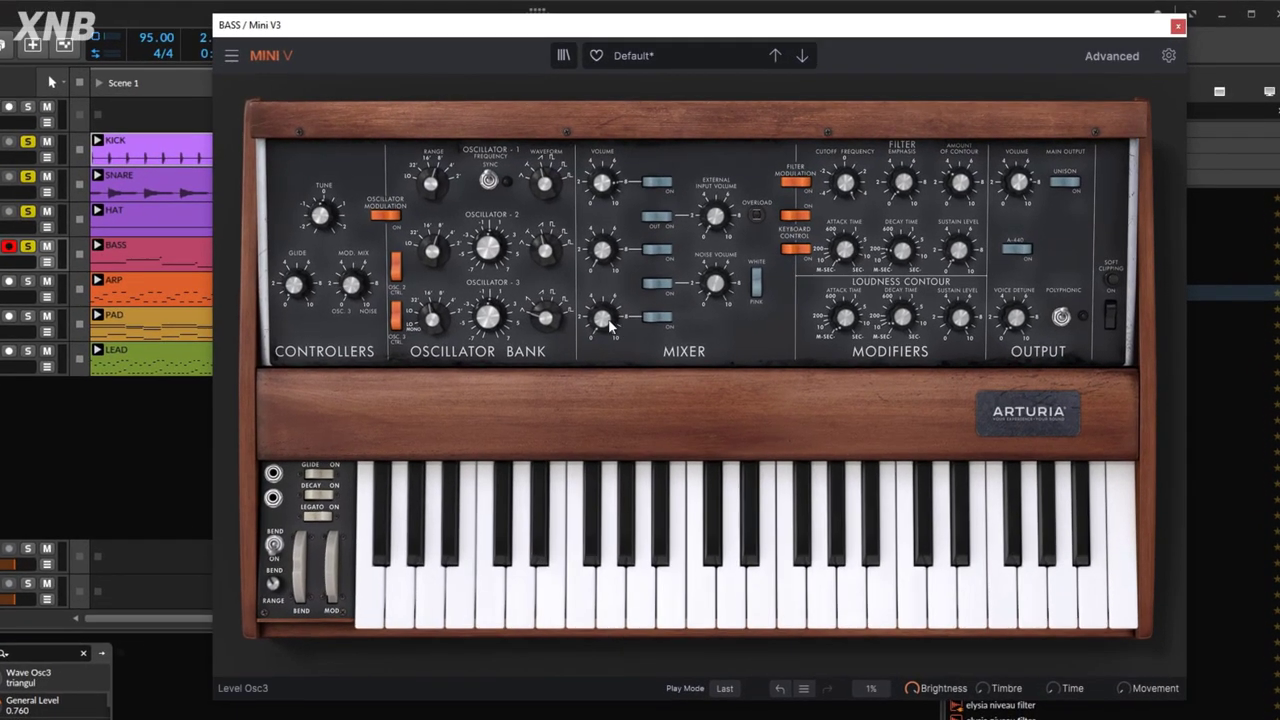
# Set oscillator 1's range to 8' and raise the mixer volumes of all three oscillators to maximum.
pyautogui.moveTo(694, 269); pyautogui.dragTo(694, 273)
pyautogui.click(436, 257)
pyautogui.moveTo(434, 179)
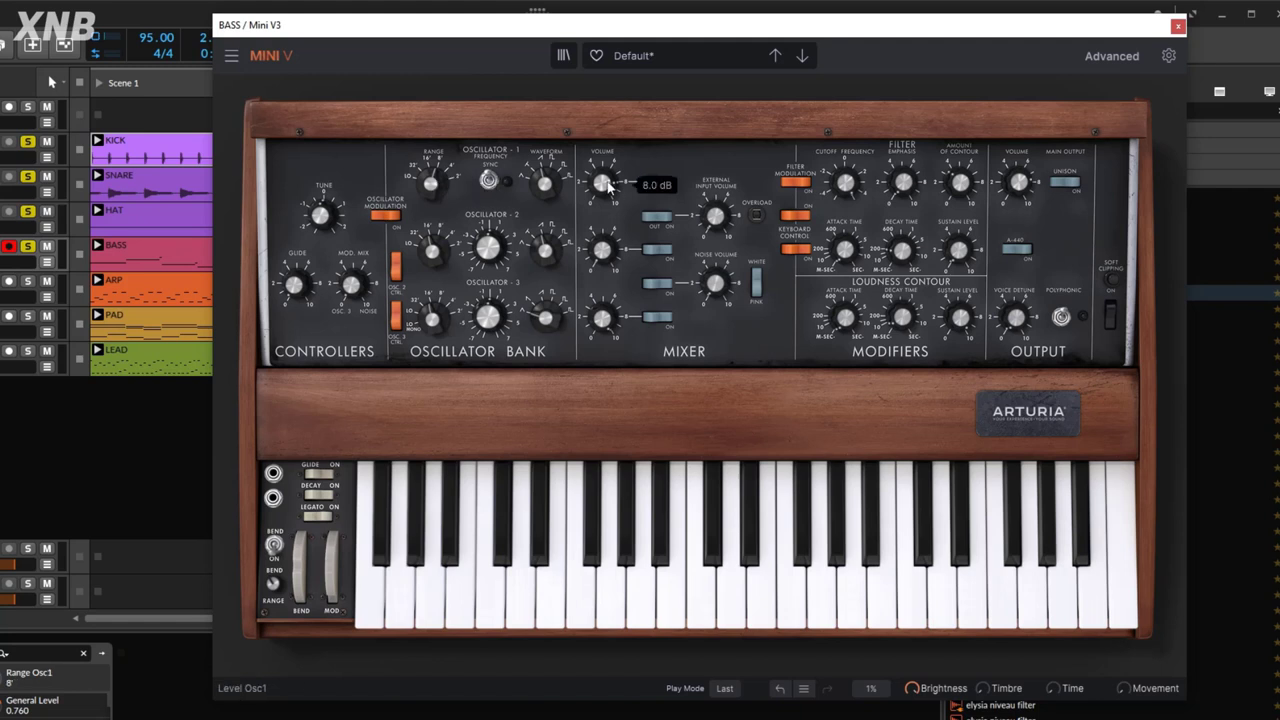
pyautogui.click(607, 185)
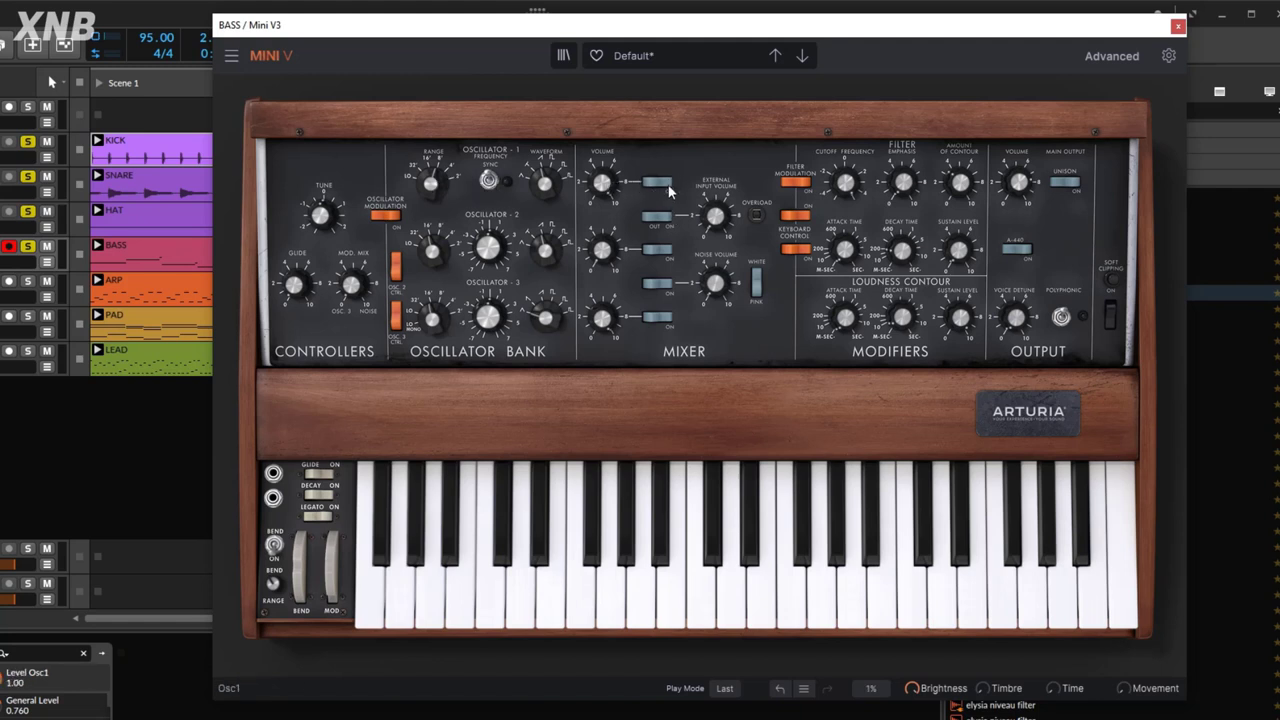
pyautogui.click(610, 240)
pyautogui.moveTo(610, 240); pyautogui.dragTo(610, 208)
pyautogui.moveTo(603, 330); pyautogui.dragTo(610, 306)
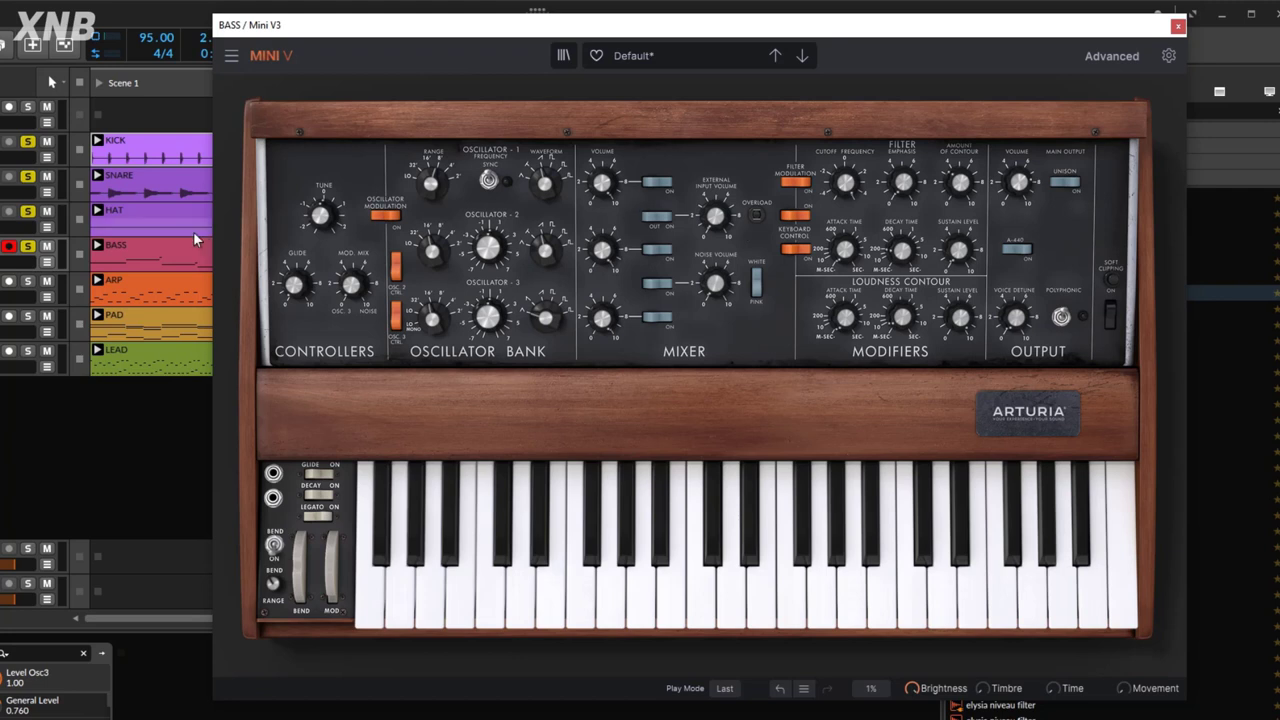
# During playback, switch off the first keyboard control and set the filter's cutoff to about 0.188 and its contour amount to 53.20 %.
pyautogui.press('space')
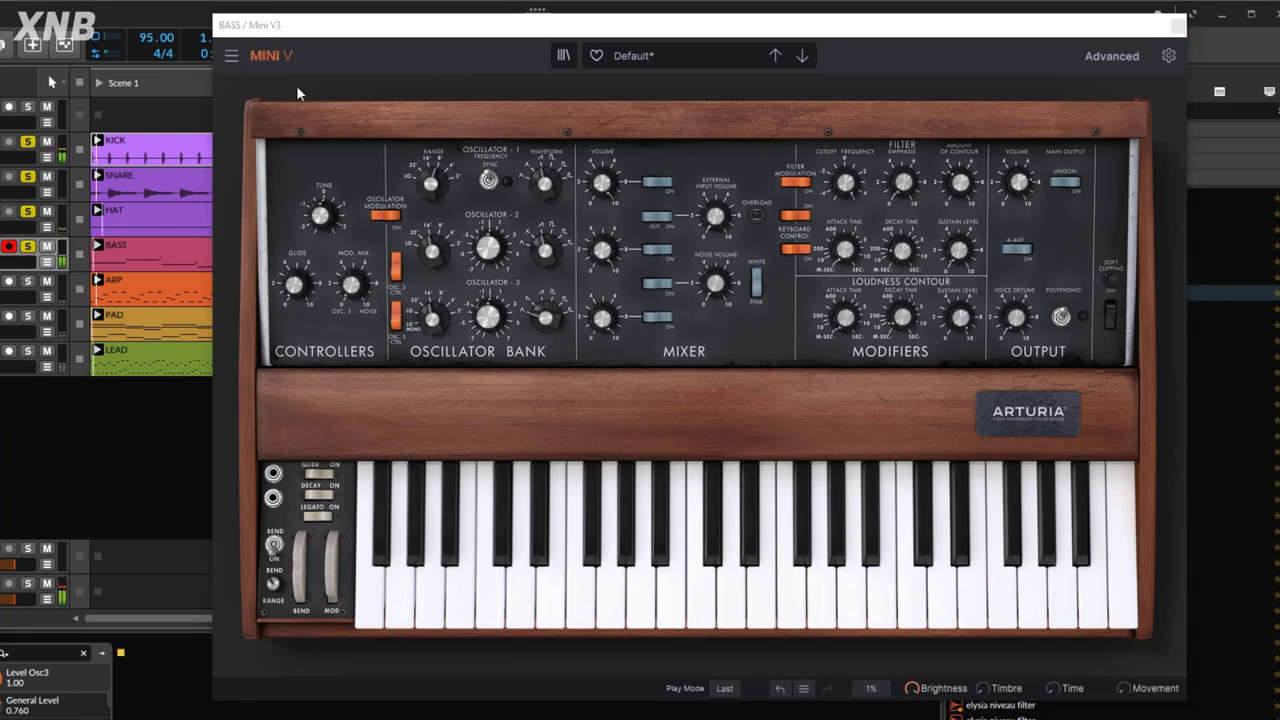
pyautogui.click(793, 222)
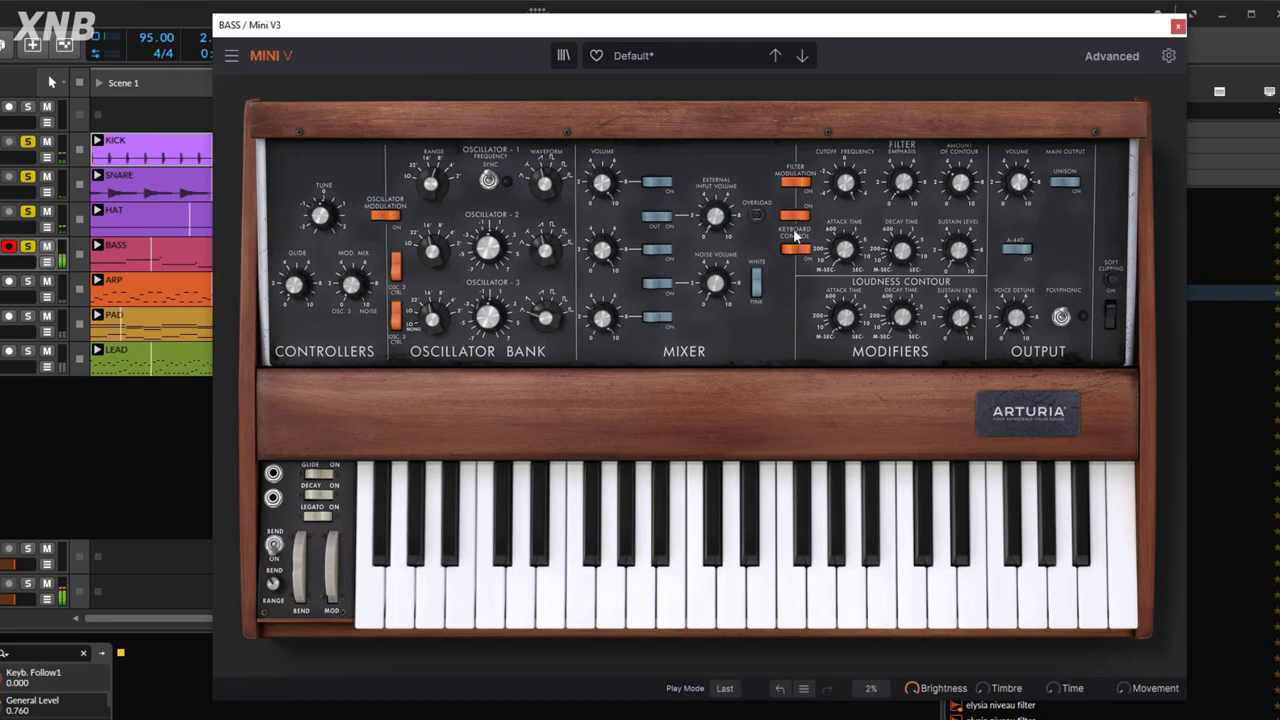
pyautogui.moveTo(845, 183); pyautogui.dragTo(845, 284)
pyautogui.moveTo(972, 203)
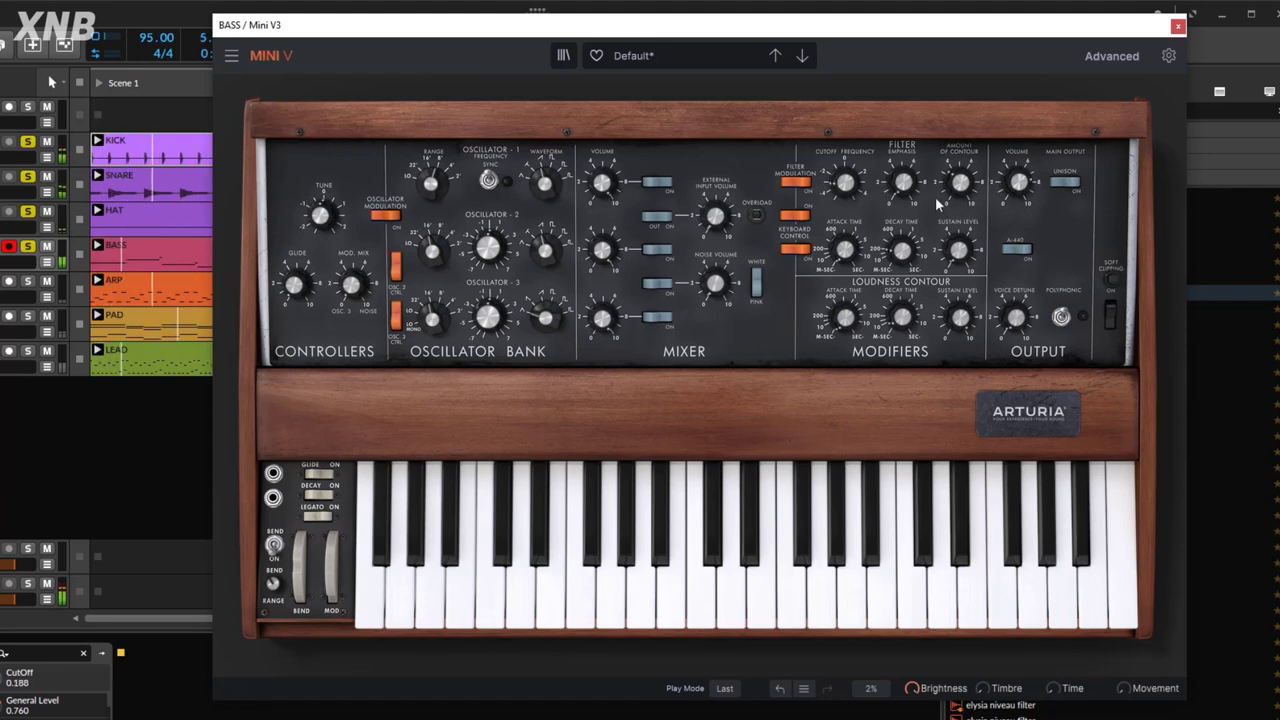
pyautogui.moveTo(906, 196); pyautogui.dragTo(961, 166)
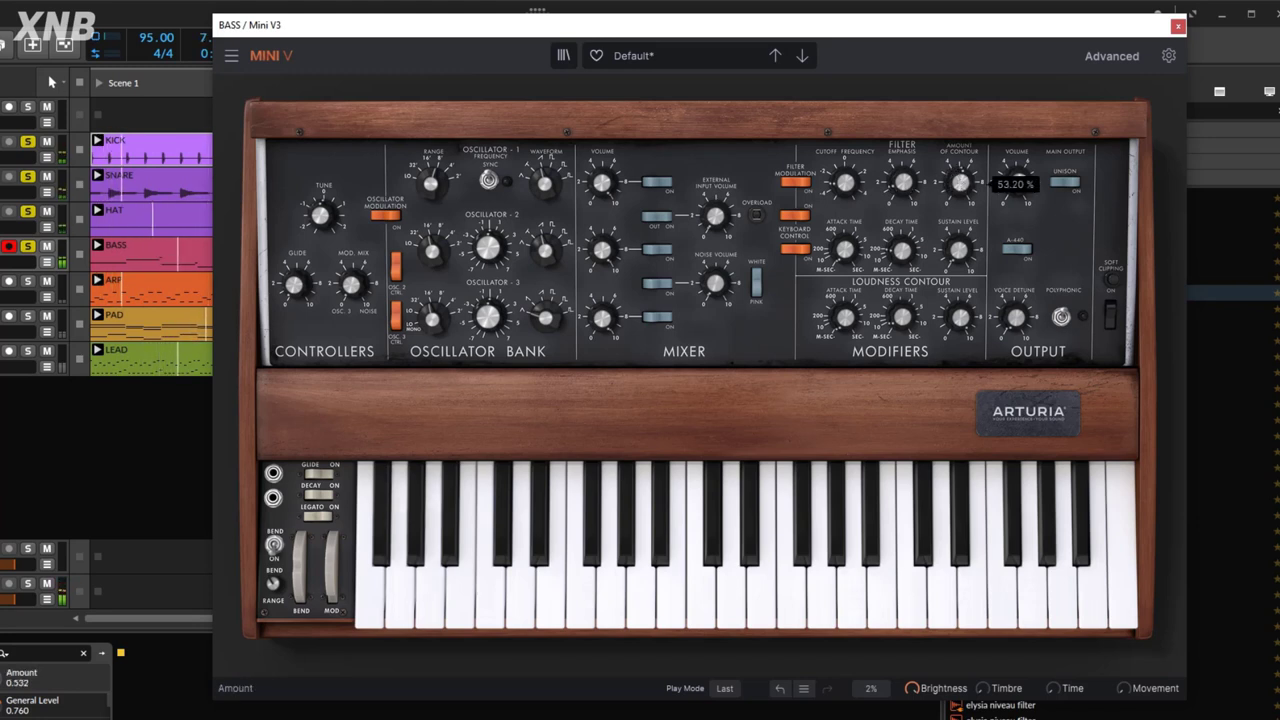
# Enable unison with 5 voices and set the voice detune to about 0.324.
pyautogui.click(1065, 183)
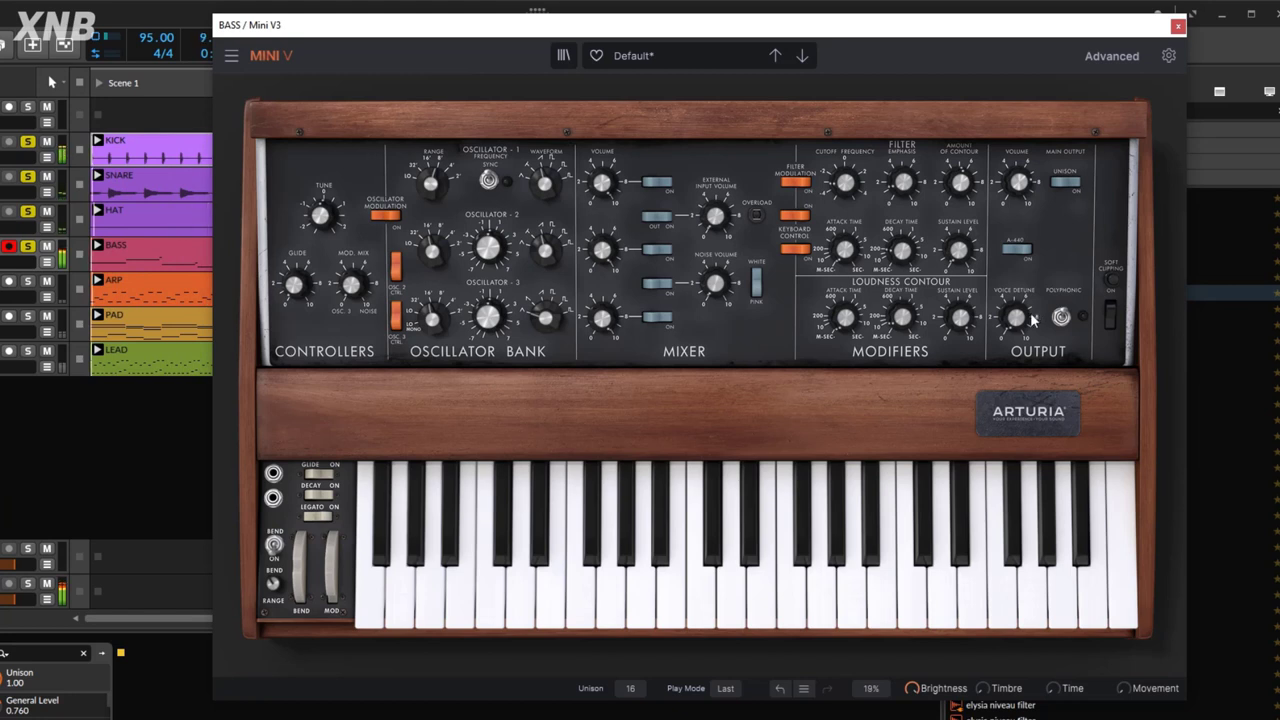
pyautogui.moveTo(1019, 297); pyautogui.dragTo(1019, 294)
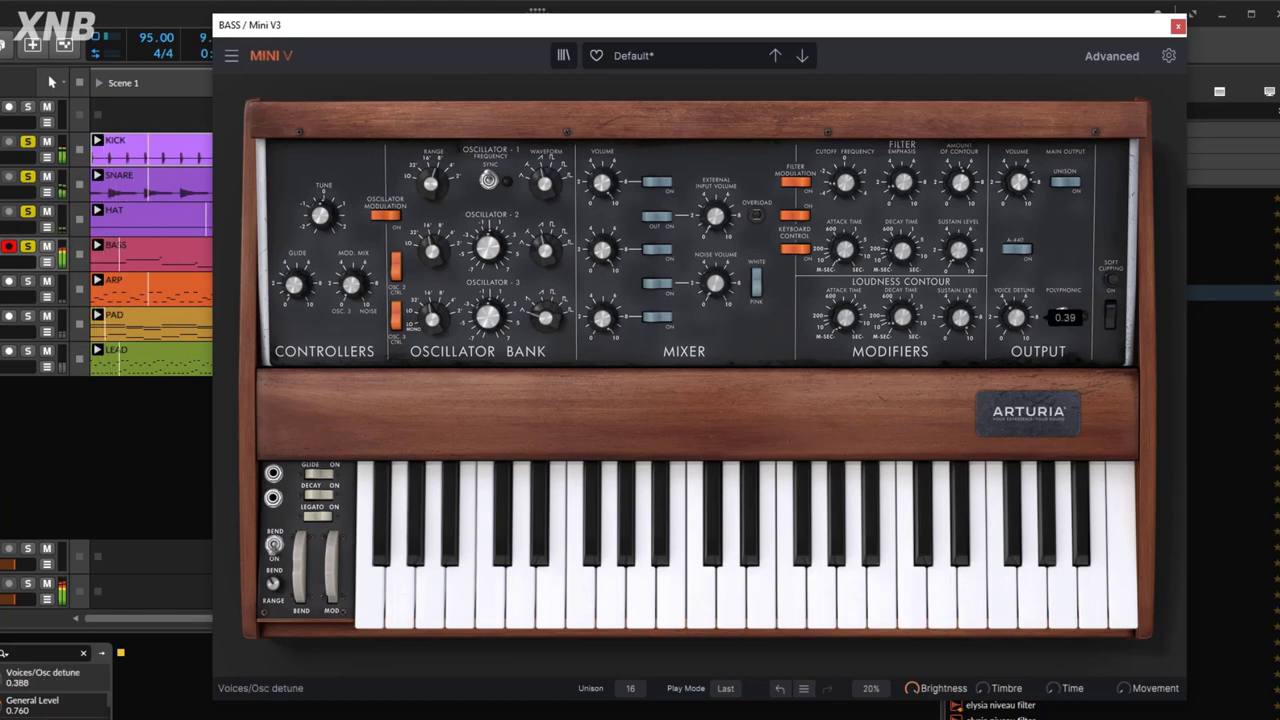
pyautogui.click(634, 690)
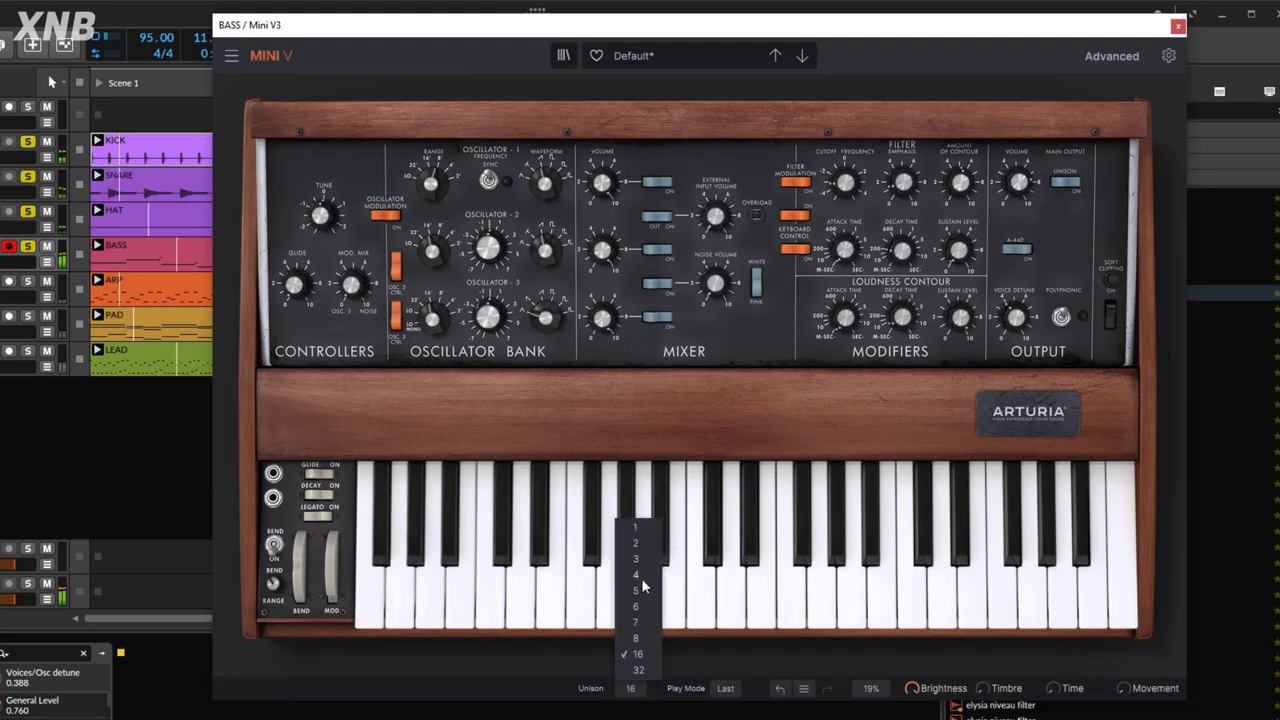
pyautogui.click(637, 578)
pyautogui.click(630, 688)
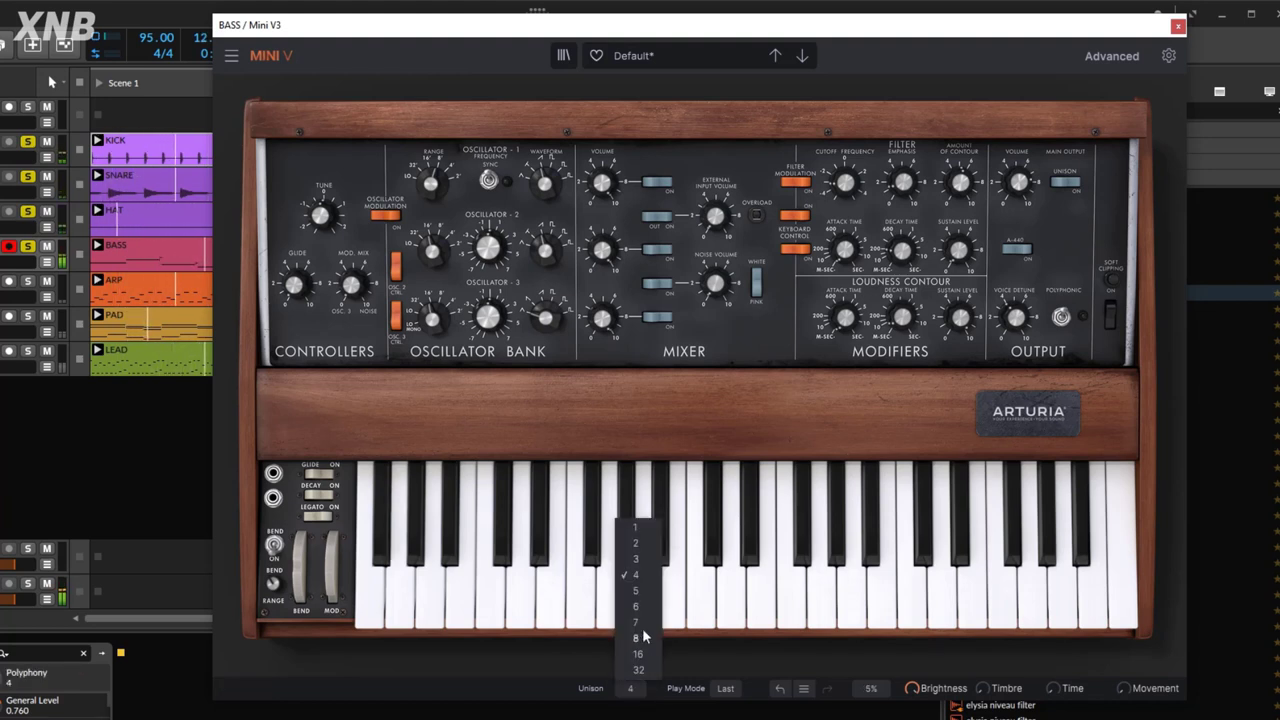
pyautogui.click(637, 591)
pyautogui.moveTo(1016, 318); pyautogui.dragTo(1016, 316)
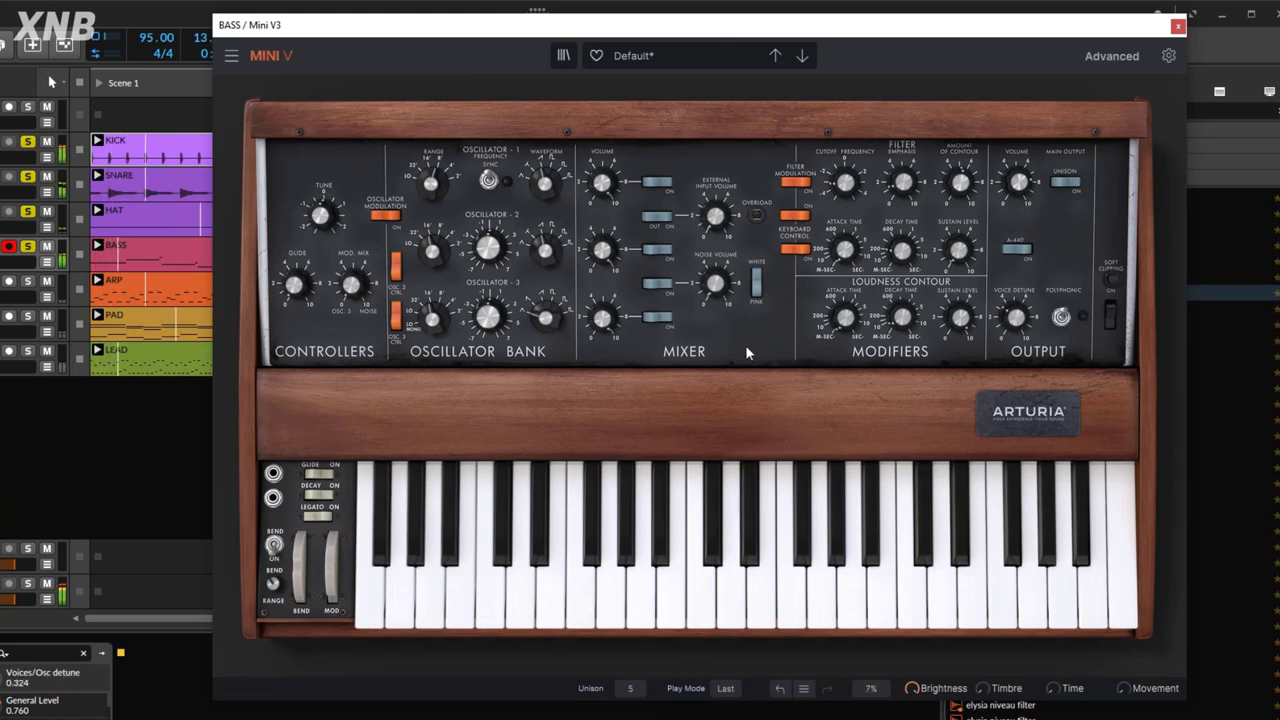
# Try 16 unison voices and return the unison count to 5.
pyautogui.click(635, 691)
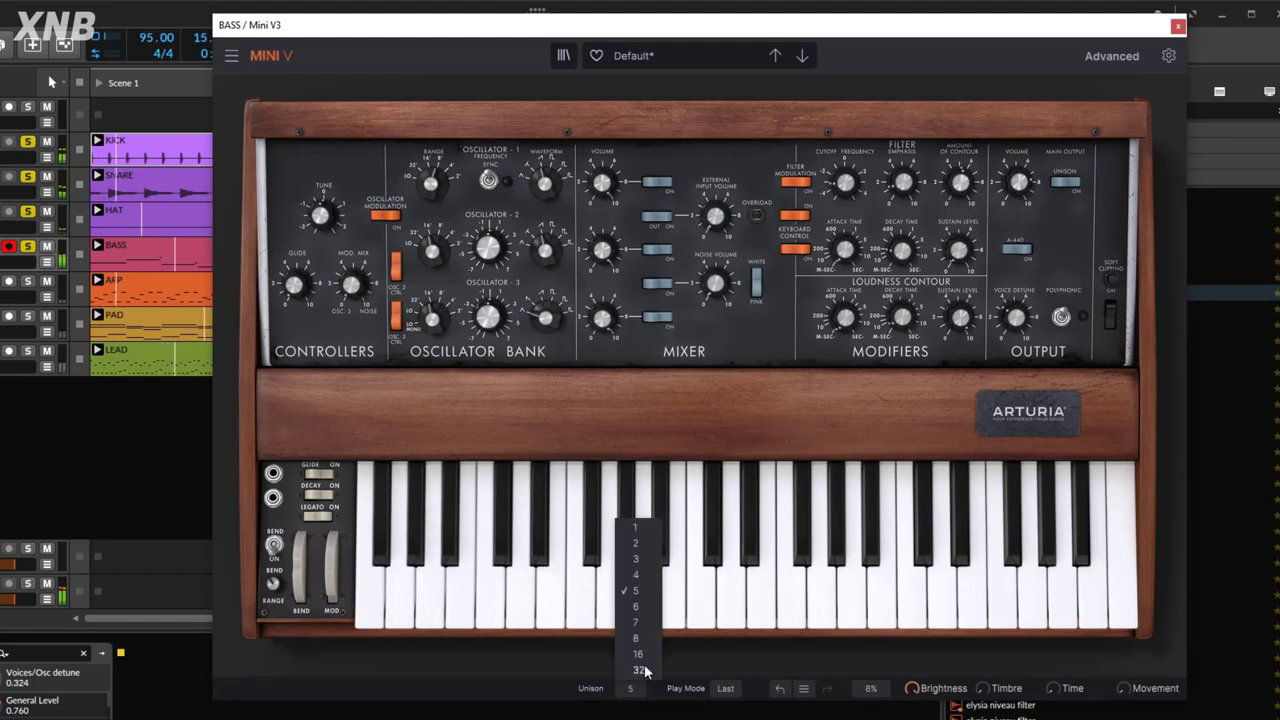
pyautogui.click(644, 656)
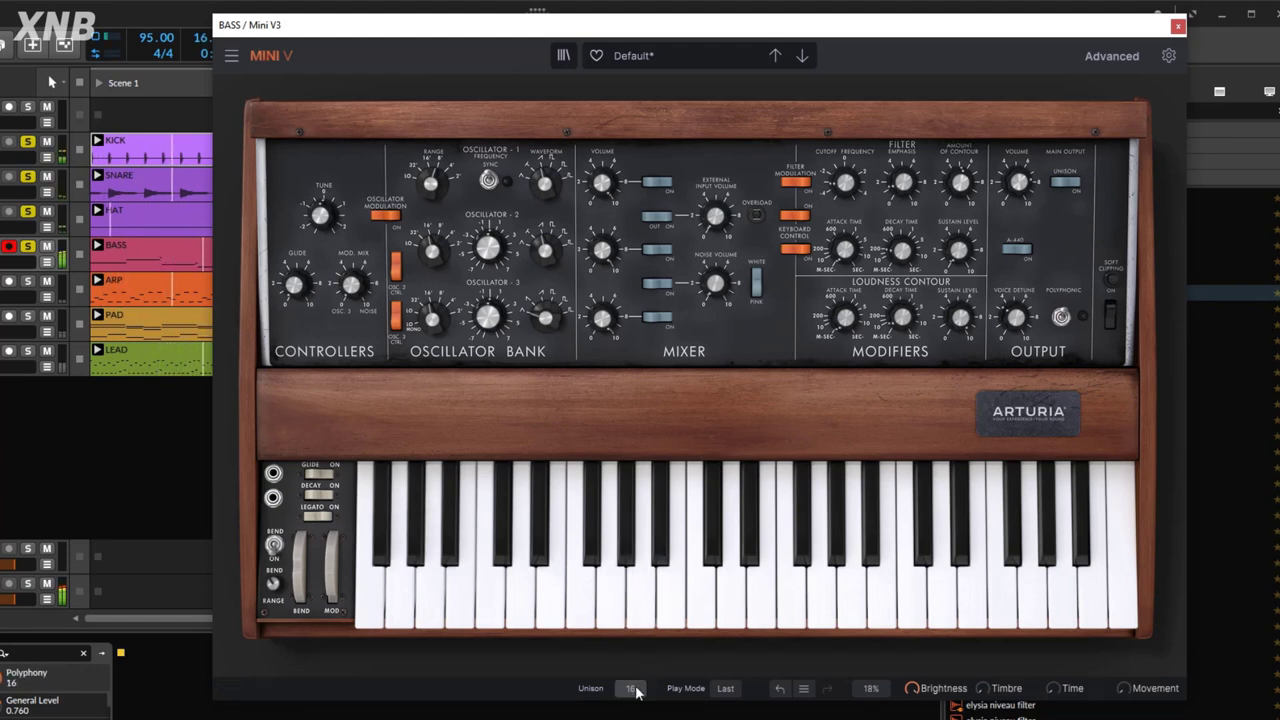
pyautogui.click(633, 690)
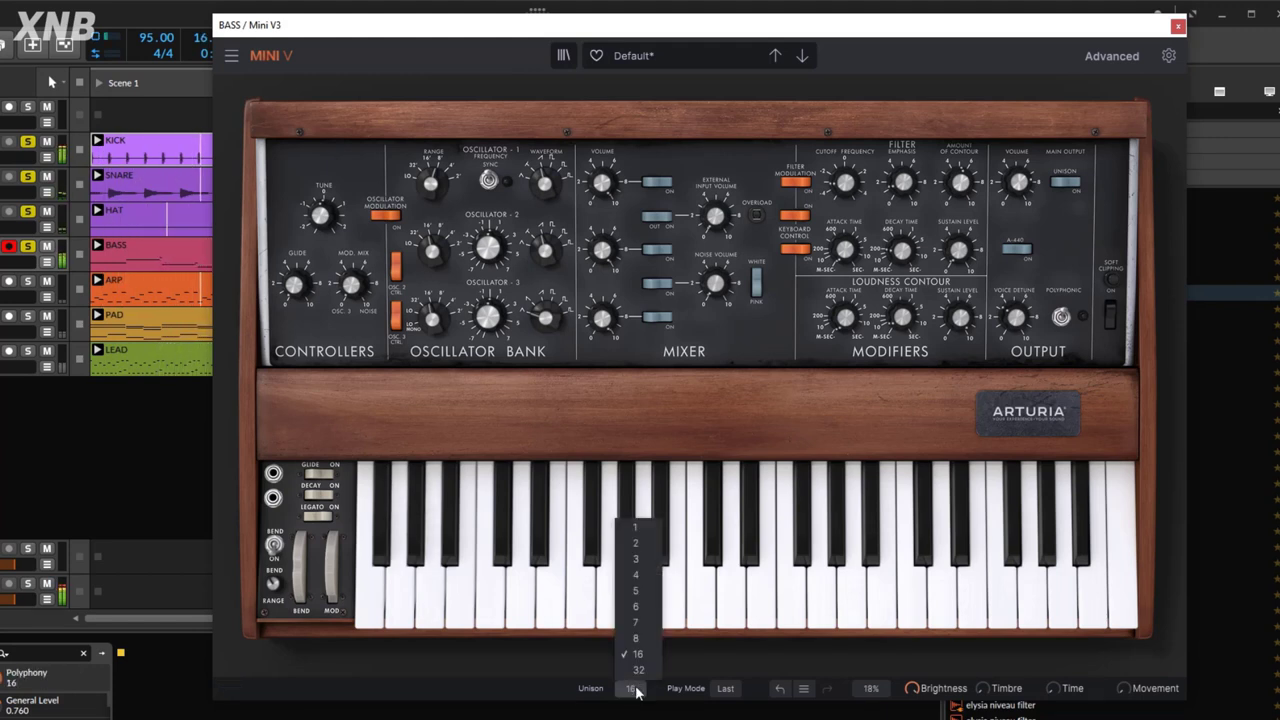
pyautogui.click(646, 595)
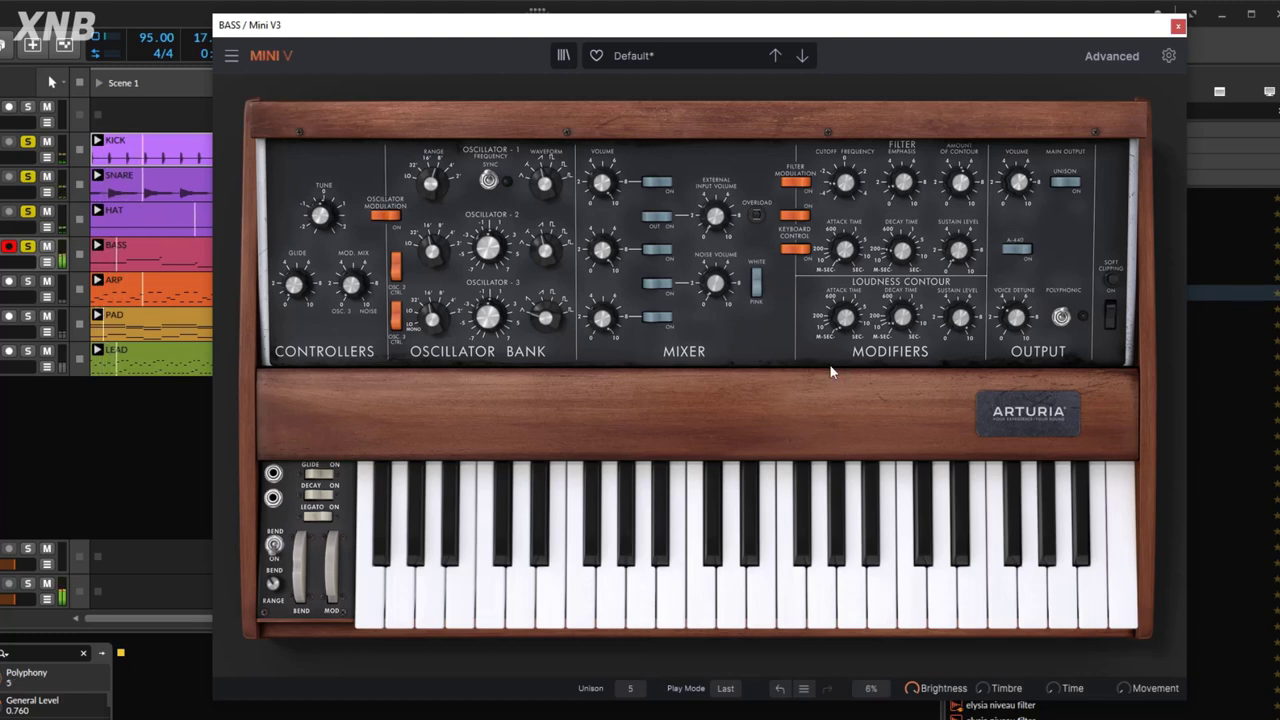
# Set the filter contour's attack to 0.52 ms and sustain to about 0.488, and the loudness contour's decay to about 0.480.
pyautogui.moveTo(896, 260)
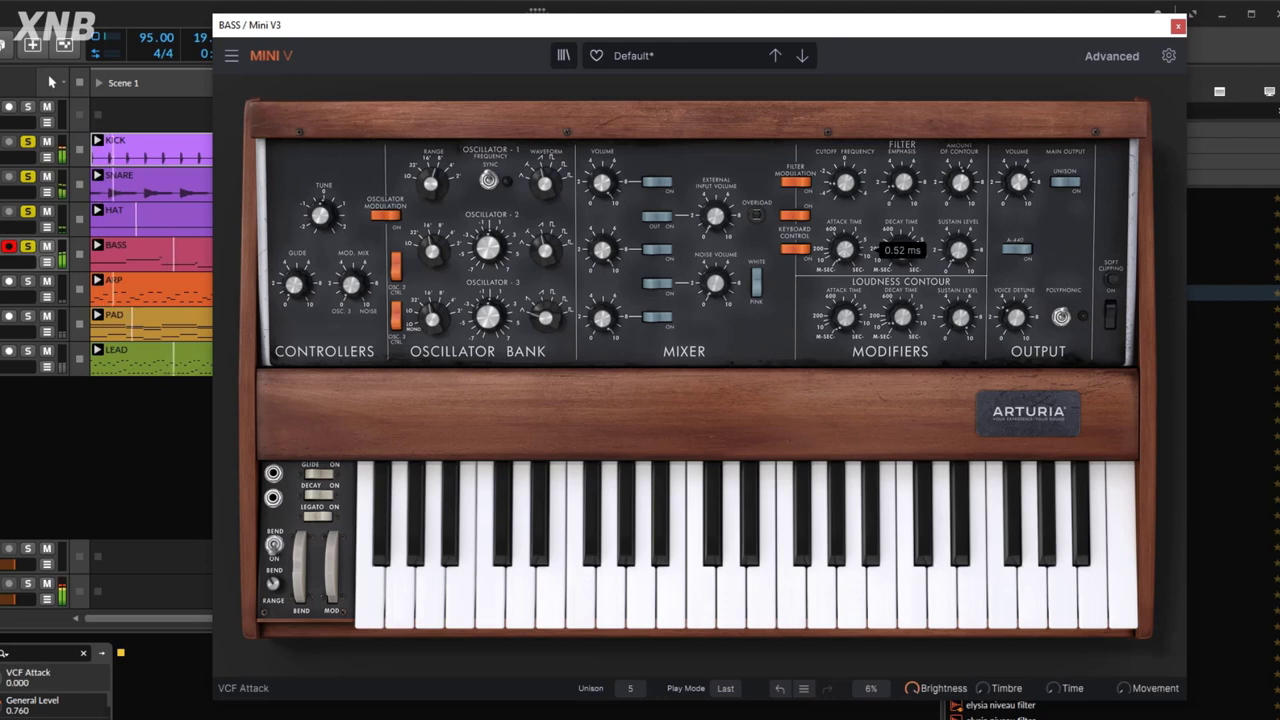
pyautogui.moveTo(898, 262); pyautogui.dragTo(959, 234)
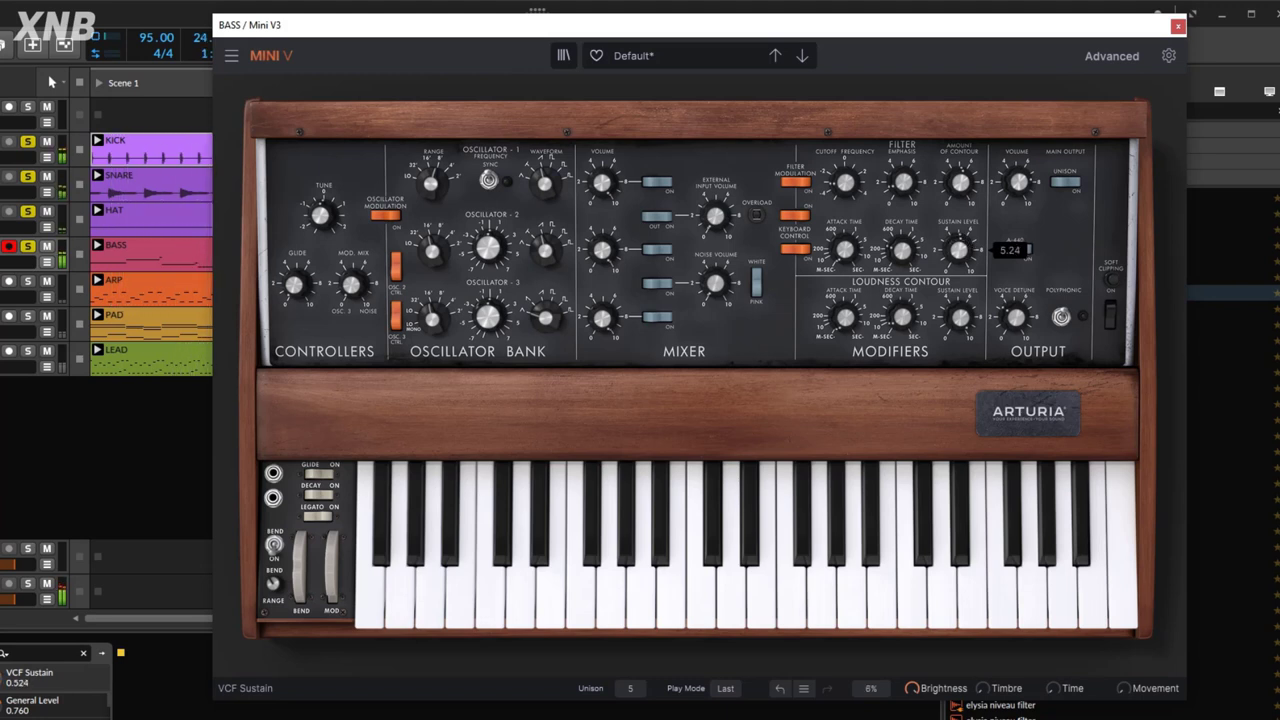
pyautogui.moveTo(907, 262)
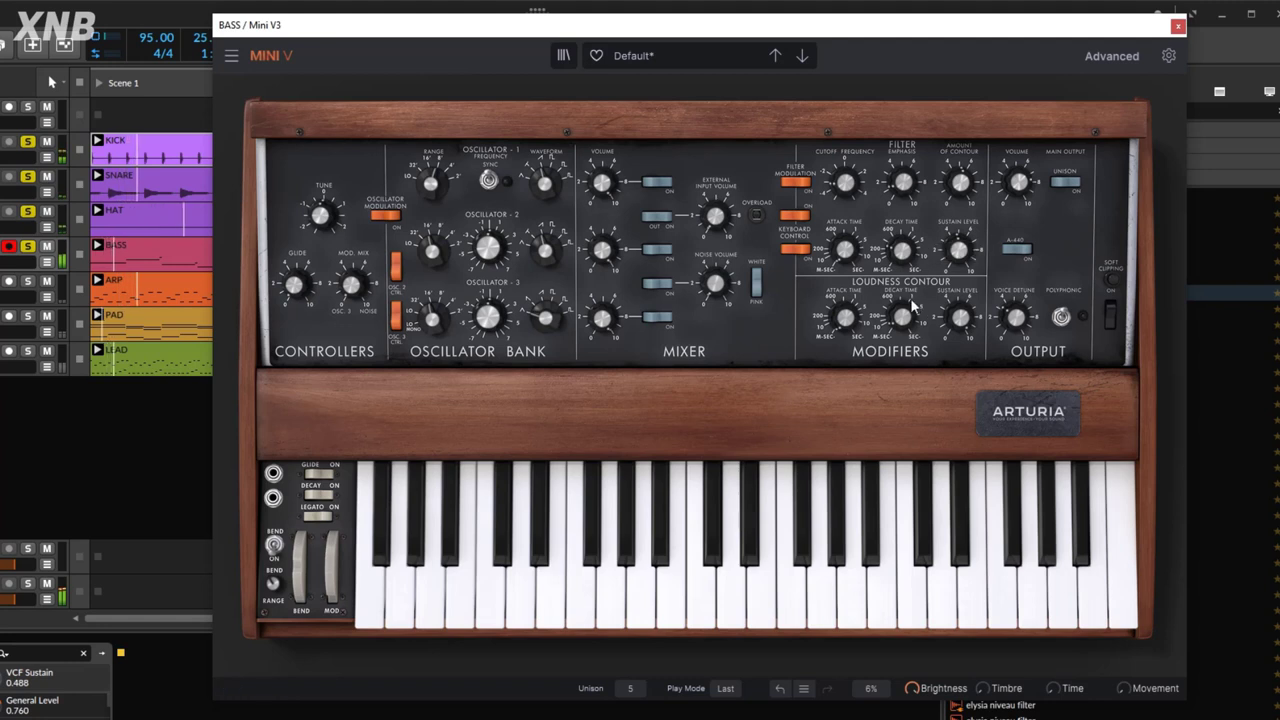
pyautogui.moveTo(843, 319)
pyautogui.moveTo(843, 319); pyautogui.dragTo(902, 291)
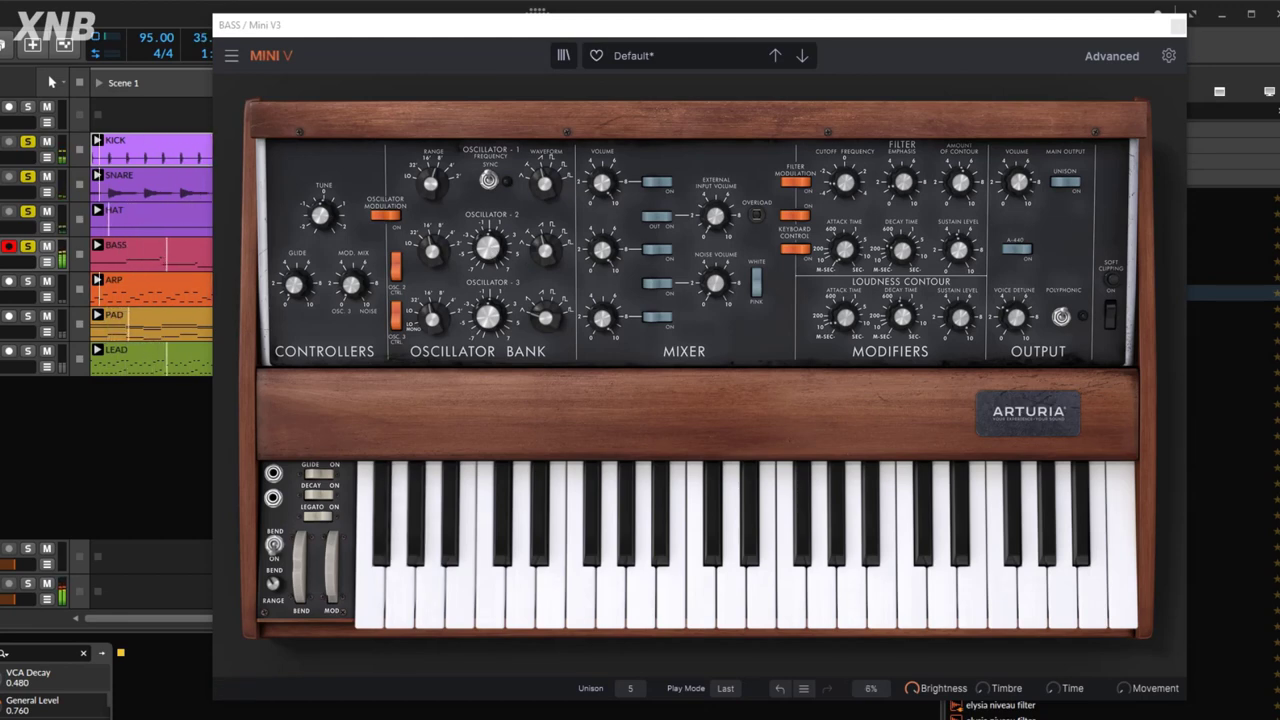
# Show the synth's advanced effects section and switch off the vocal filter and the delay.
pyautogui.click(1104, 58)
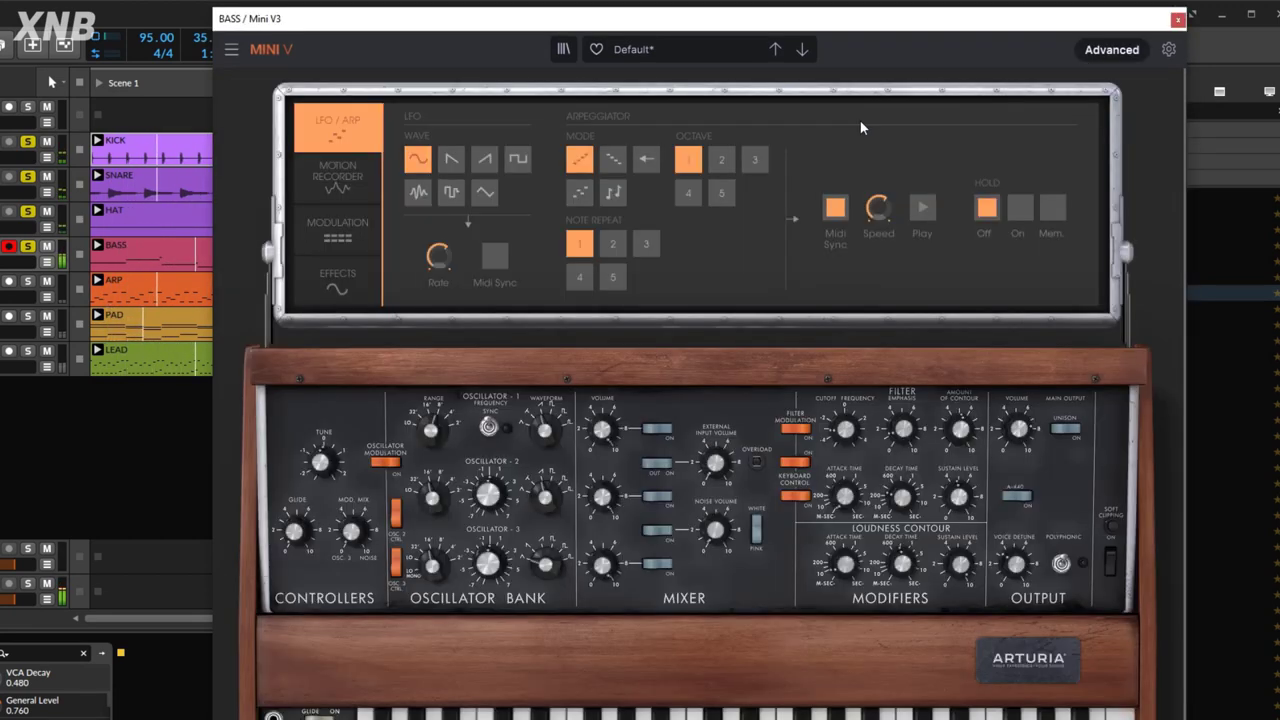
pyautogui.click(322, 272)
pyautogui.click(322, 235)
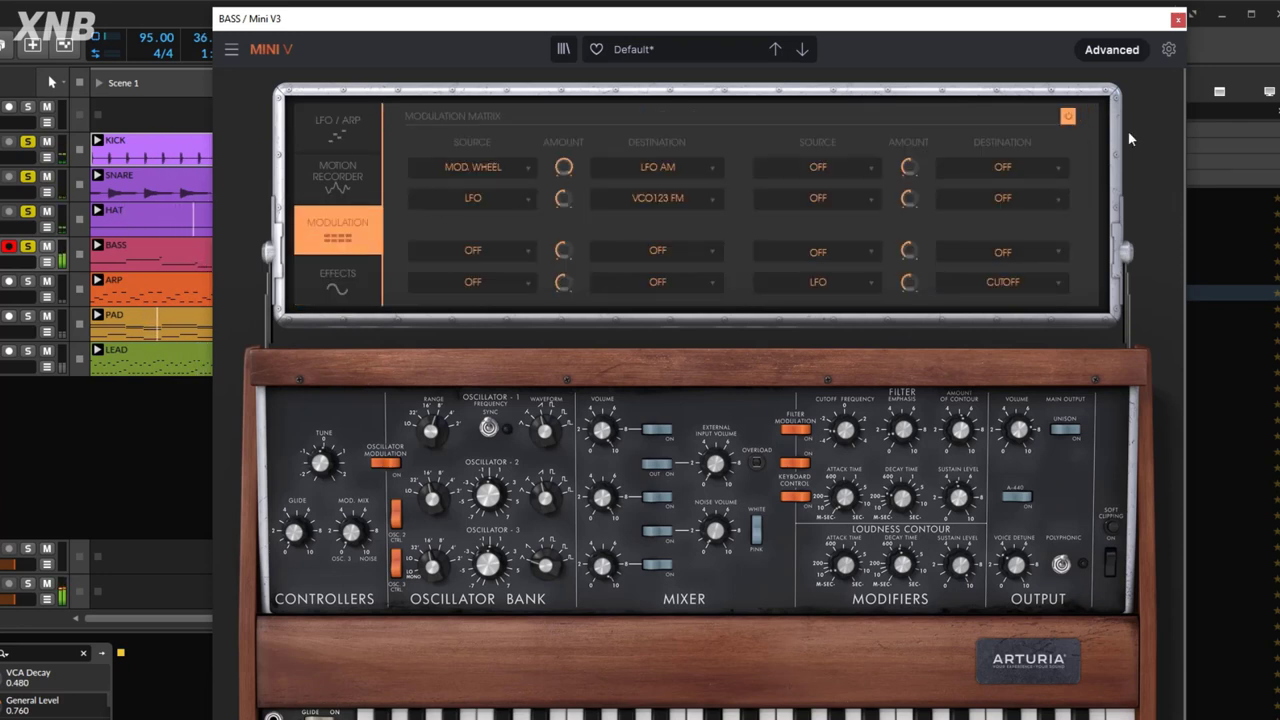
pyautogui.click(336, 300)
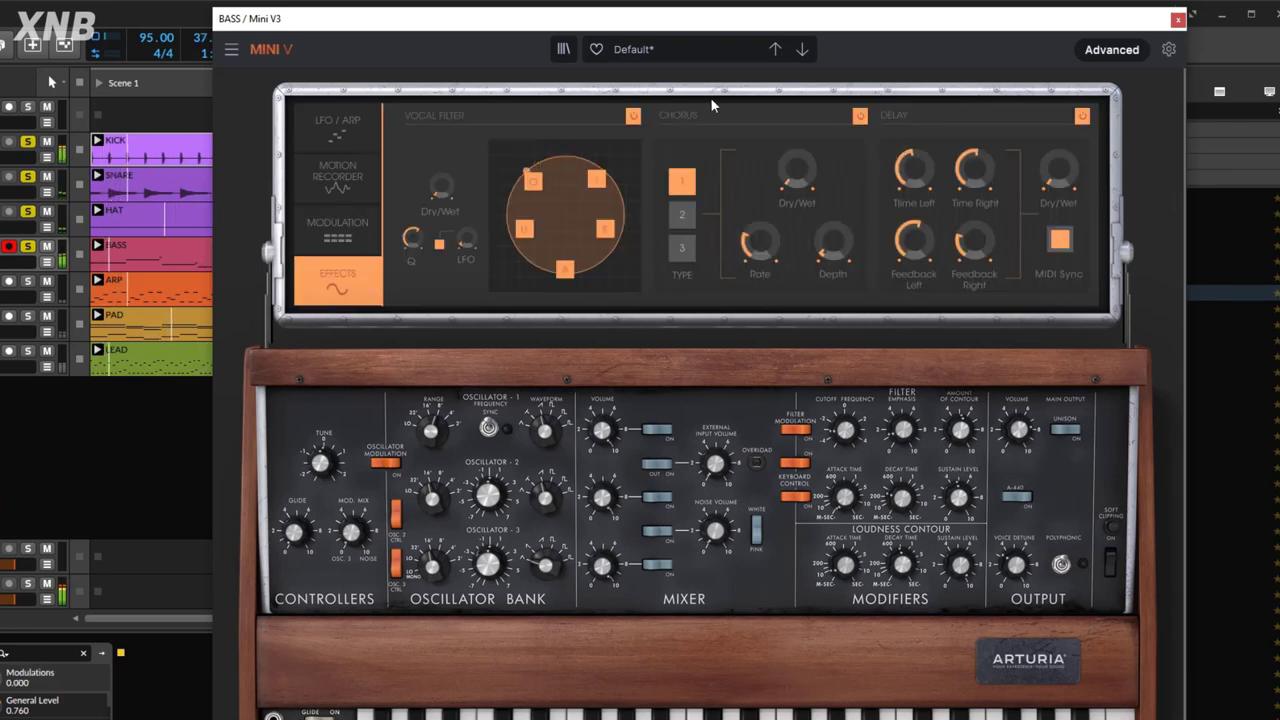
pyautogui.click(632, 117)
pyautogui.click(1085, 116)
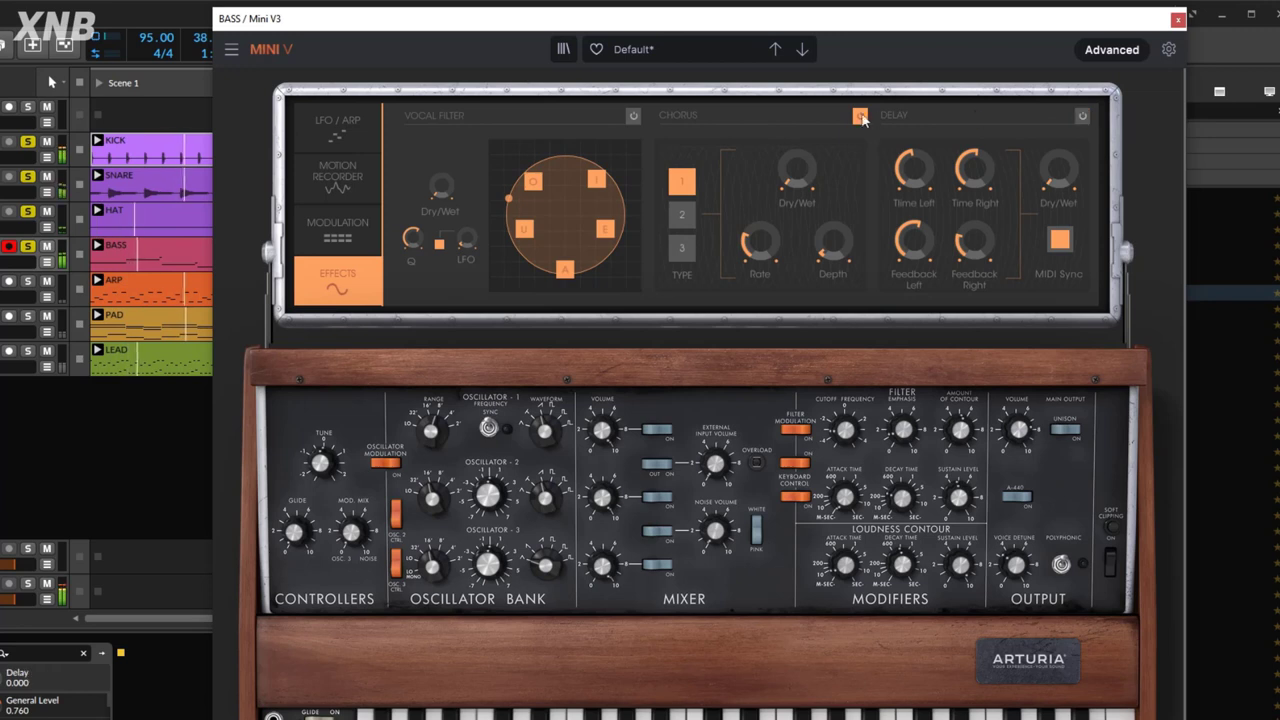
# Set the chorus mix to 11.60 % wet, hide the advanced section and close the bass synth window.
pyautogui.moveTo(799, 170); pyautogui.dragTo(797, 180)
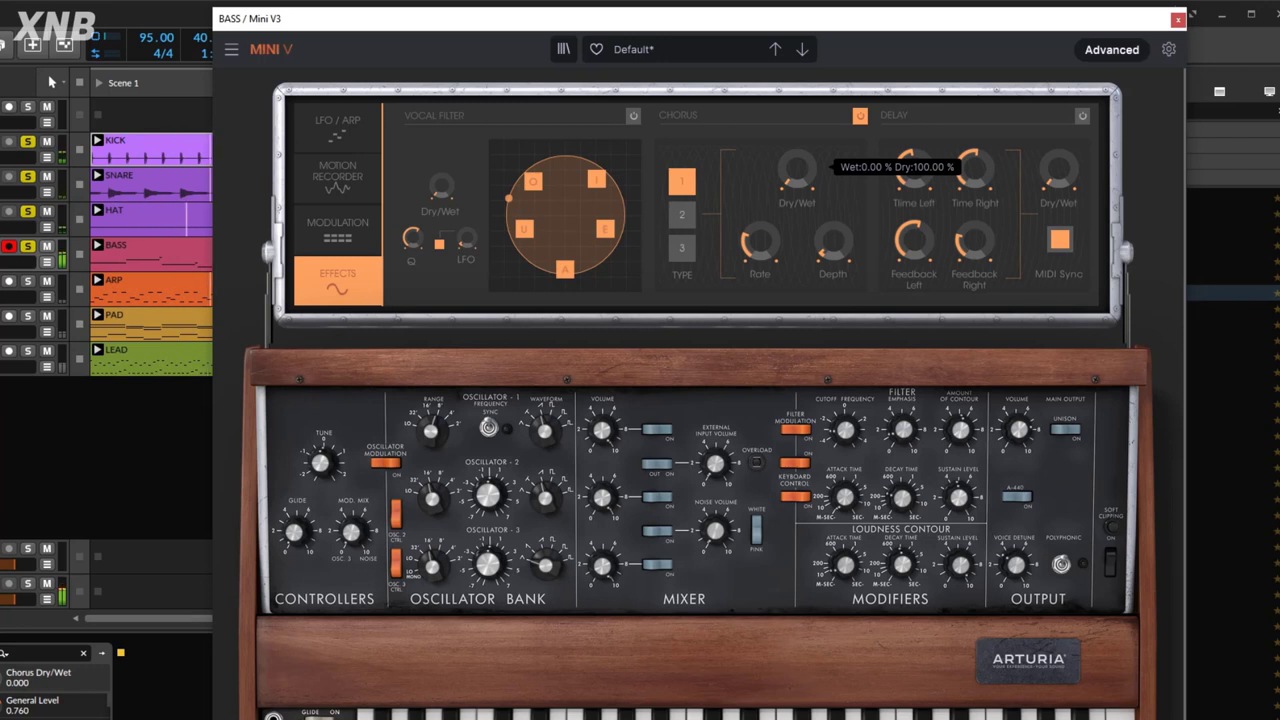
pyautogui.moveTo(797, 180); pyautogui.dragTo(797, 169)
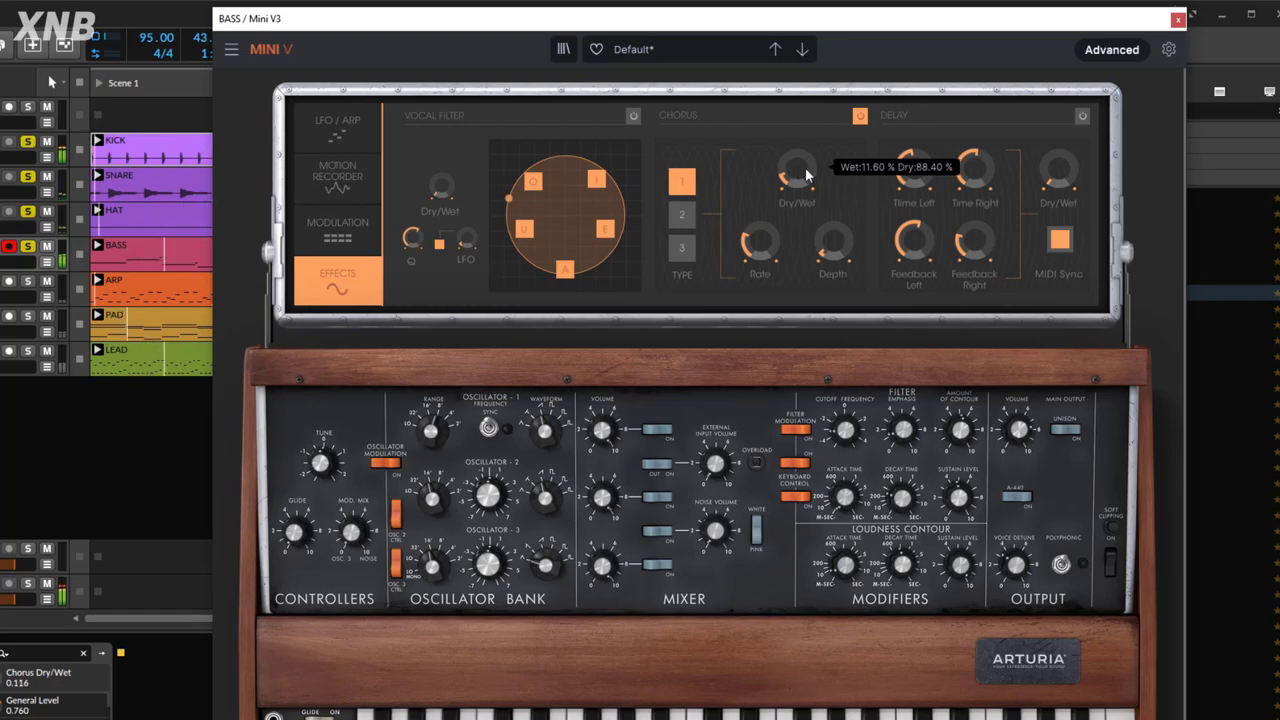
pyautogui.click(1127, 54)
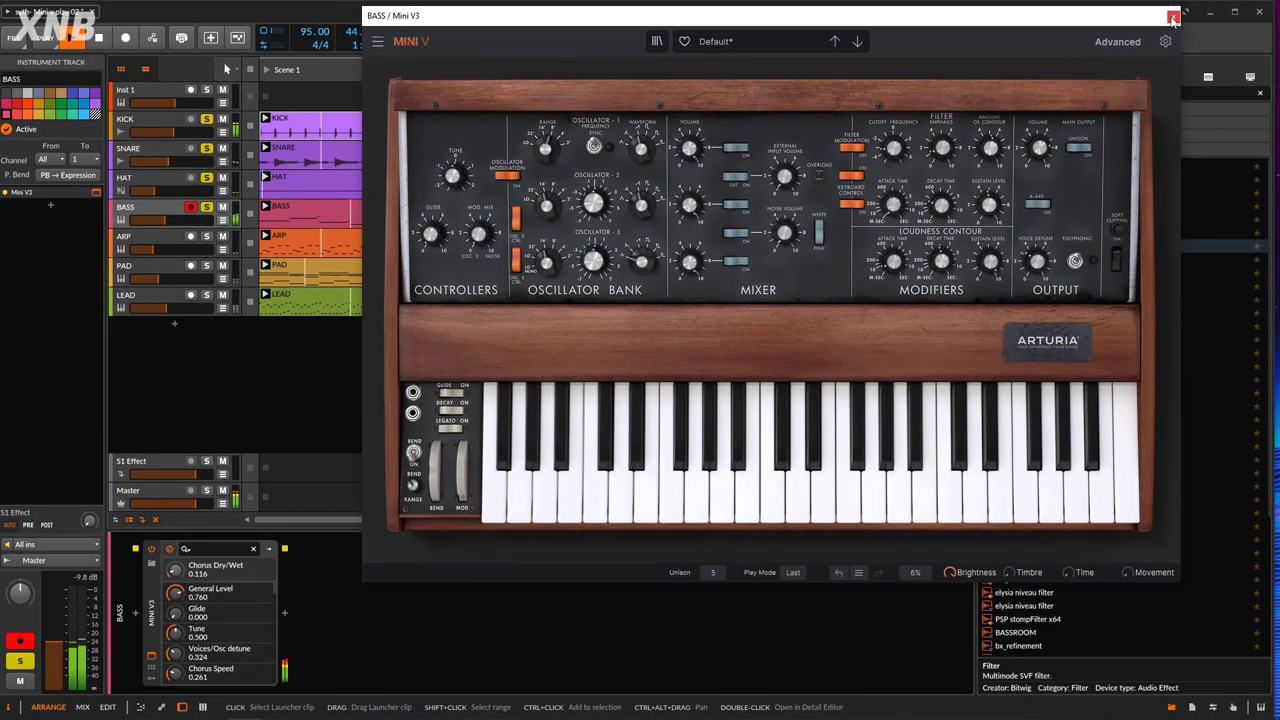
pyautogui.click(1178, 20)
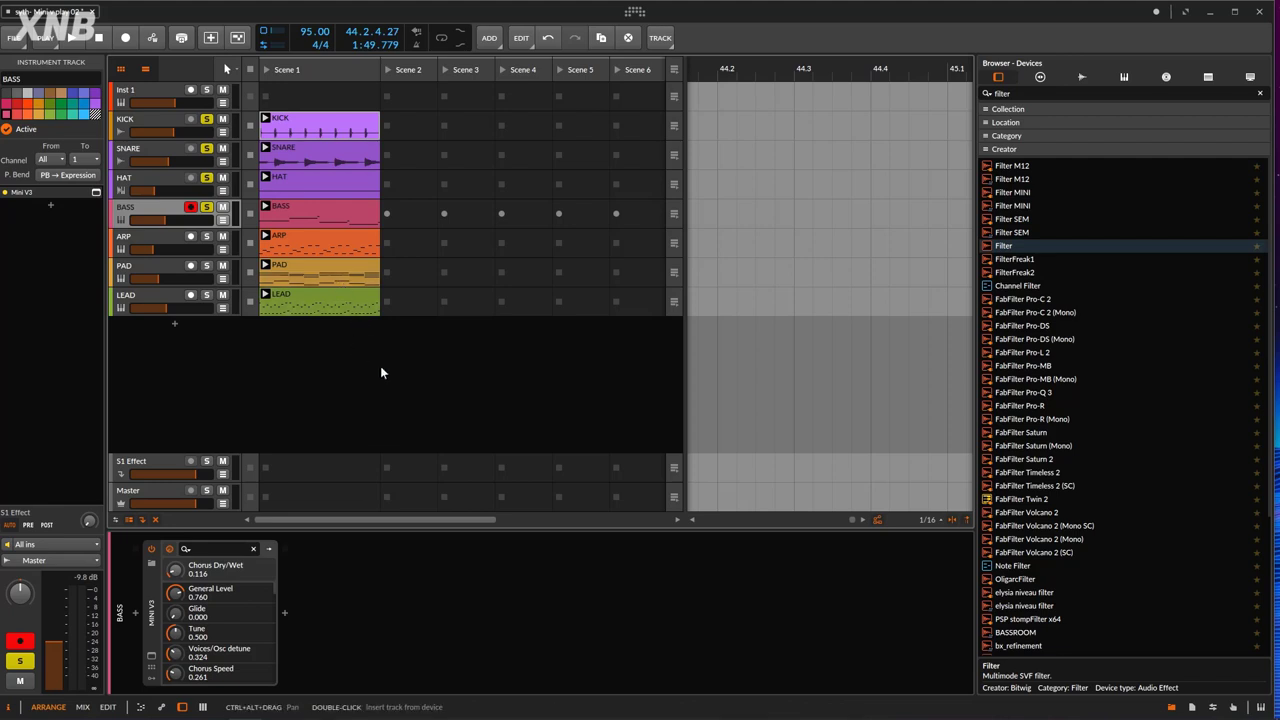
# Search the devices for KICK, insert Kickstart-64bit after Mini V3 on the BASS track and launch Scene 1.
pyautogui.click(72, 38)
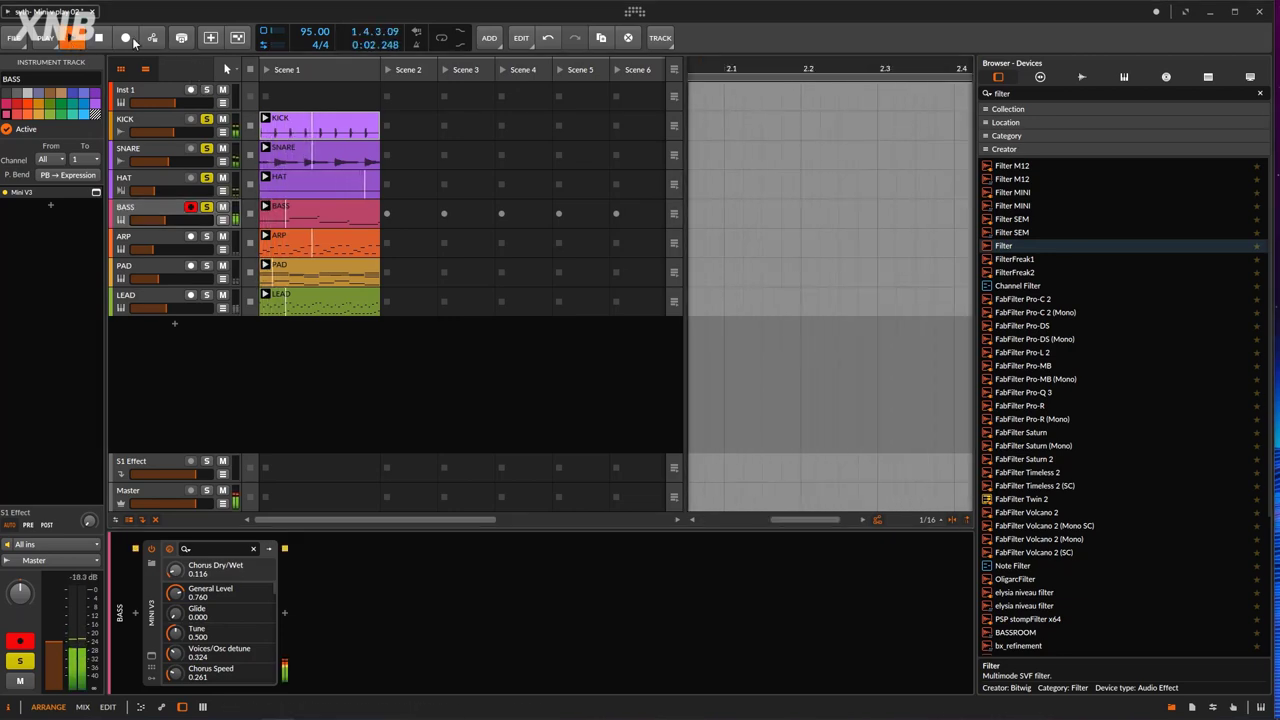
pyautogui.click(99, 38)
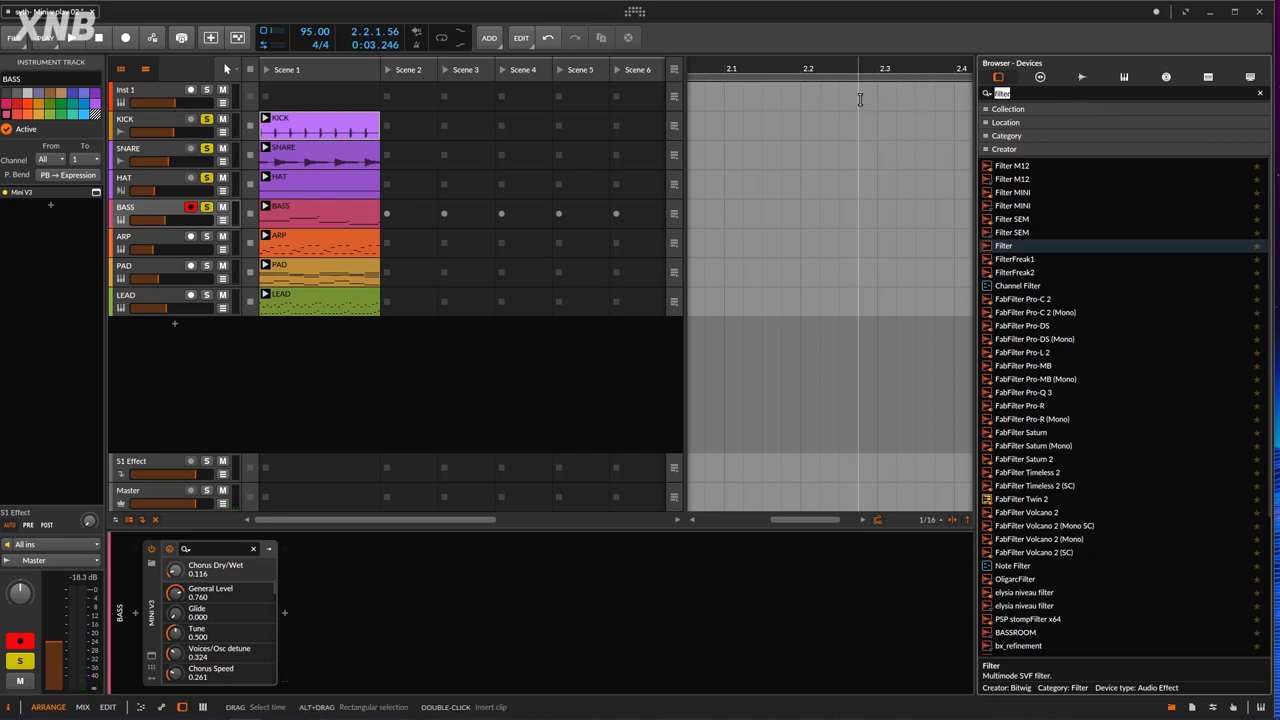
pyautogui.write('KICK')
pyautogui.moveTo(1019, 179); pyautogui.dragTo(430, 614)
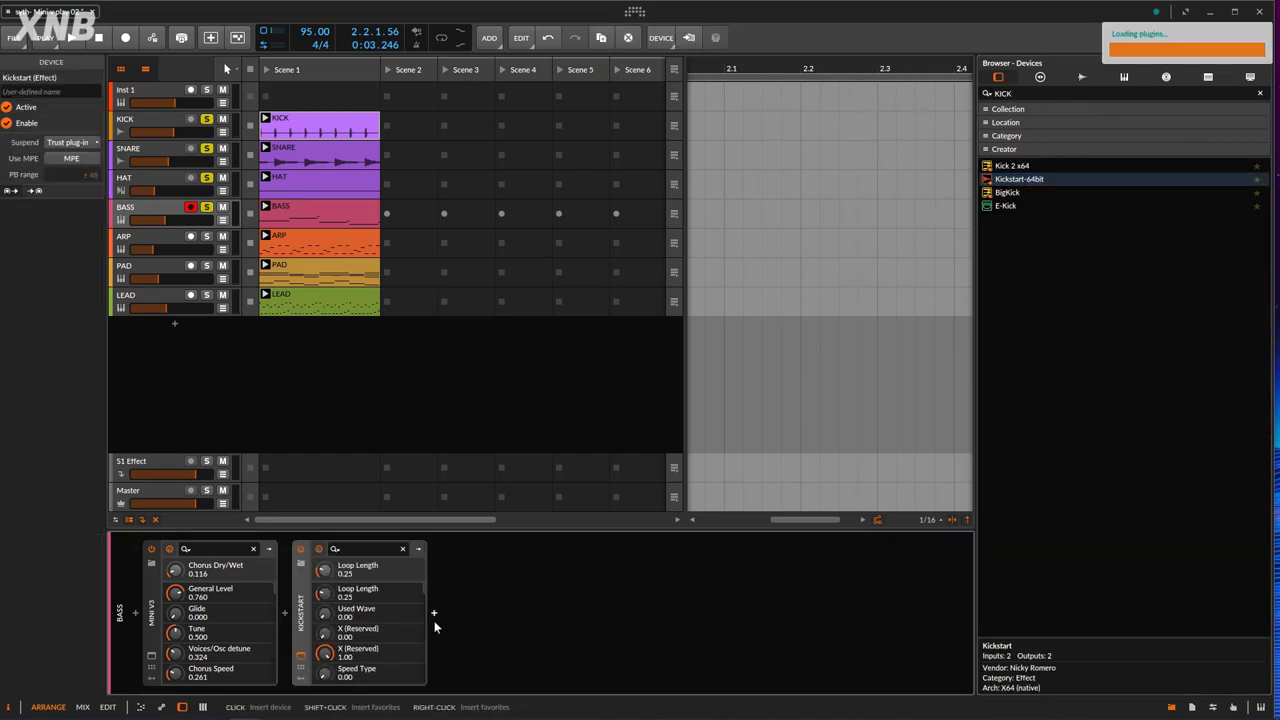
pyautogui.click(265, 70)
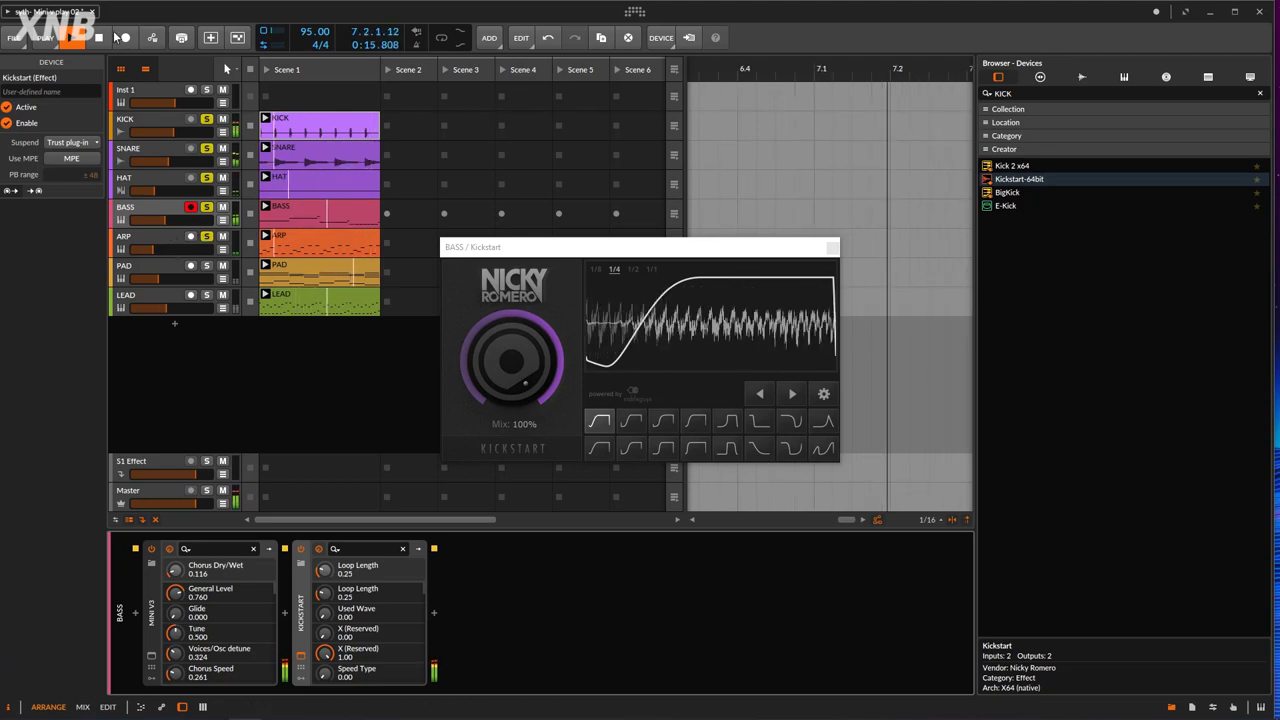
# Select the ARP track and open its Mini V3 synth window.
pyautogui.click(164, 252)
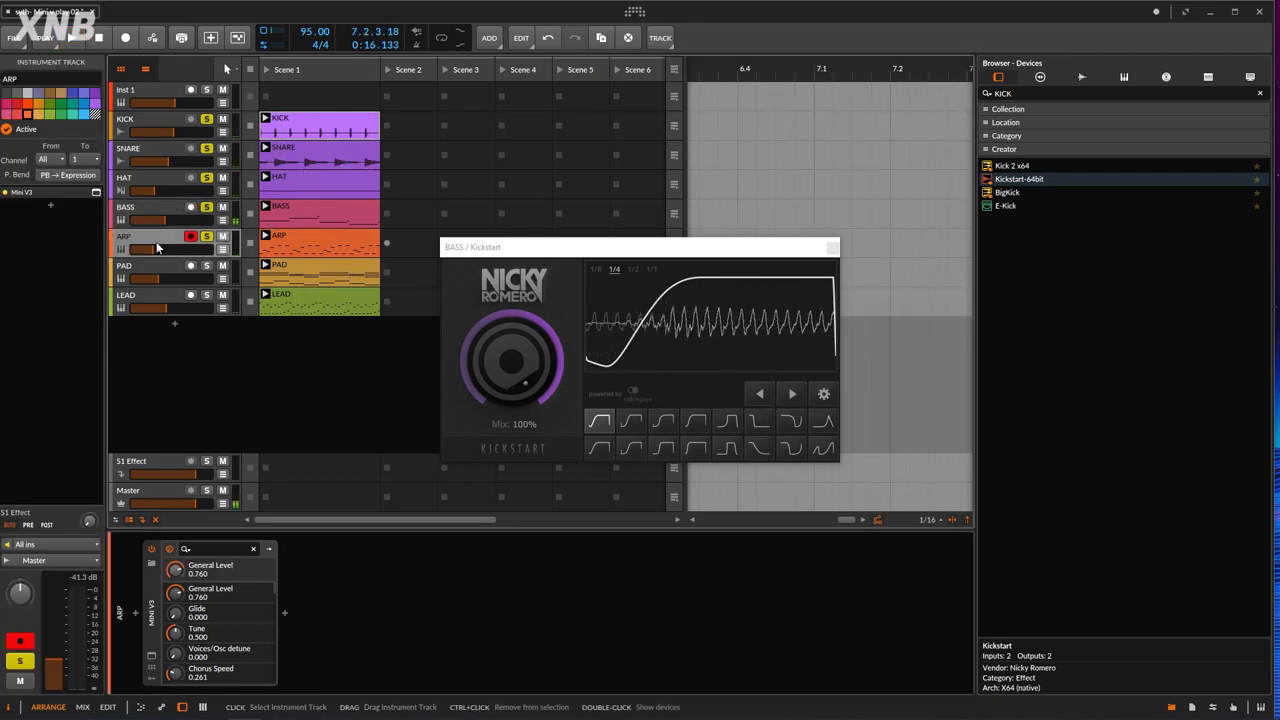
pyautogui.click(151, 655)
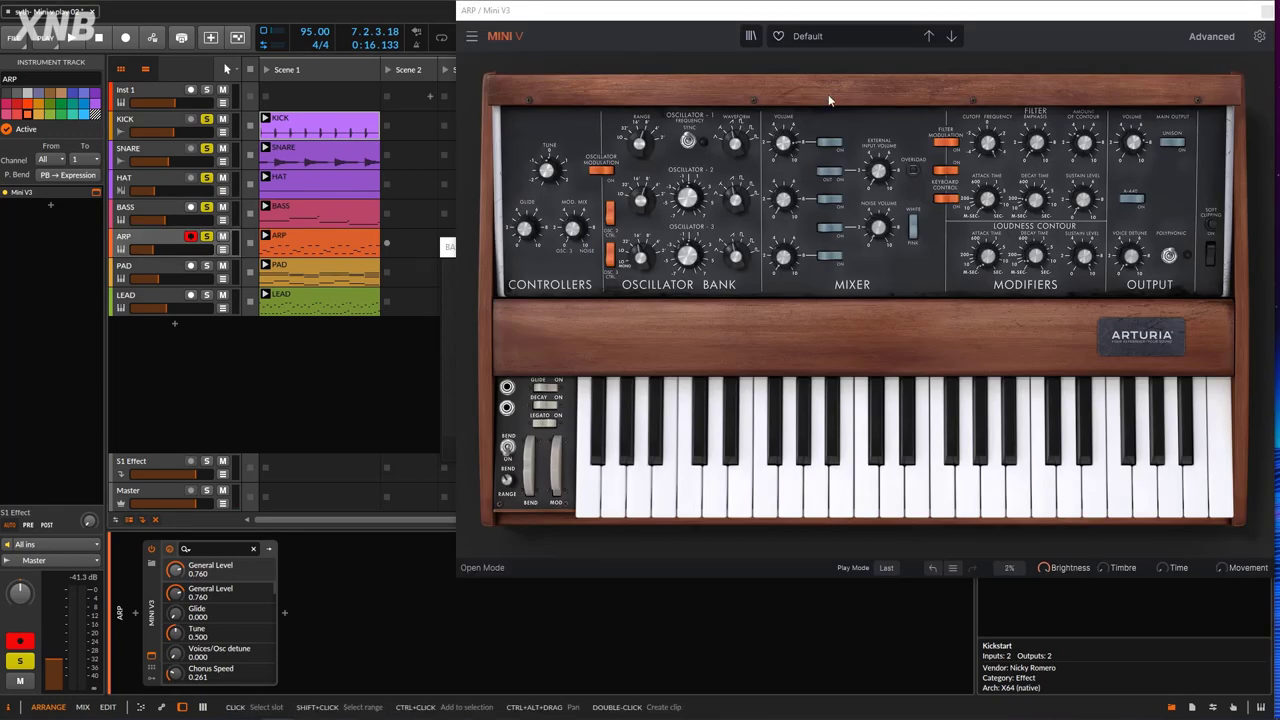
pyautogui.moveTo(720, 9); pyautogui.dragTo(674, 13)
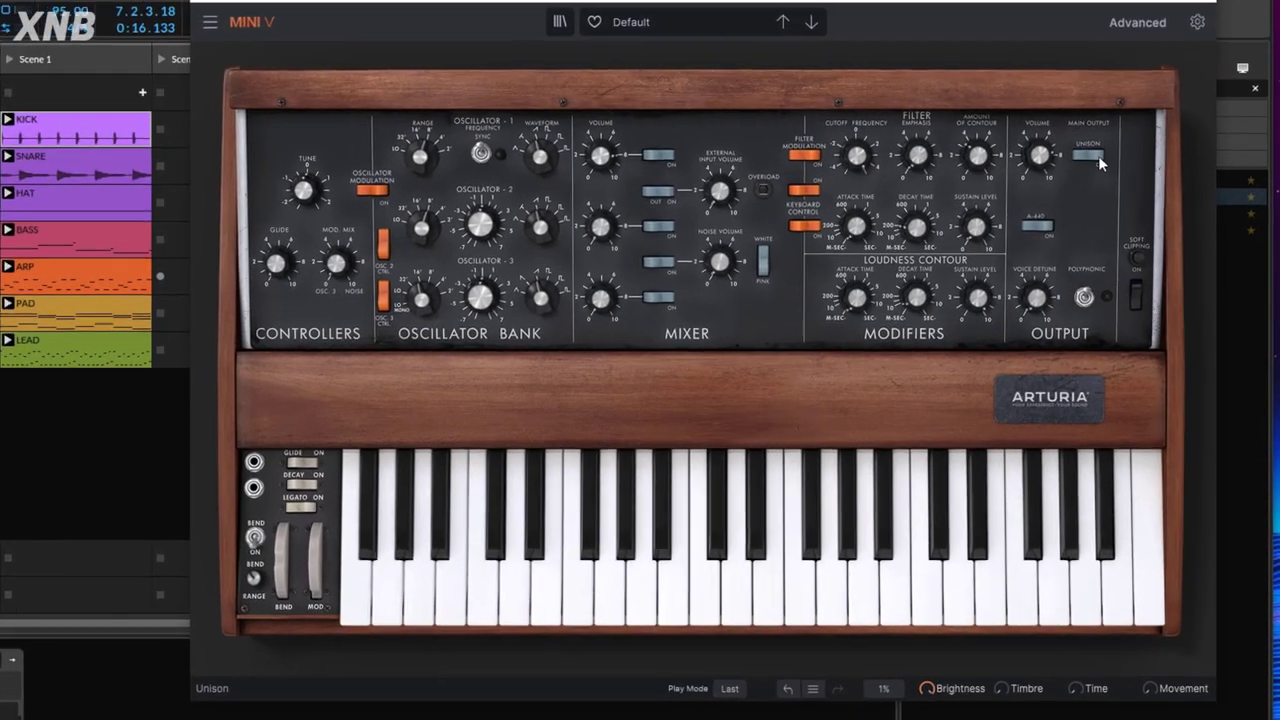
# Enable unison on the ARP synth with a voice detune of about 0.13 and 5 voices.
pyautogui.click(1132, 150)
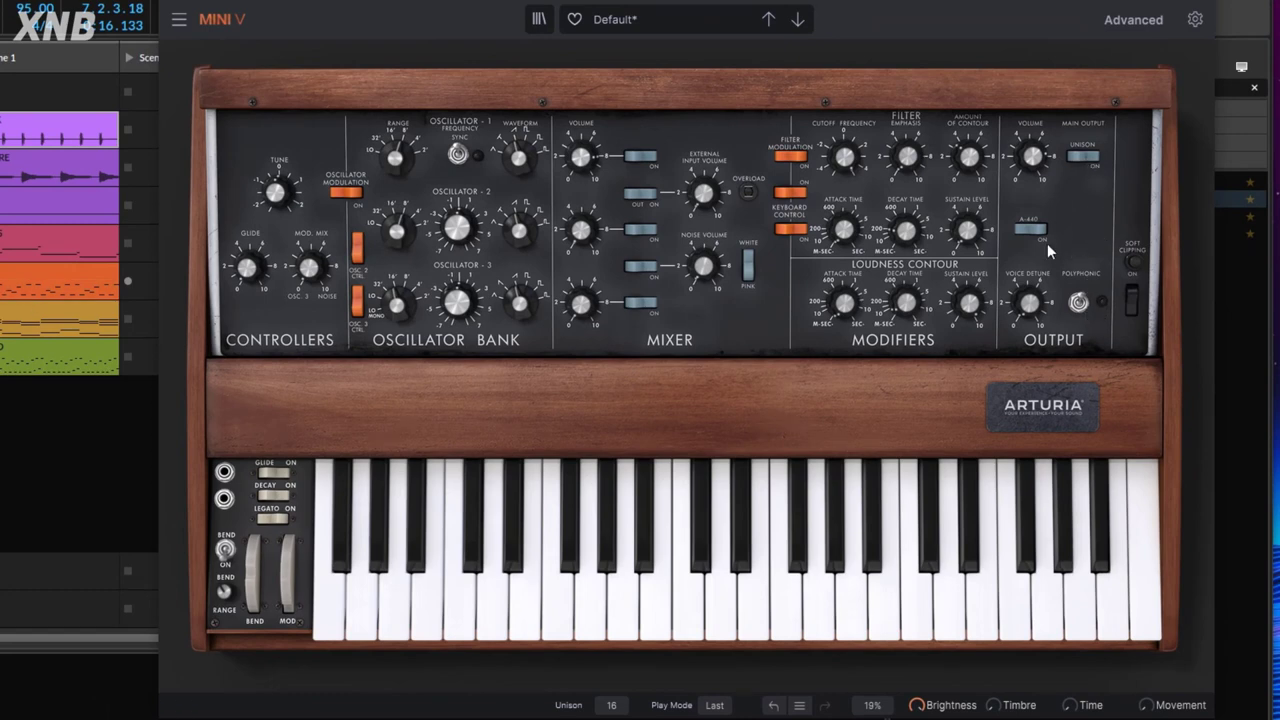
pyautogui.moveTo(1035, 305)
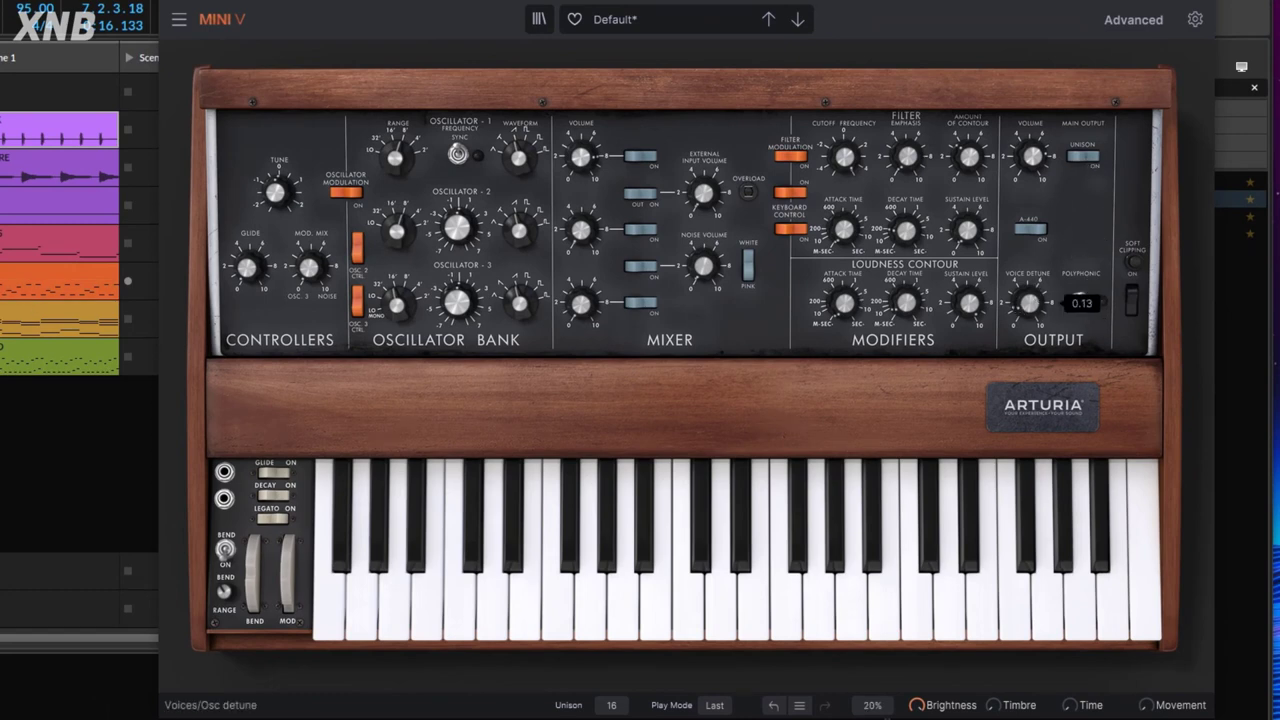
pyautogui.click(612, 706)
pyautogui.click(620, 600)
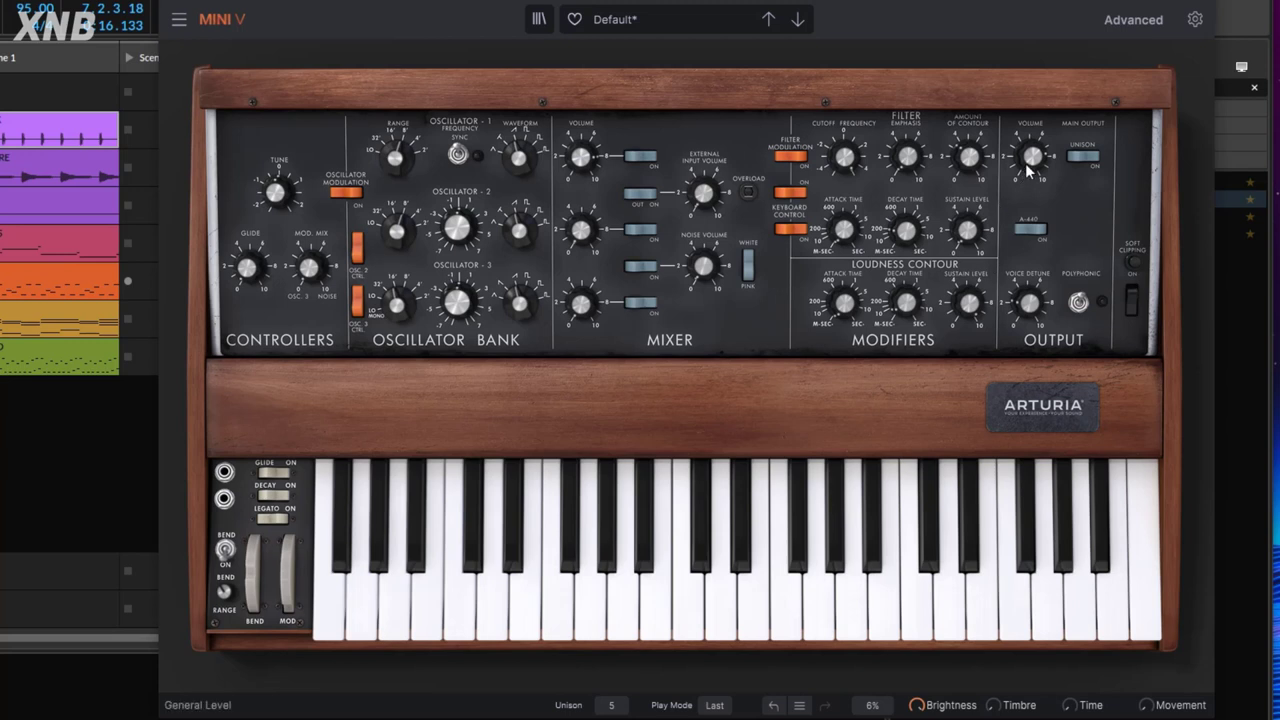
# Detune oscillators 2 and 3 slightly on the ARP synth, with oscillator 2's fine tuning at about -15.25 %.
pyautogui.moveTo(1038, 163)
pyautogui.moveTo(524, 162)
pyautogui.moveTo(517, 240)
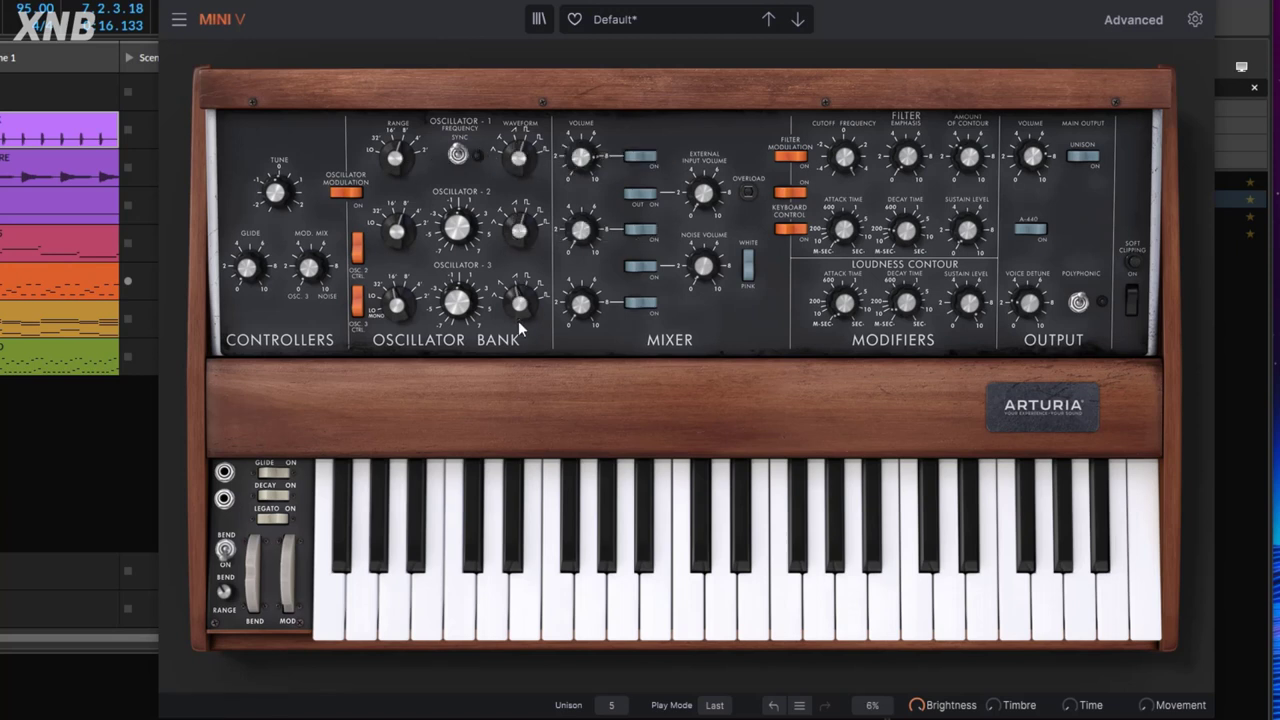
pyautogui.moveTo(519, 303)
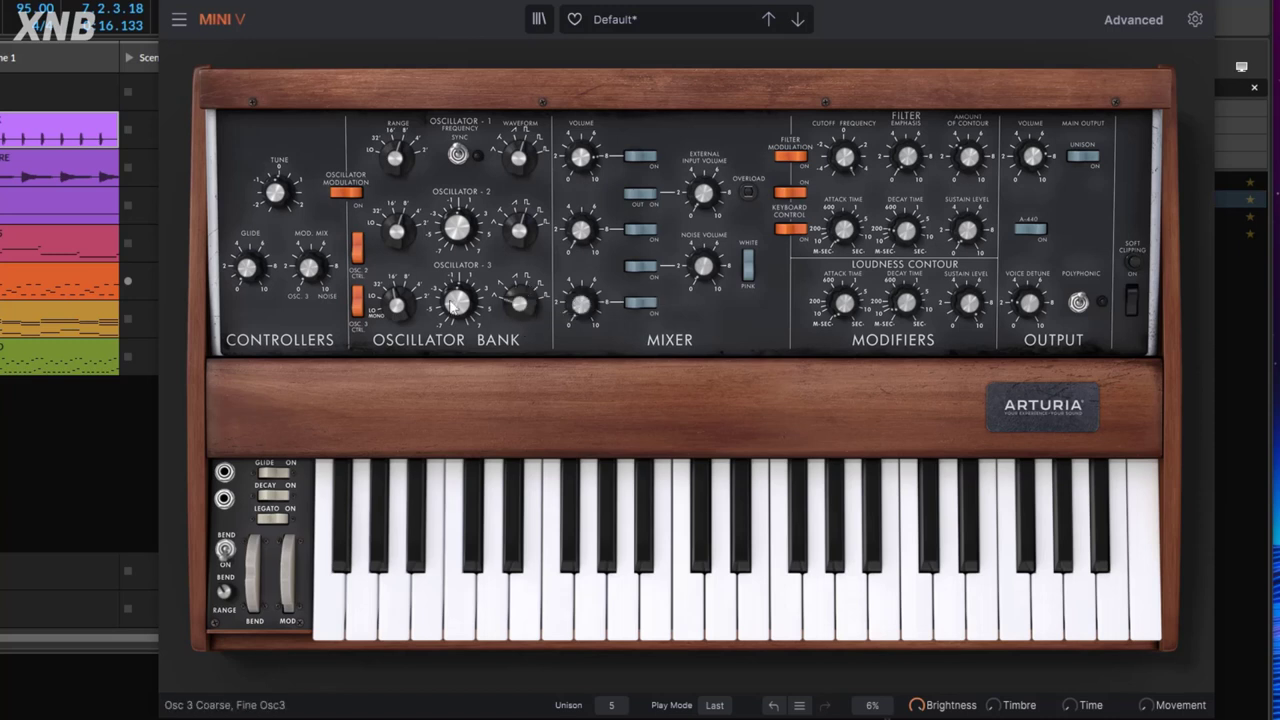
pyautogui.moveTo(401, 304)
pyautogui.moveTo(588, 310)
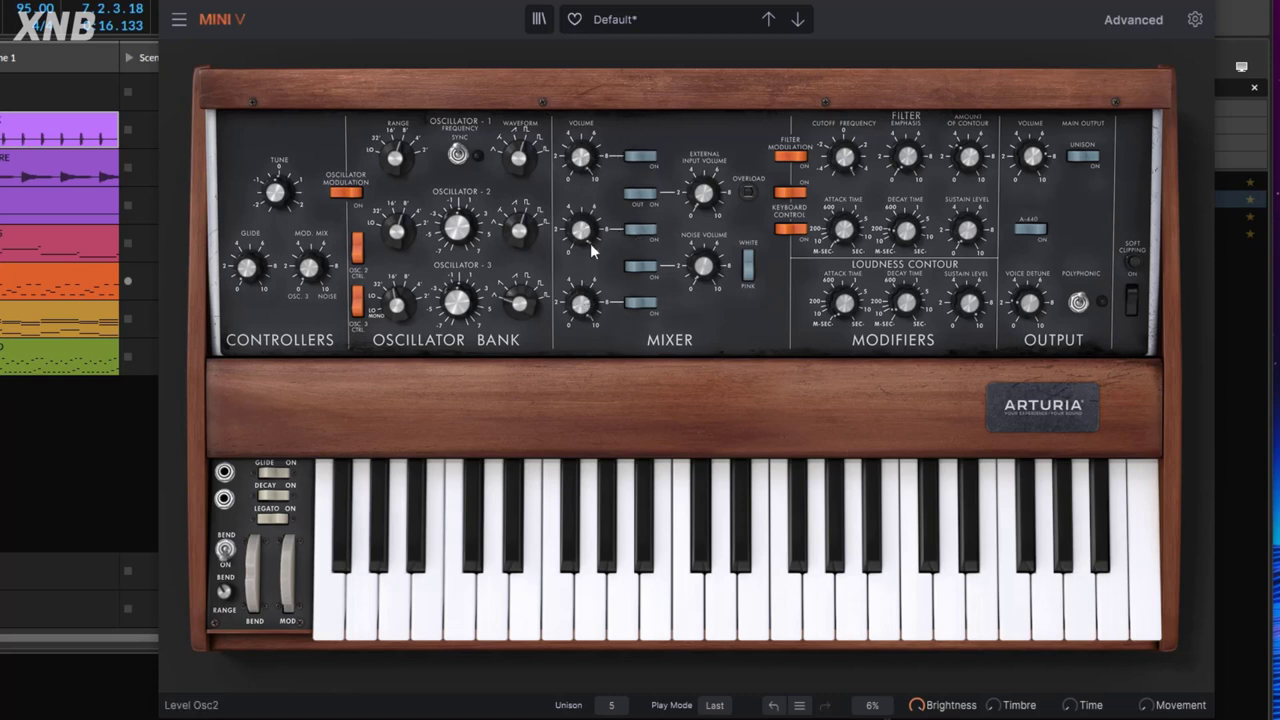
pyautogui.moveTo(455, 232)
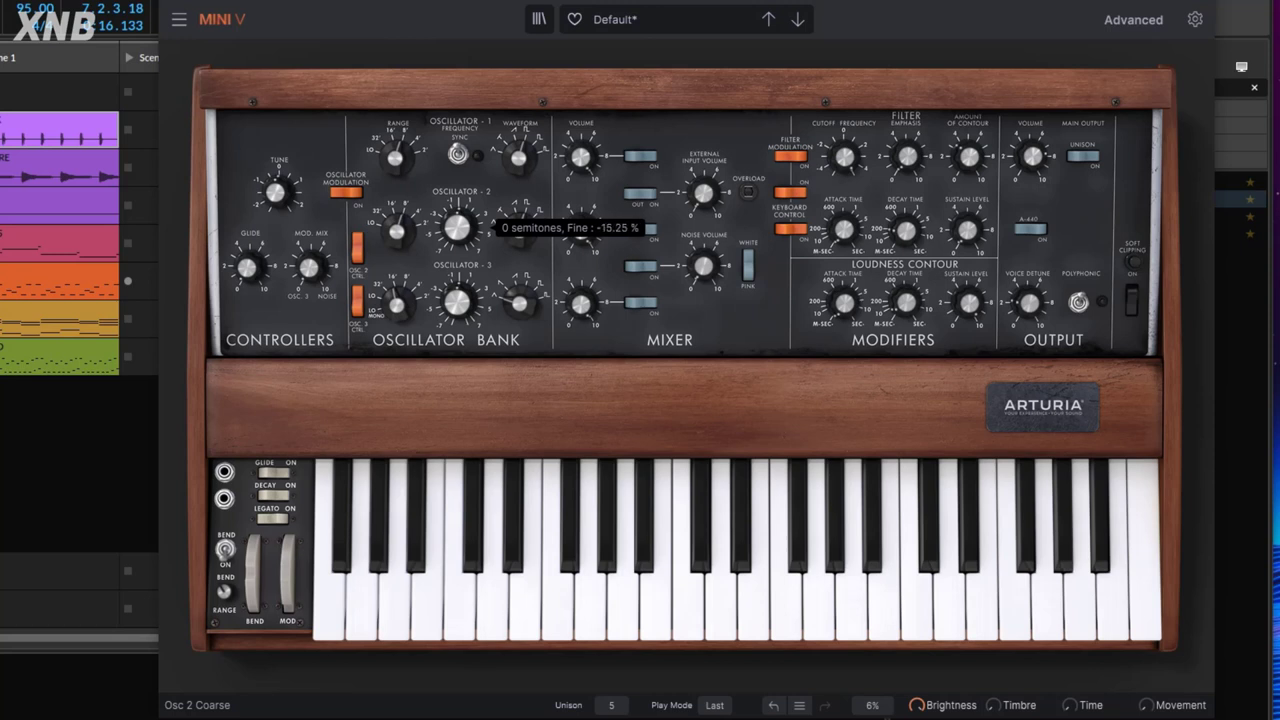
pyautogui.moveTo(456, 231); pyautogui.dragTo(456, 234)
pyautogui.moveTo(461, 300); pyautogui.dragTo(461, 297)
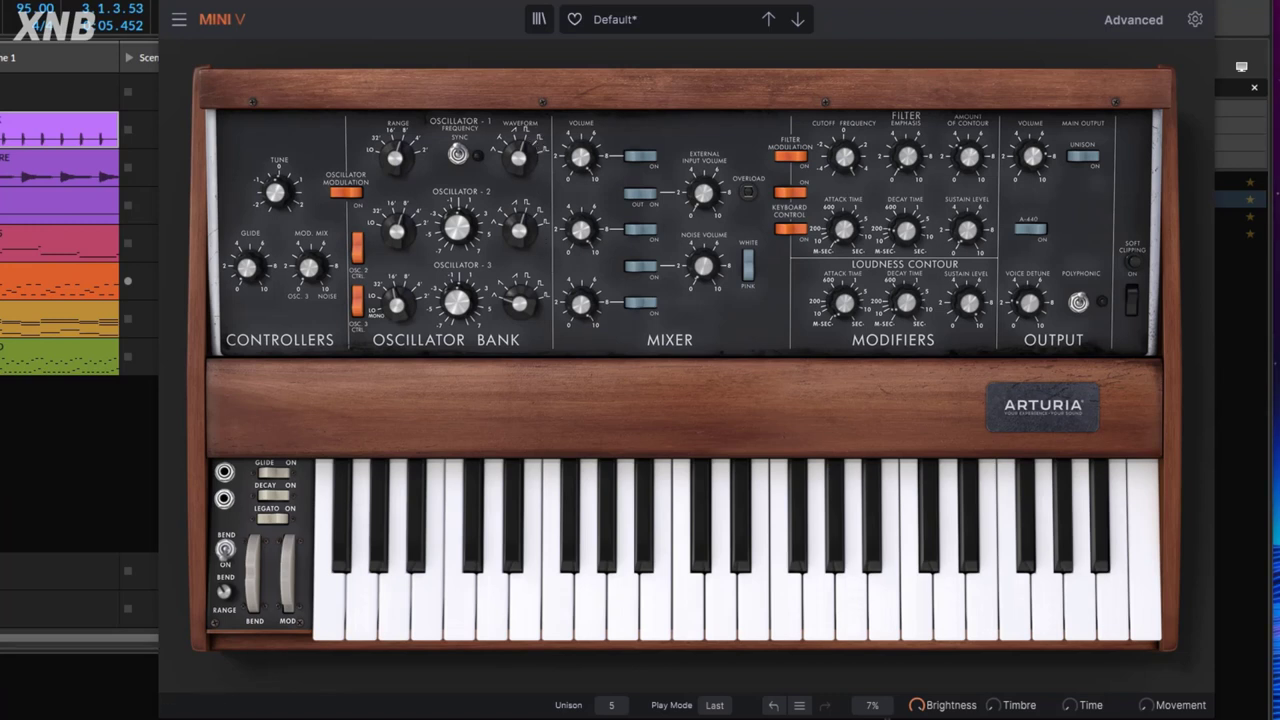
# Try different waveforms for oscillators 1 and 2 on the ARP synth during playback.
pyautogui.moveTo(519, 156); pyautogui.dragTo(519, 156)
pyautogui.moveTo(529, 235); pyautogui.dragTo(529, 235)
pyautogui.moveTo(519, 160); pyautogui.dragTo(519, 155)
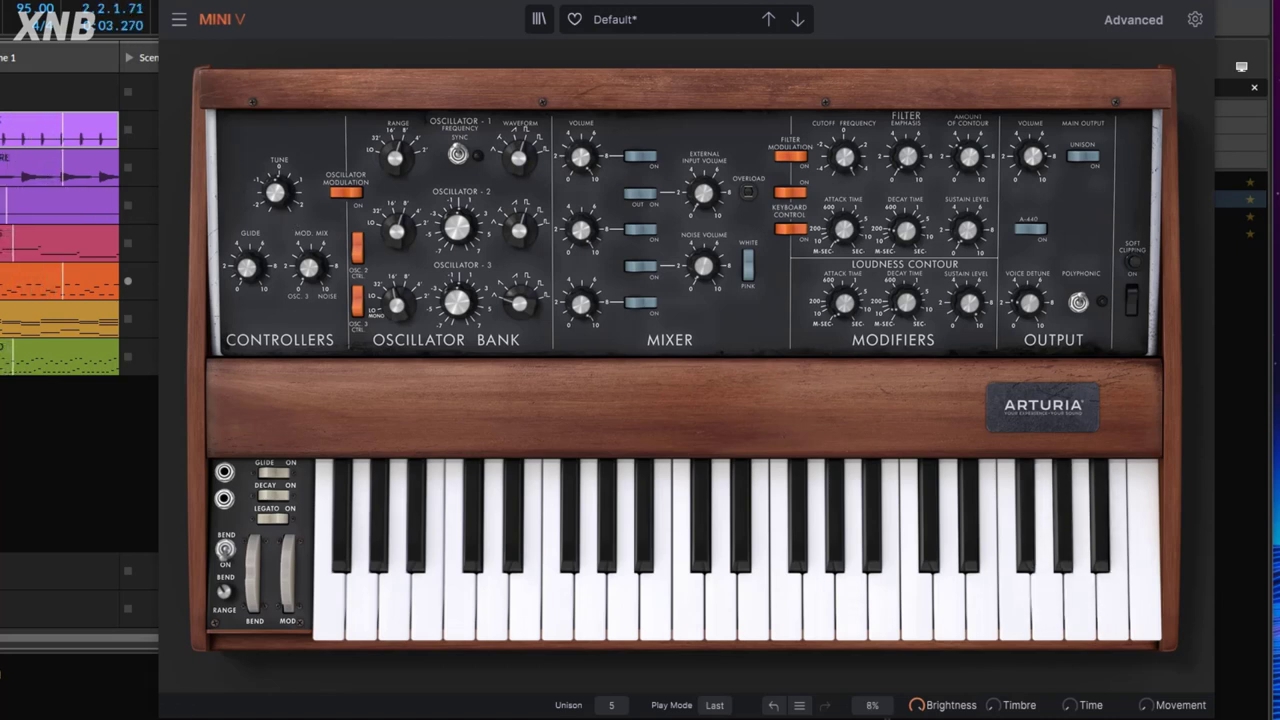
pyautogui.moveTo(531, 167)
pyautogui.mouseDown()
pyautogui.moveTo(531, 240)
pyautogui.moveTo(532, 172)
pyautogui.mouseUp()
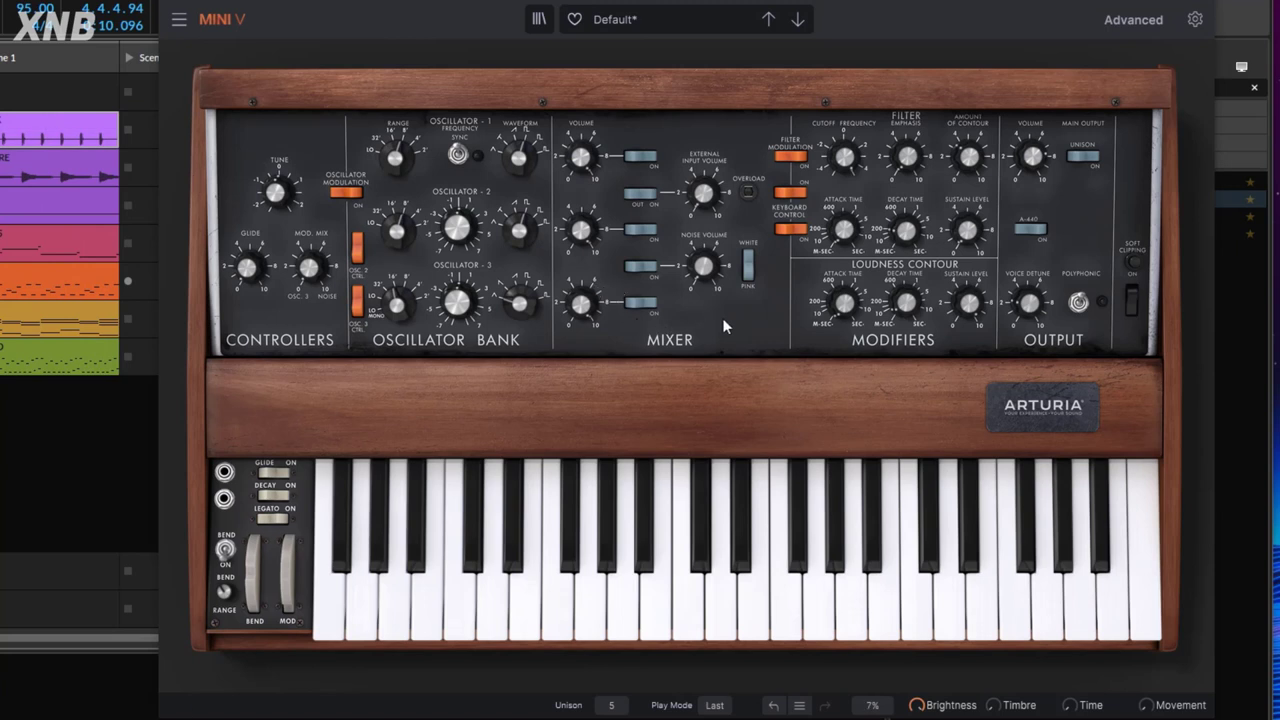
# Switch on soft clipping and set the external input volume to about -9.4 dB.
pyautogui.click(1132, 290)
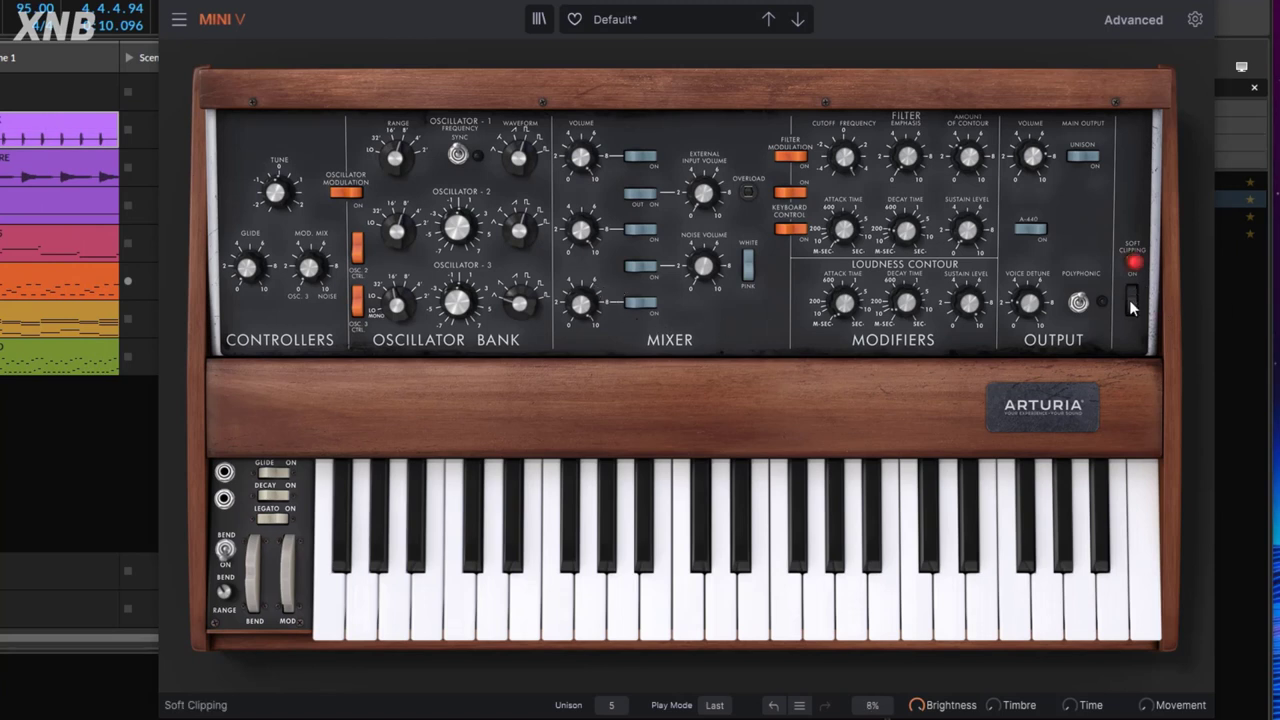
pyautogui.moveTo(704, 193); pyautogui.dragTo(704, 187)
pyautogui.moveTo(697, 201)
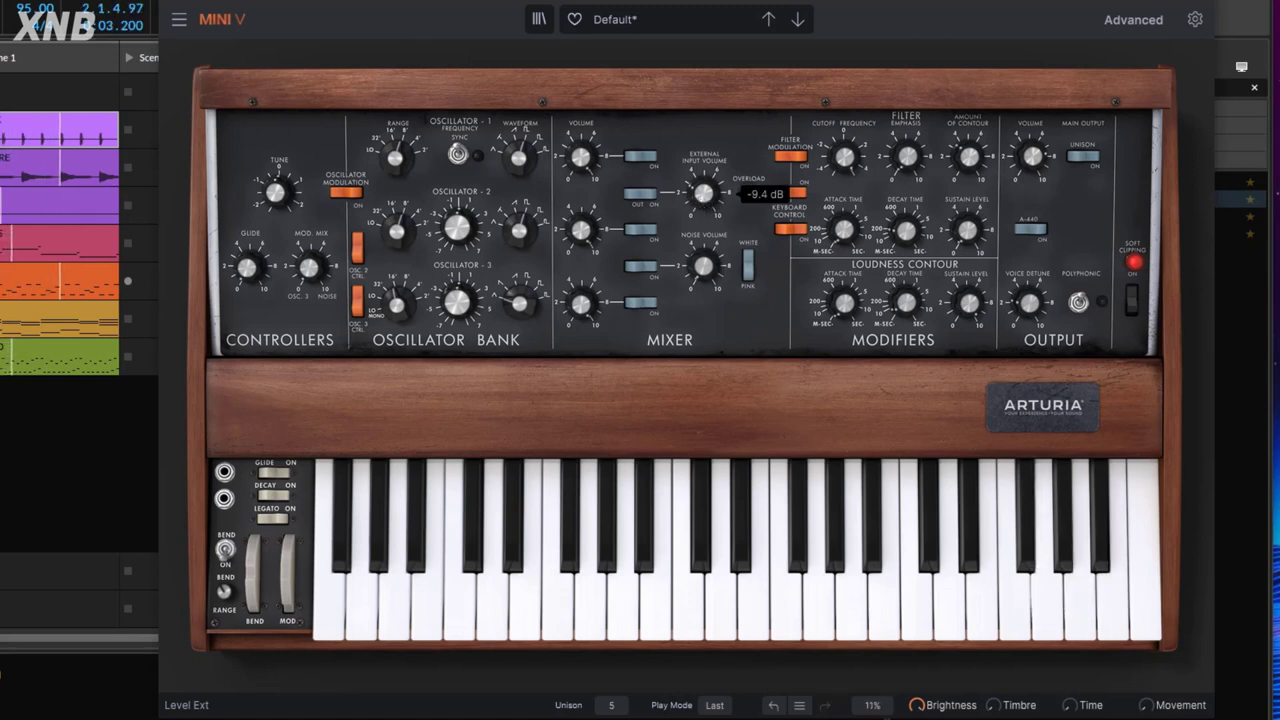
# Compare the arp with soft clipping off and on, leave it on and readjust the external input volume.
pyautogui.click(1132, 298)
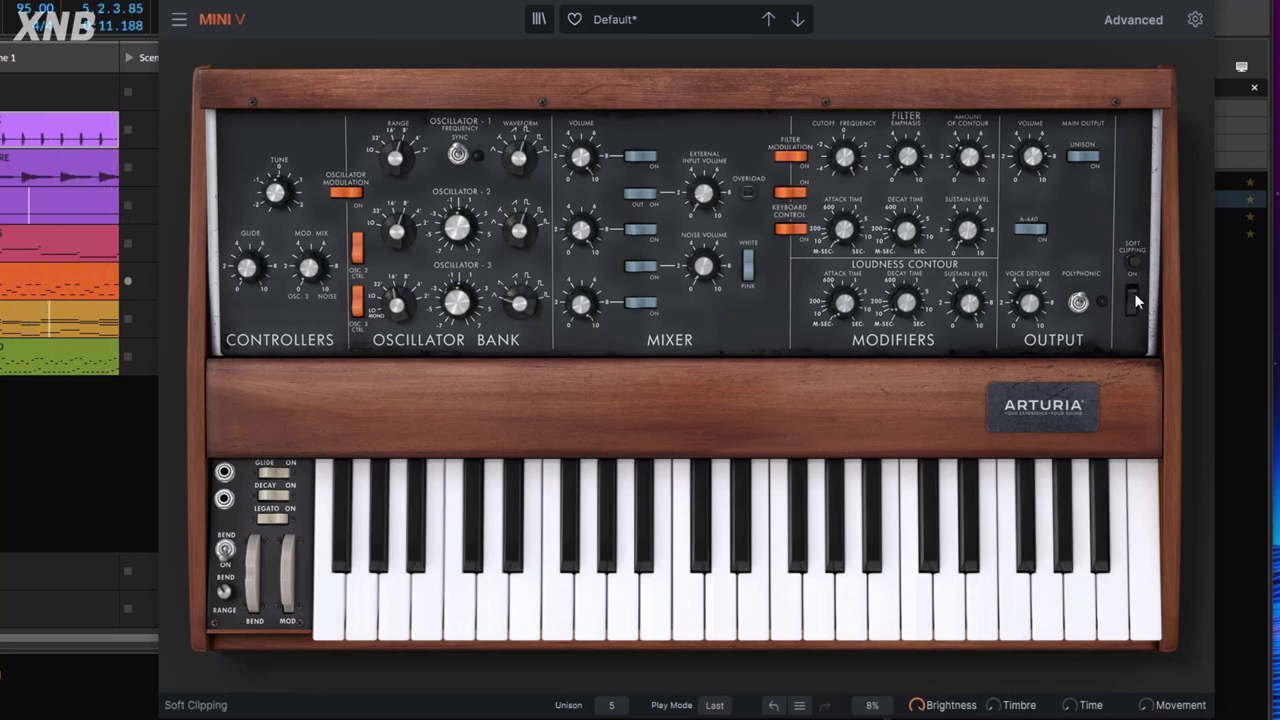
pyautogui.click(1134, 300)
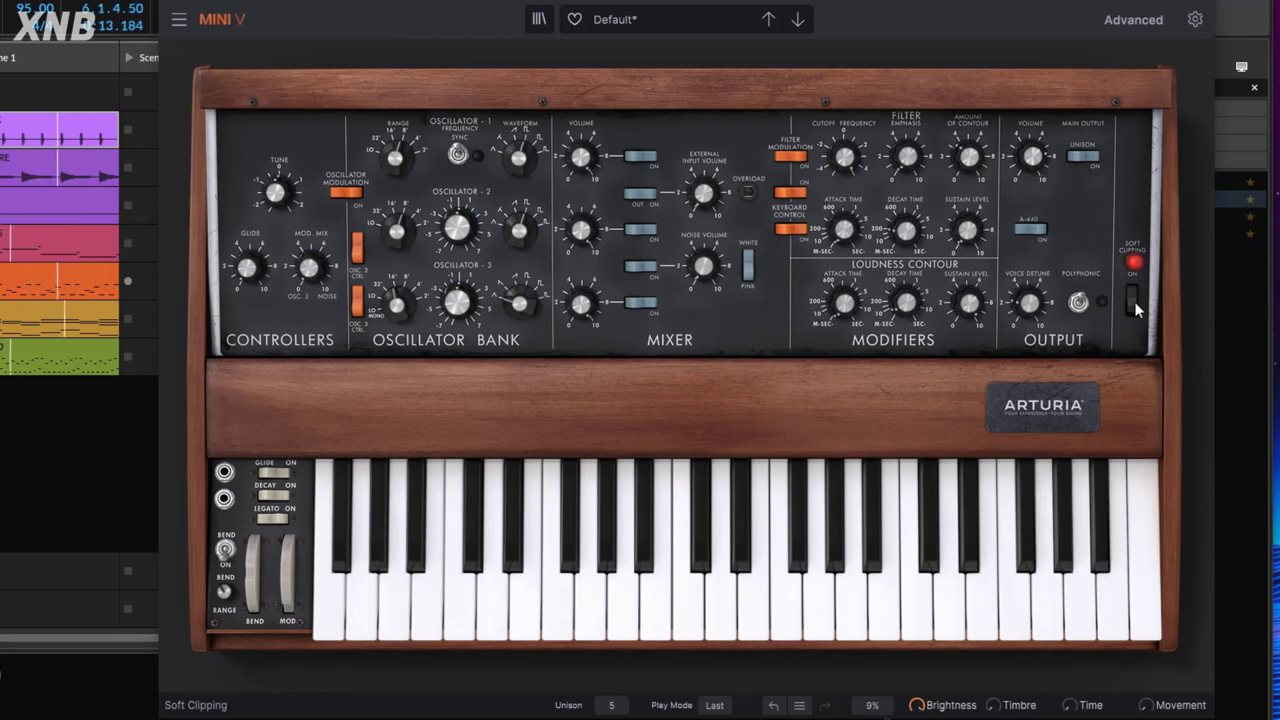
pyautogui.moveTo(706, 199); pyautogui.dragTo(706, 177)
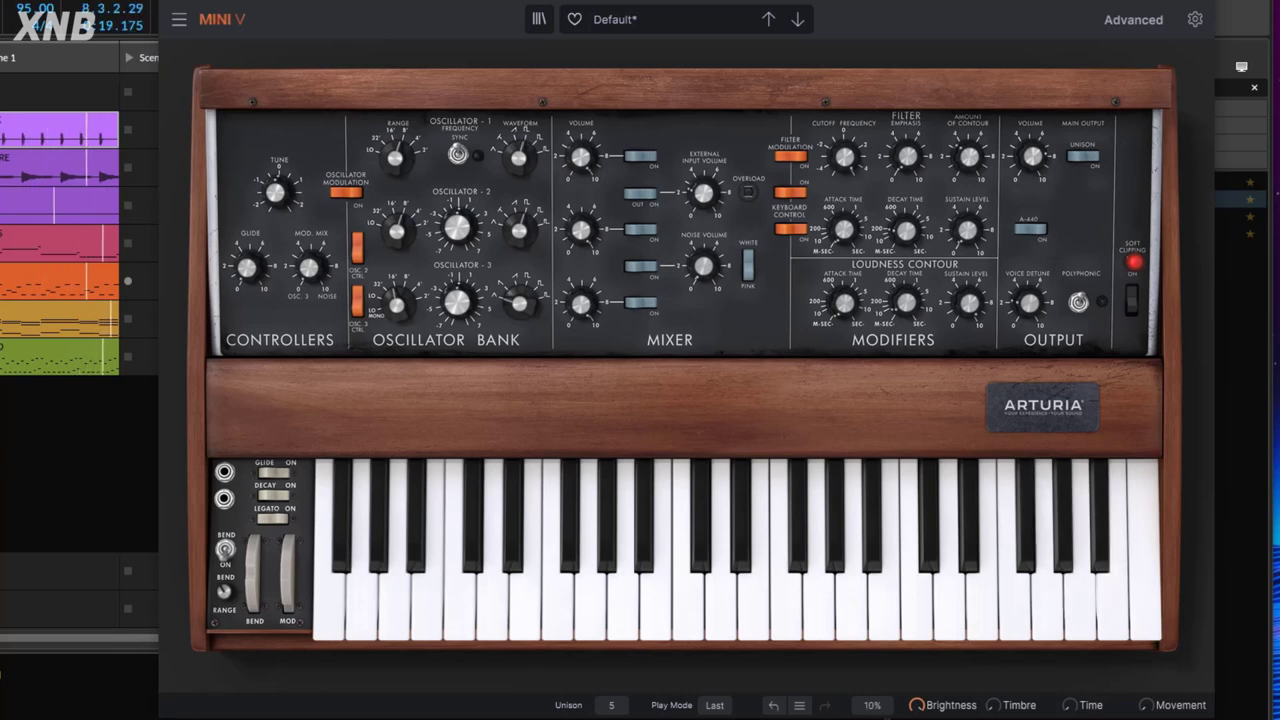
# Start playback and lower the ARP synth's filter cutoff frequency.
pyautogui.moveTo(910, 298)
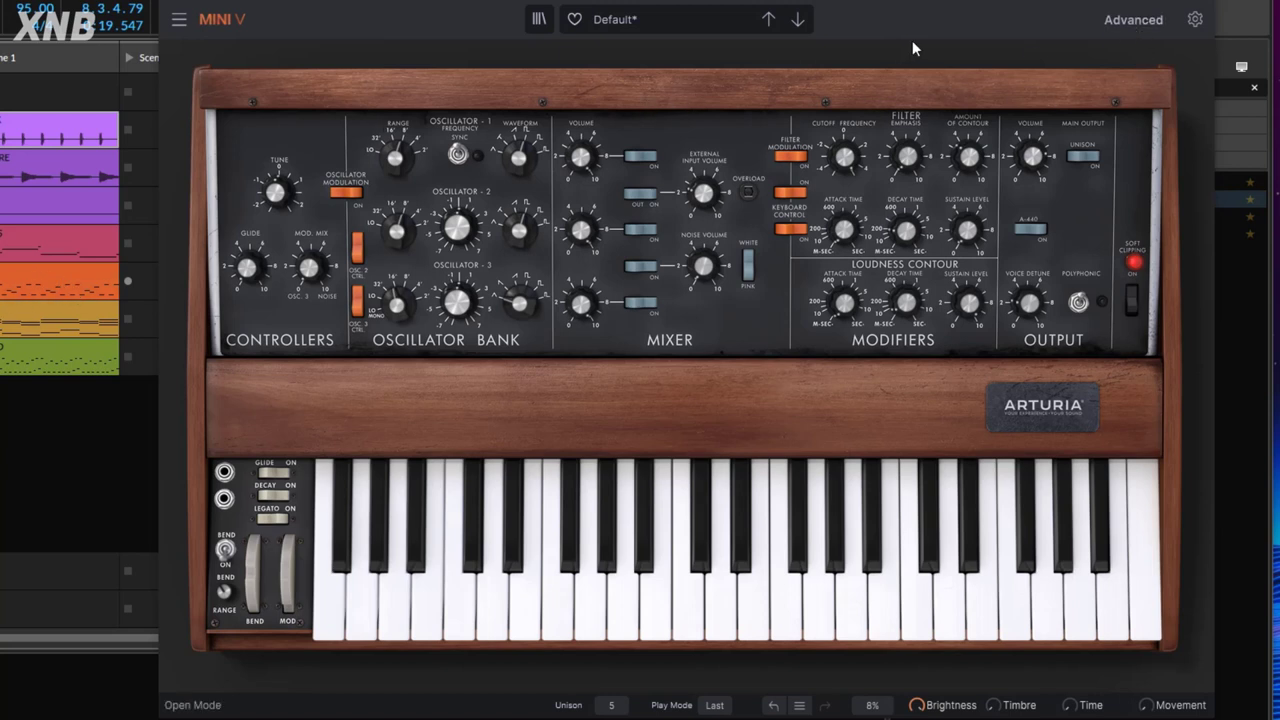
pyautogui.click(39, 278)
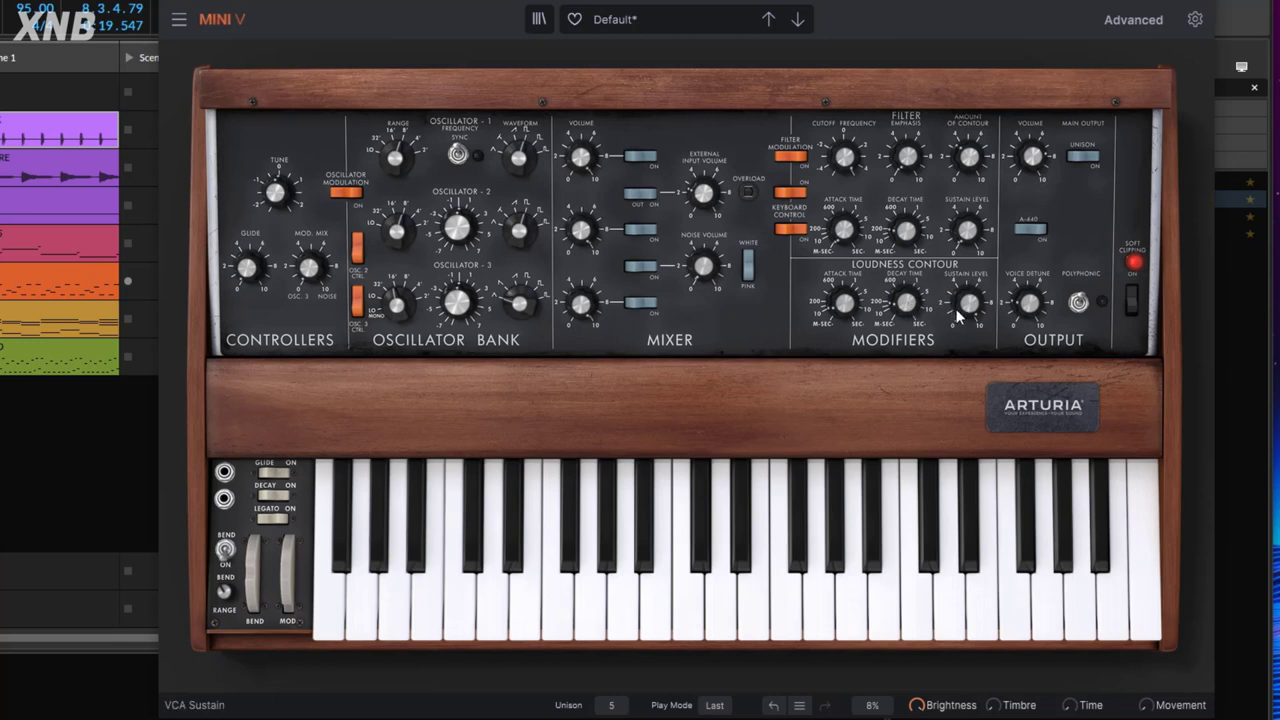
pyautogui.moveTo(850, 163); pyautogui.dragTo(846, 195)
pyautogui.press('space')
pyautogui.moveTo(903, 229)
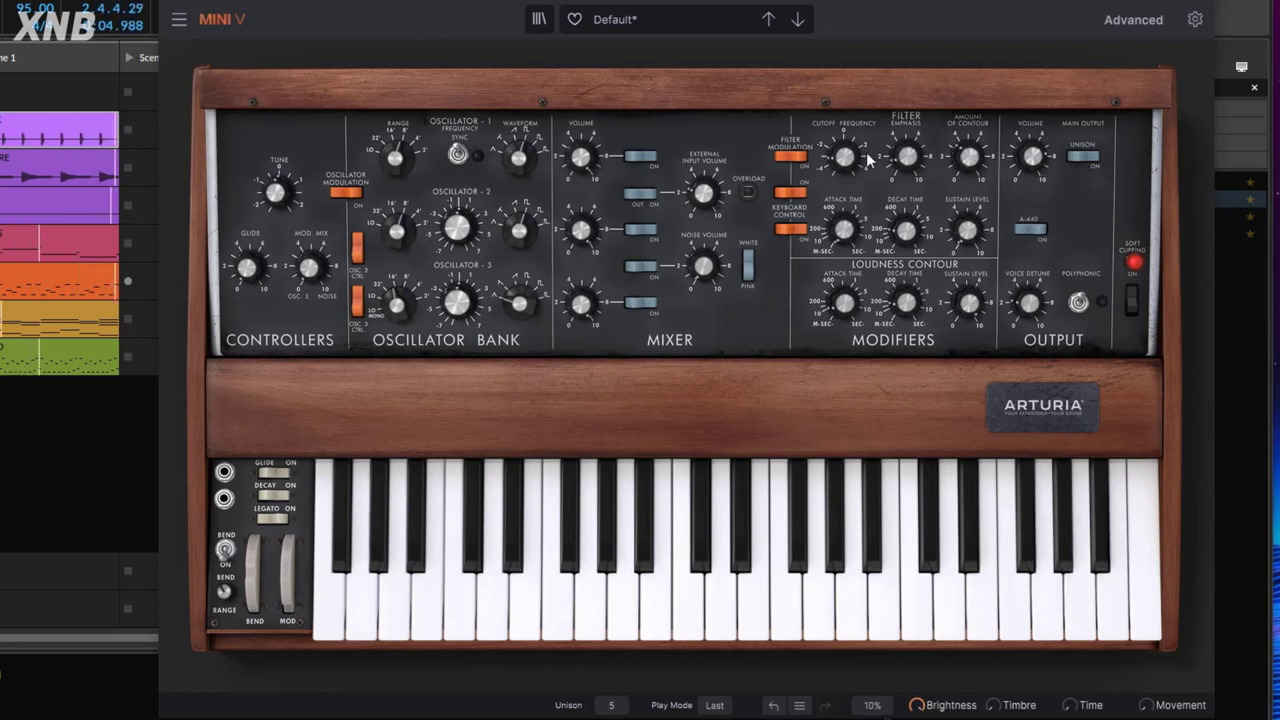
pyautogui.moveTo(862, 157); pyautogui.dragTo(862, 204)
# Adjust the filter's amount of contour and the filter contour's sustain level during playback.
pyautogui.moveTo(972, 158); pyautogui.dragTo(908, 154)
pyautogui.moveTo(911, 246)
pyautogui.moveTo(967, 238); pyautogui.dragTo(967, 208)
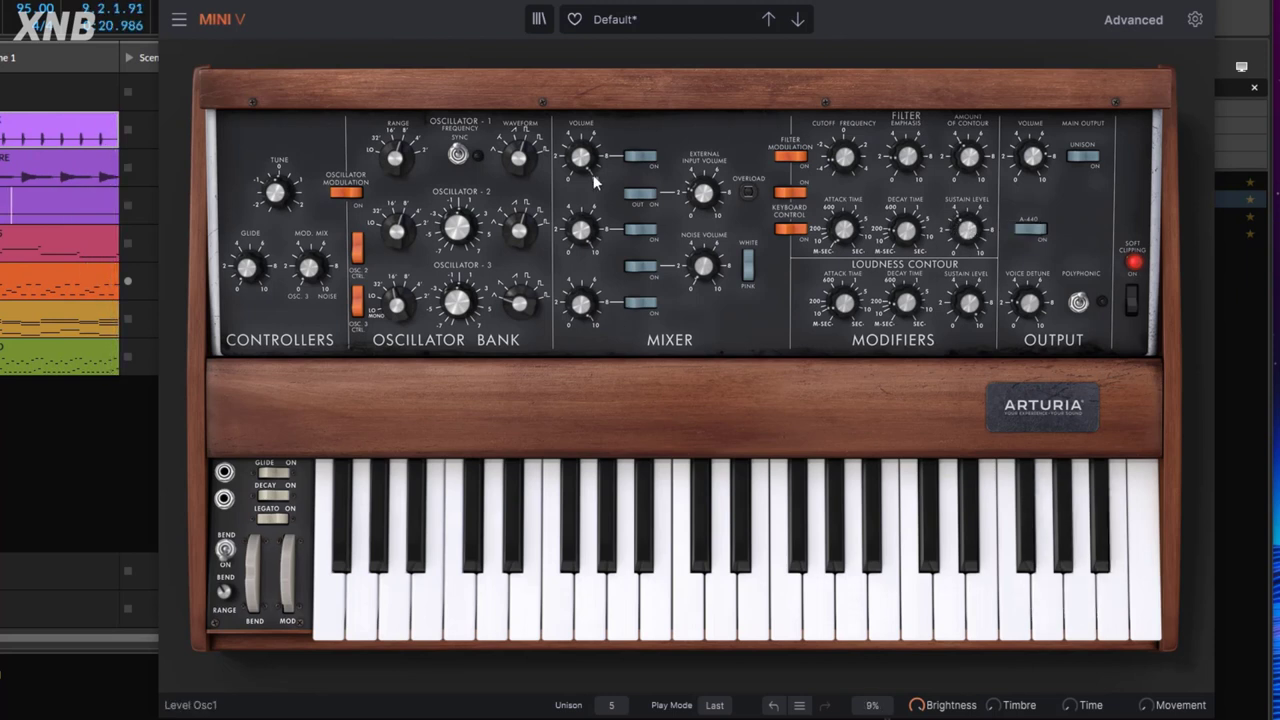
pyautogui.moveTo(971, 234)
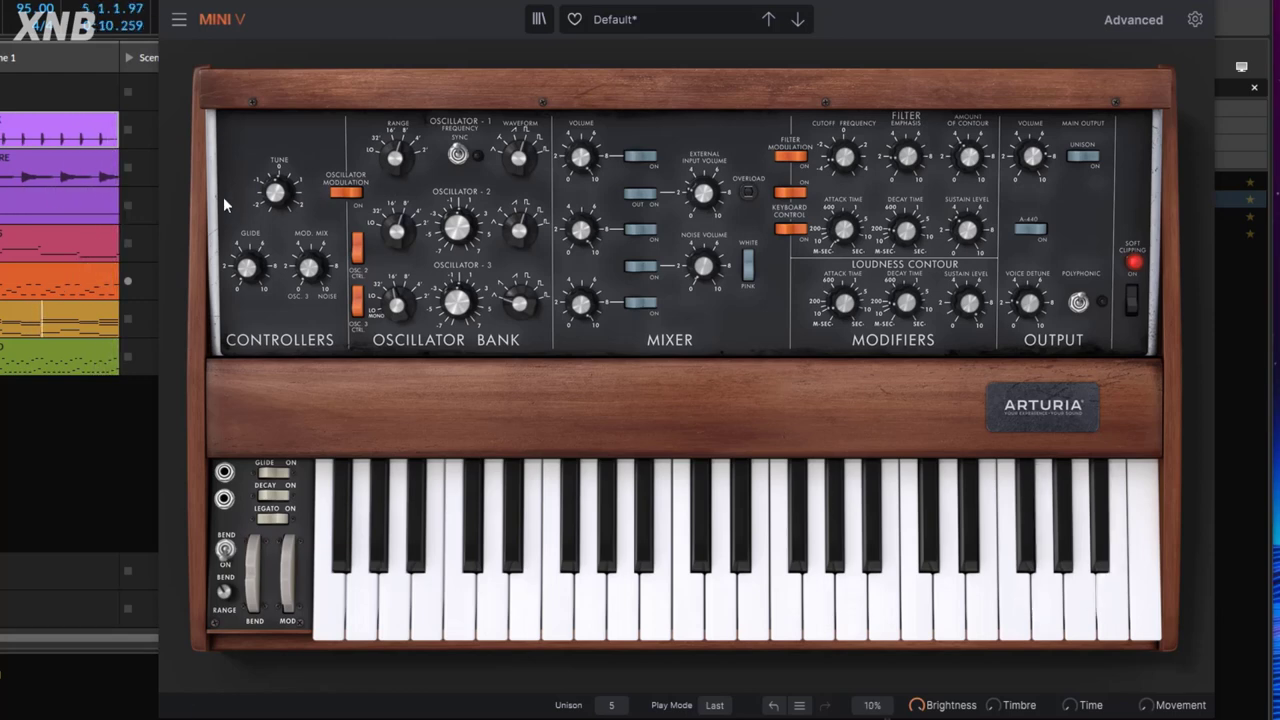
# Show the synth's advanced effects, set the chorus to about 37.6% wet and raise the delay's dry/wet mix.
pyautogui.click(810, 95)
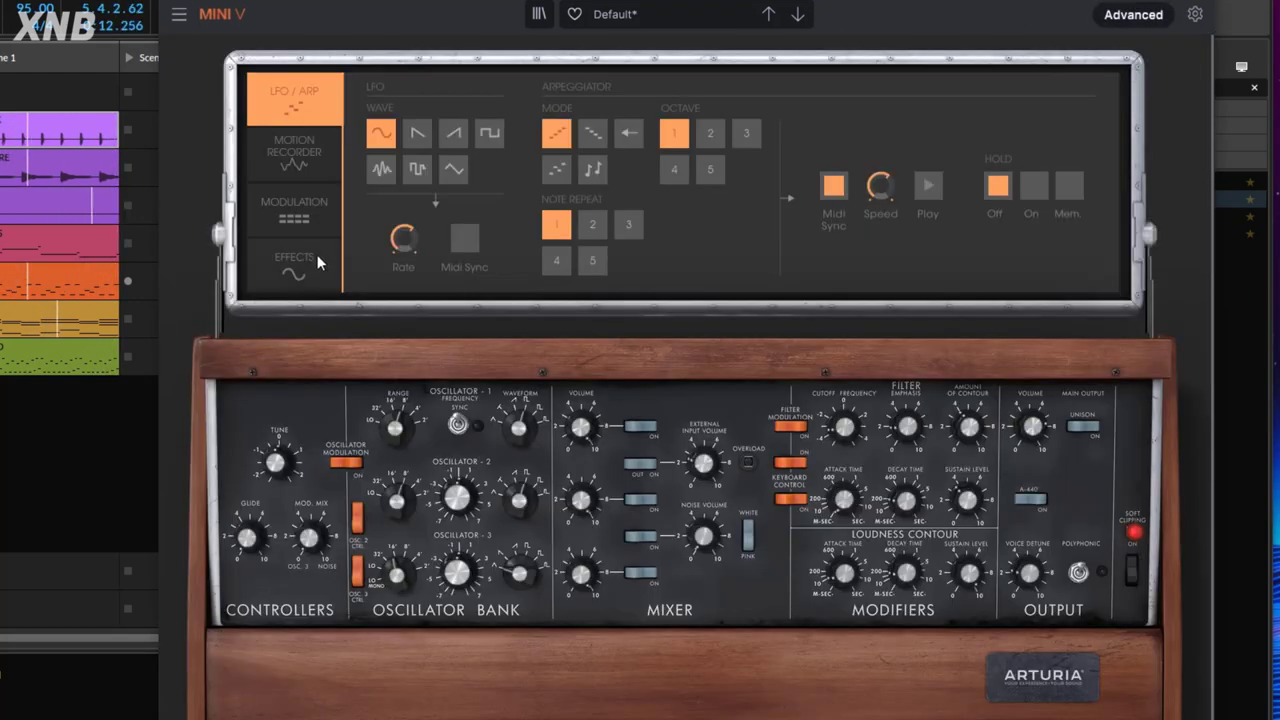
pyautogui.click(290, 265)
pyautogui.moveTo(800, 142); pyautogui.dragTo(800, 104)
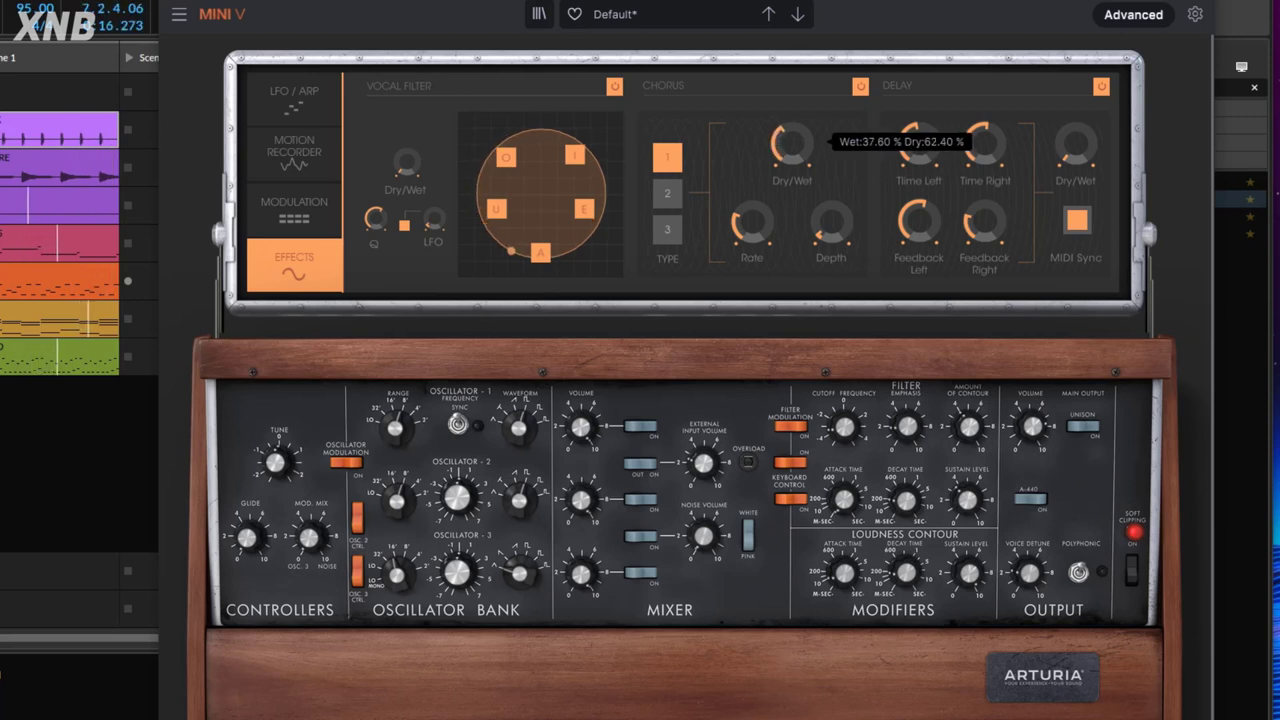
pyautogui.moveTo(1078, 155); pyautogui.dragTo(1078, 141)
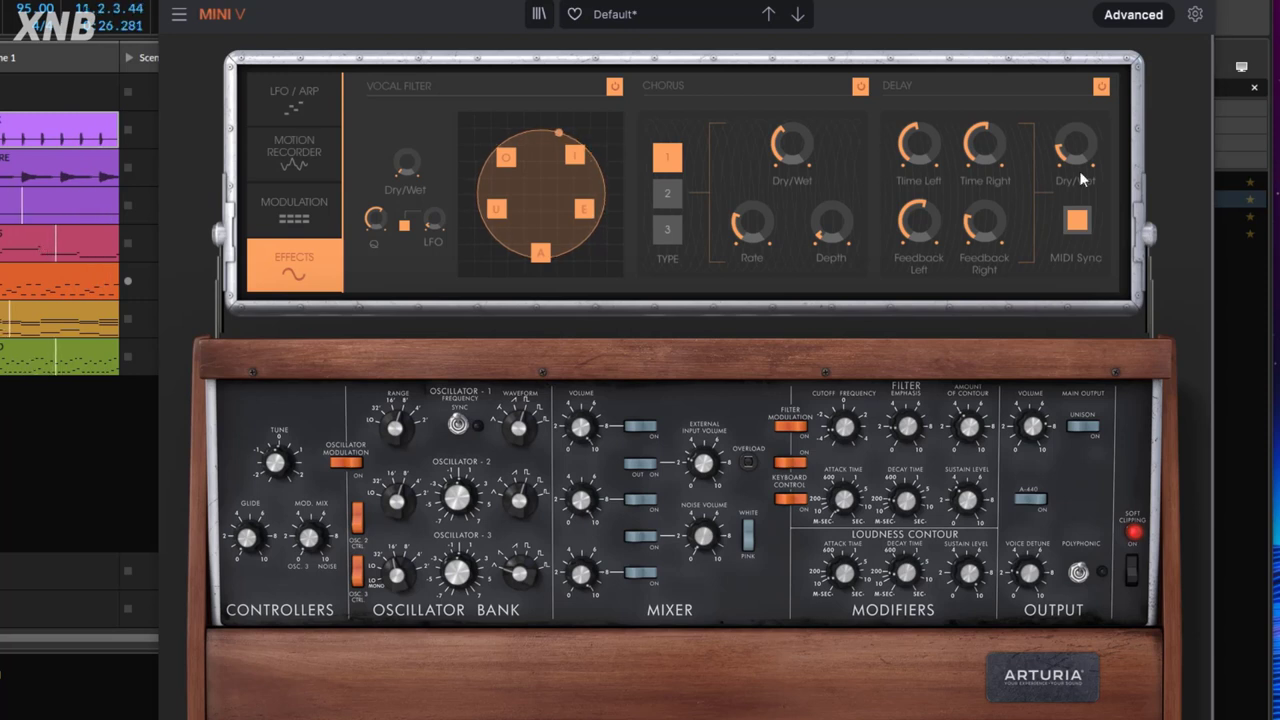
pyautogui.click(4, 243)
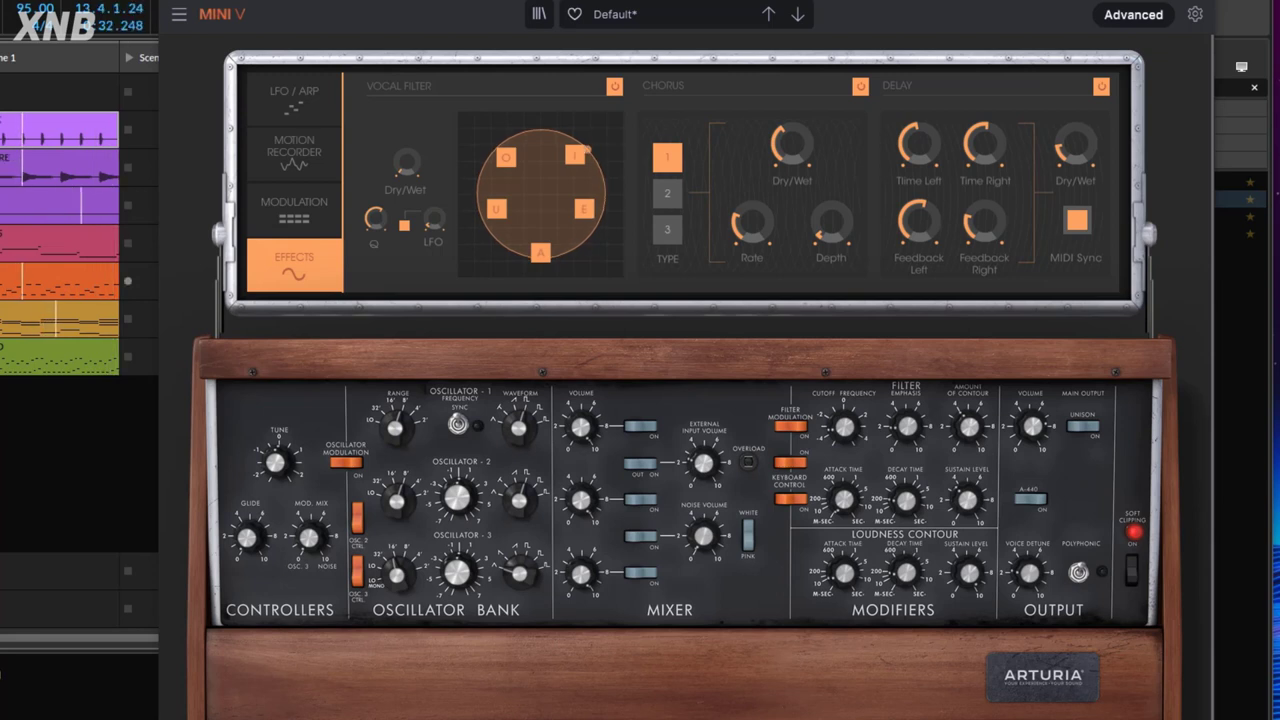
# Turn off the sources and destinations of the first two modulation matrix slots.
pyautogui.click(298, 212)
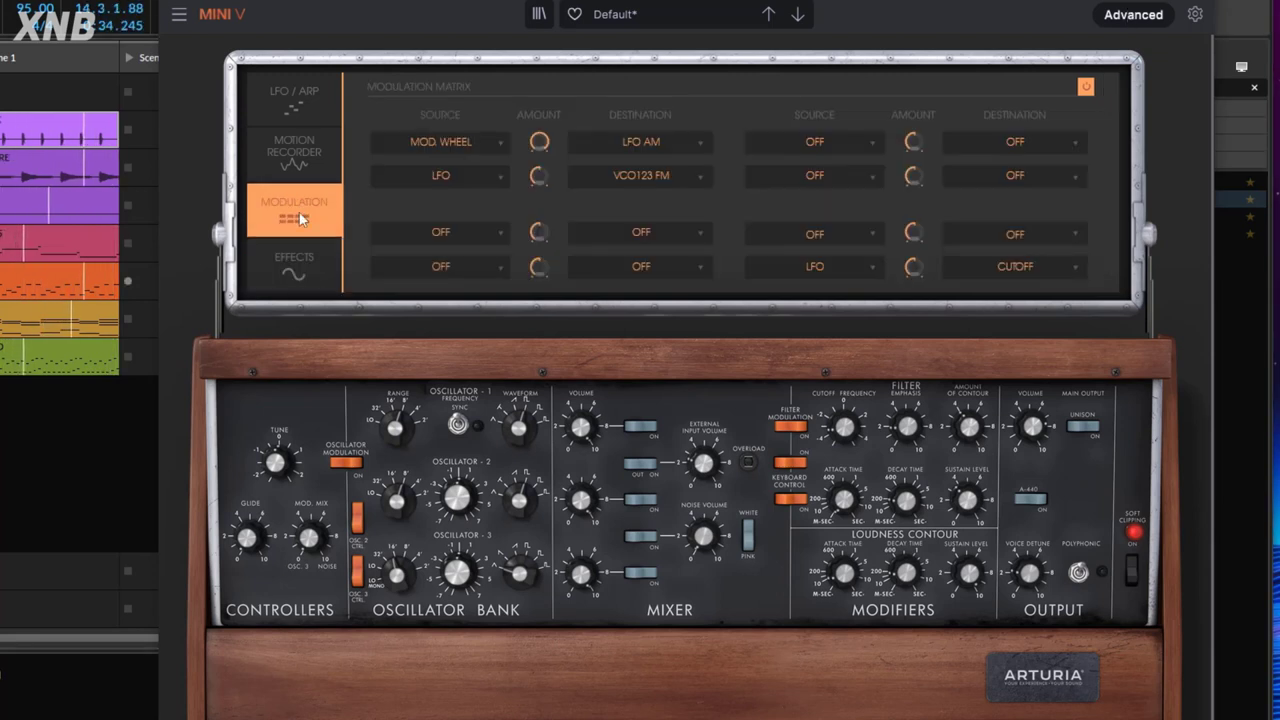
pyautogui.click(428, 145)
pyautogui.click(419, 187)
pyautogui.click(670, 143)
pyautogui.click(643, 187)
pyautogui.click(630, 181)
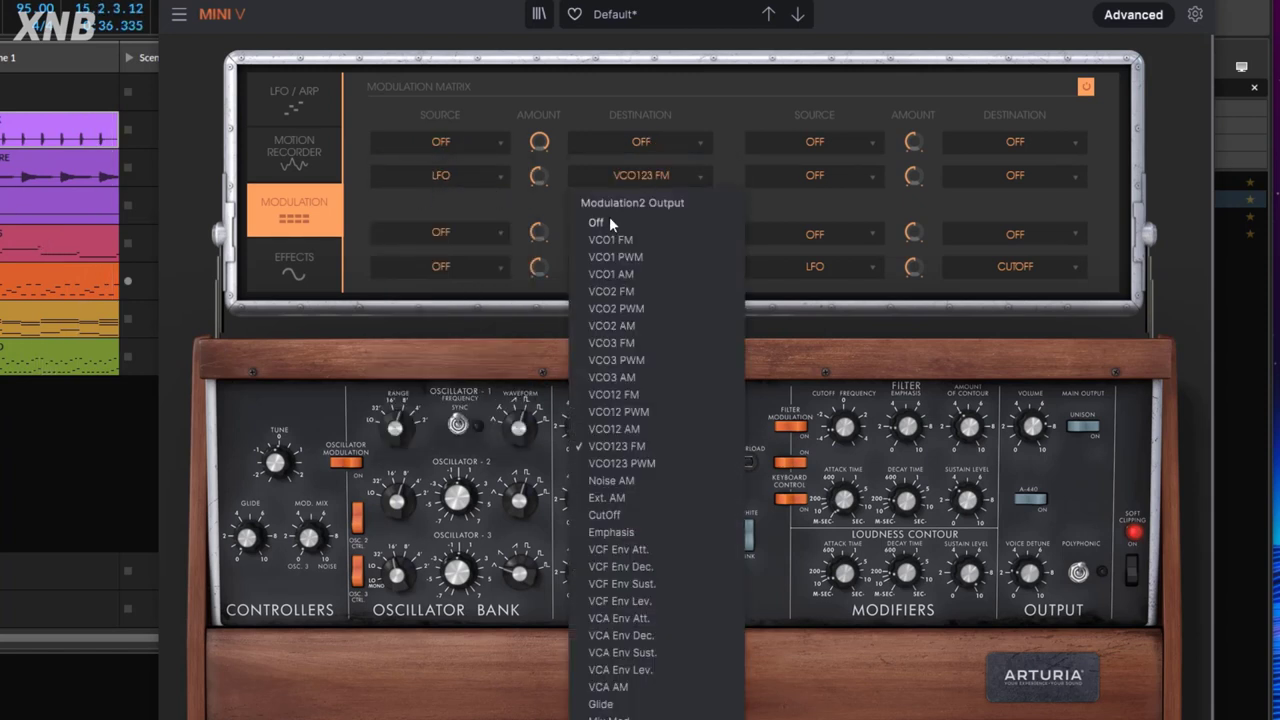
pyautogui.click(609, 218)
pyautogui.click(513, 175)
pyautogui.click(414, 214)
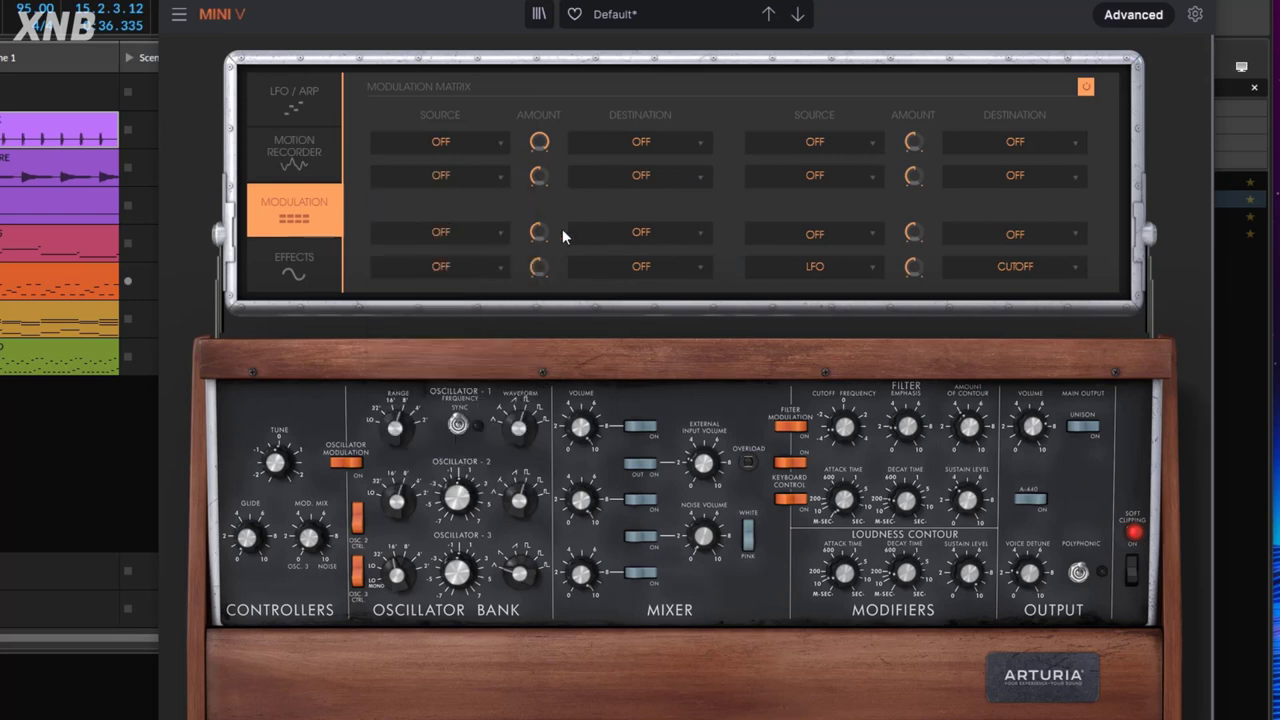
# Turn off both the source and the destination of the LFO-to-cutoff slot in the modulation matrix.
pyautogui.click(845, 270)
pyautogui.click(790, 313)
pyautogui.click(1042, 265)
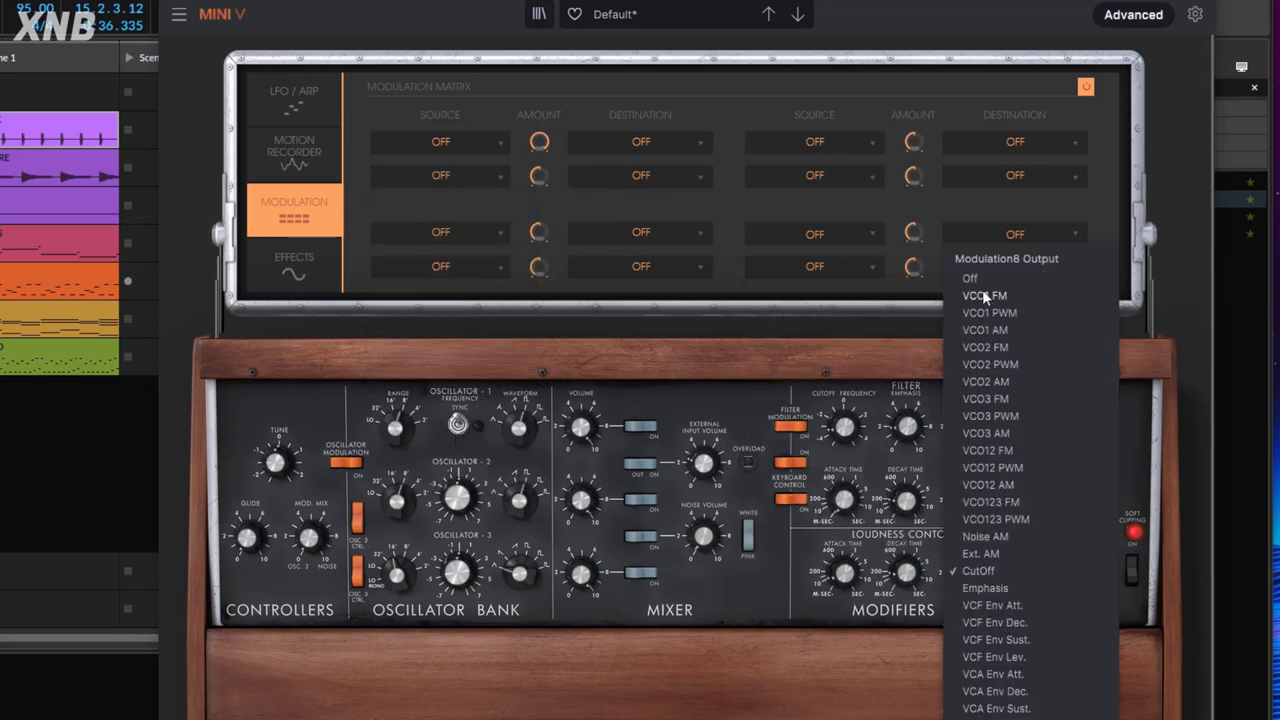
pyautogui.click(972, 278)
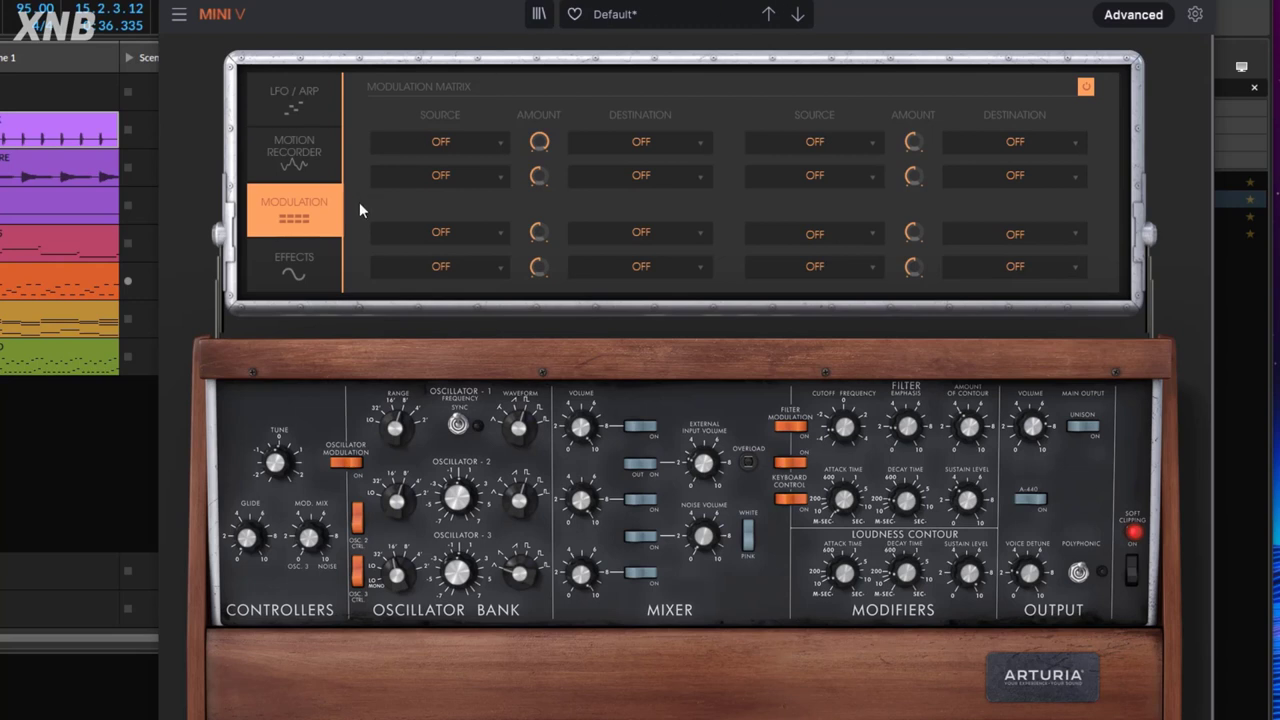
# Route the LFO to VCO2 PWM in the first modulation slot and enable MIDI sync for the LFO.
pyautogui.click(467, 141)
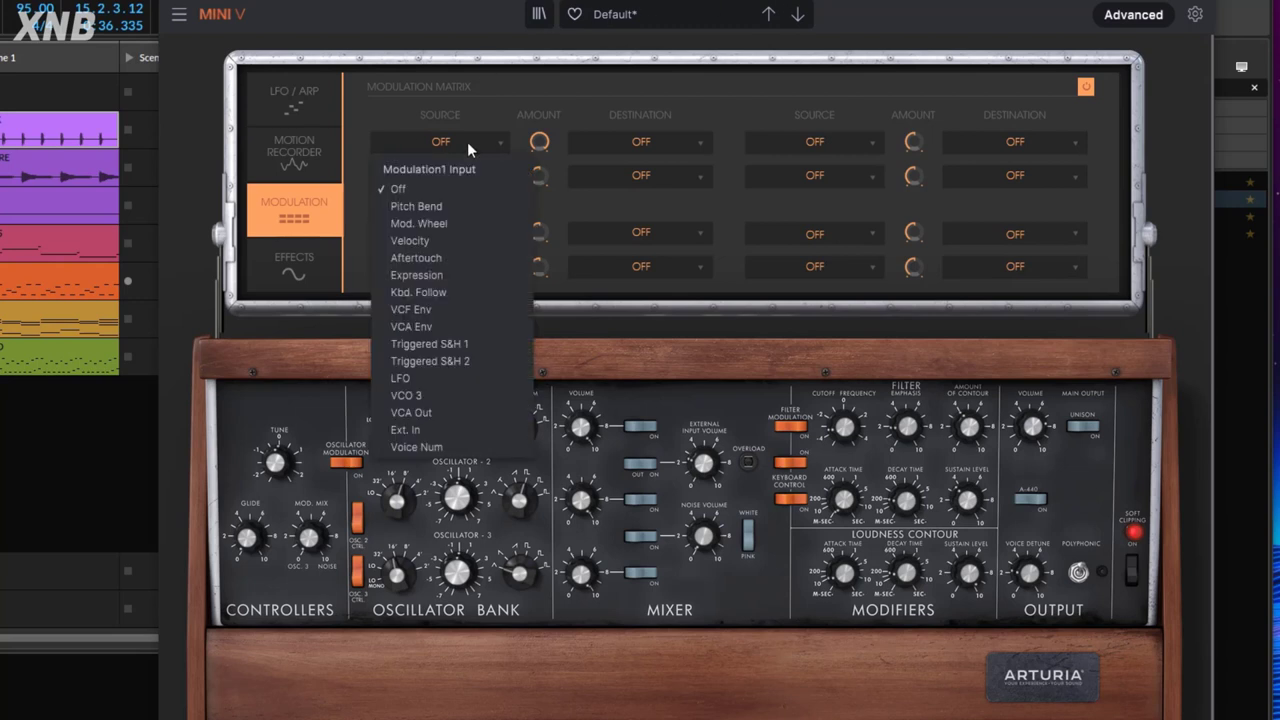
pyautogui.click(421, 378)
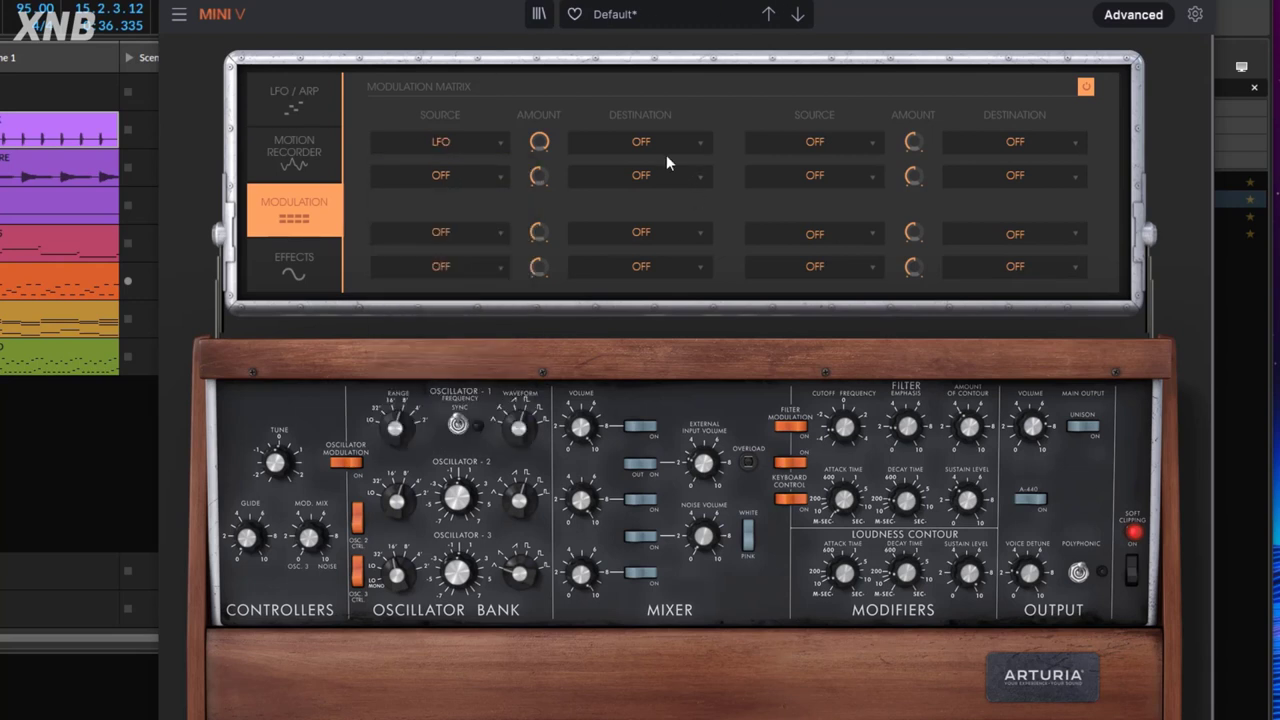
pyautogui.click(299, 106)
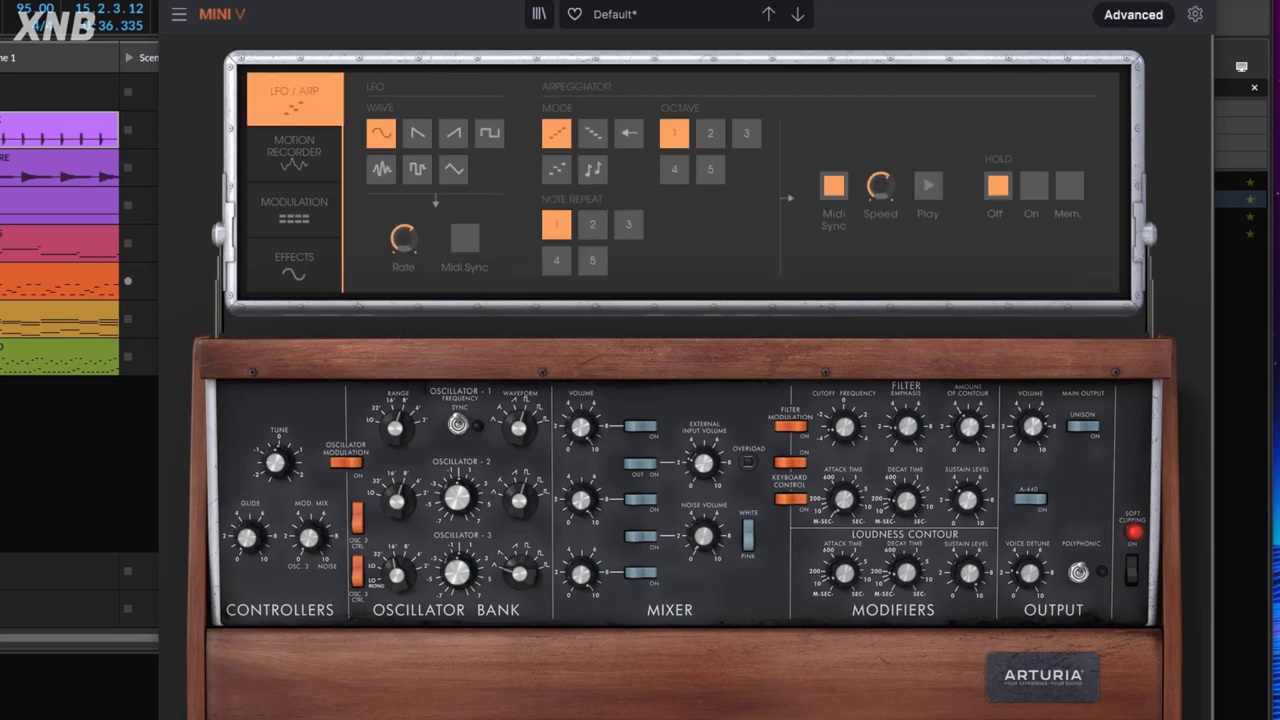
pyautogui.click(464, 237)
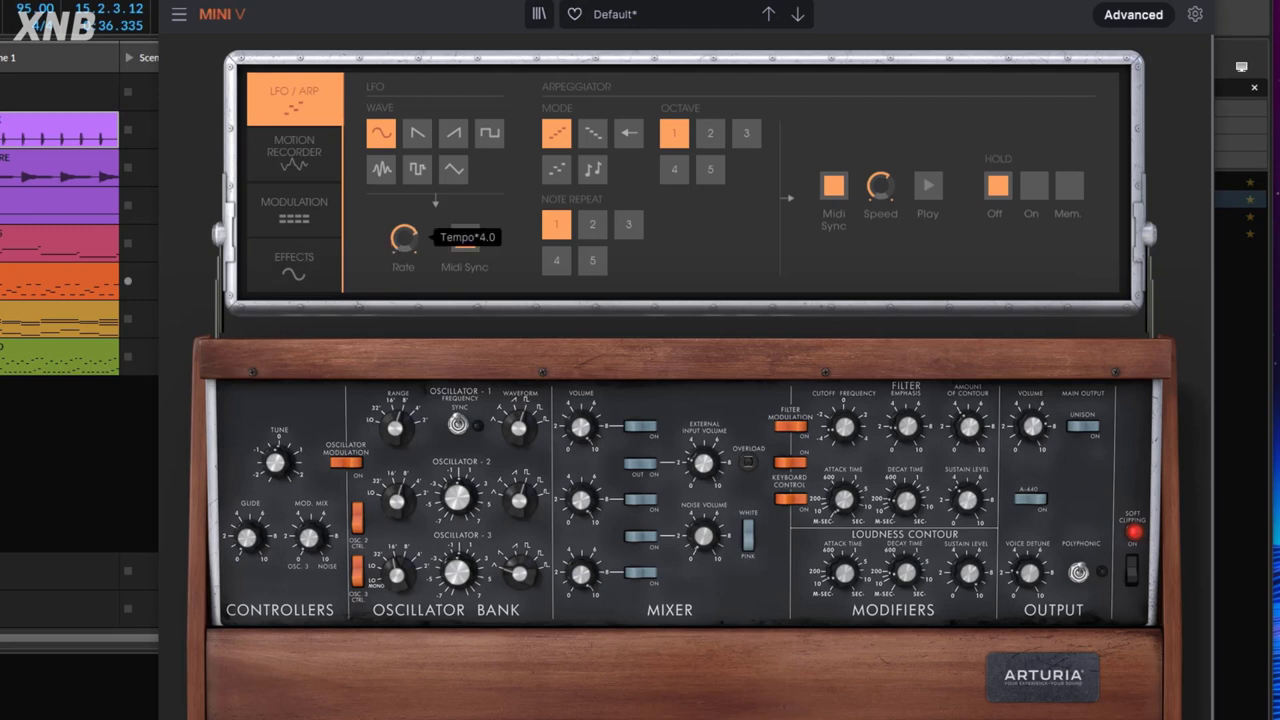
pyautogui.click(270, 220)
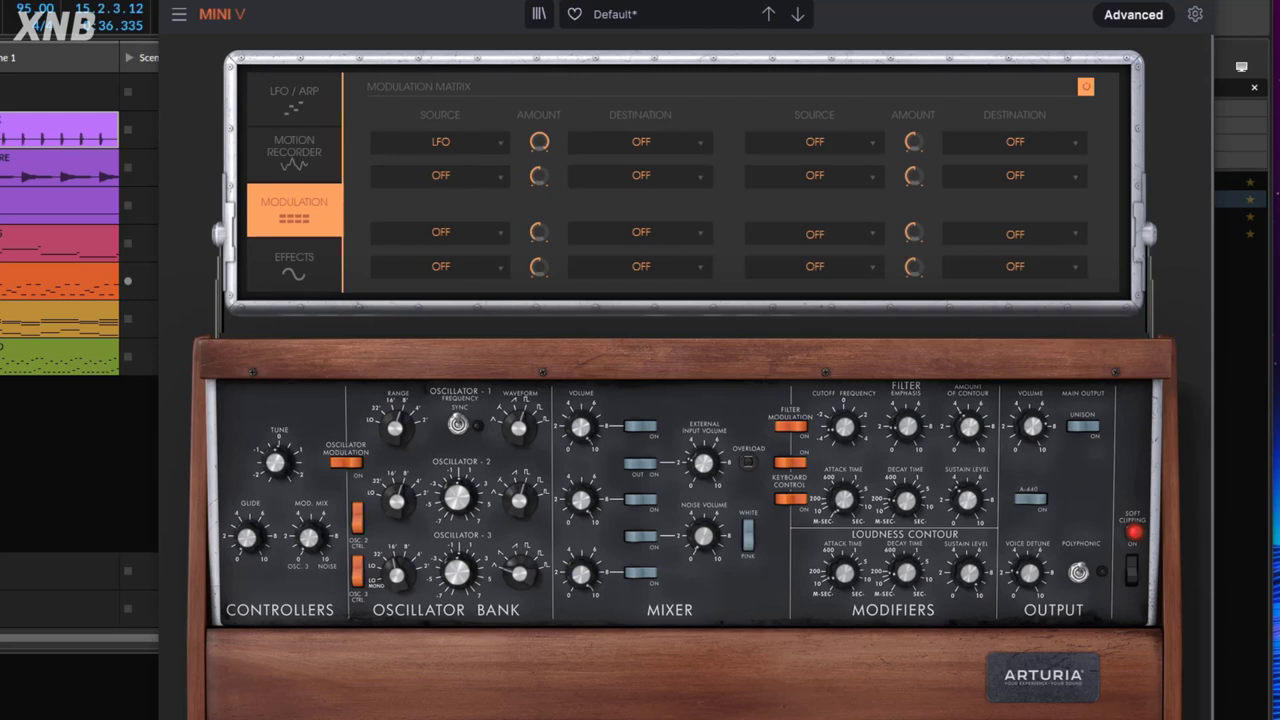
pyautogui.click(673, 142)
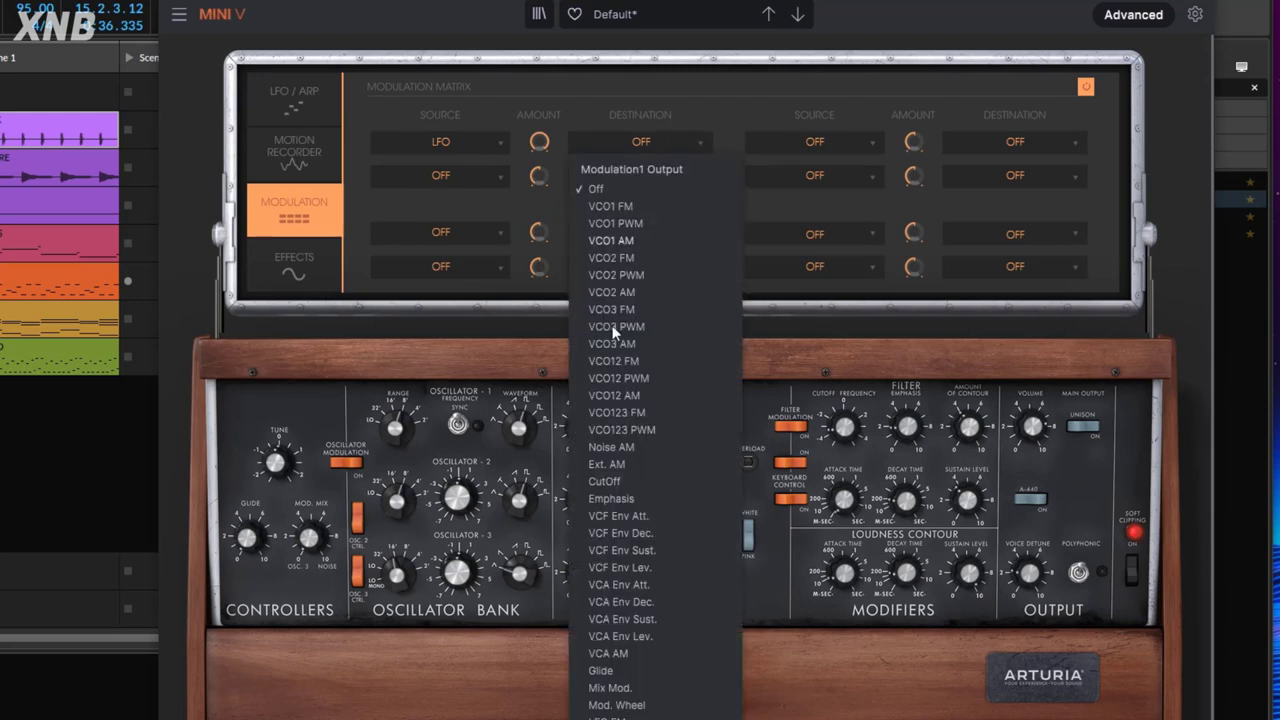
pyautogui.click(649, 273)
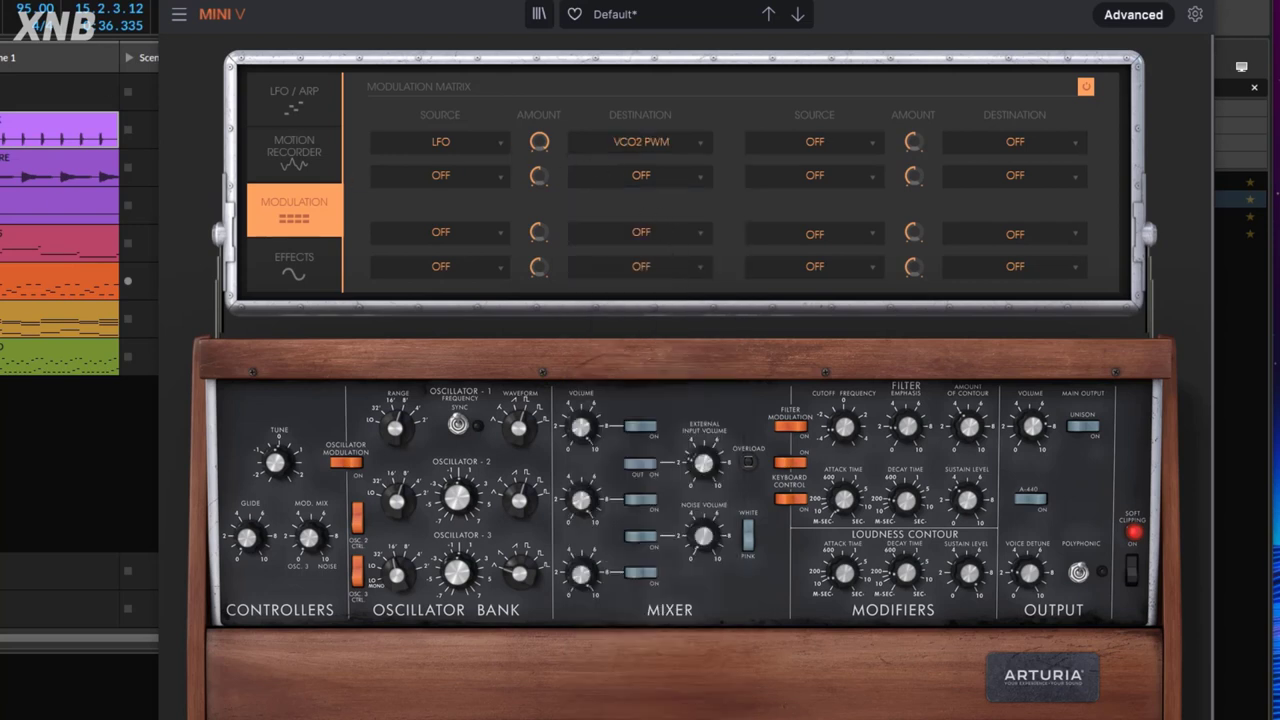
# Adjust the LFO-to-VCO2 PWM modulation amount to about 0.094 during playback.
pyautogui.moveTo(542, 145)
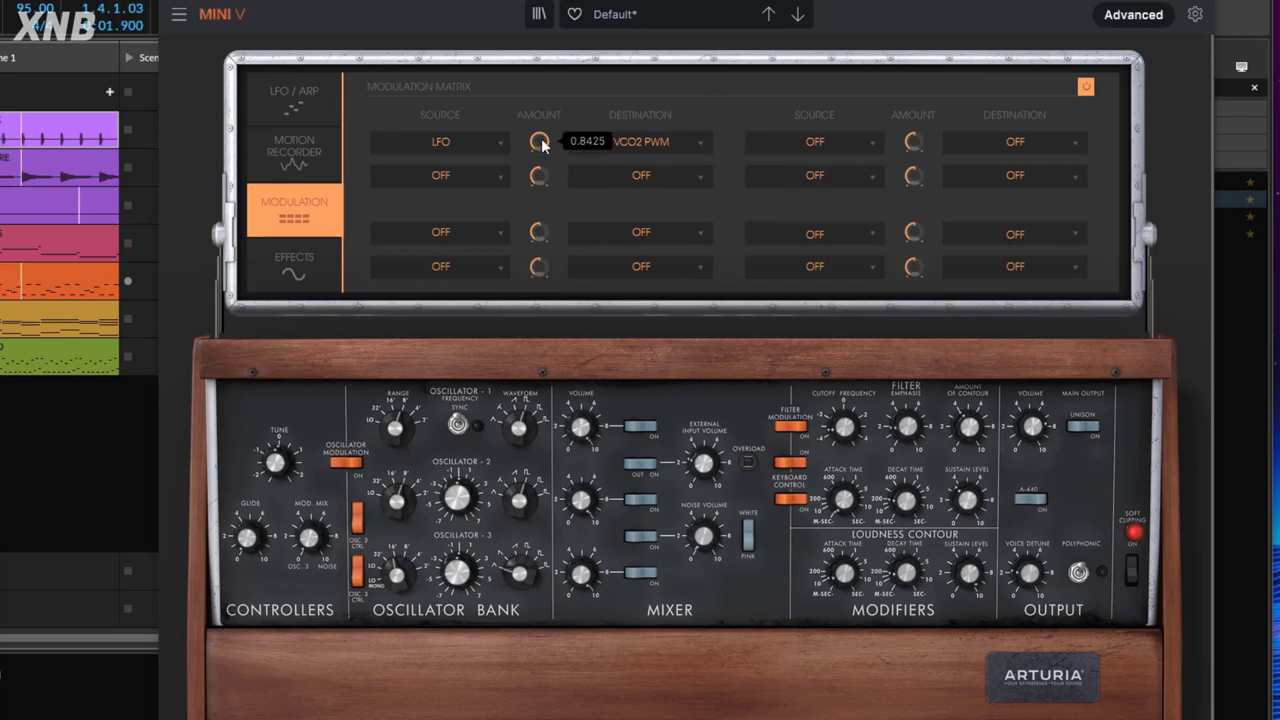
pyautogui.moveTo(542, 145); pyautogui.dragTo(540, 141)
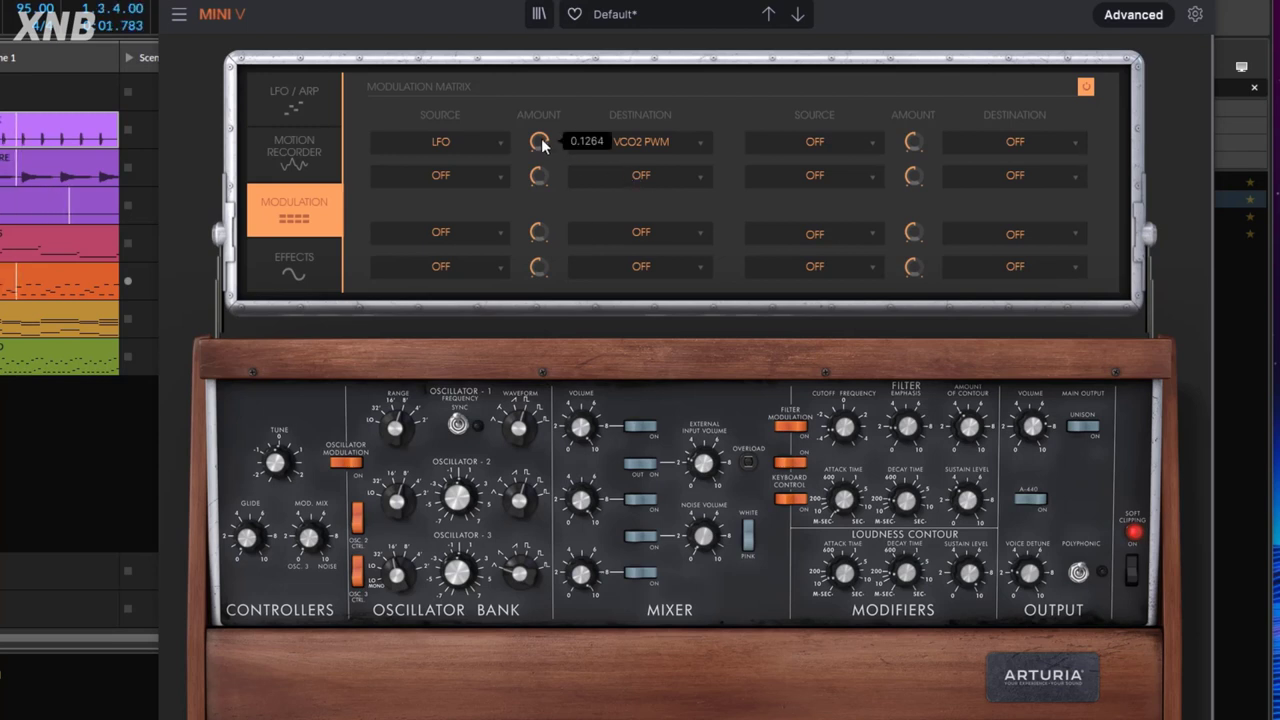
pyautogui.moveTo(544, 142)
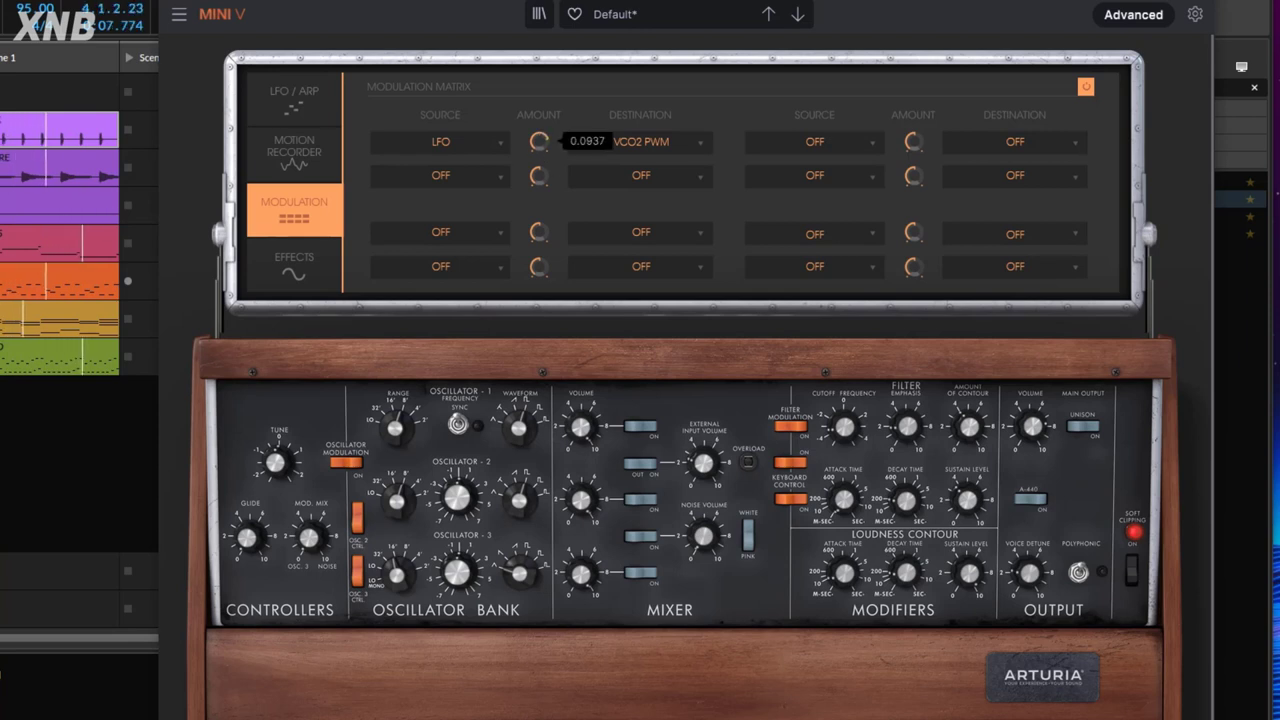
# Route velocity to the filter cutoff in the second modulation slot and set its amount to 0.669.
pyautogui.click(466, 175)
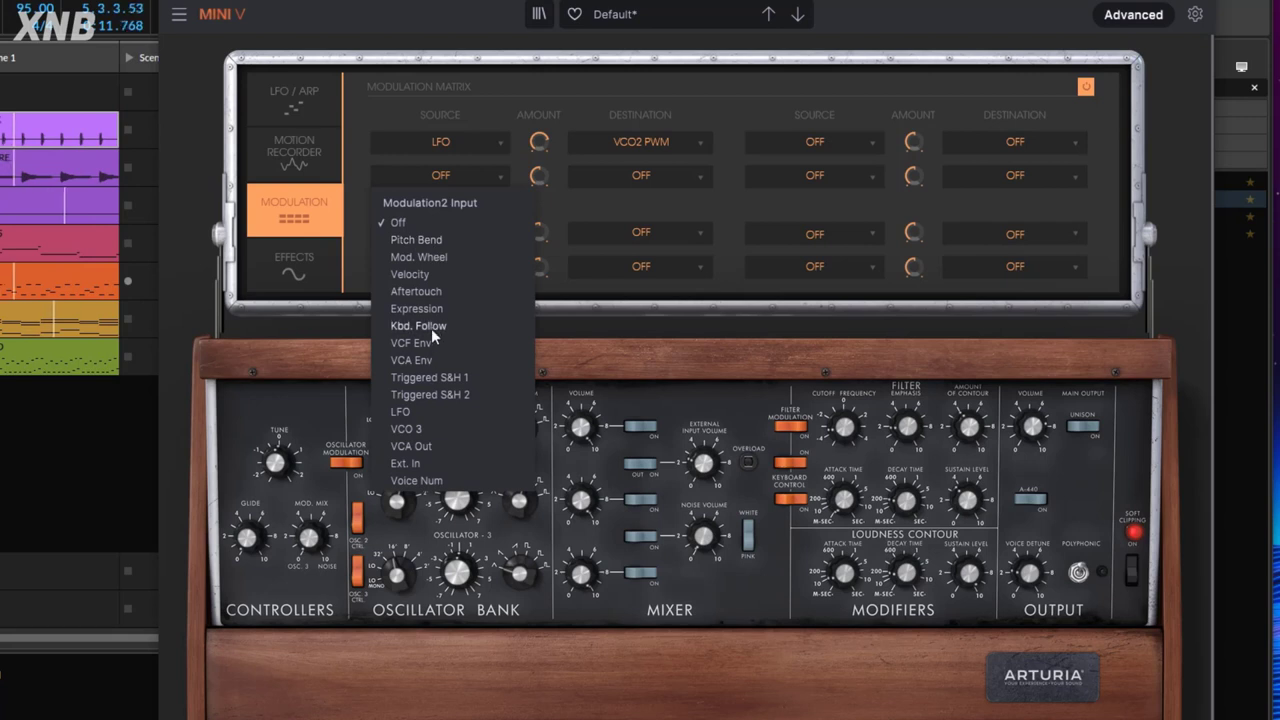
pyautogui.click(440, 274)
pyautogui.click(651, 177)
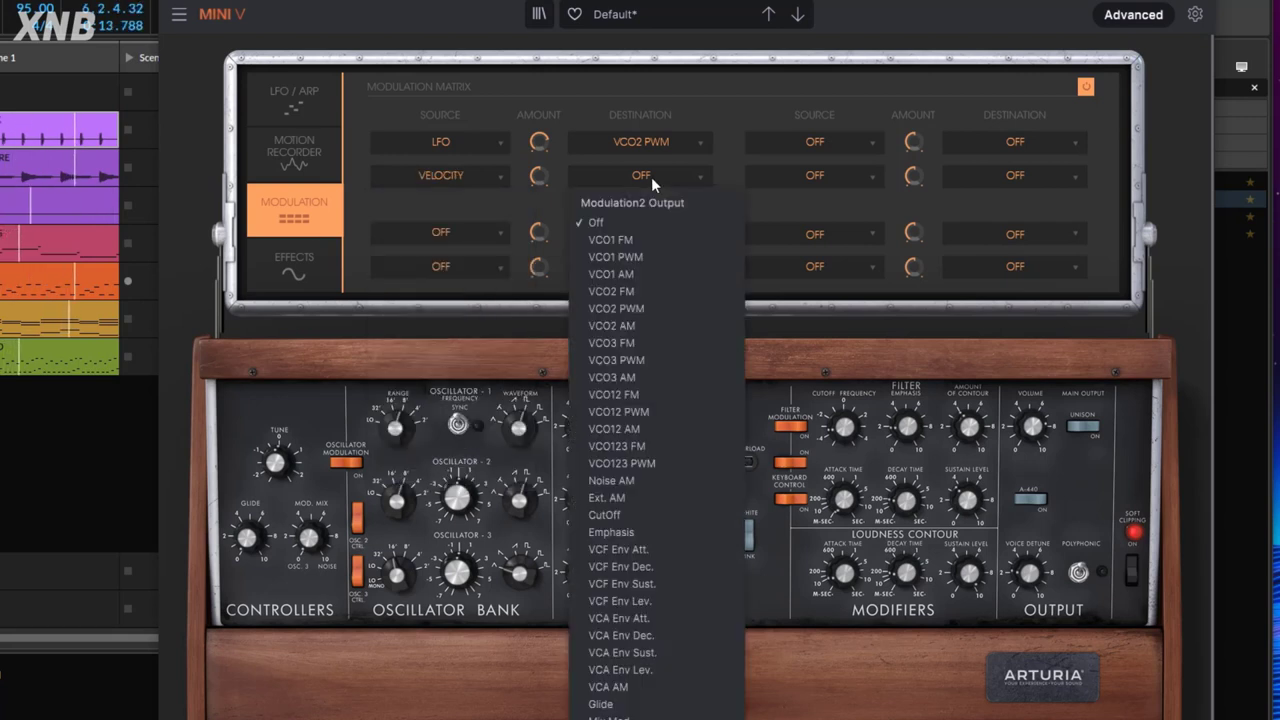
pyautogui.click(606, 515)
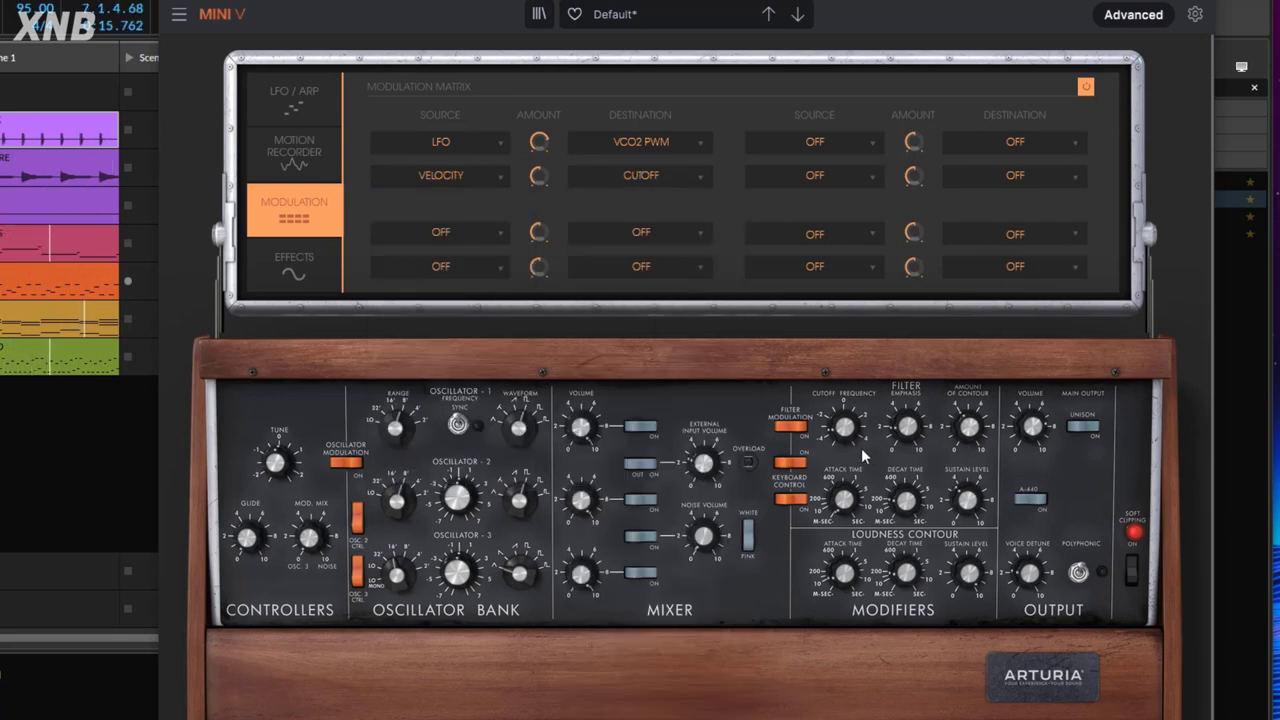
pyautogui.moveTo(547, 180)
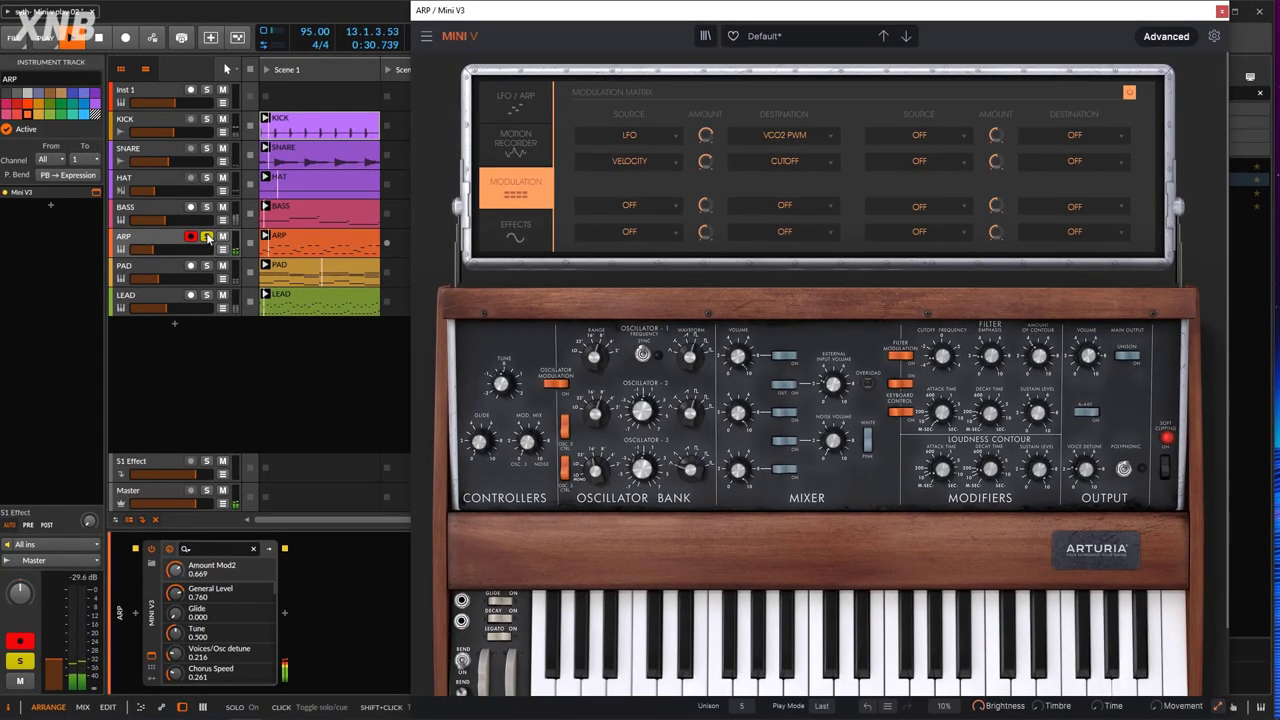
# Unsolo the ARP track and turn the PAD and LEAD track volumes all the way down.
pyautogui.click(207, 237)
pyautogui.moveTo(197, 279); pyautogui.dragTo(140, 308)
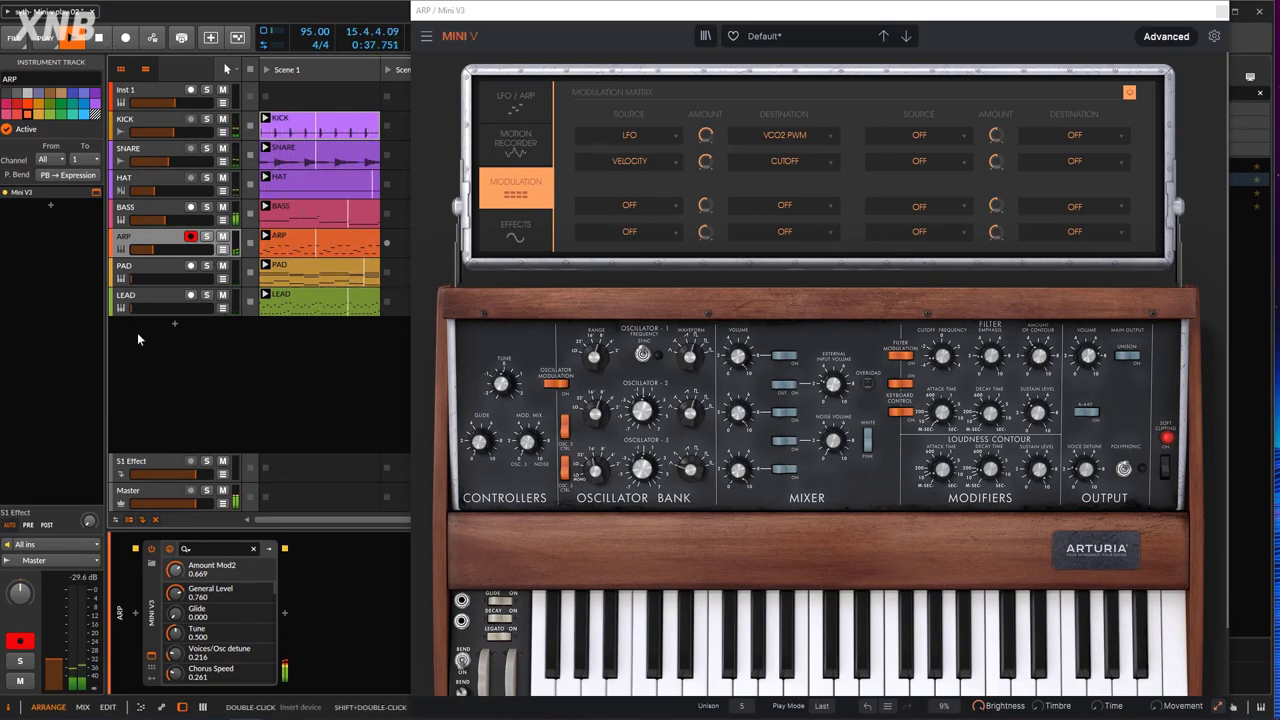
# Collapse the synth's advanced section, set the voice detune to 0.26 and close the synth window.
pyautogui.click(1164, 40)
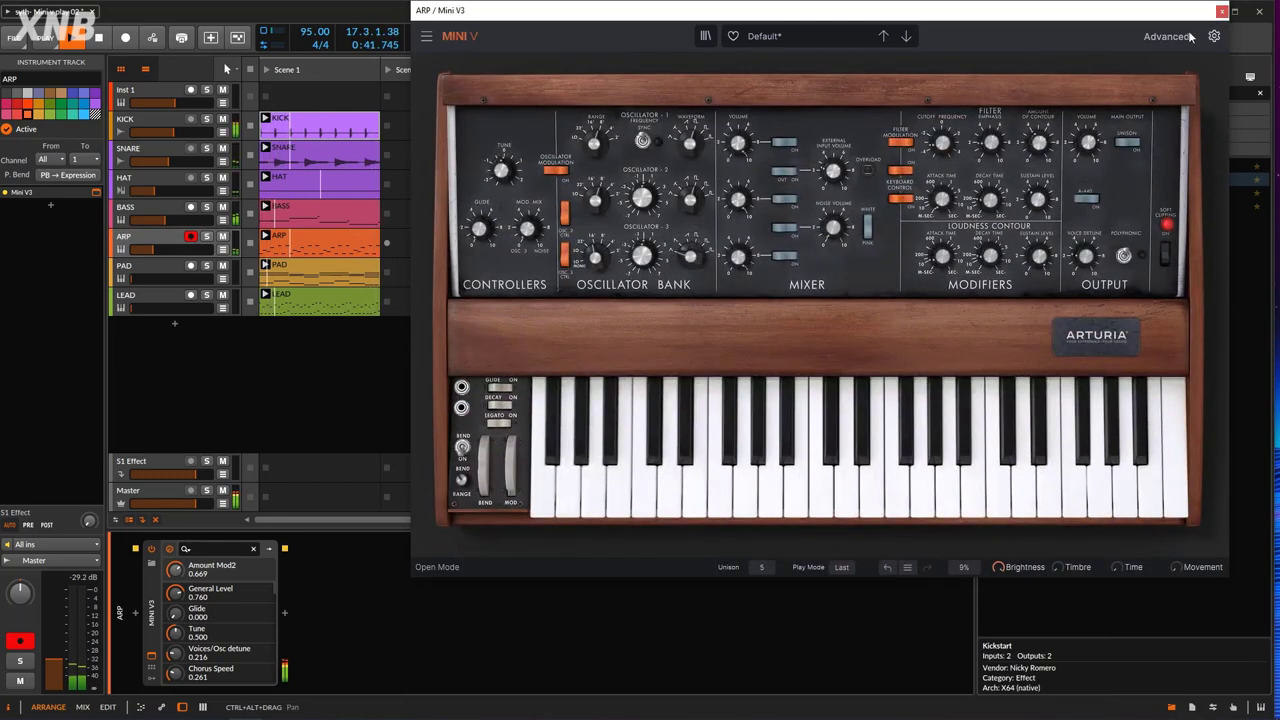
pyautogui.click(226, 68)
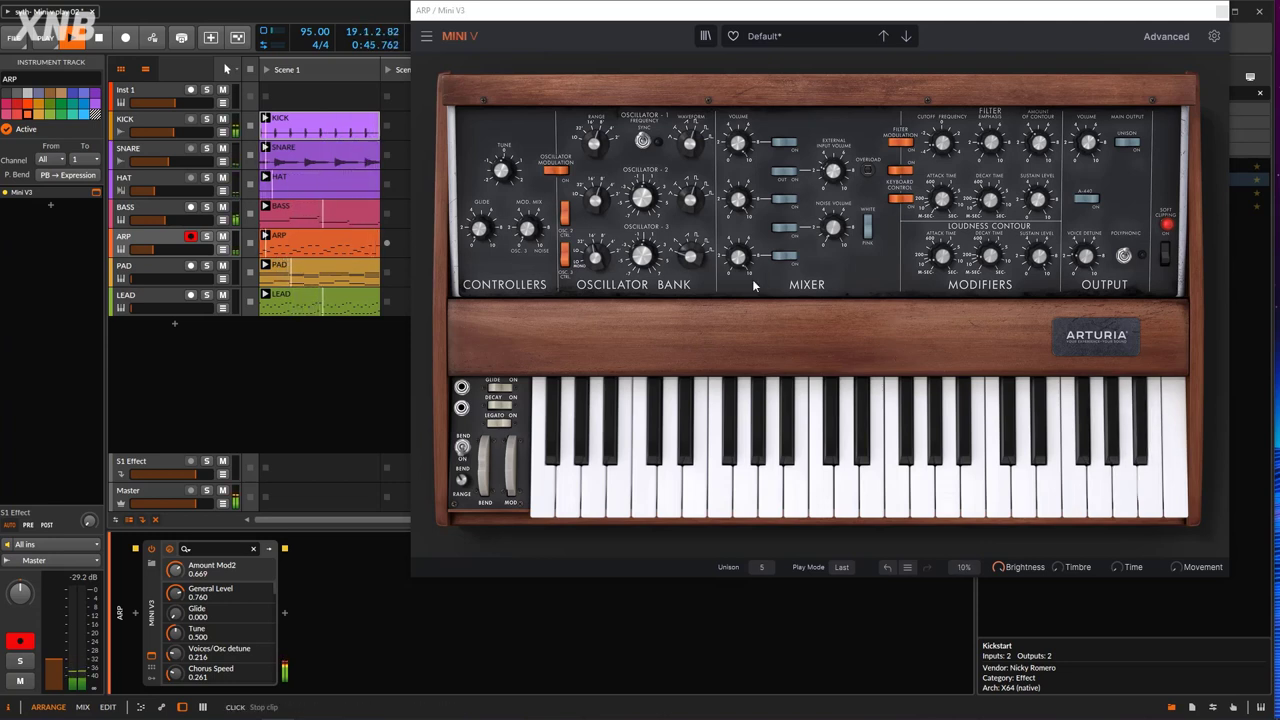
pyautogui.moveTo(1085, 262); pyautogui.dragTo(1086, 232)
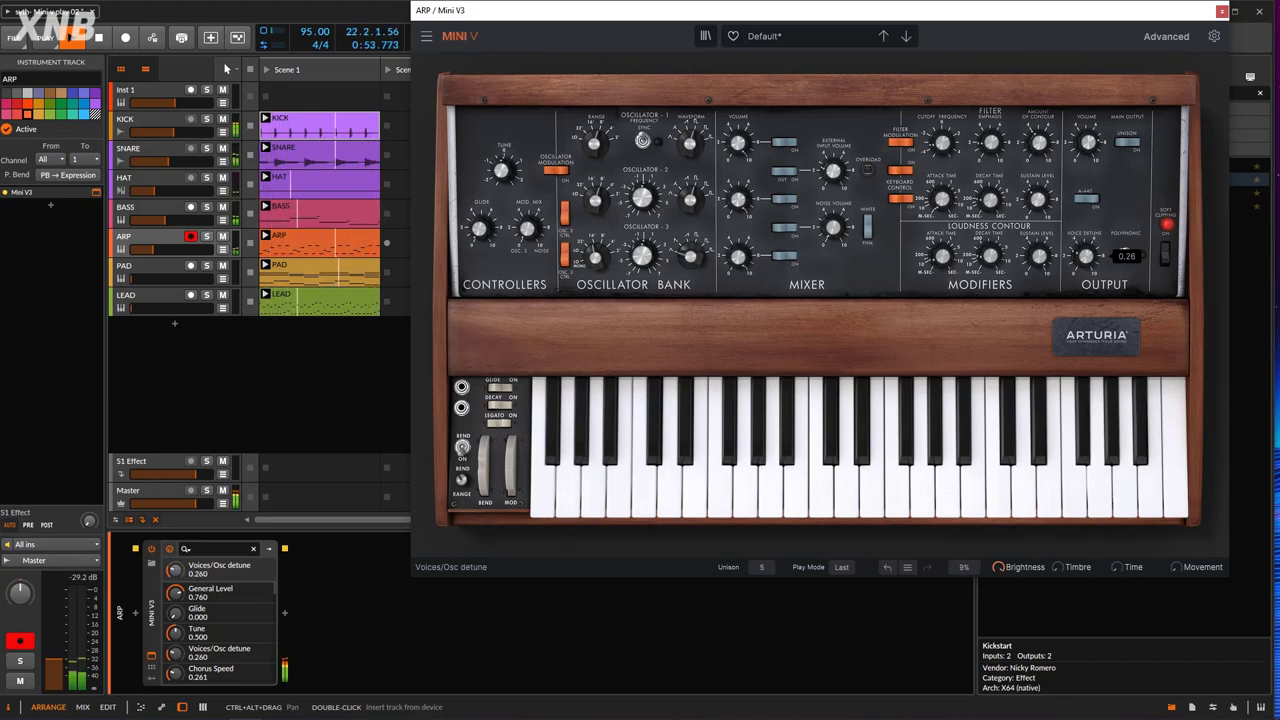
pyautogui.click(1220, 12)
pyautogui.click(831, 246)
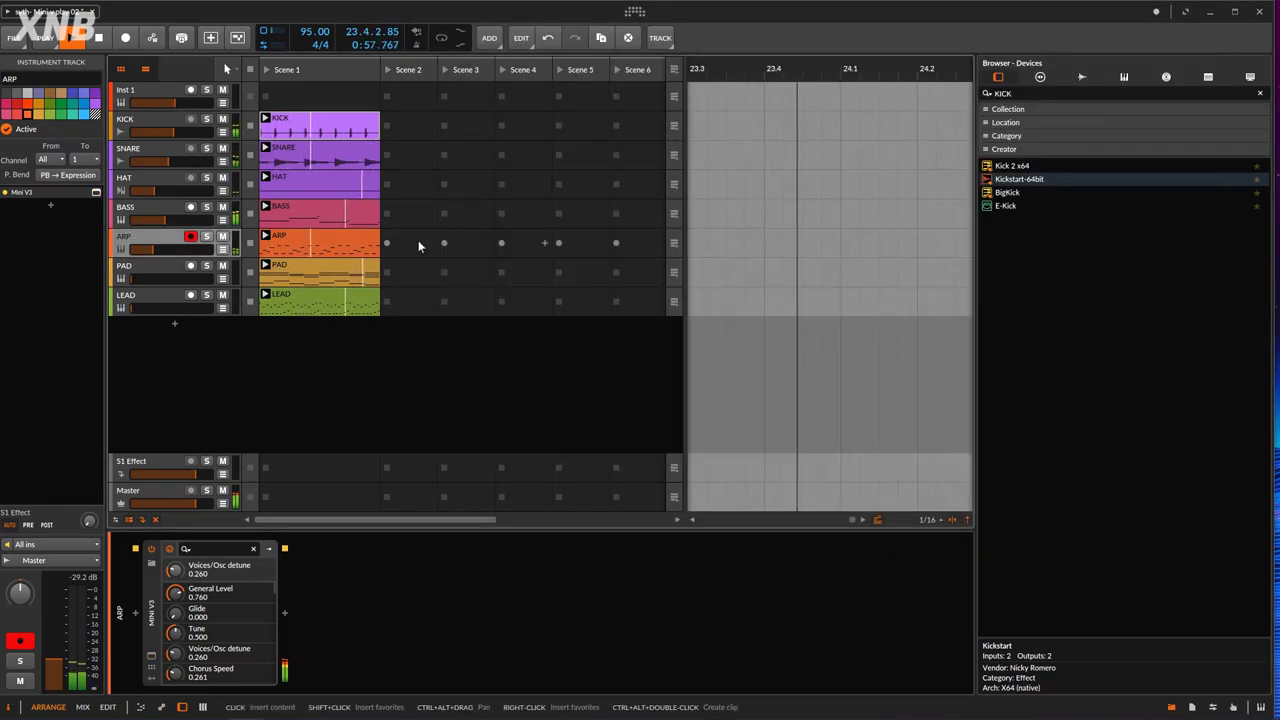
# Add the Kickstart effect after Mini V3 in the ARP track's device chain.
pyautogui.click(163, 206)
pyautogui.moveTo(303, 592); pyautogui.dragTo(385, 634)
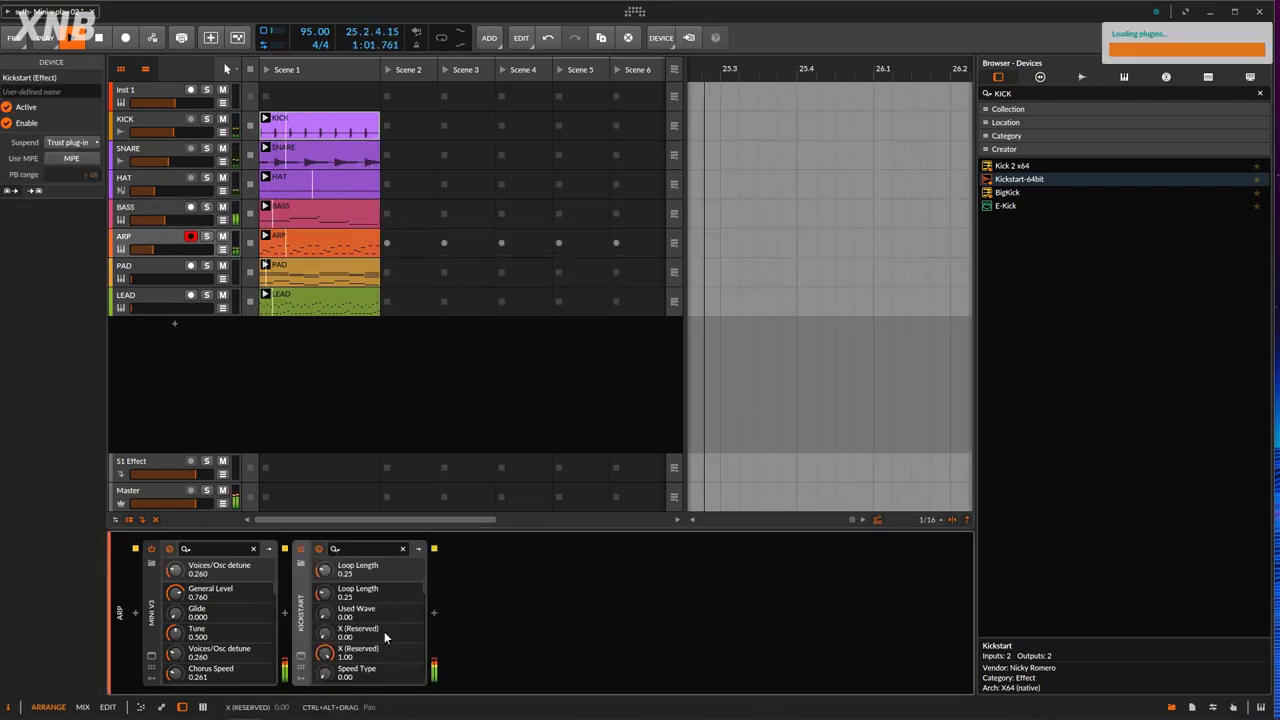
pyautogui.click(211, 247)
# Solo the ARP track, set Kickstart's mix to 83% and close its window.
pyautogui.click(206, 237)
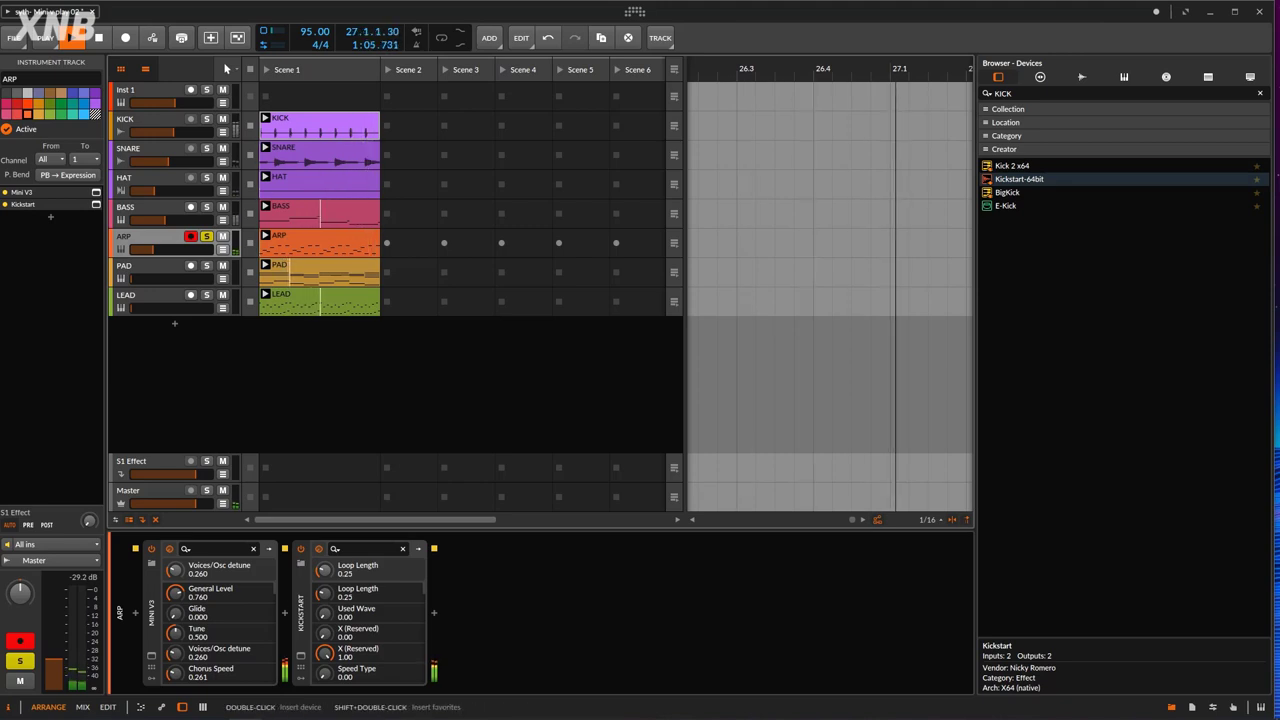
pyautogui.click(301, 656)
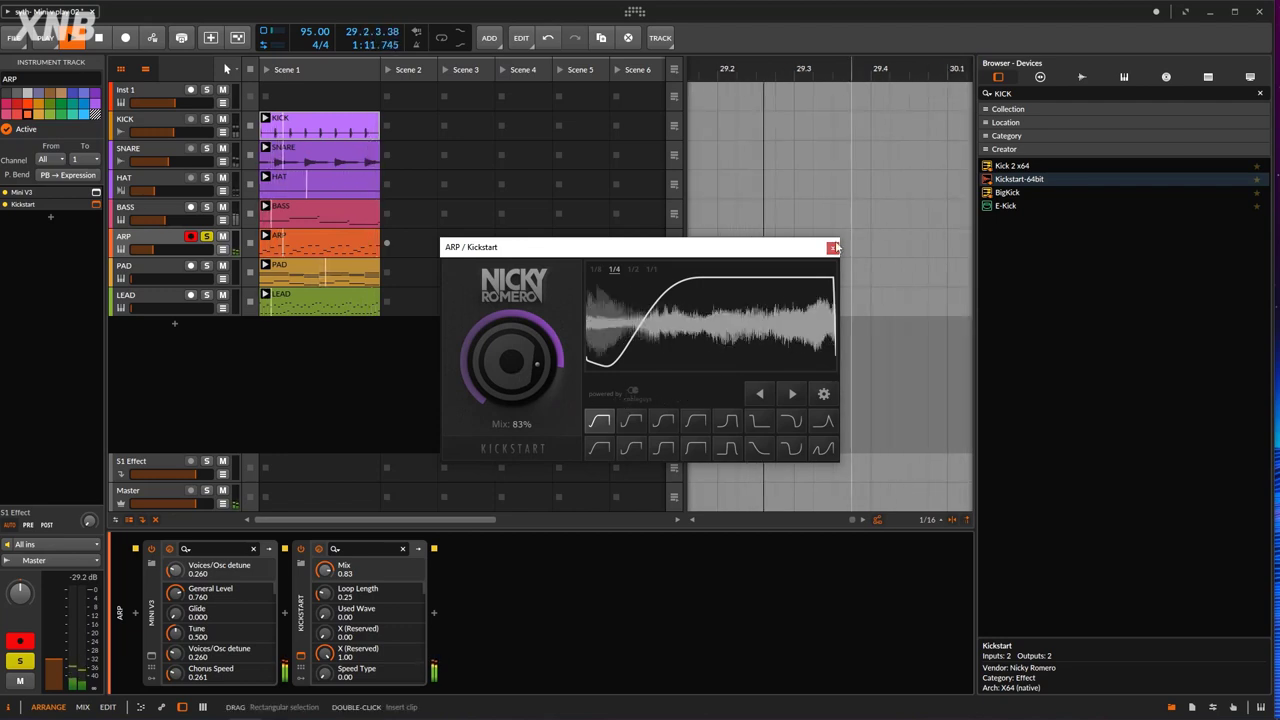
pyautogui.click(832, 247)
# Search the device browser for VAL and insert ValhallaVintageVerb_x64 between Mini V3 and Kickstart on the ARP track.
pyautogui.moveTo(1037, 93); pyautogui.dragTo(923, 88)
pyautogui.press('BackSpace')
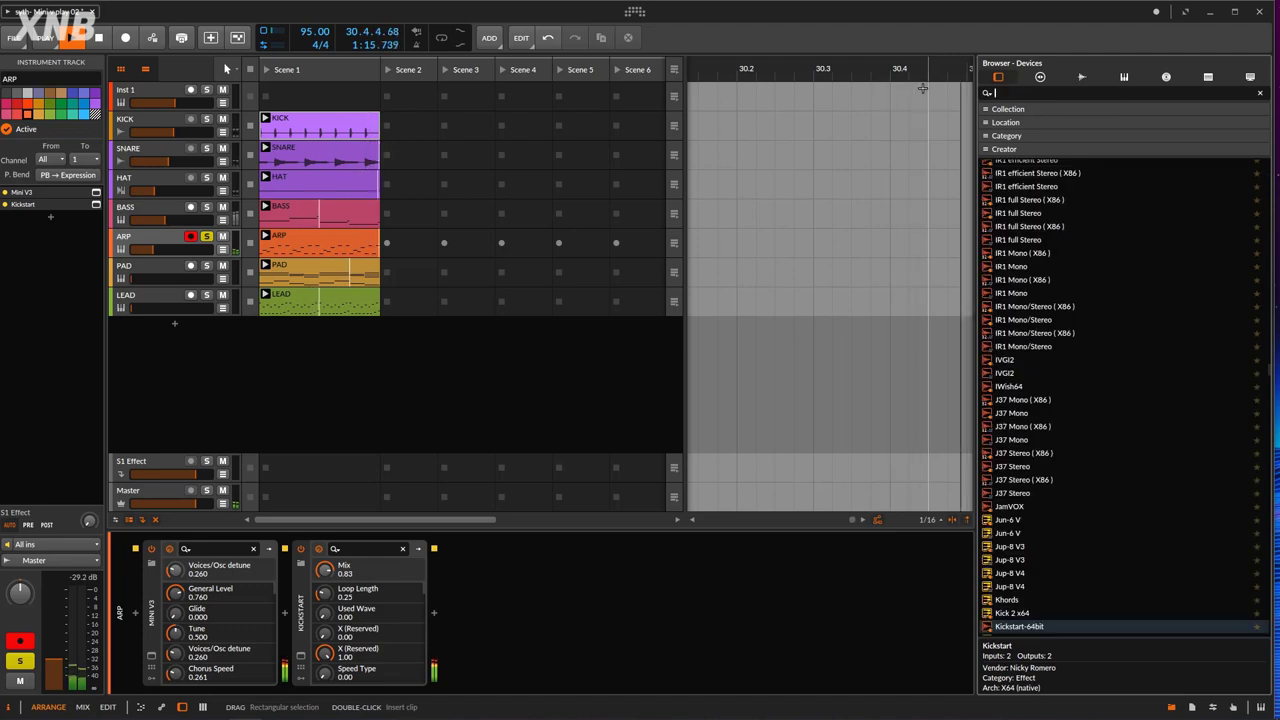
pyautogui.write('VAL')
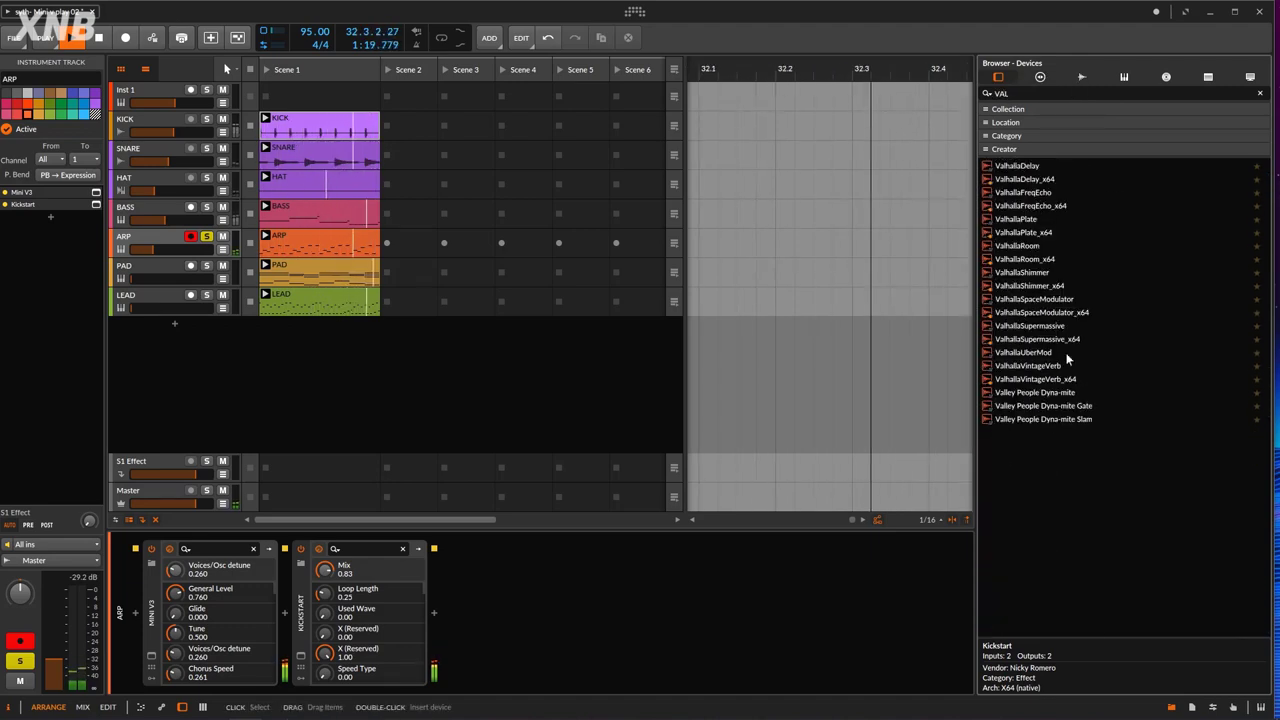
pyautogui.moveTo(1035, 379)
pyautogui.mouseDown()
pyautogui.moveTo(470, 600)
pyautogui.moveTo(531, 607)
pyautogui.mouseUp()
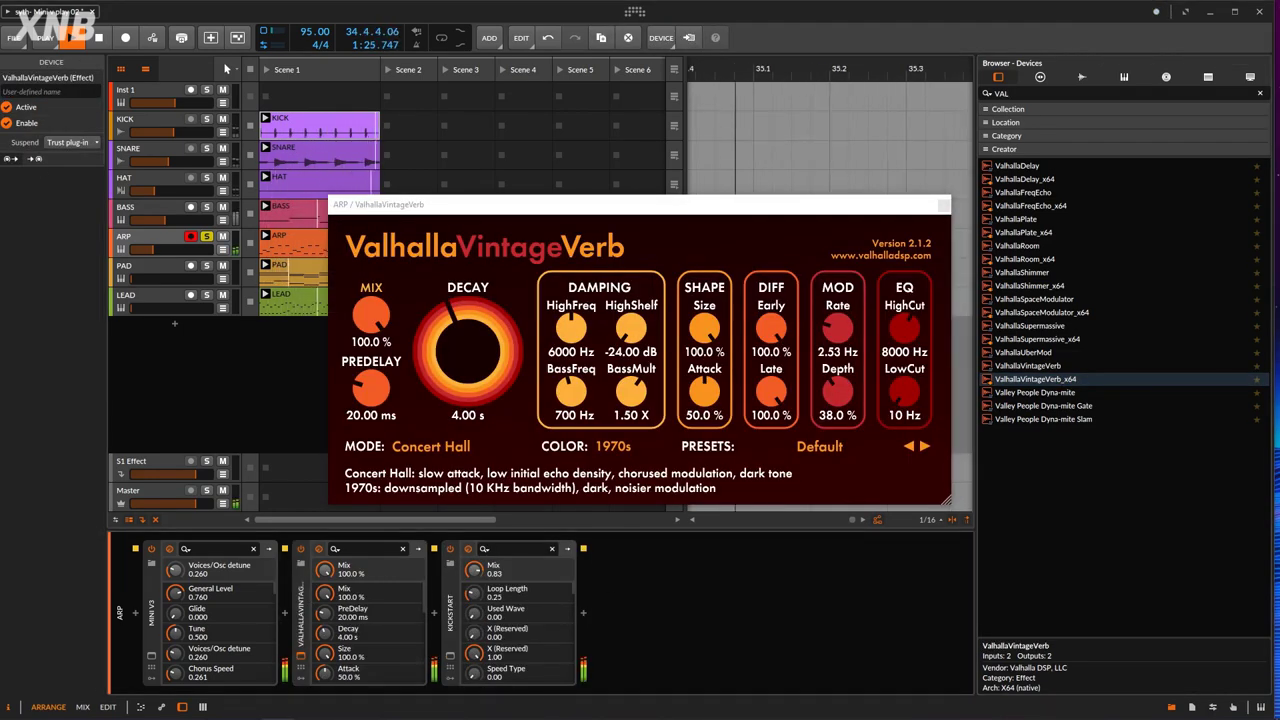
# Set ValhallaVintageVerb's predelay to 5.38 ms, mix to 16.8% and decay to 0.81 s.
pyautogui.moveTo(372, 384); pyautogui.dragTo(373, 388)
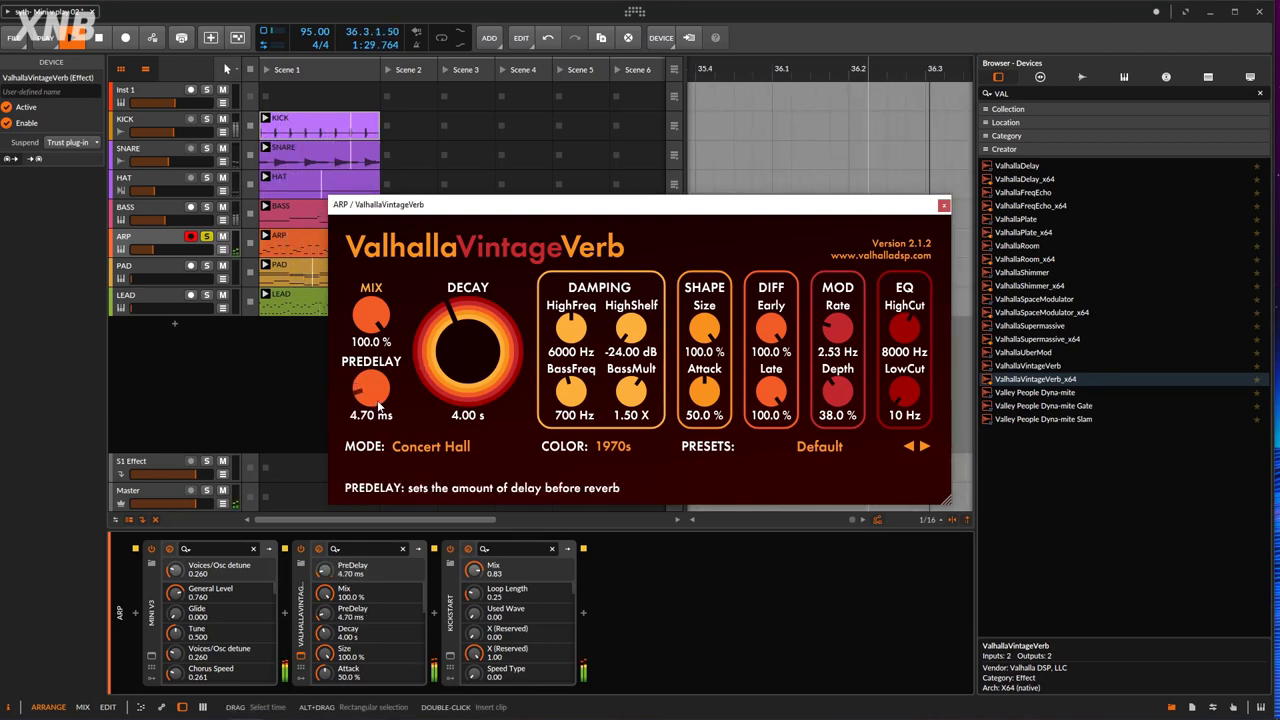
pyautogui.moveTo(374, 312); pyautogui.dragTo(377, 458)
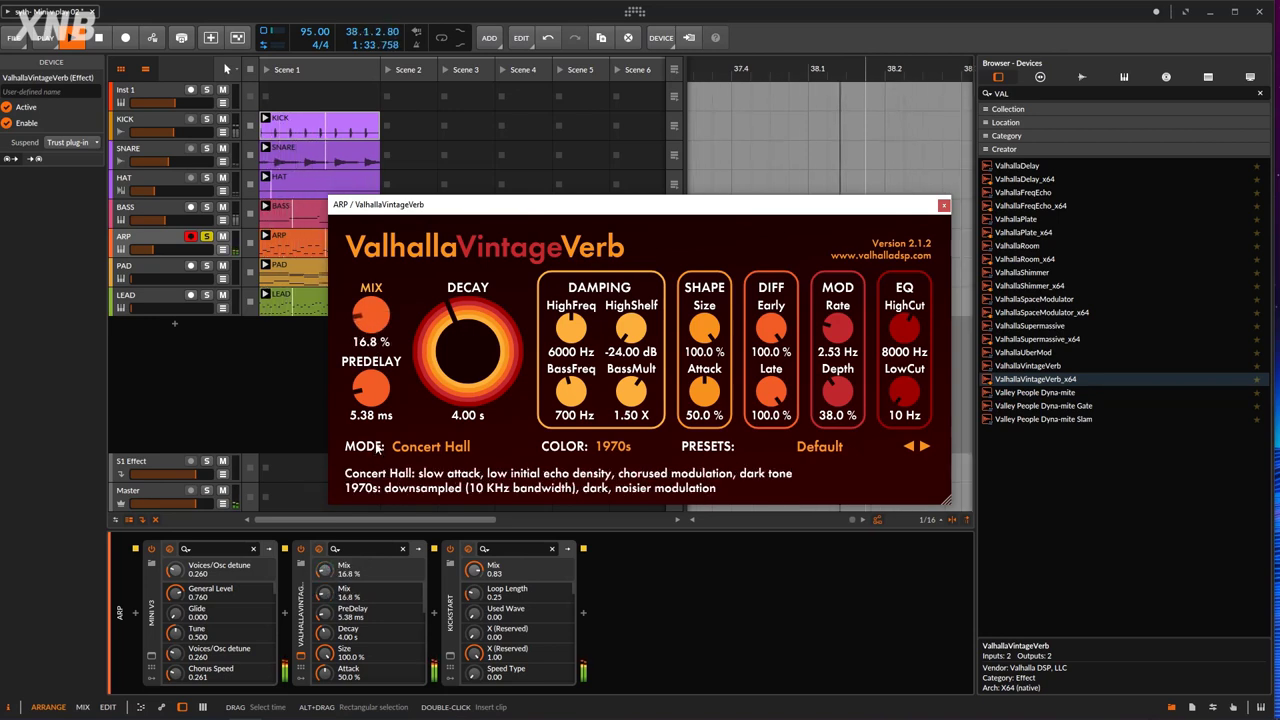
pyautogui.scroll(-5, 465, 348)
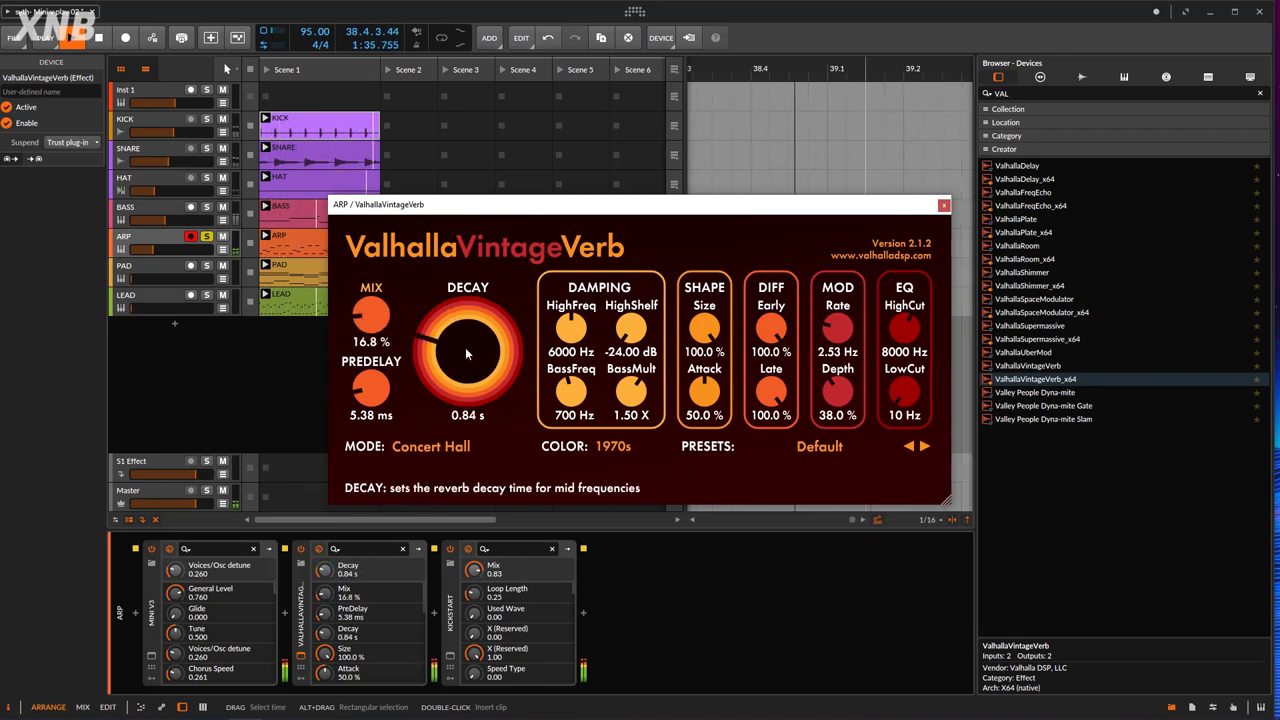
pyautogui.scroll(-1, 467, 342)
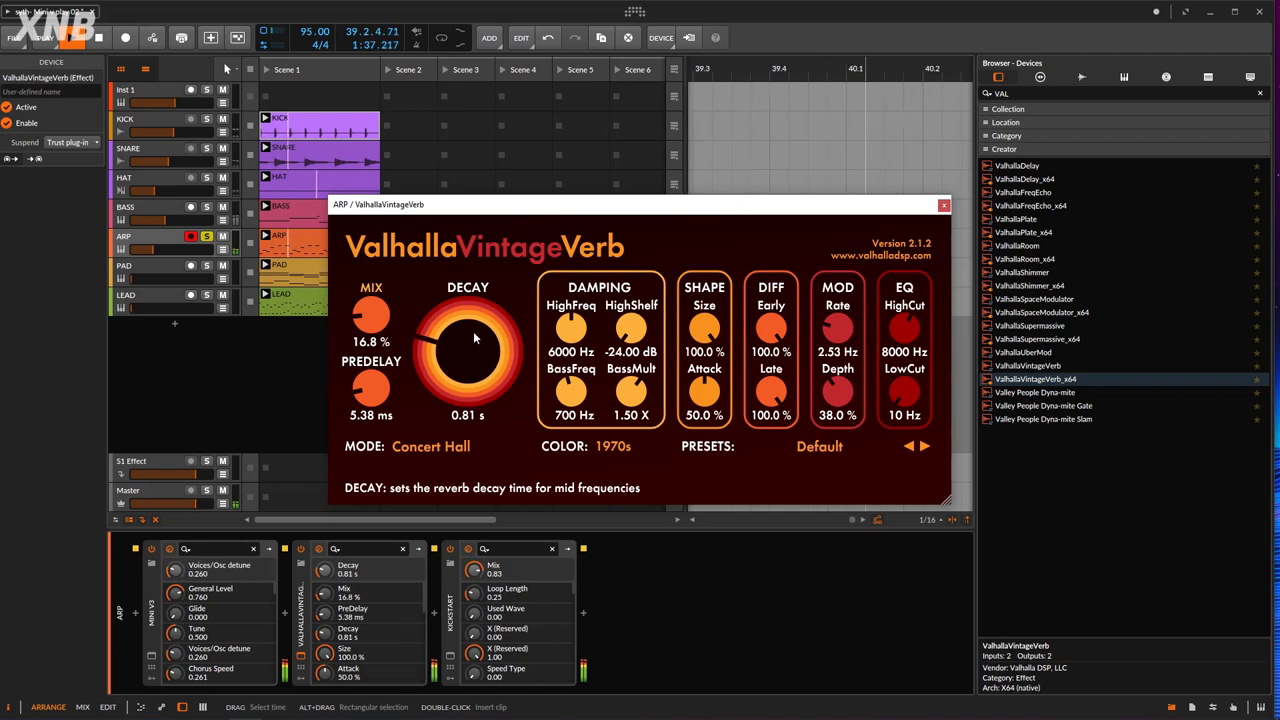
# Compare the ARP sound with the reverb bypassed and enabled, and close the reverb window.
pyautogui.click(302, 549)
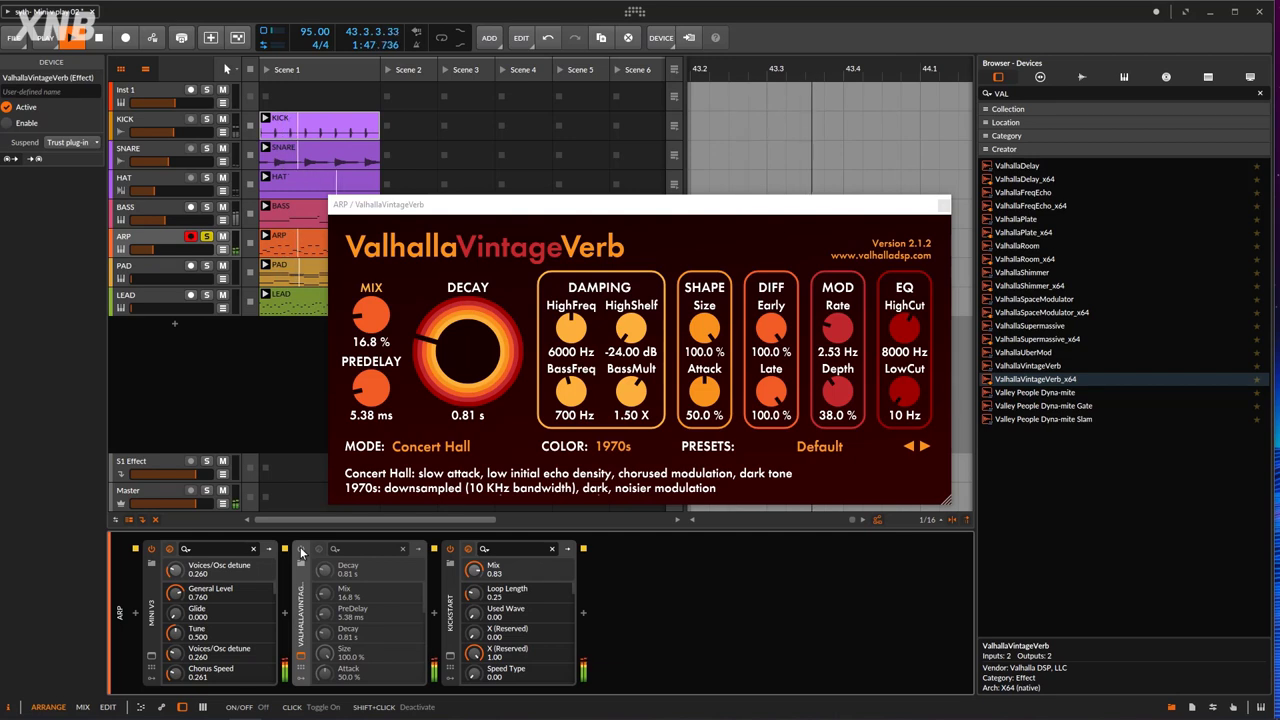
pyautogui.click(302, 549)
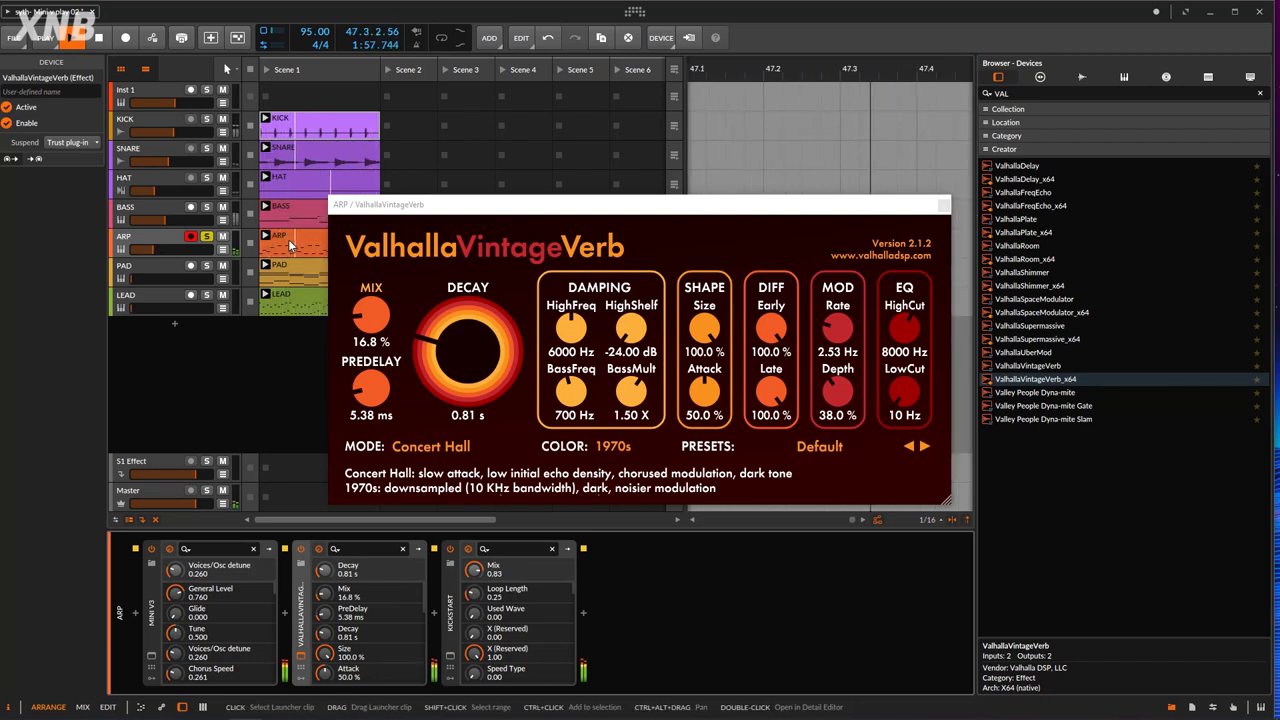
pyautogui.click(943, 207)
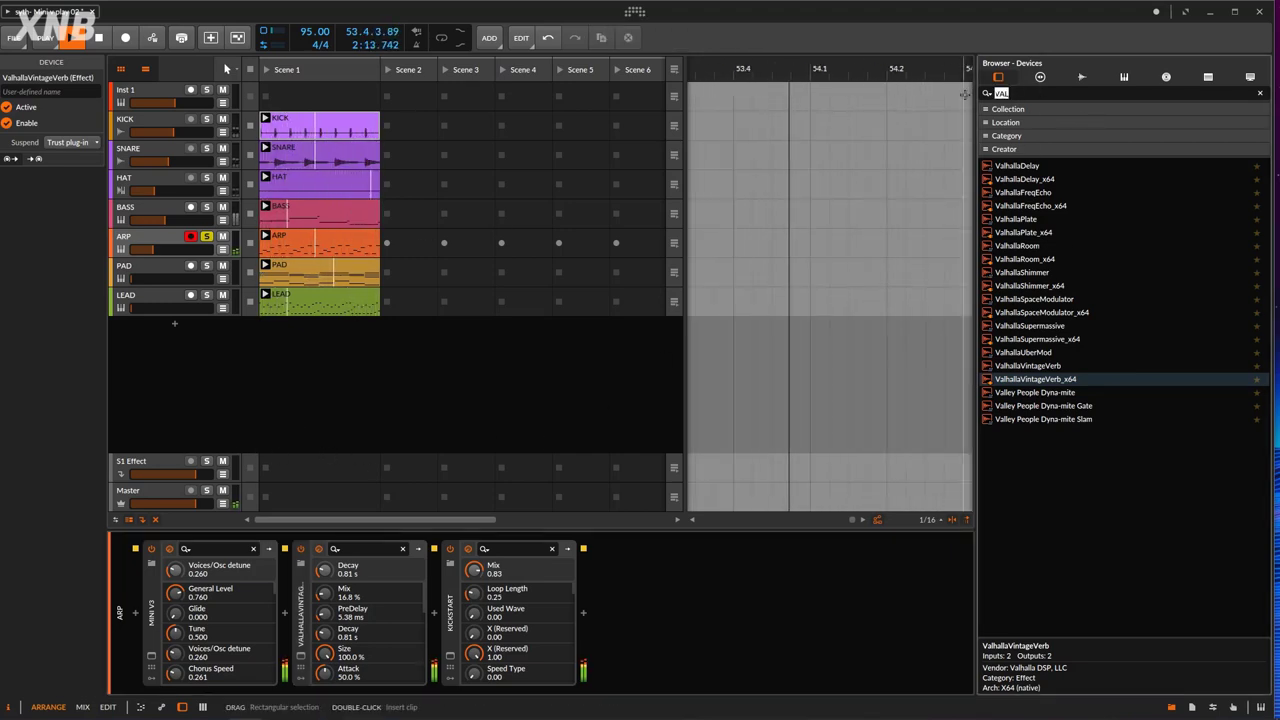
# Search the device browser for STERE and insert Stereo Split between Mini V3 and ValhallaVintageVerb on the ARP track.
pyautogui.press('BackSpace')
pyautogui.write('STERE')
pyautogui.moveTo(1012, 165); pyautogui.dragTo(624, 640)
pyautogui.moveTo(453, 612); pyautogui.dragTo(310, 612)
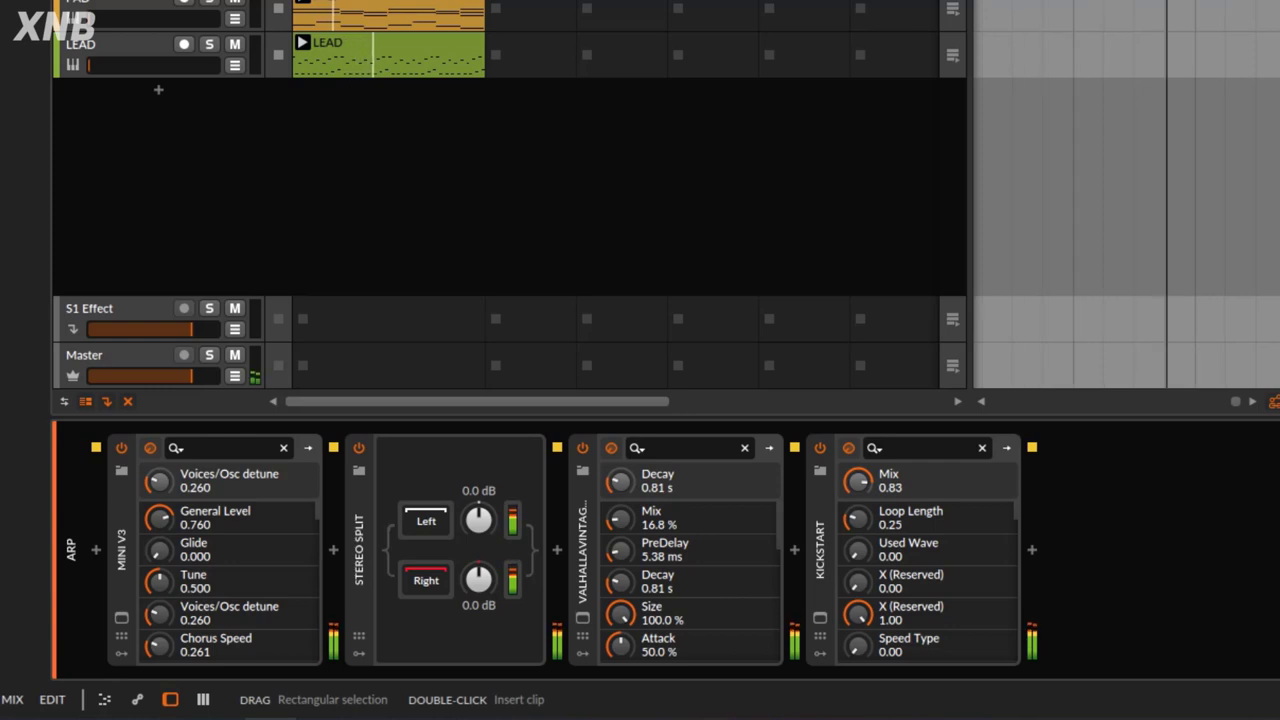
# Insert a Delay-1 in Stereo Split's Right channel with feedback at minimum and a delay time of 12.0 ms.
pyautogui.moveTo(1275, 320); pyautogui.dragTo(430, 584)
pyautogui.moveTo(760, 552); pyautogui.dragTo(760, 664)
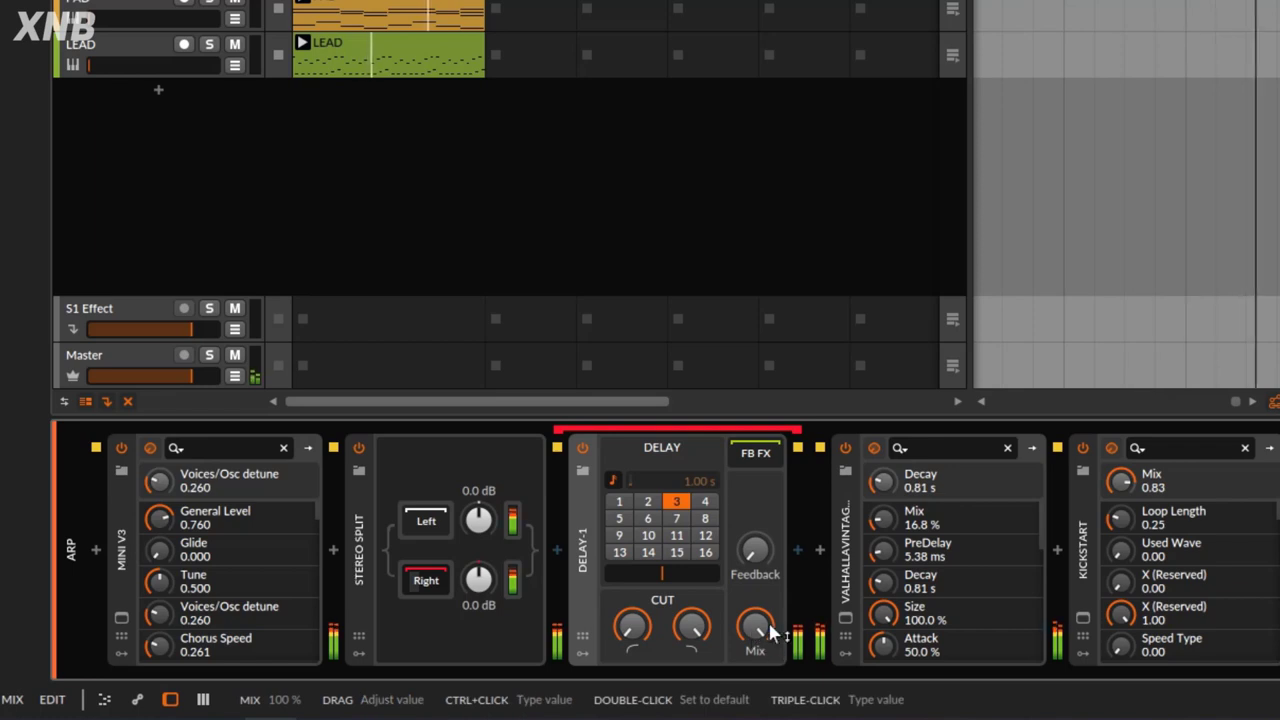
pyautogui.click(615, 480)
pyautogui.moveTo(656, 479); pyautogui.dragTo(656, 600)
pyautogui.moveTo(693, 479)
pyautogui.mouseDown()
pyautogui.moveTo(693, 454)
pyautogui.moveTo(693, 477)
pyautogui.mouseUp()
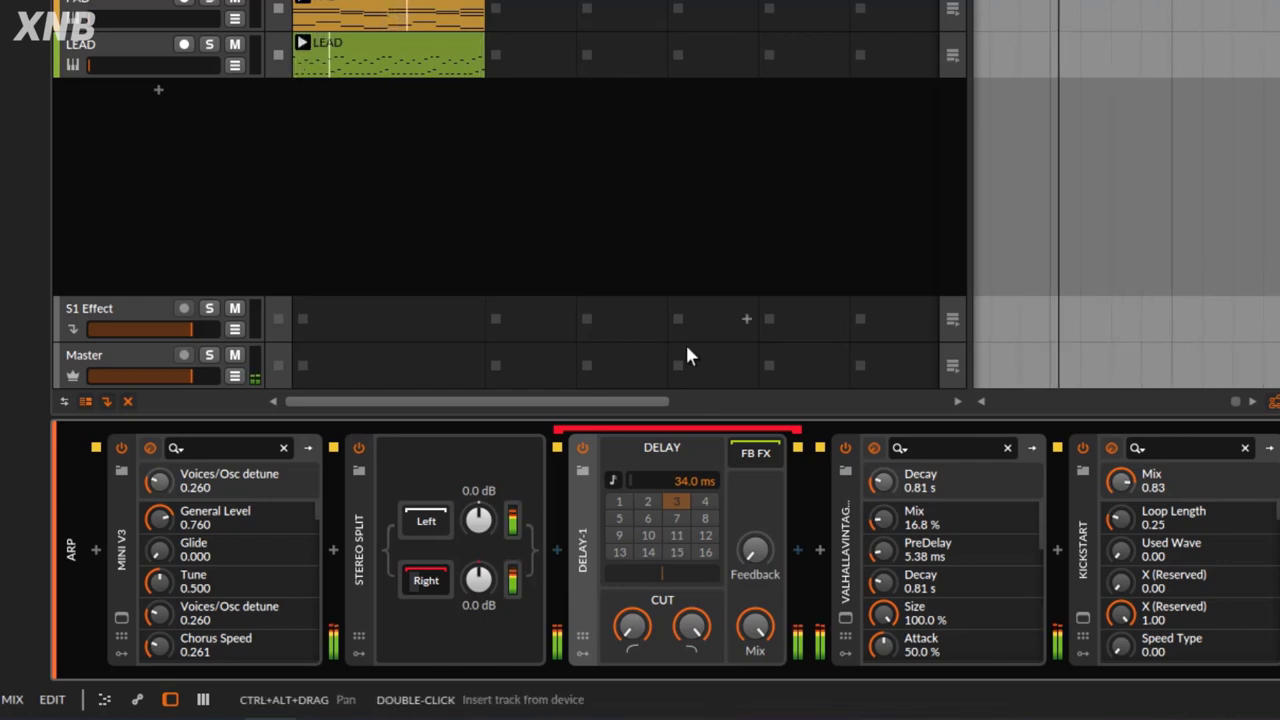
pyautogui.moveTo(686, 474); pyautogui.dragTo(686, 514)
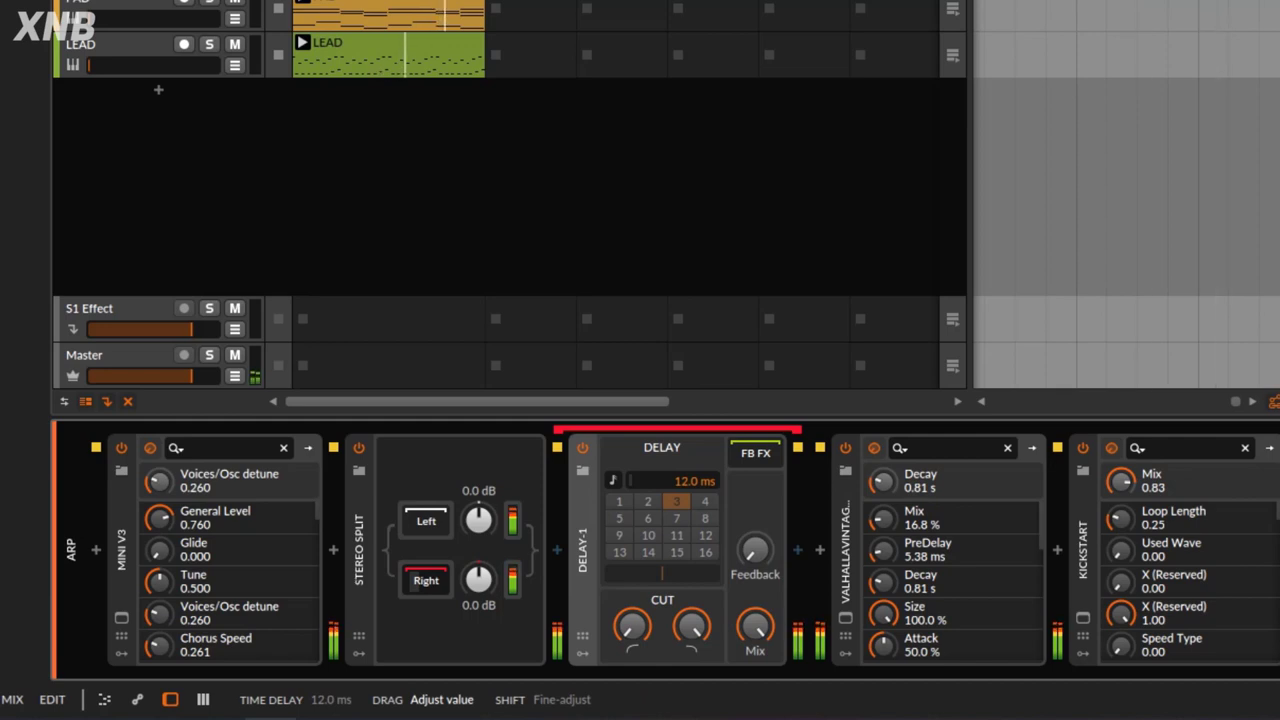
# Compare the ARP sound with Stereo Split switched off and on.
pyautogui.click(359, 446)
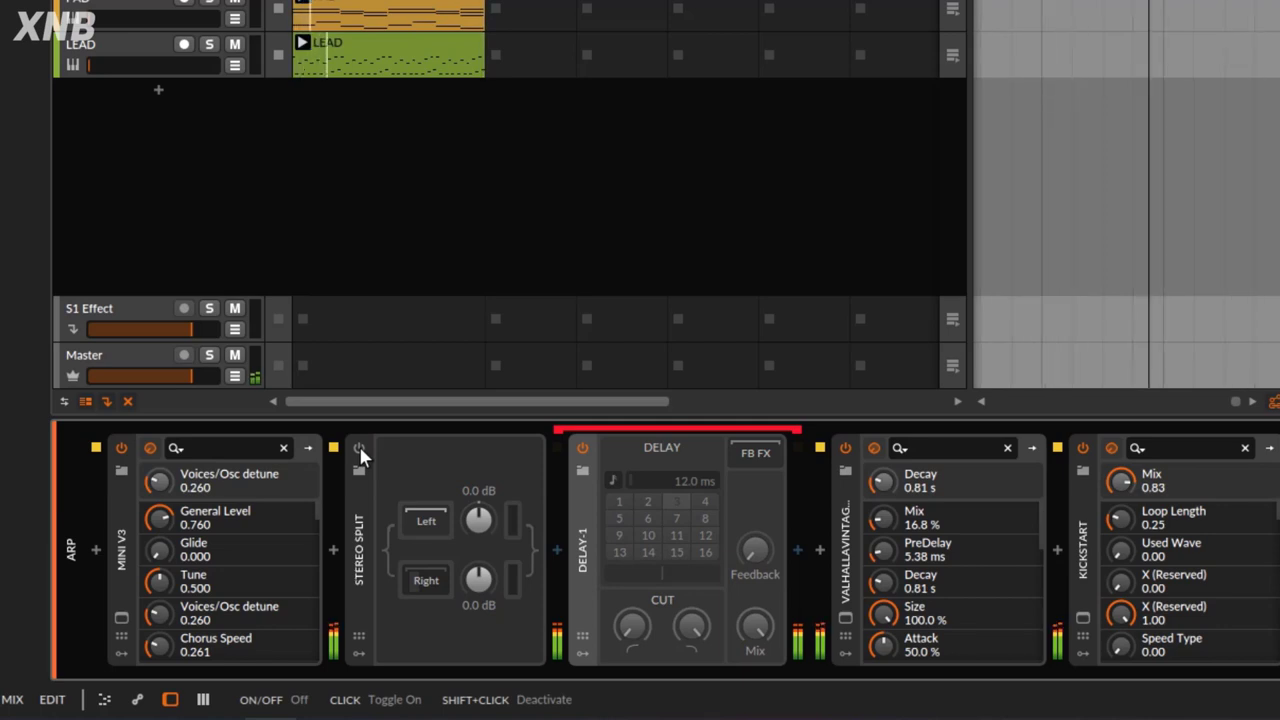
pyautogui.click(360, 450)
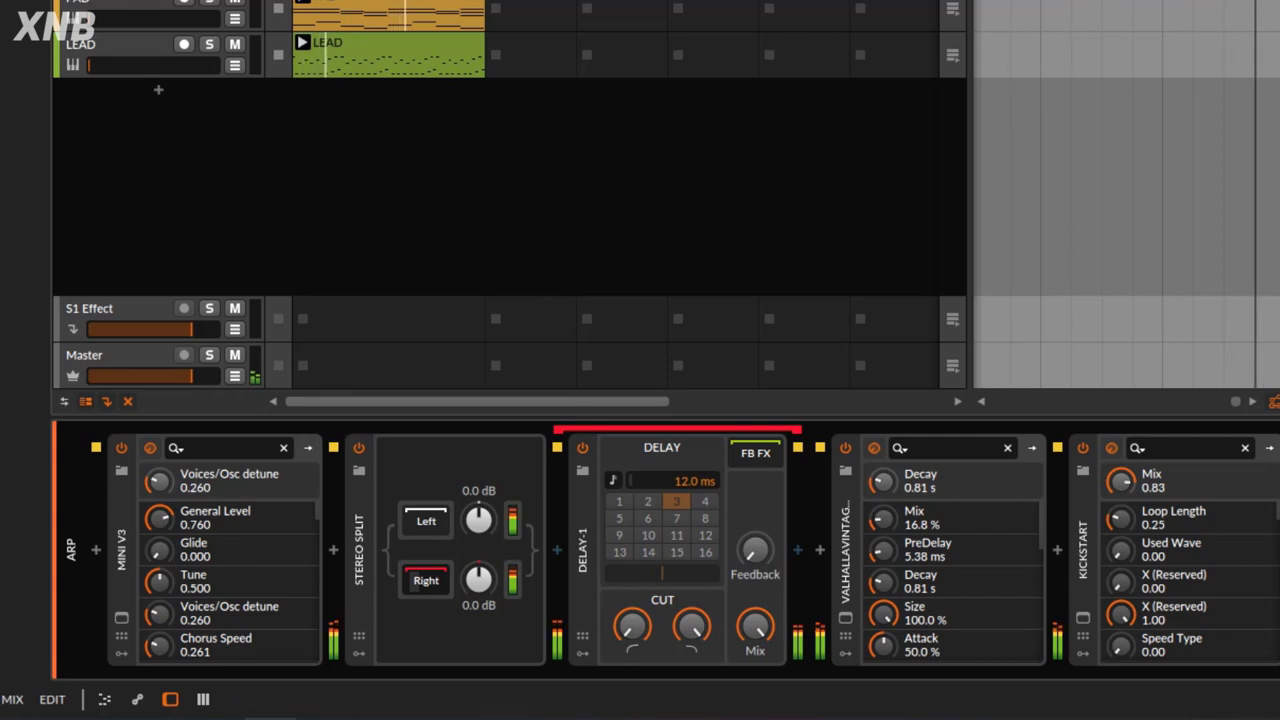
# Insert EQ+ between Mini V3 and Stereo Split and make band 1 a Low-cut 4 filter at 217 Hz.
pyautogui.moveTo(1279, 350); pyautogui.dragTo(334, 550)
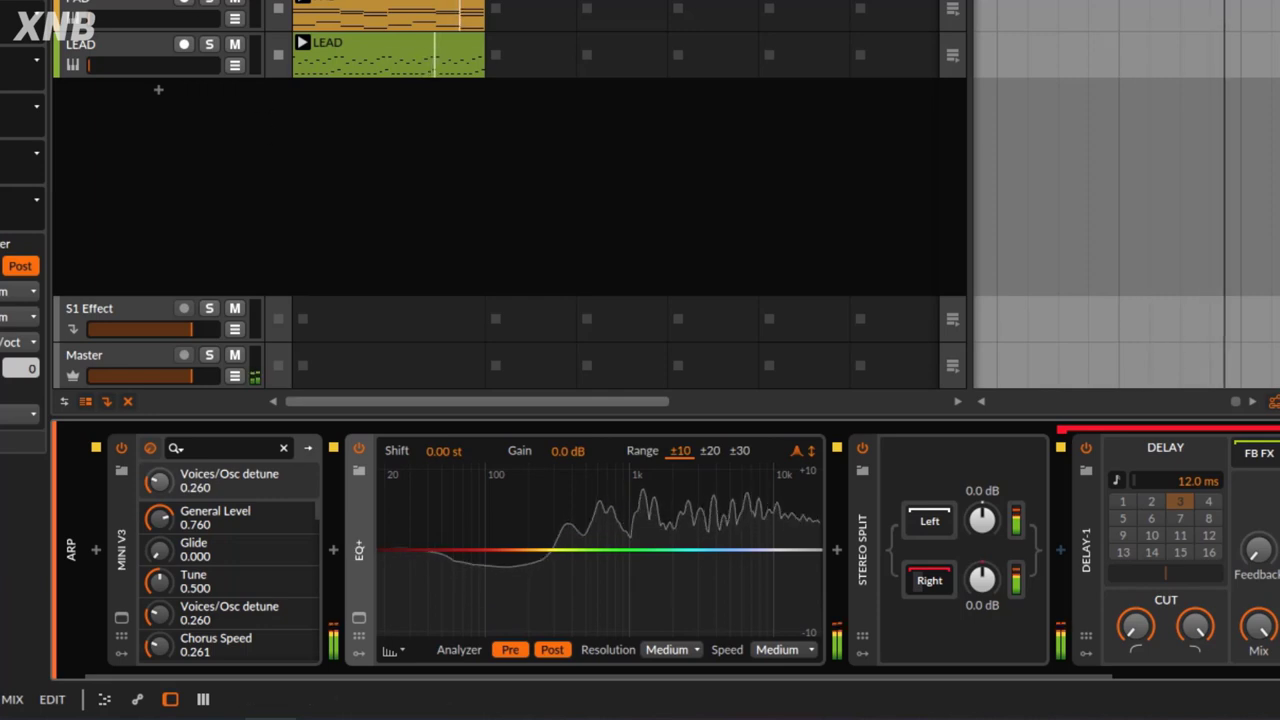
pyautogui.click(510, 555)
pyautogui.doubleClick(492, 548)
pyautogui.click(488, 648)
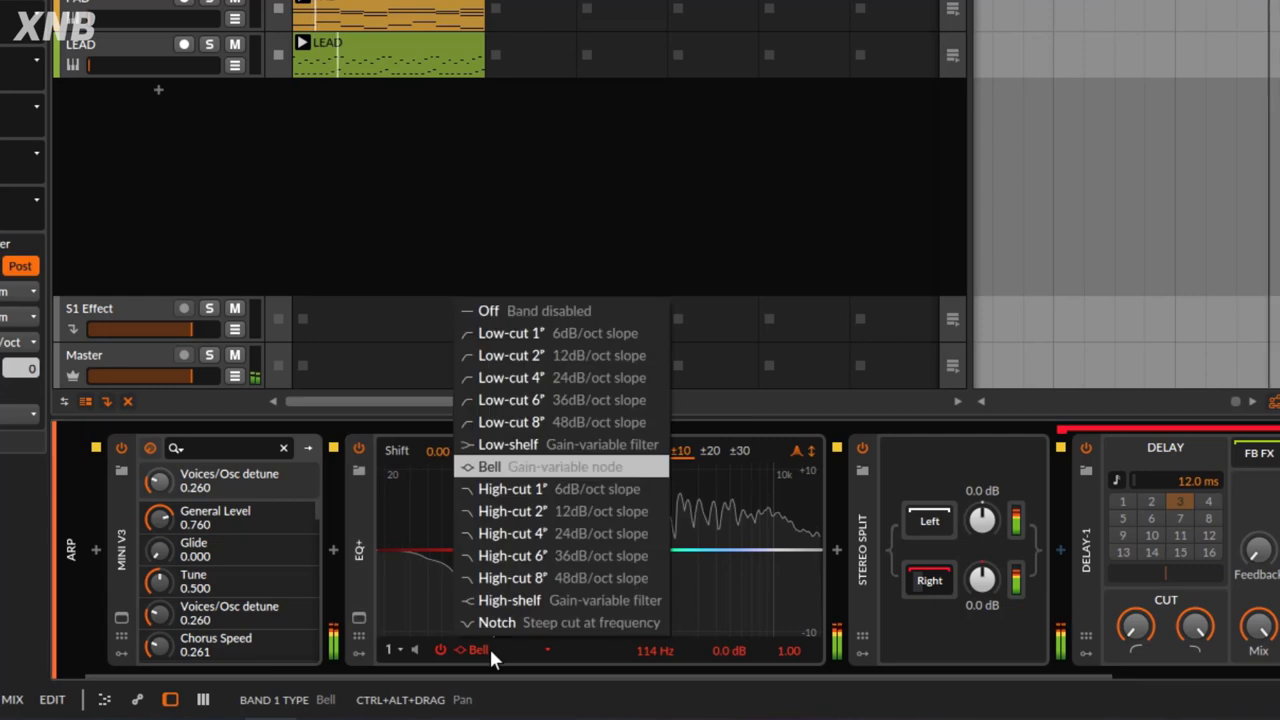
pyautogui.click(510, 378)
pyautogui.moveTo(492, 549); pyautogui.dragTo(534, 551)
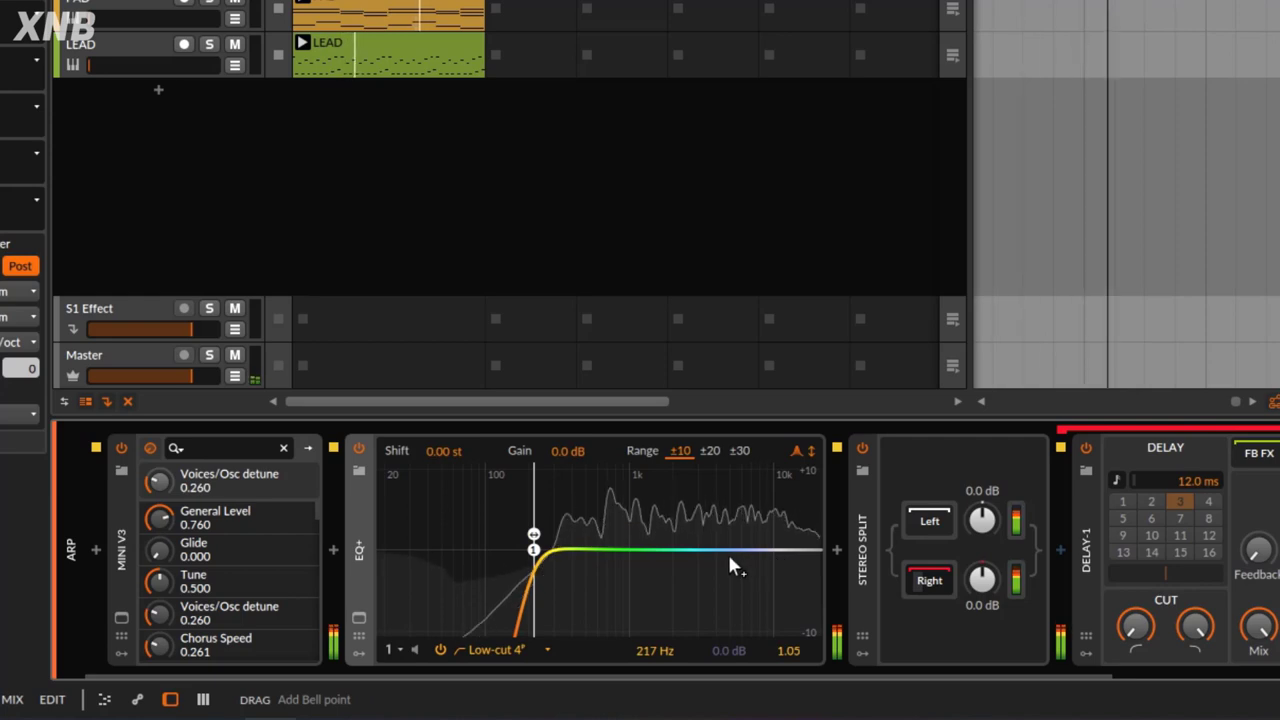
# Add a Bell band in EQ+ at 4.40 kHz with +2.4 dB gain and a Q of 1.69.
pyautogui.moveTo(736, 551)
pyautogui.mouseDown()
pyautogui.moveTo(717, 520)
pyautogui.moveTo(724, 535)
pyautogui.mouseUp()
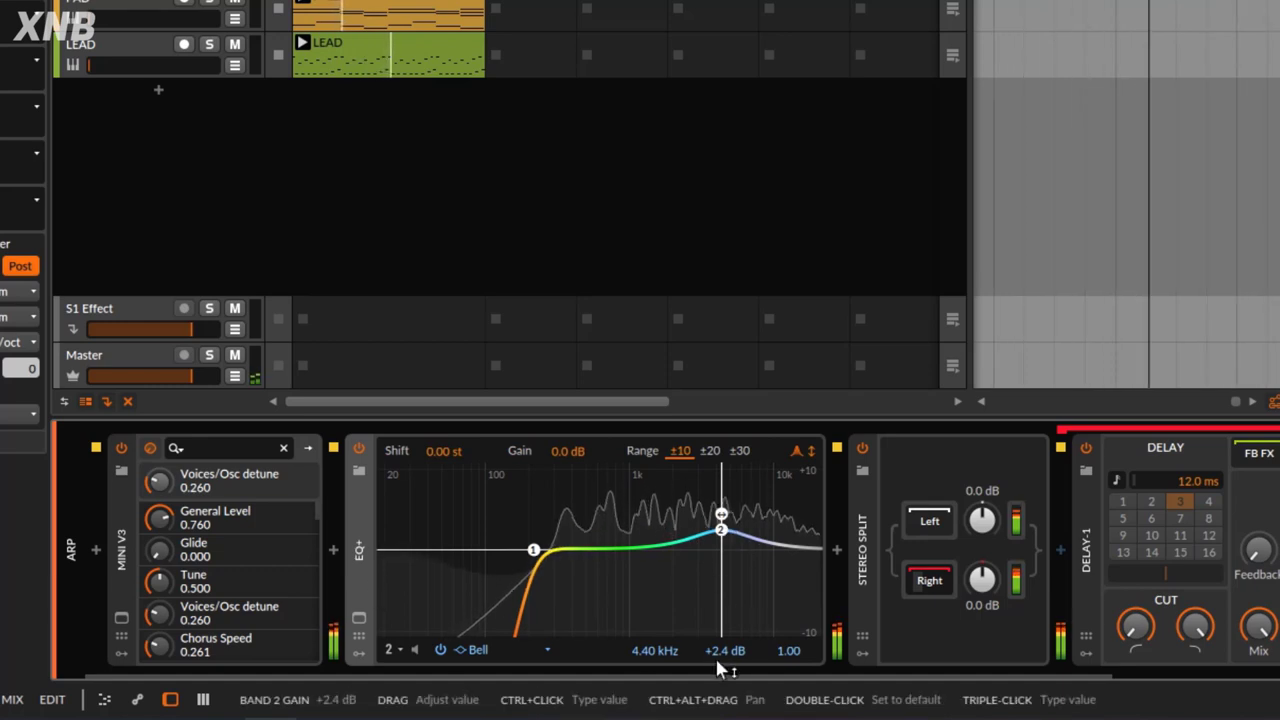
pyautogui.moveTo(789, 650); pyautogui.dragTo(789, 593)
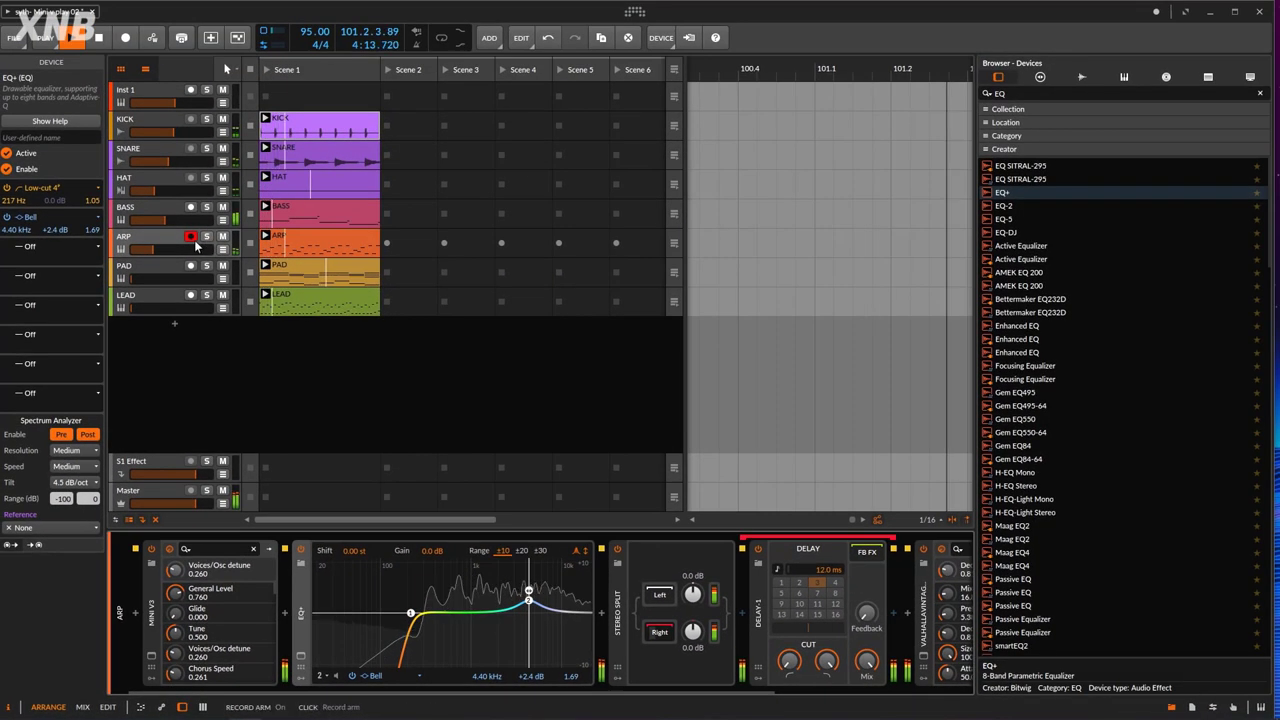
# Fine-tune the ARP track's volume, set the ARP reverb mix to 20.4% and close the reverb window.
pyautogui.moveTo(161, 249); pyautogui.dragTo(164, 249)
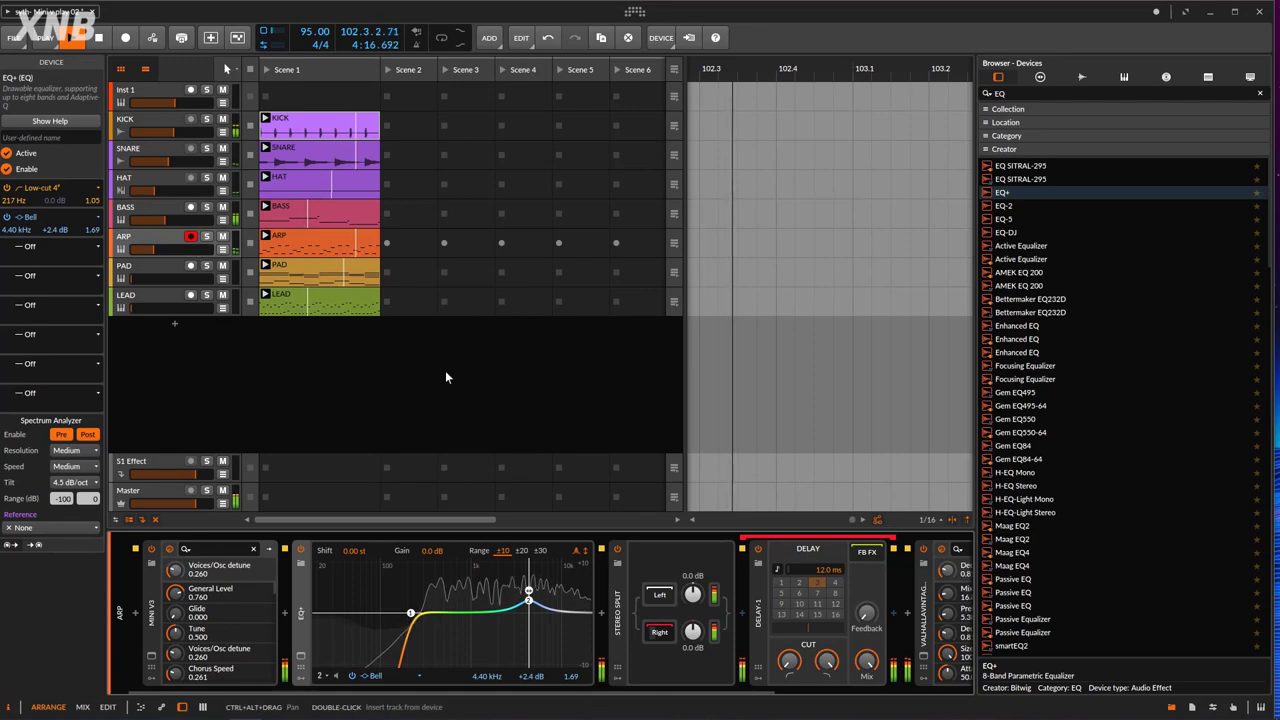
pyautogui.click(923, 656)
pyautogui.moveTo(380, 324); pyautogui.dragTo(412, 322)
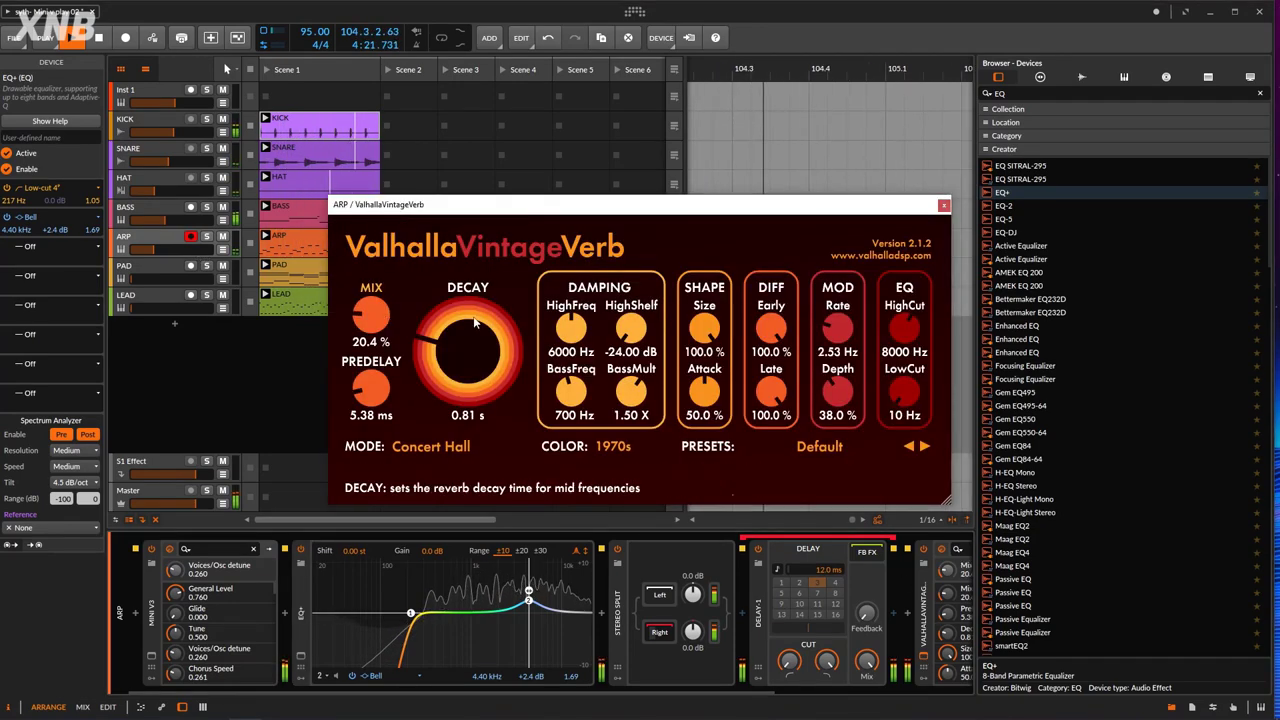
pyautogui.click(943, 206)
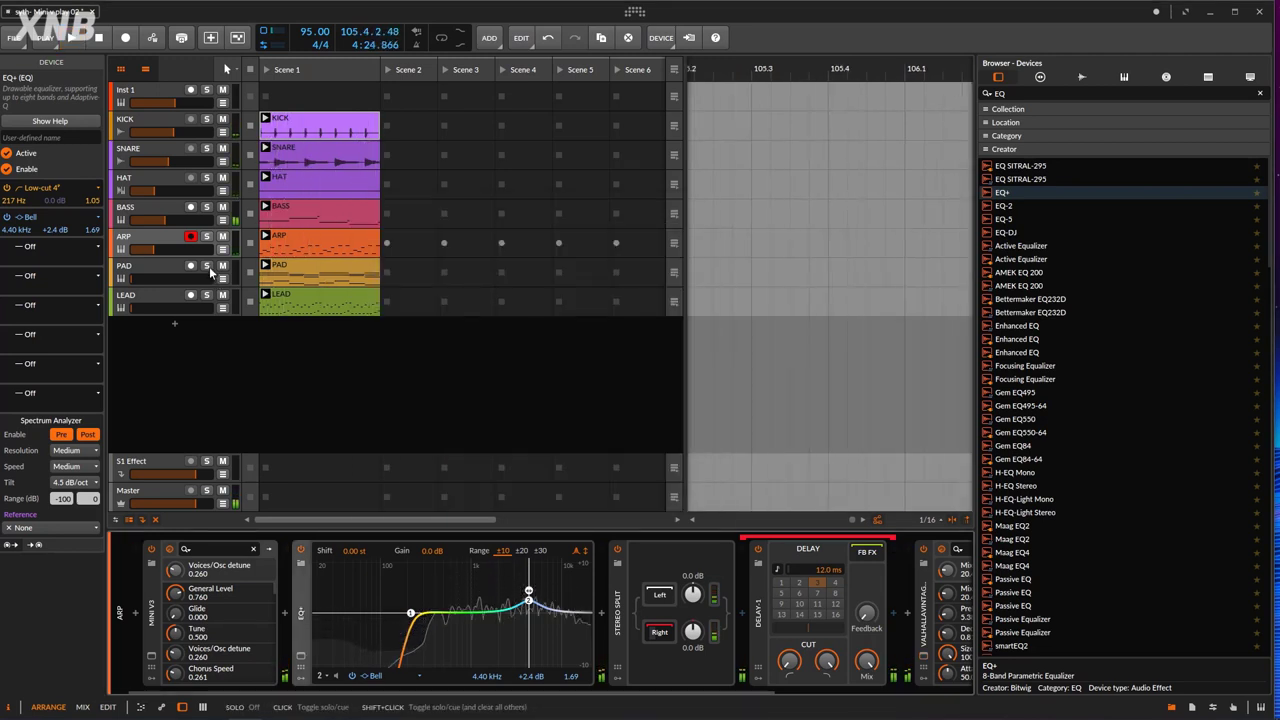
# Raise the PAD track's volume to about the KICK track's fader level and audition the mix.
pyautogui.moveTo(143, 280); pyautogui.dragTo(166, 280)
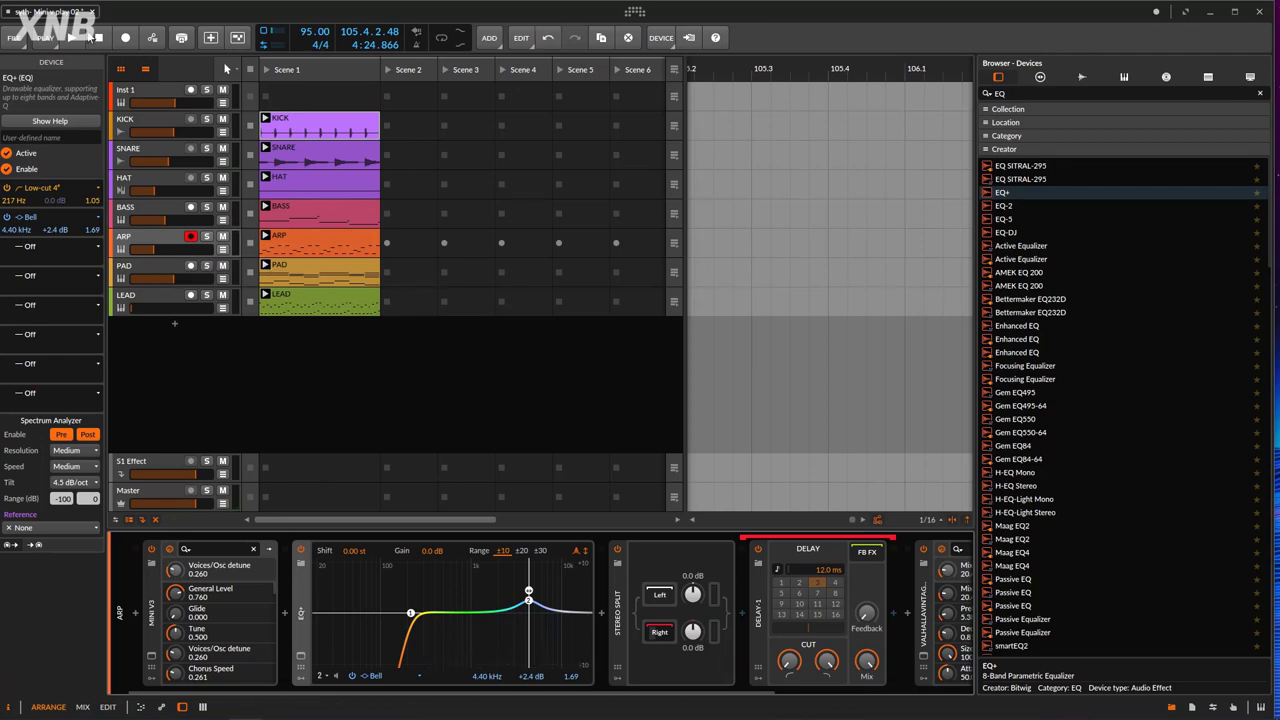
pyautogui.press('space')
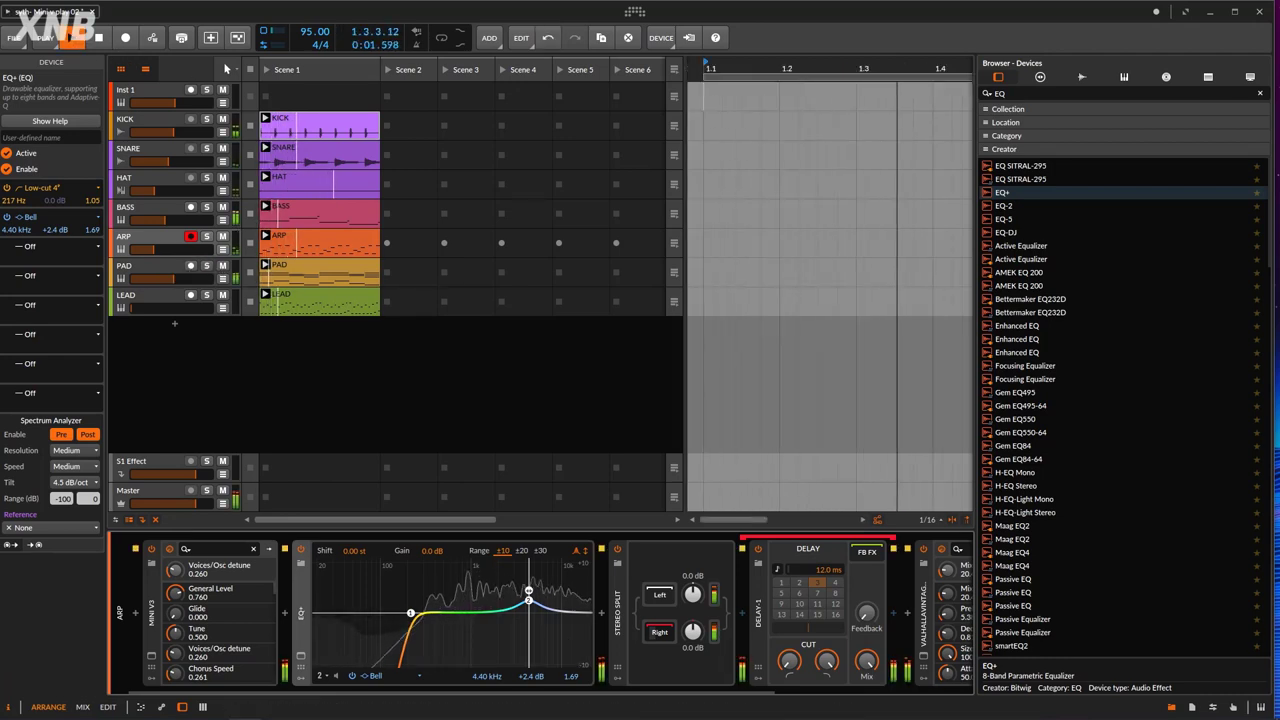
pyautogui.click(99, 39)
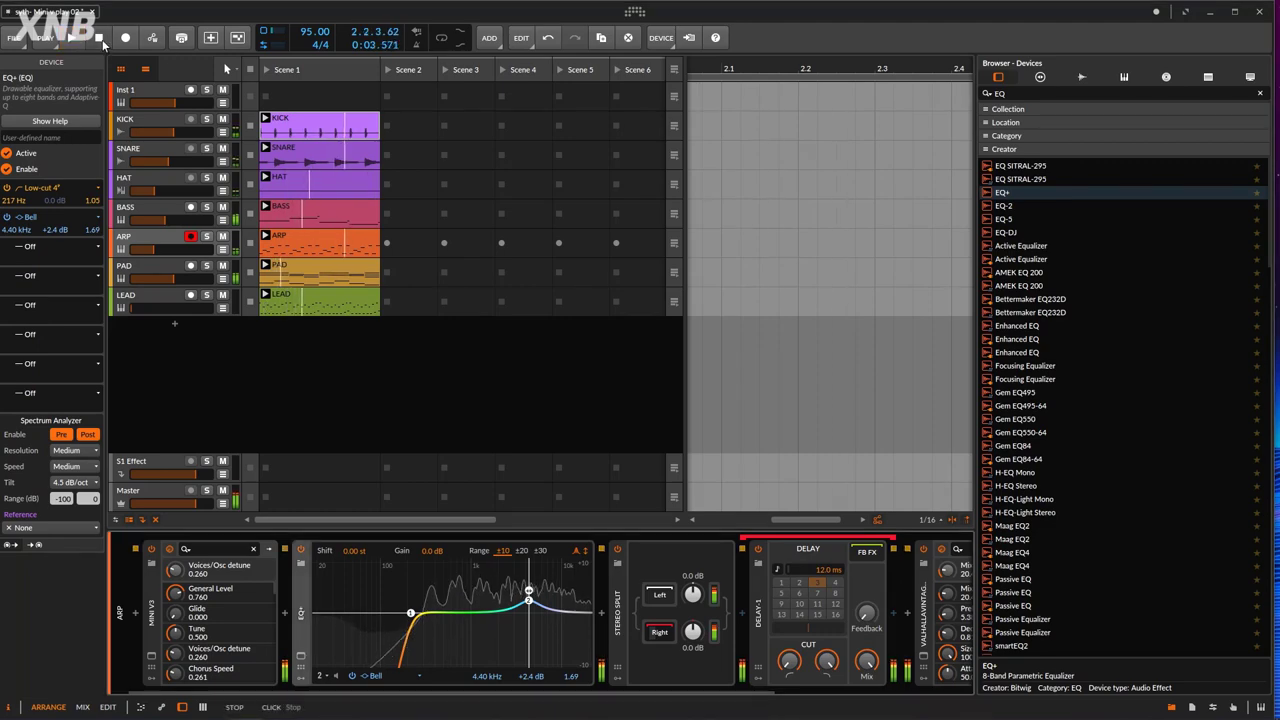
# Select the PAD track and examine its clip's chord notes across all eight bars in the enlarged note editor.
pyautogui.click(152, 270)
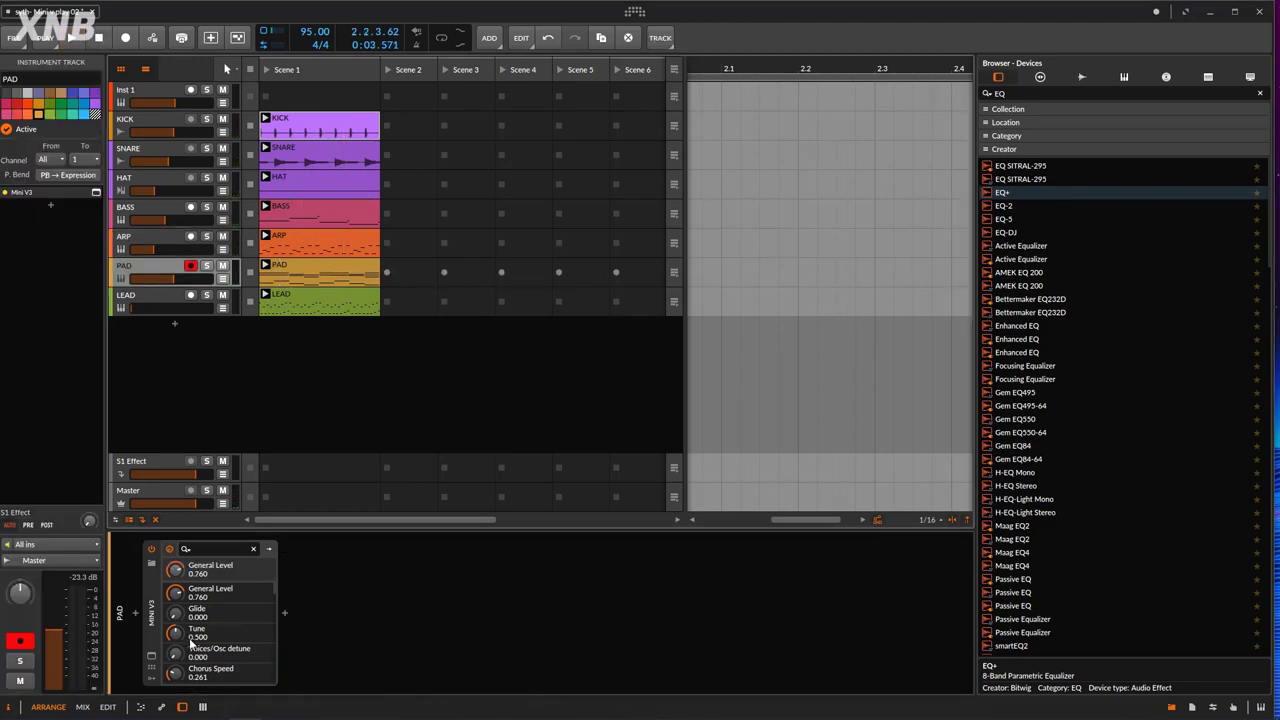
pyautogui.click(151, 656)
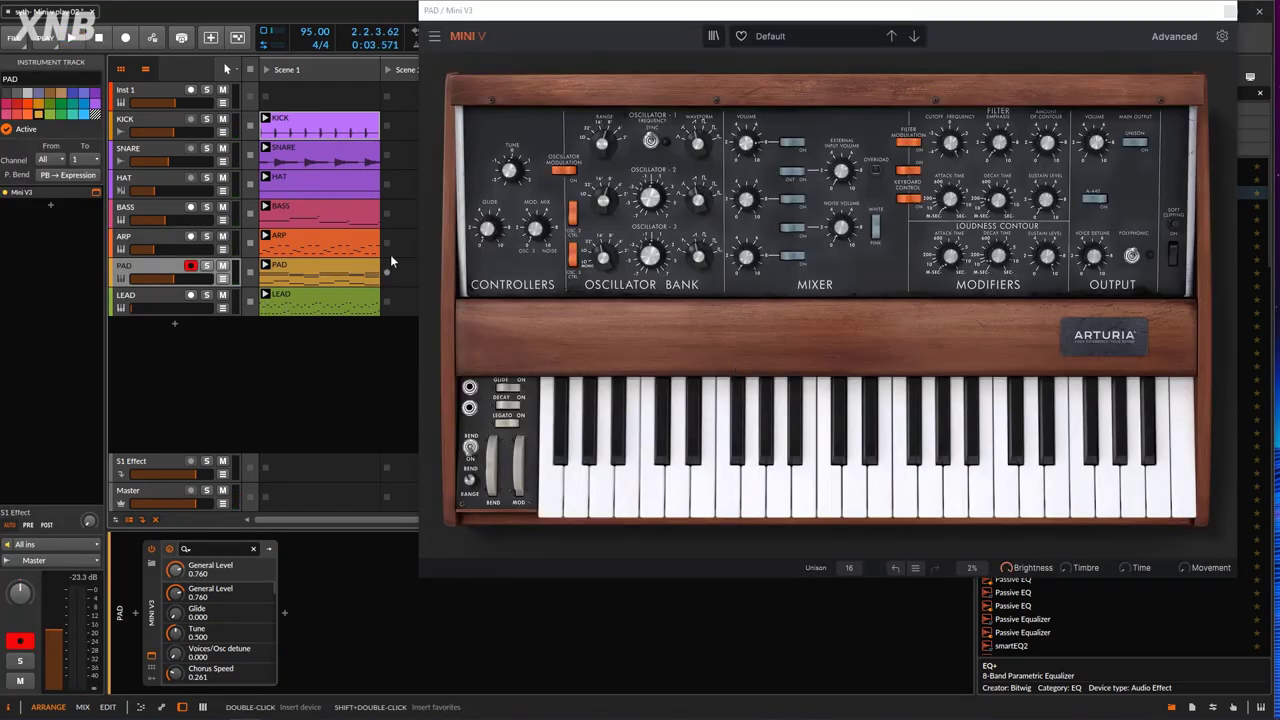
pyautogui.doubleClick(344, 265)
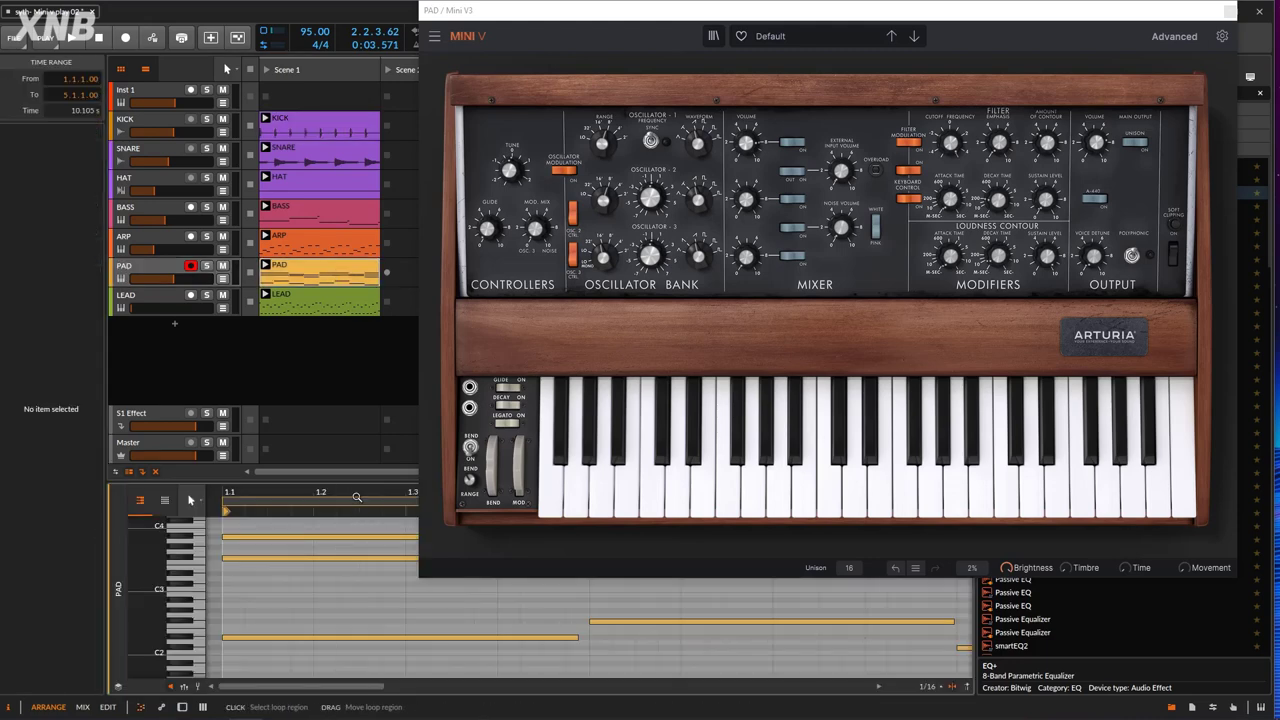
pyautogui.moveTo(361, 481); pyautogui.dragTo(345, 310)
pyautogui.click(1230, 11)
pyautogui.scroll(1, 654, 405)
pyautogui.moveTo(625, 248); pyautogui.dragTo(608, 247)
pyautogui.scroll(-5, 440, 165)
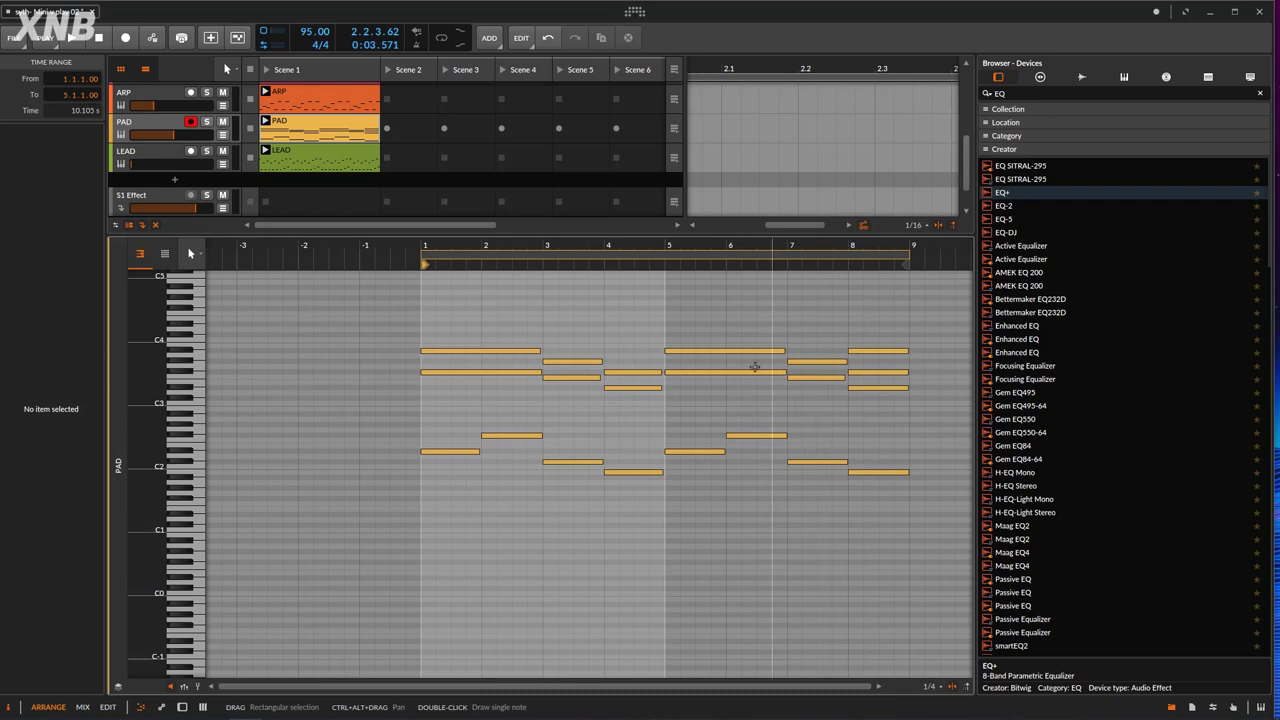
pyautogui.moveTo(481, 235); pyautogui.dragTo(474, 480)
# Open the PAD track's Mini V3, enable its Polyphonic mode and audition the pad.
pyautogui.doubleClick(160, 266)
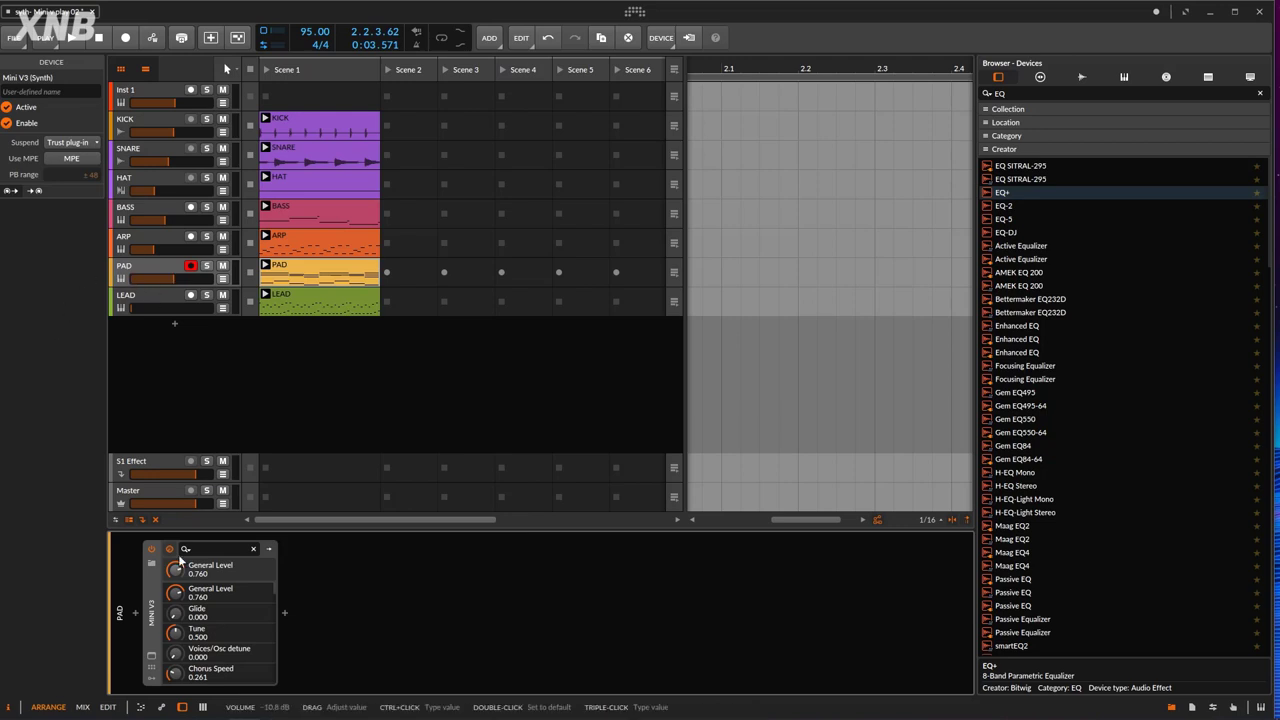
pyautogui.click(152, 656)
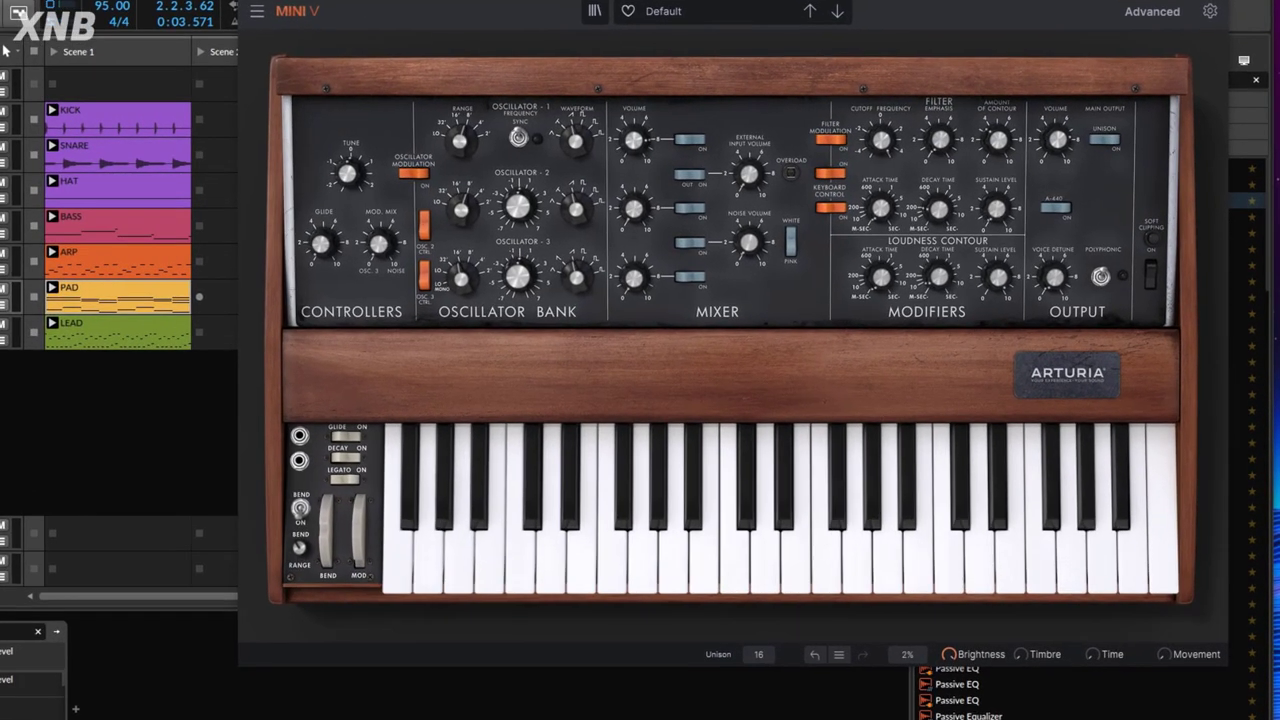
pyautogui.press('space')
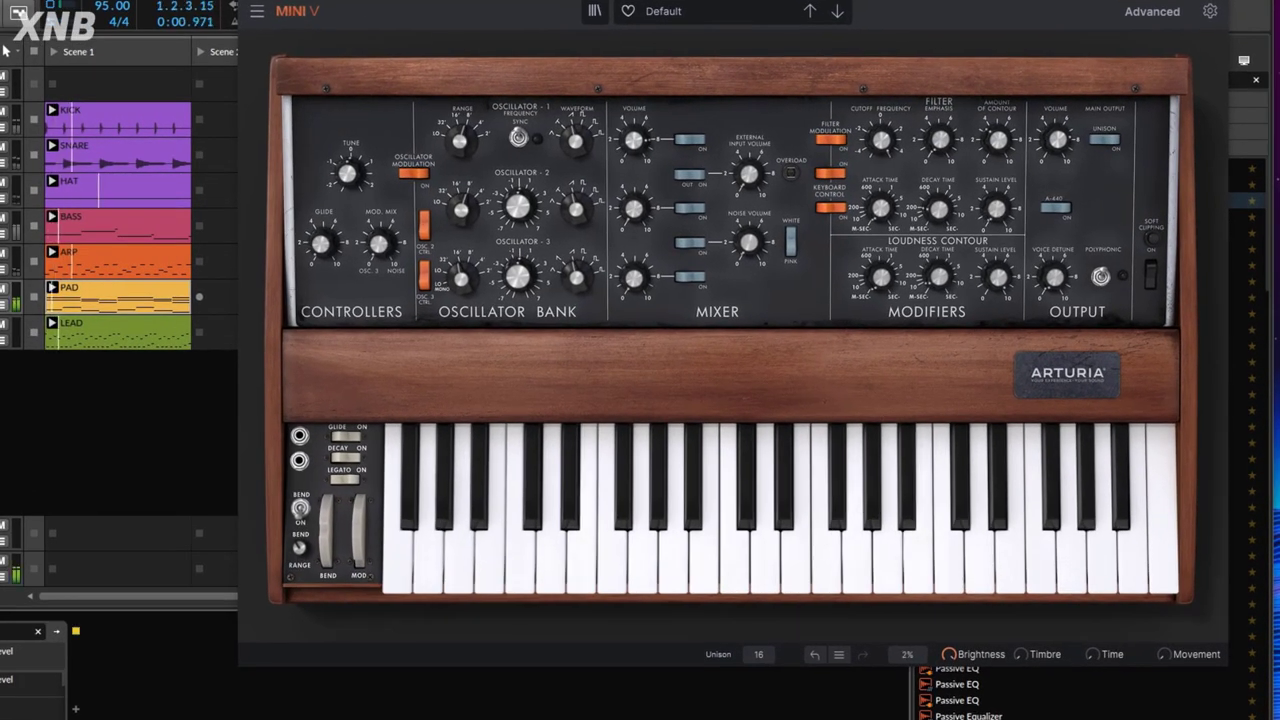
pyautogui.press('space')
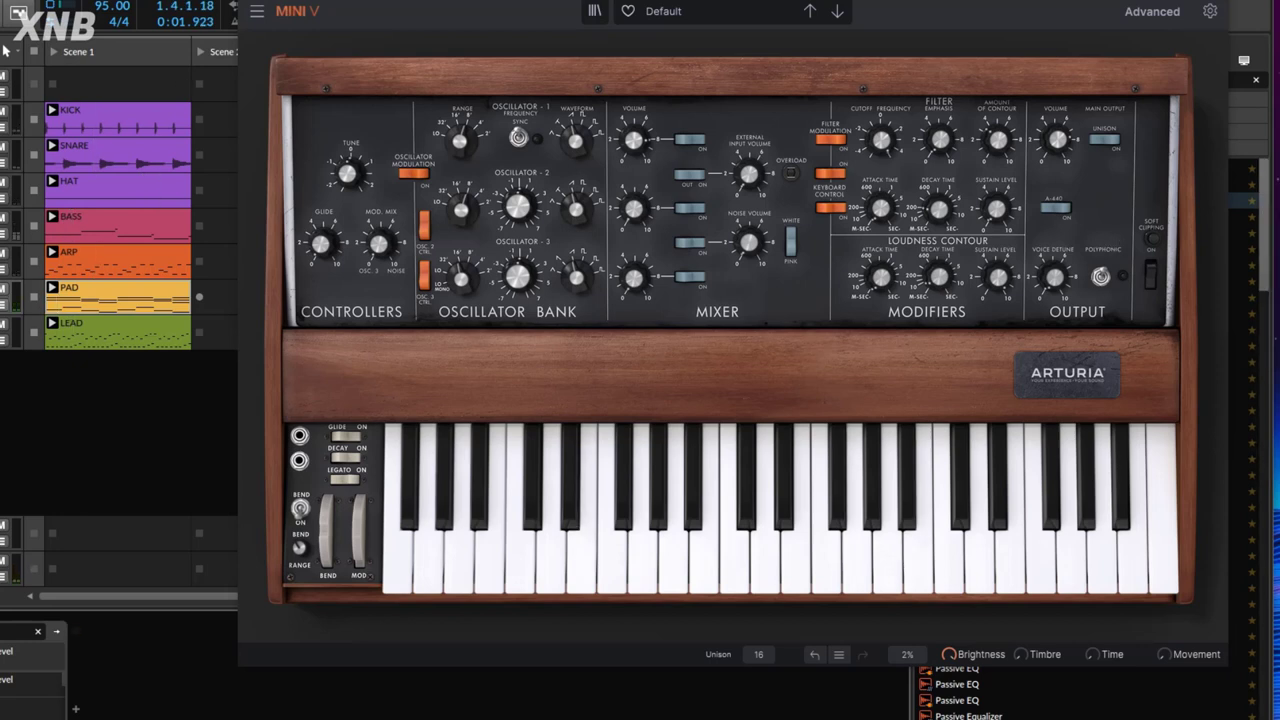
pyautogui.click(1102, 278)
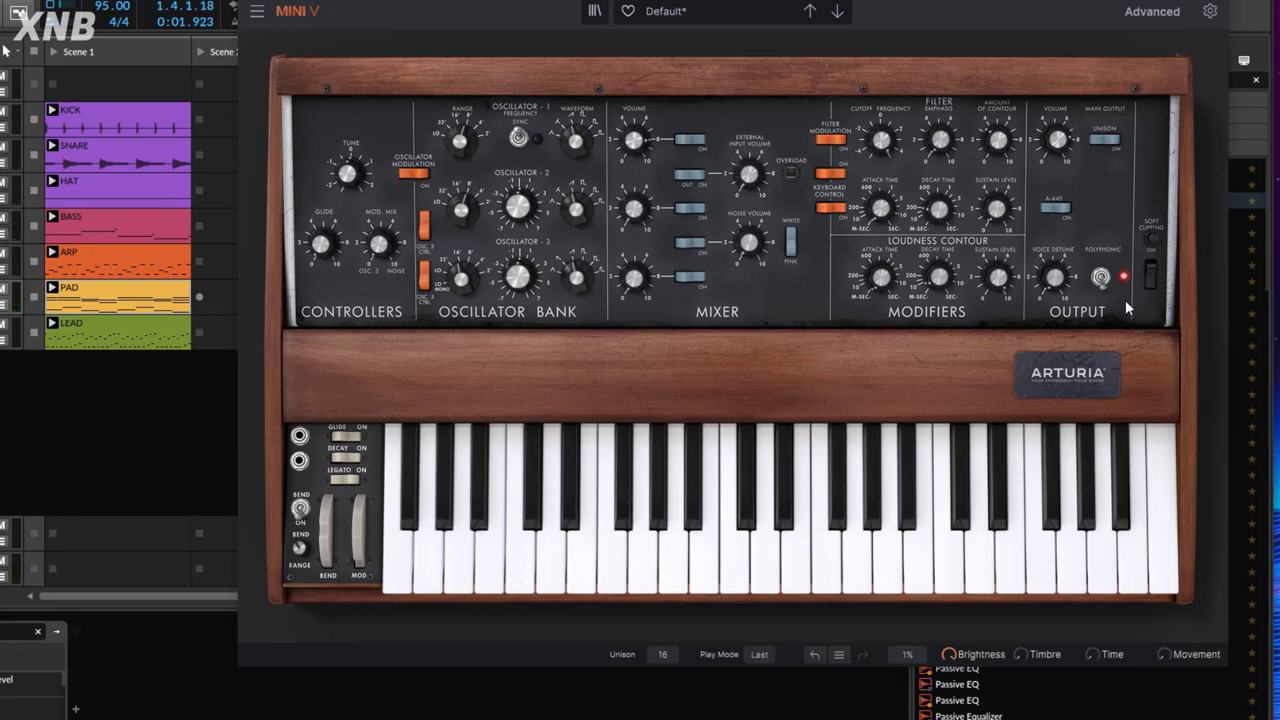
pyautogui.press('space')
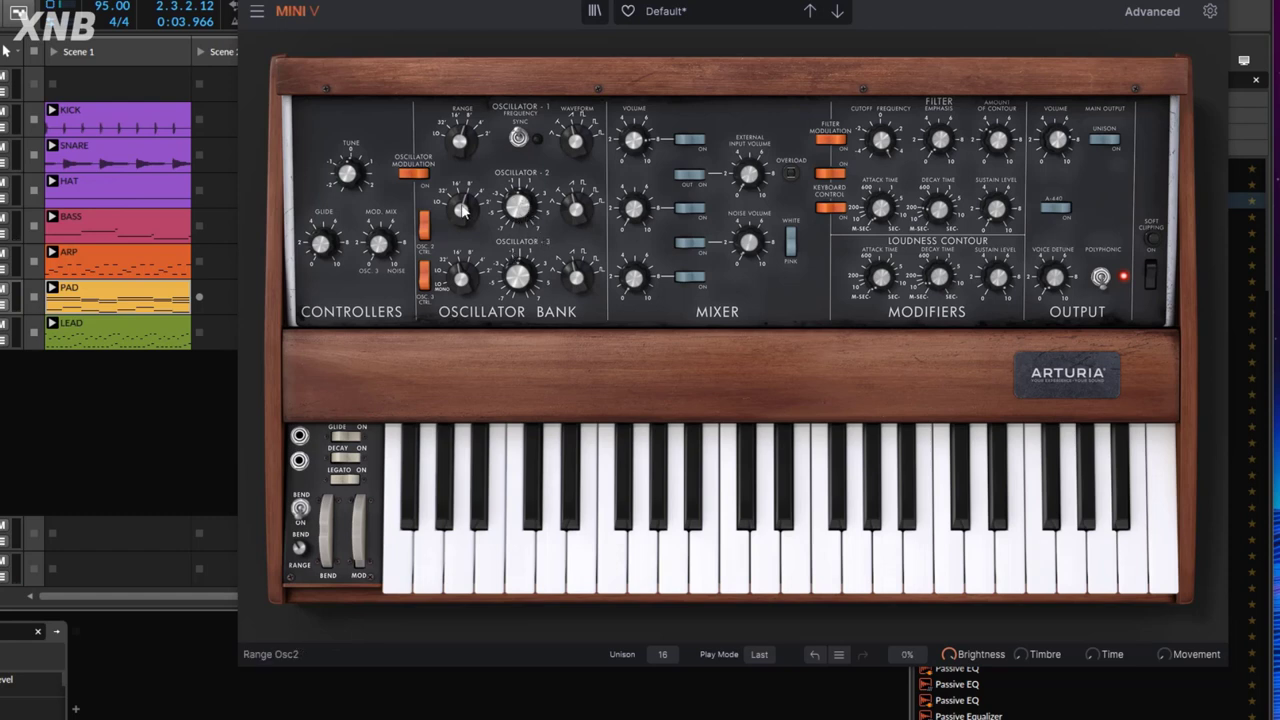
pyautogui.moveTo(474, 133)
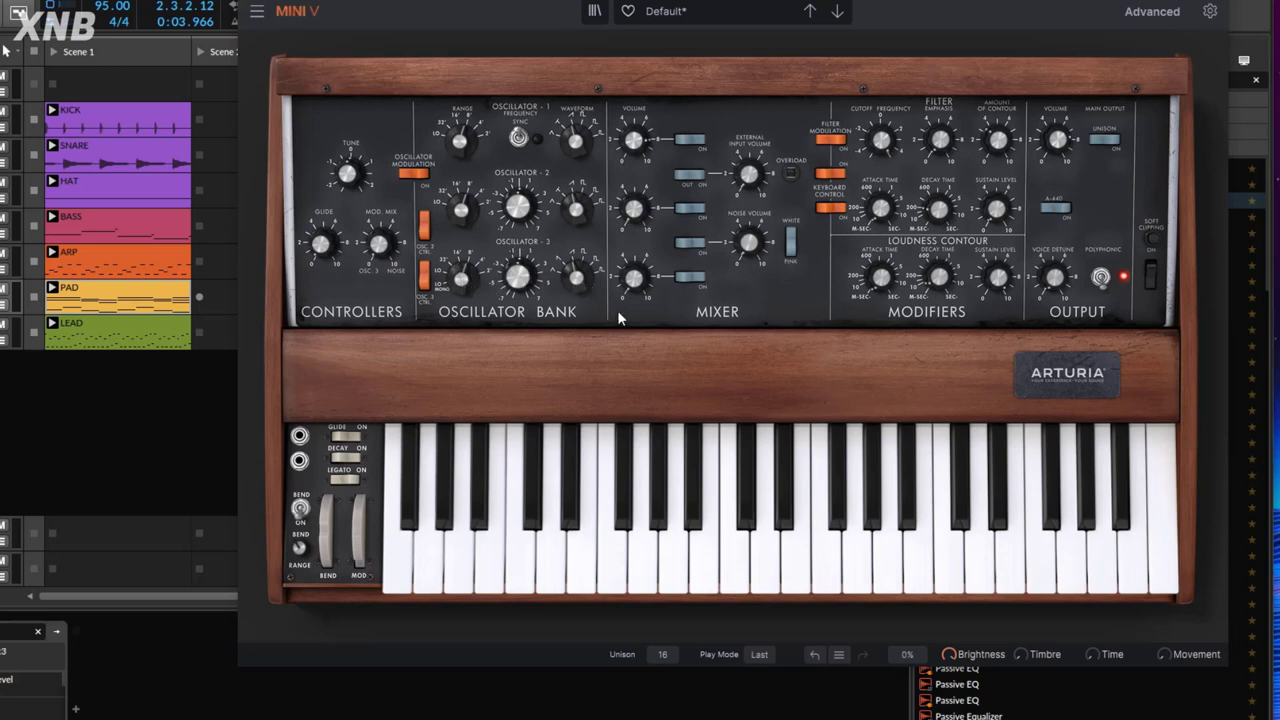
# Fine-tune the detuning of oscillator 3 against oscillators 1 and 2 in the PAD's Mini V3.
pyautogui.moveTo(520, 282)
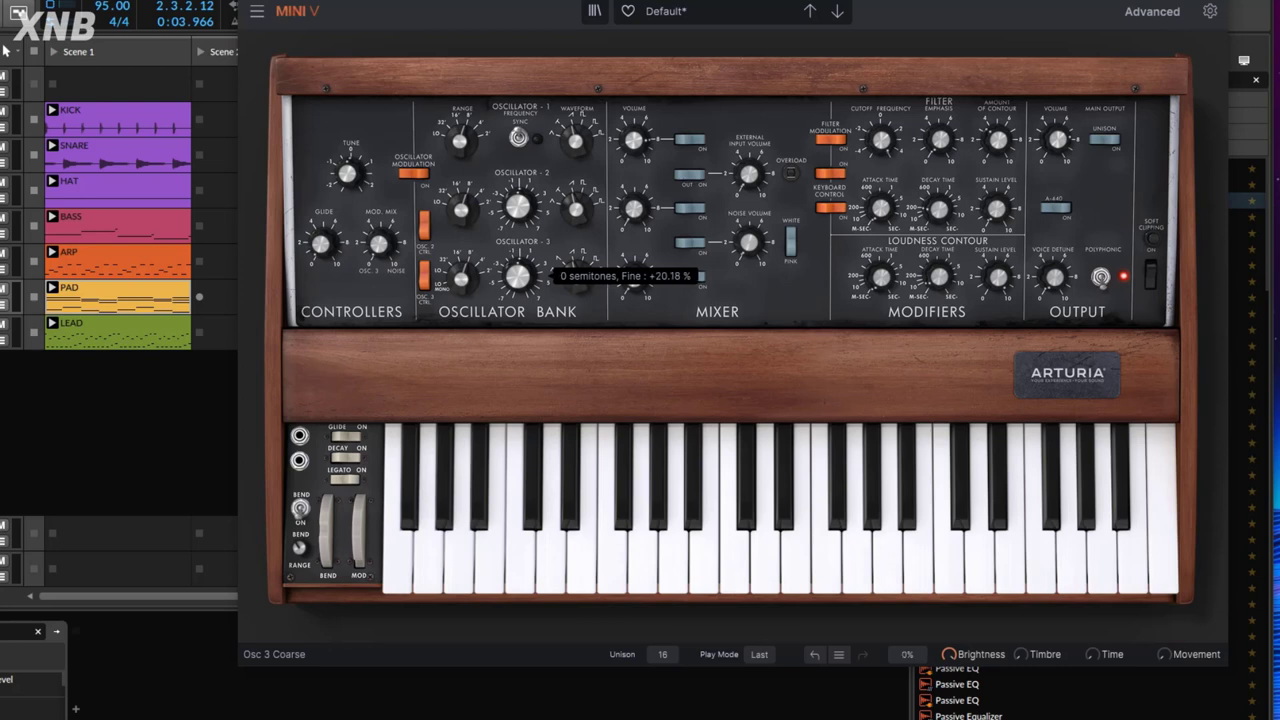
pyautogui.moveTo(538, 209)
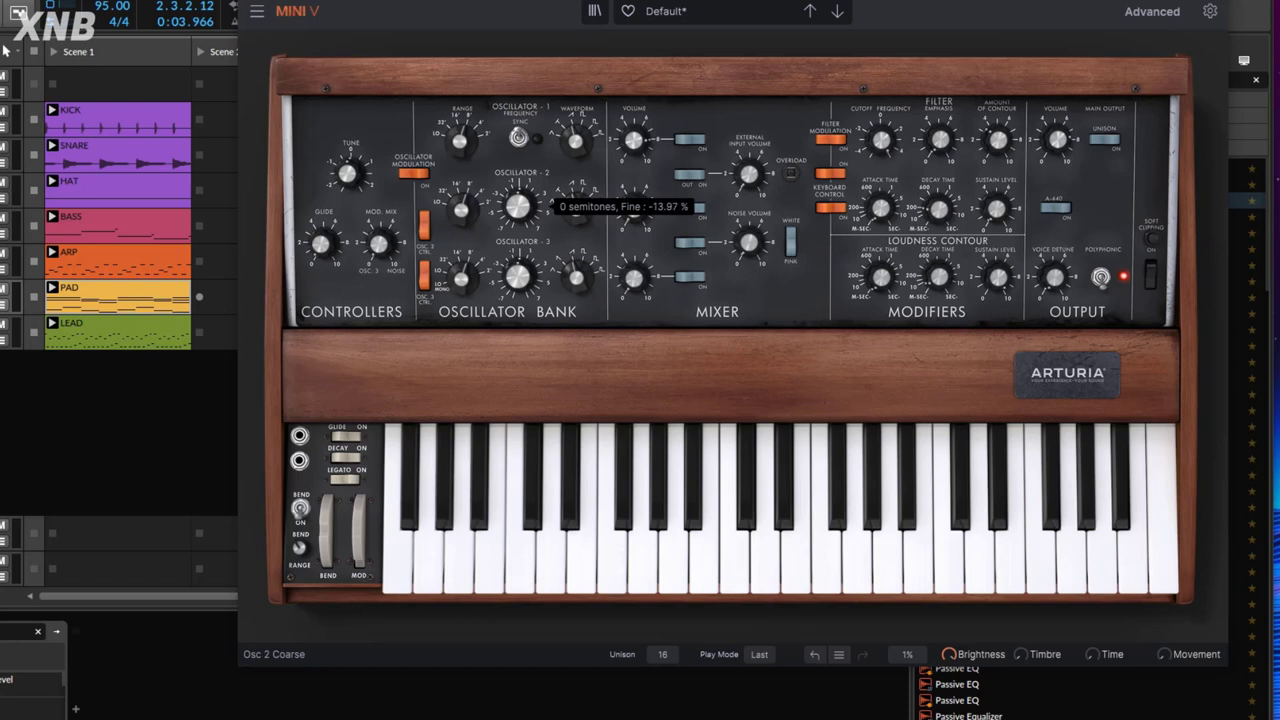
pyautogui.moveTo(526, 277); pyautogui.dragTo(526, 270)
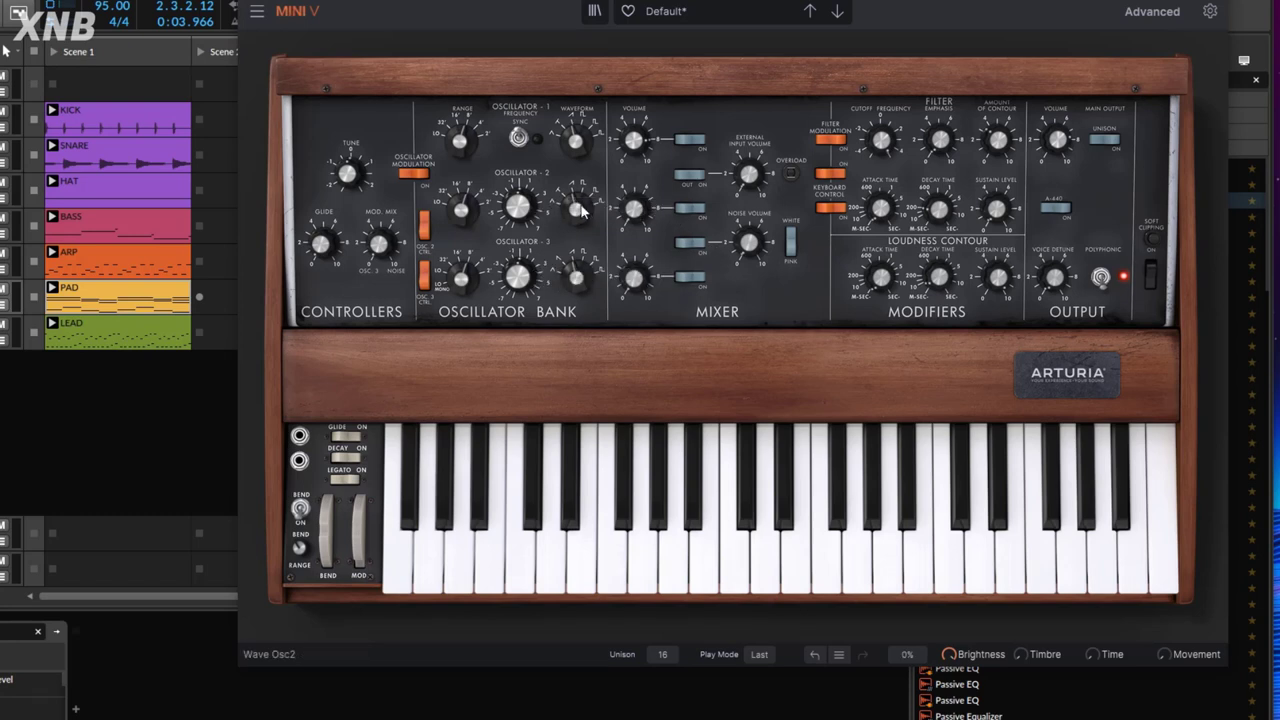
pyautogui.moveTo(578, 145)
# Audition the pad while adjusting the filter's amount of contour and the loudness contour's attack time.
pyautogui.press('space')
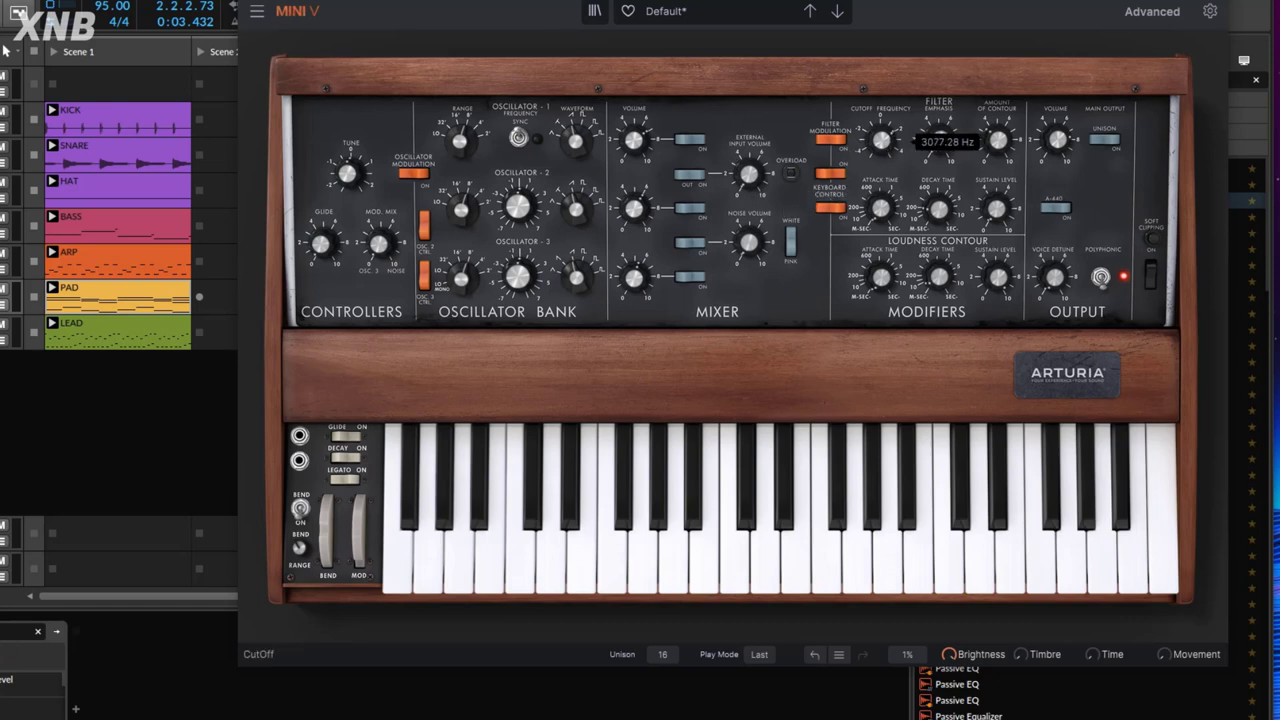
pyautogui.press('space')
pyautogui.moveTo(999, 140); pyautogui.dragTo(999, 136)
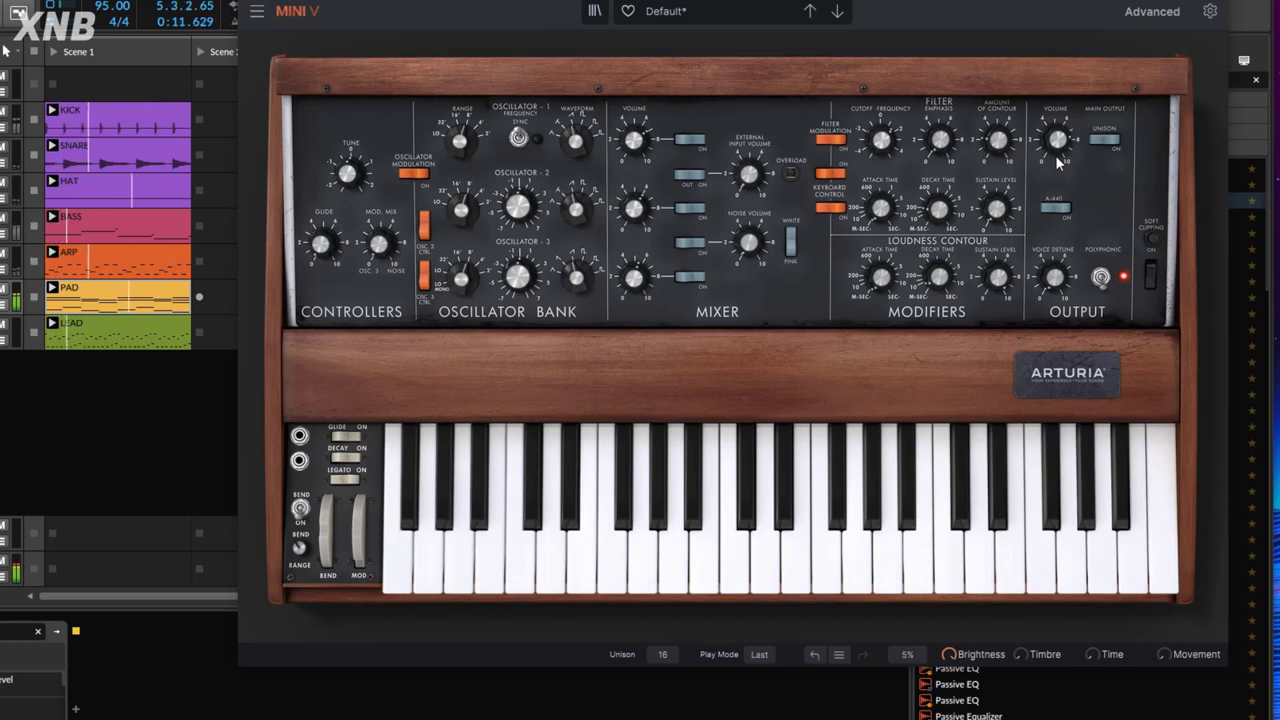
pyautogui.moveTo(897, 285)
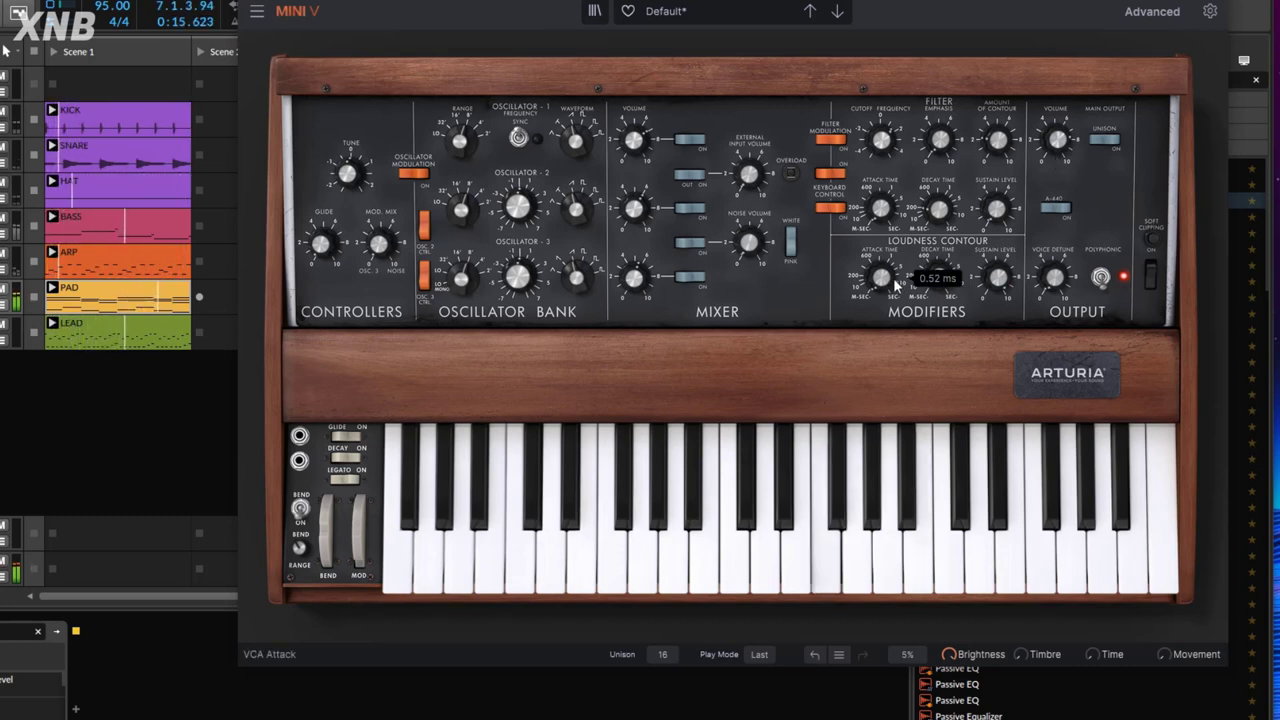
pyautogui.moveTo(888, 281); pyautogui.dragTo(888, 266)
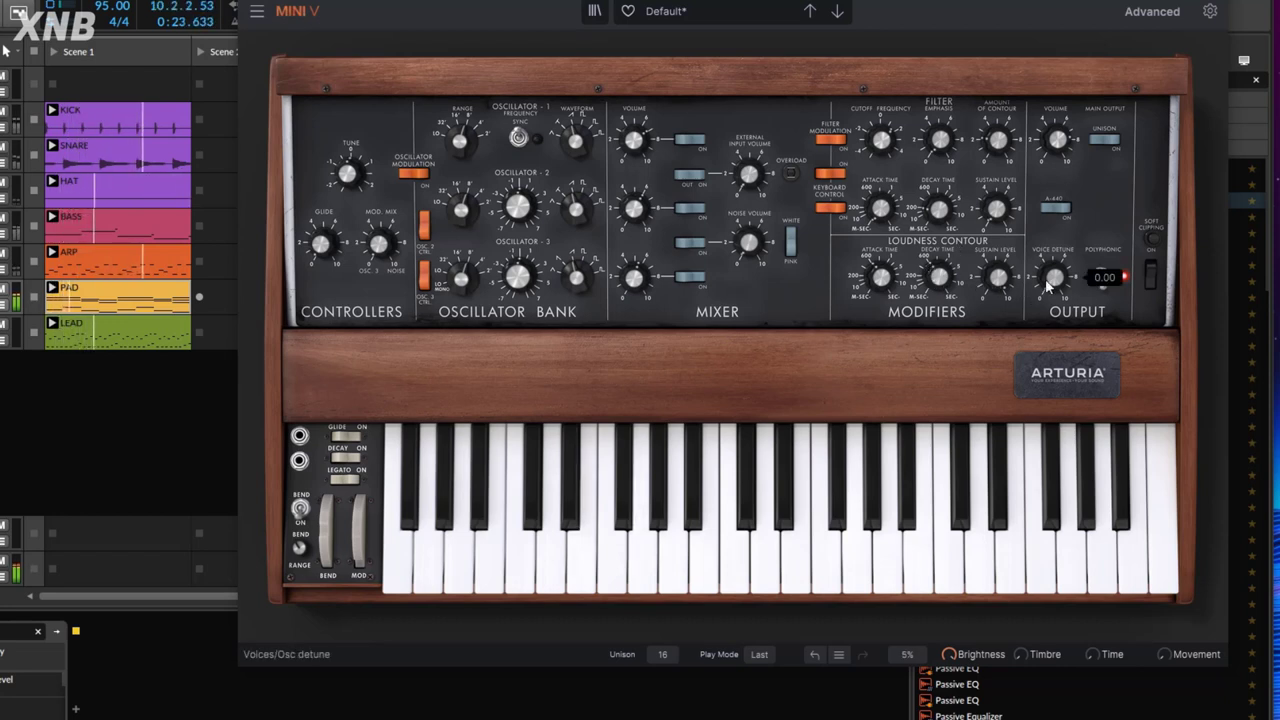
# Set the filter decay time to 1.96 s, adjust the filter sustain level and set the cutoff frequency to about 2600 Hz.
pyautogui.moveTo(940, 220); pyautogui.dragTo(940, 175)
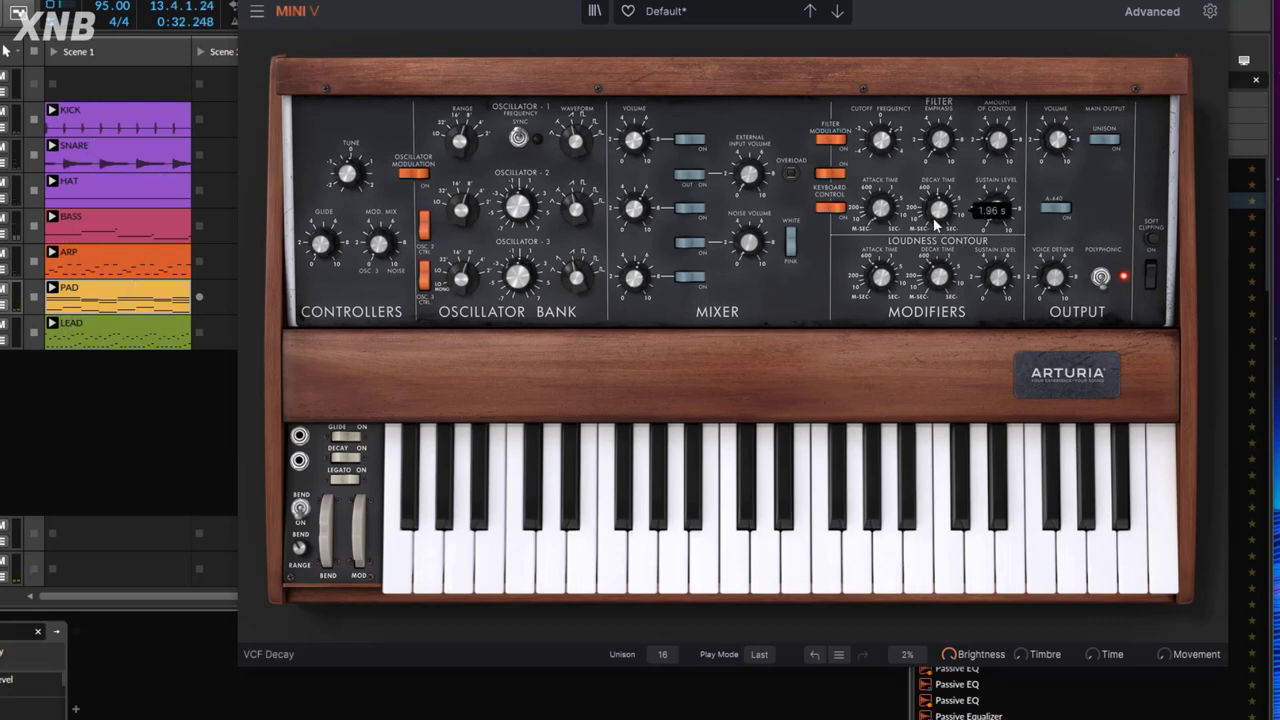
pyautogui.moveTo(892, 150)
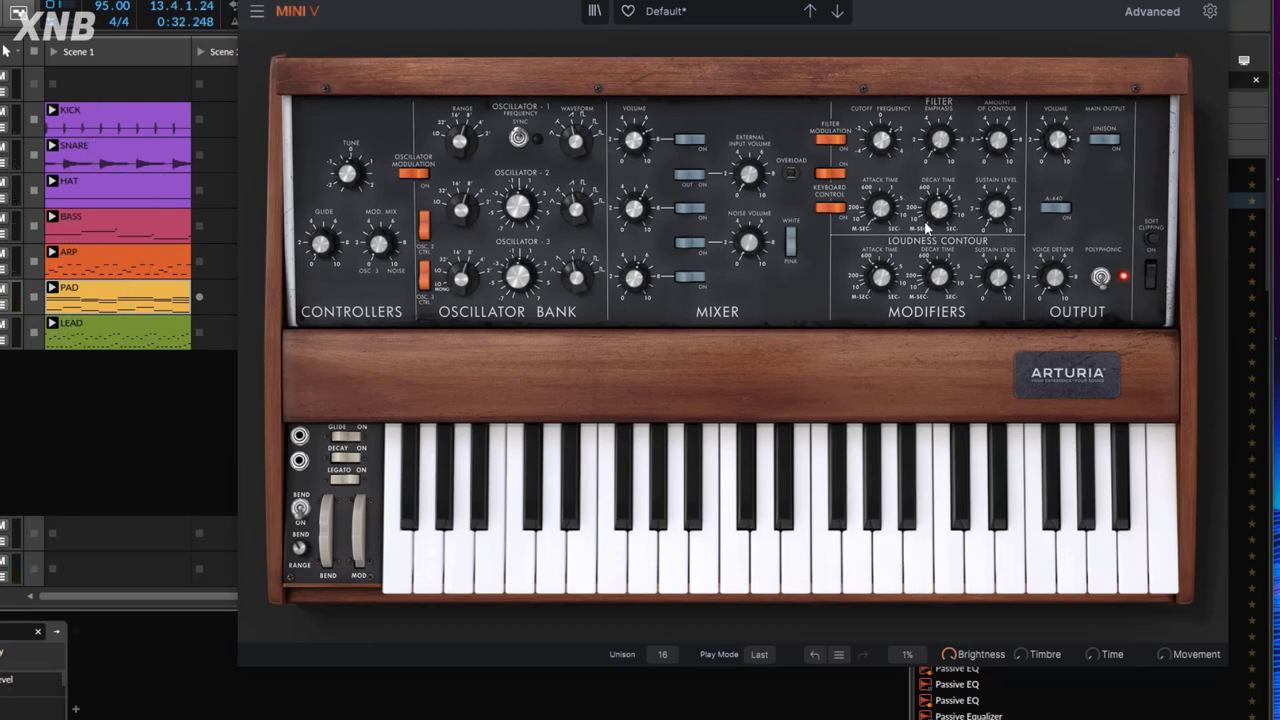
pyautogui.moveTo(890, 151); pyautogui.dragTo(890, 151)
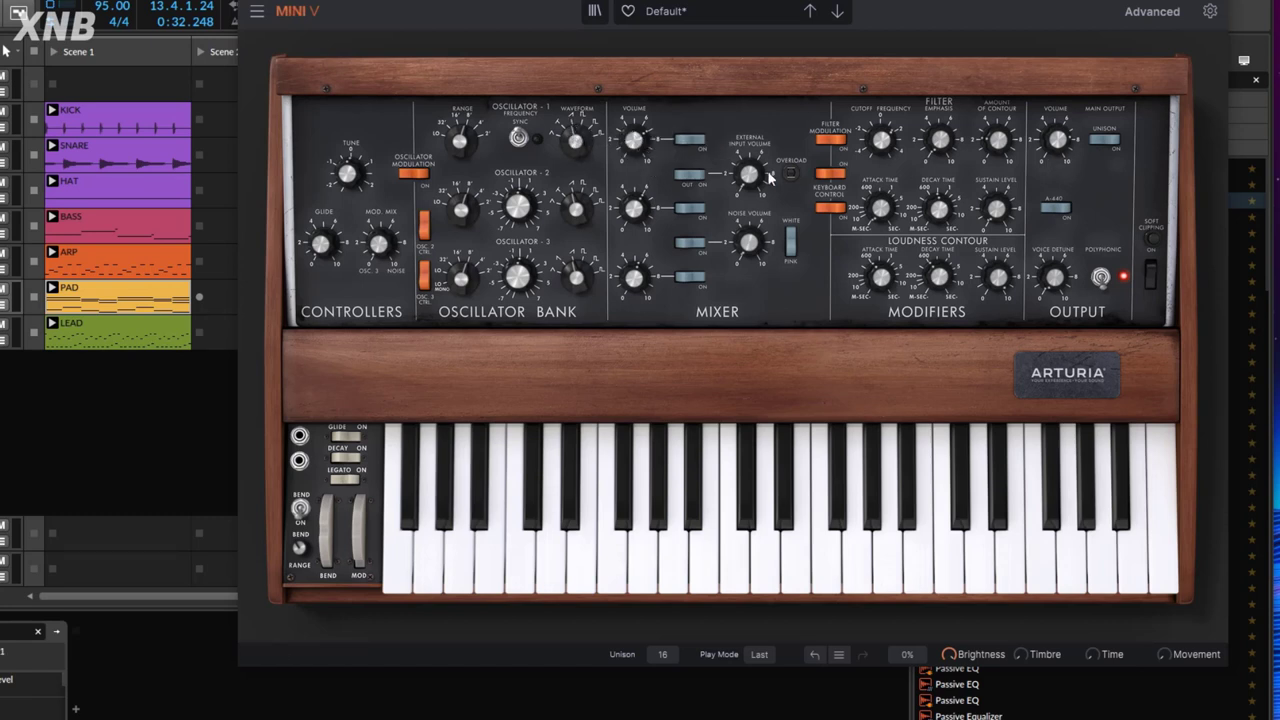
pyautogui.press('space')
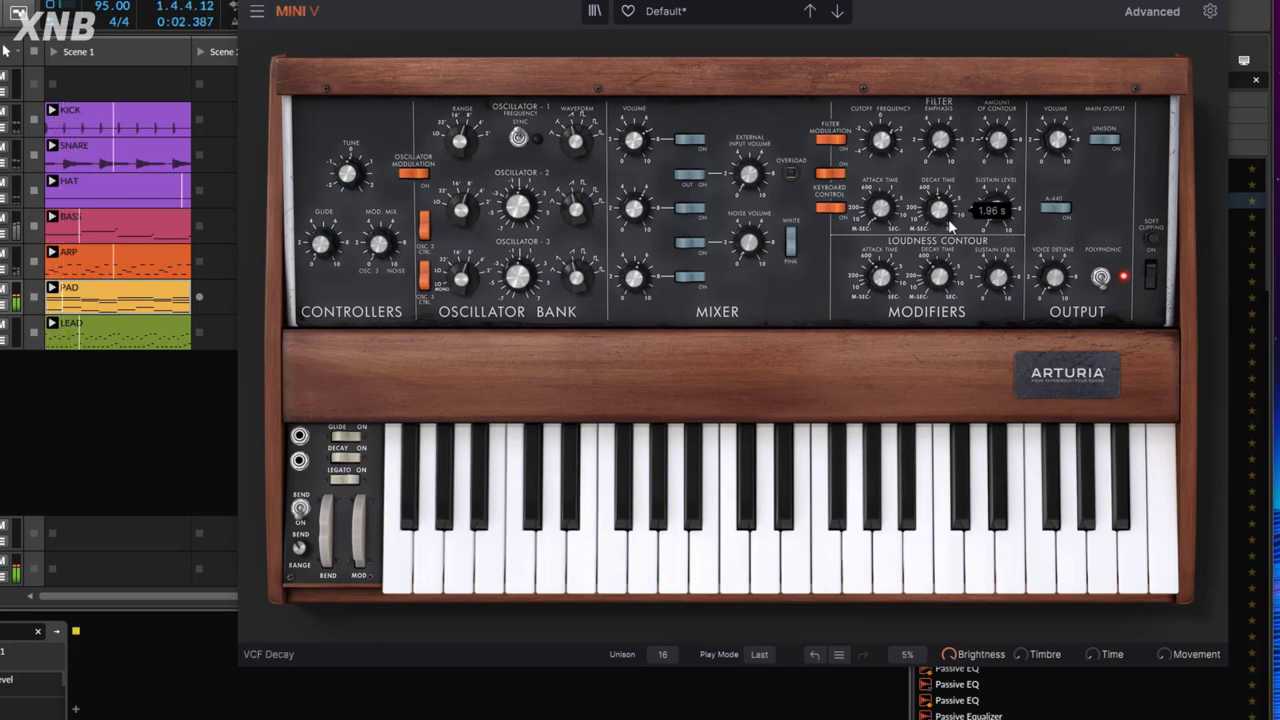
pyautogui.moveTo(1001, 215); pyautogui.dragTo(1001, 191)
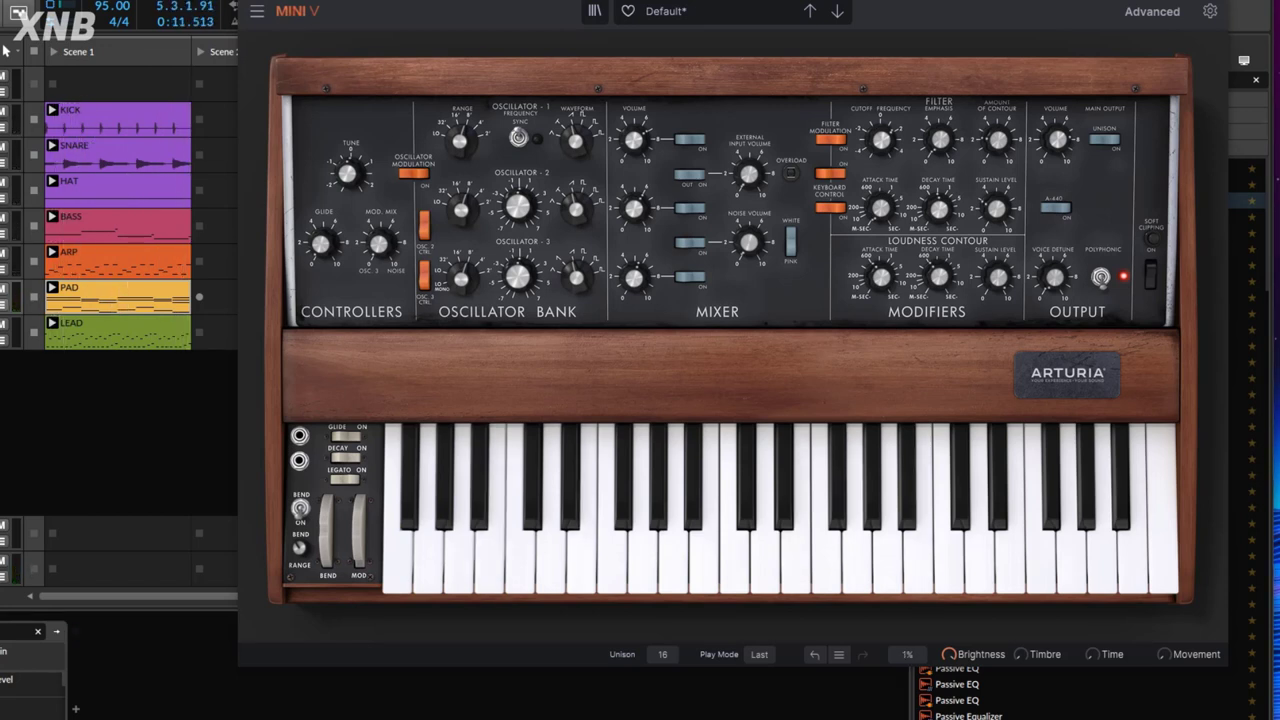
pyautogui.moveTo(891, 138); pyautogui.dragTo(891, 138)
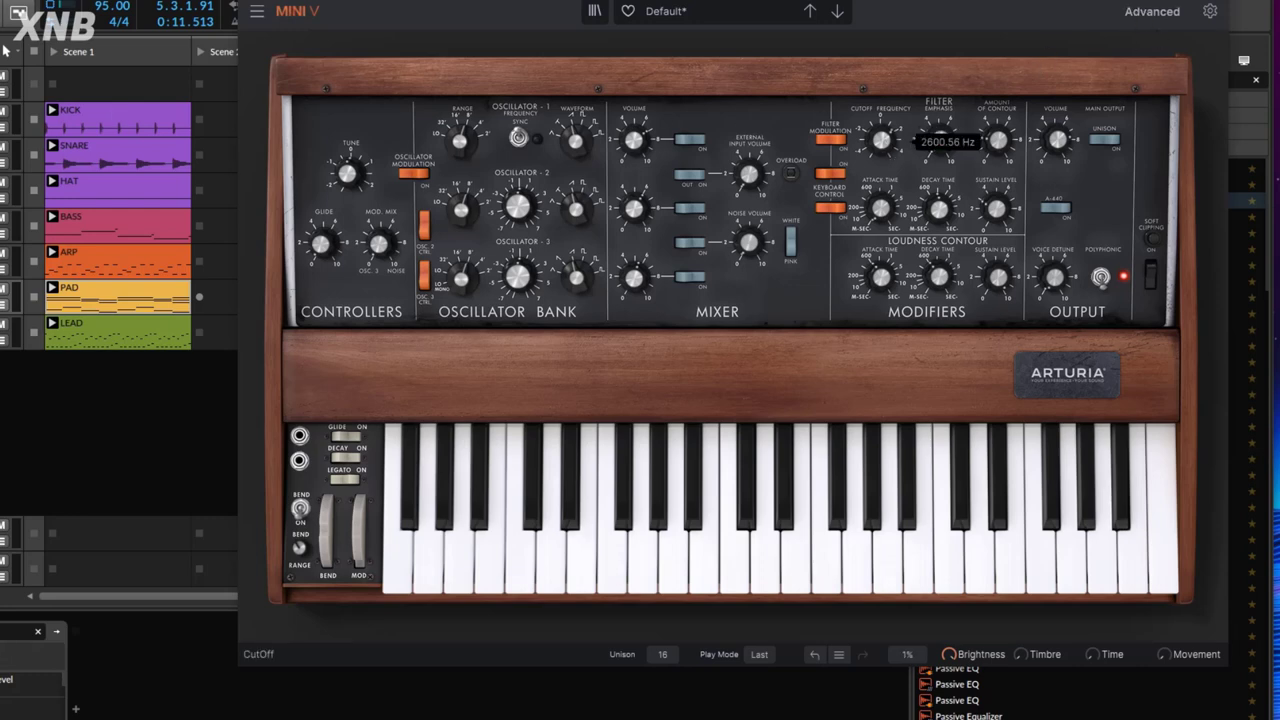
# In the synth's advanced effects, switch off the vocal filter, add some chorus and set the delay mix to 32% wet.
pyautogui.click(1152, 12)
pyautogui.click(358, 246)
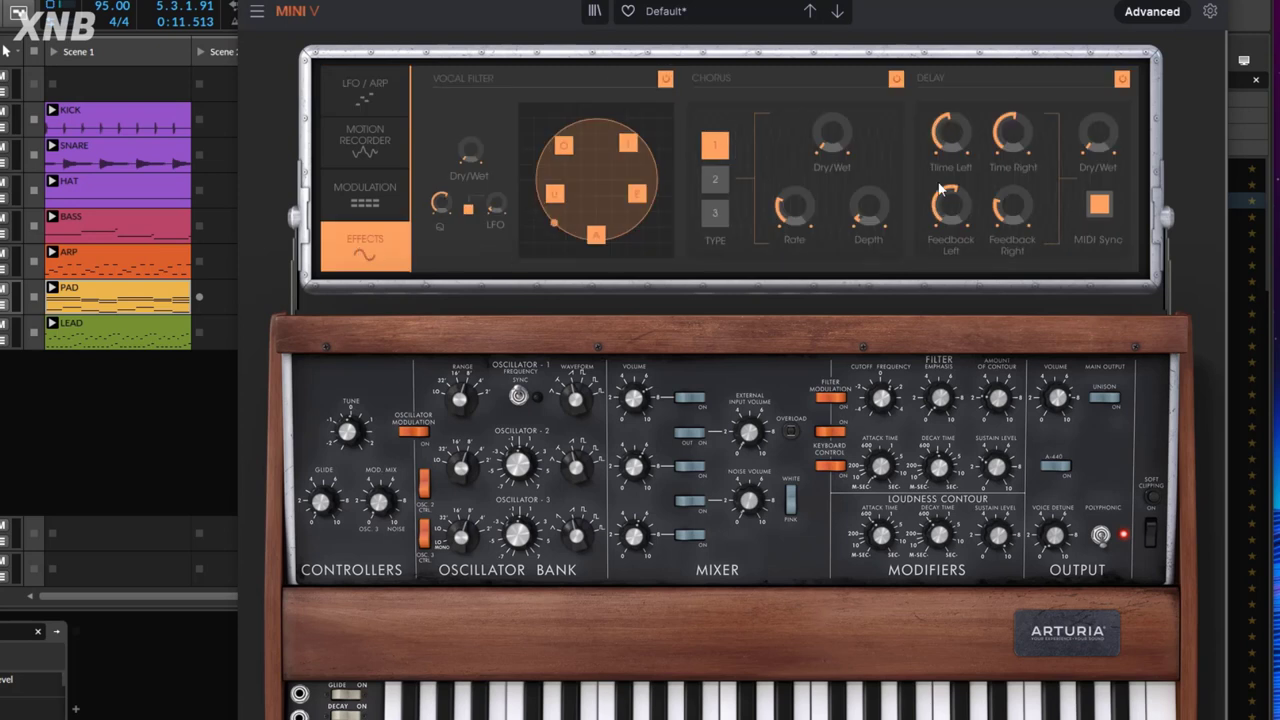
pyautogui.click(666, 78)
pyautogui.moveTo(820, 132)
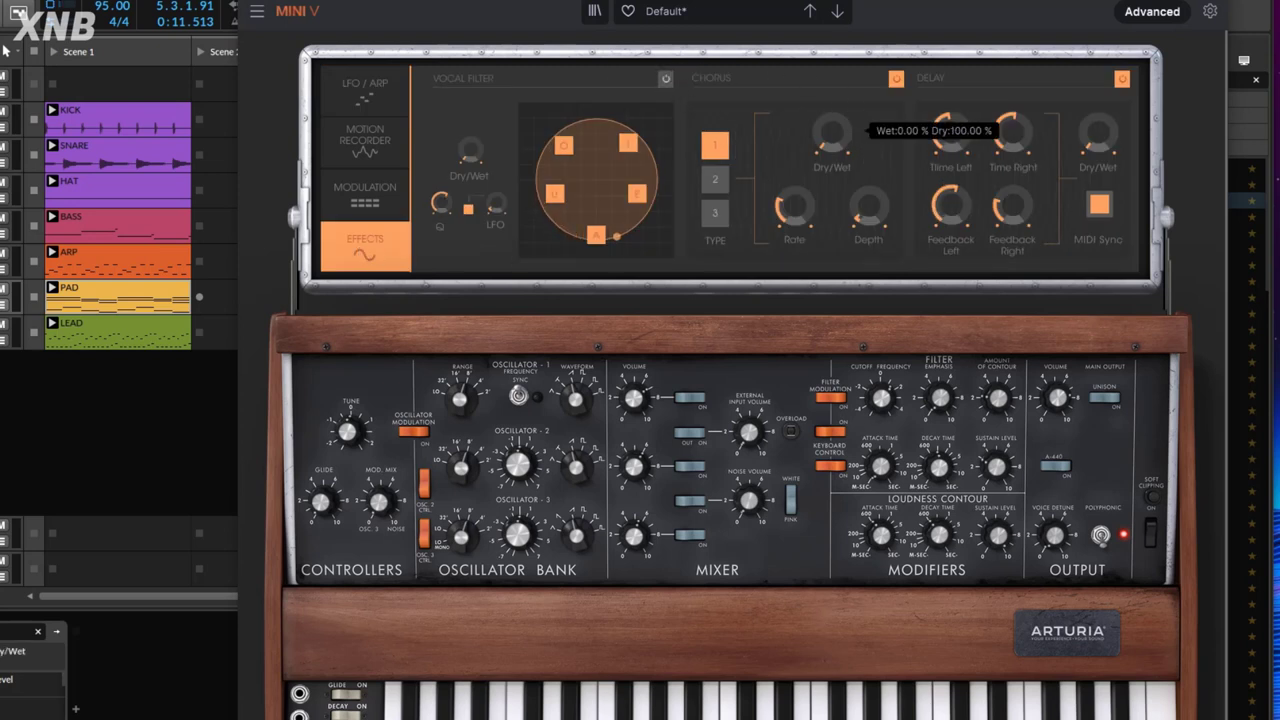
pyautogui.moveTo(1104, 134); pyautogui.dragTo(1104, 88)
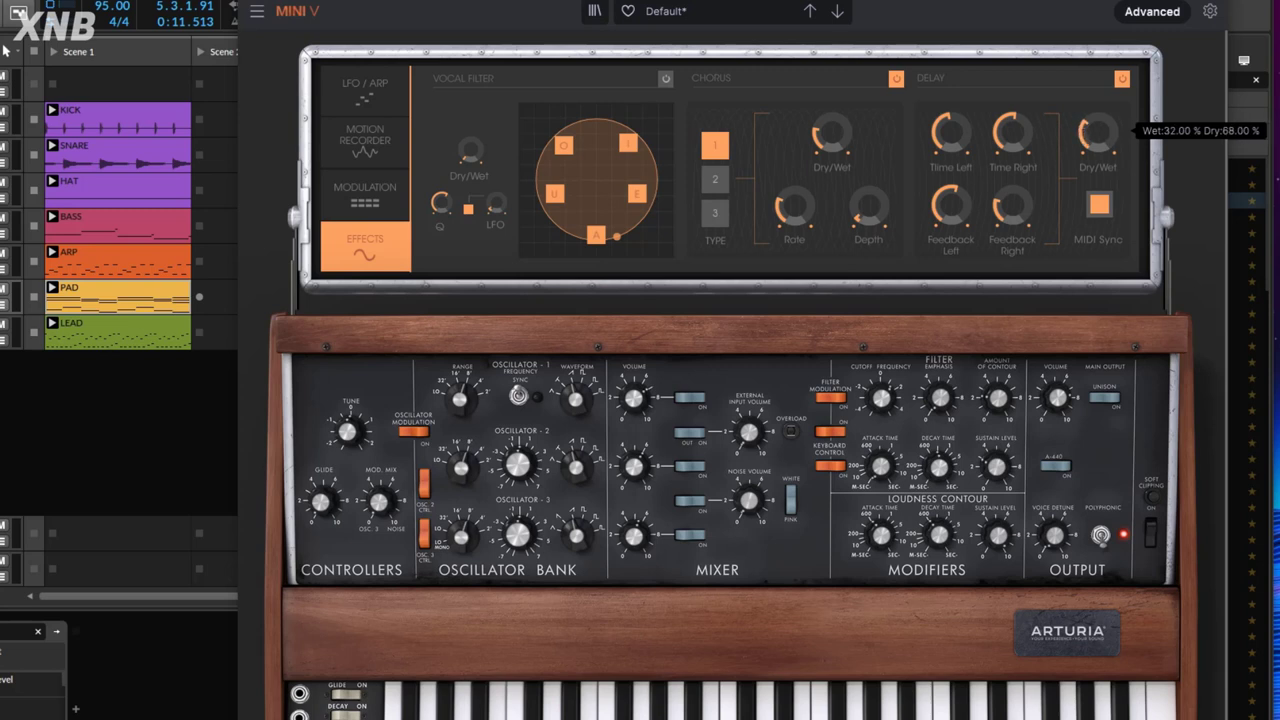
pyautogui.moveTo(1026, 133)
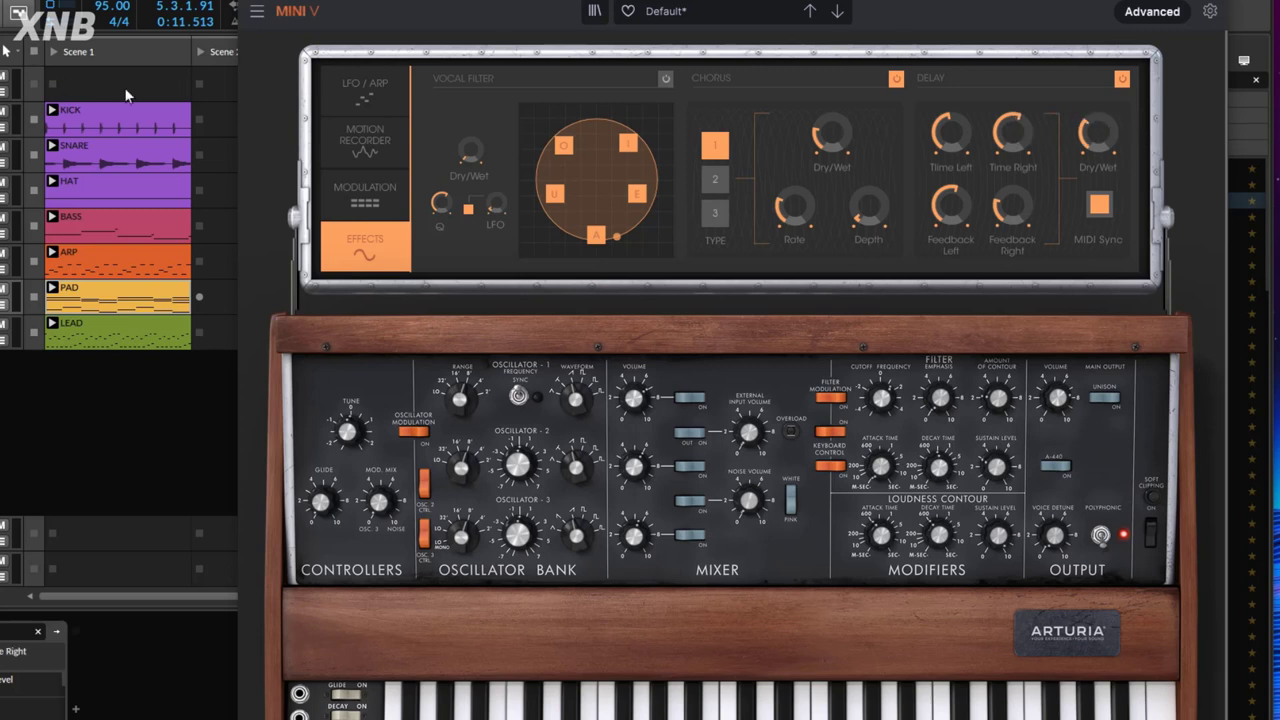
# Audition the pad, set the delay's left feedback to 0.23 and fine-tune the left delay time and dry/wet mix.
pyautogui.press('space')
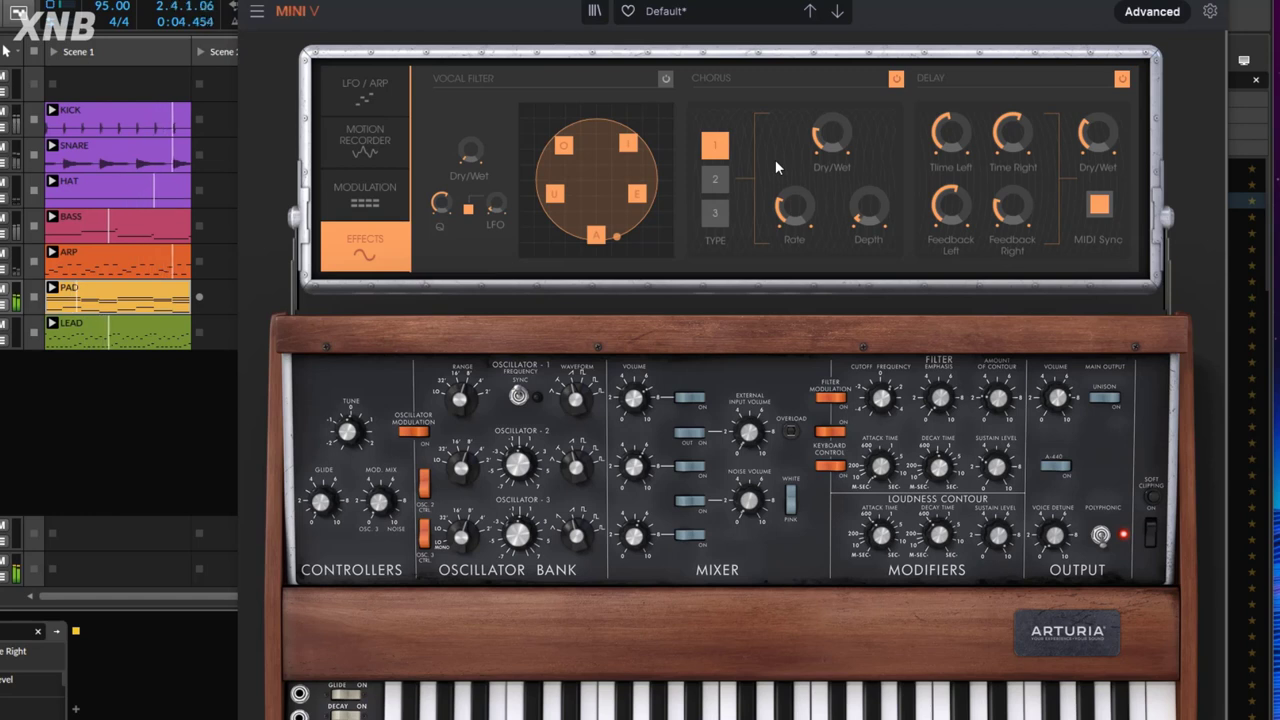
pyautogui.moveTo(950, 205)
pyautogui.moveTo(950, 205); pyautogui.dragTo(950, 235)
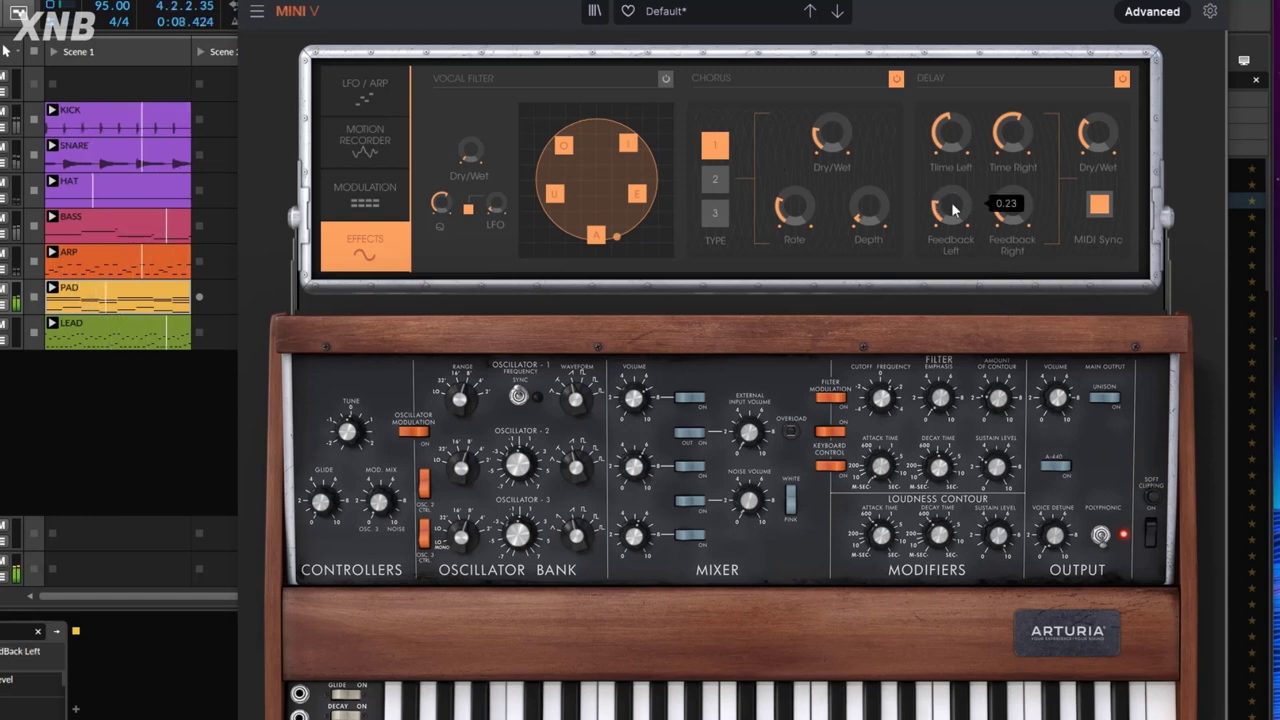
pyautogui.moveTo(967, 133)
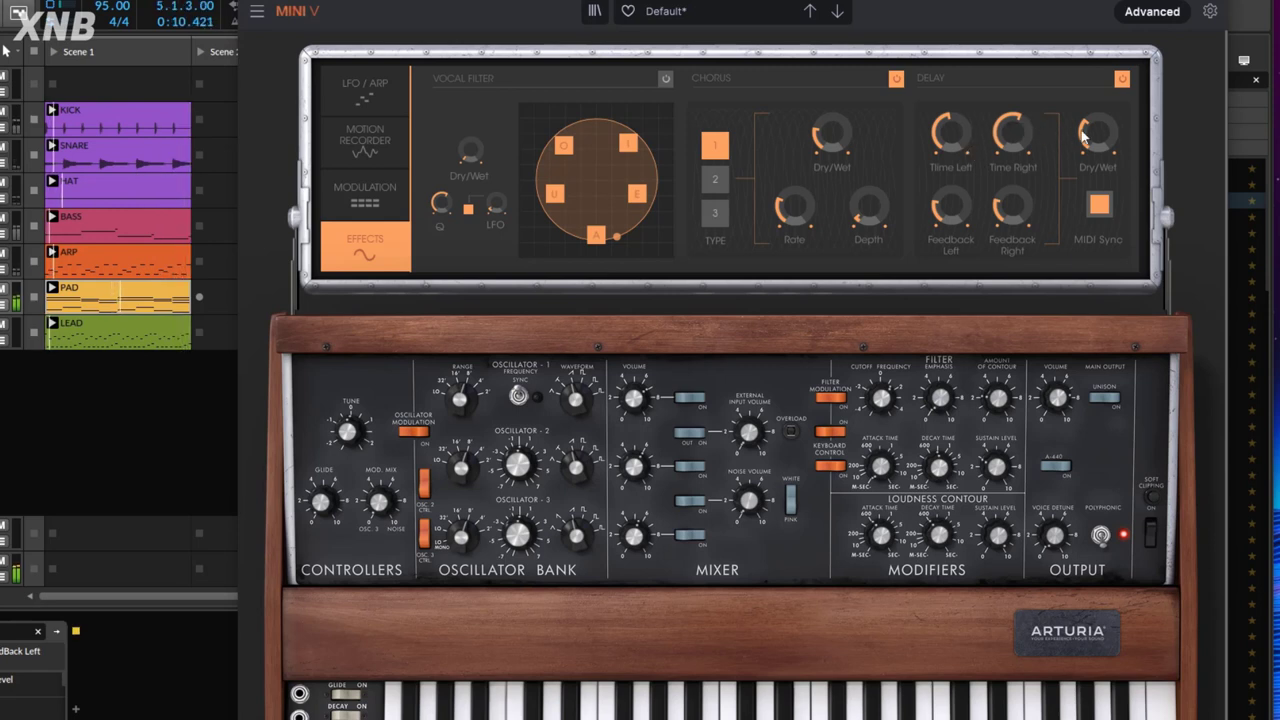
pyautogui.moveTo(953, 135); pyautogui.dragTo(953, 125)
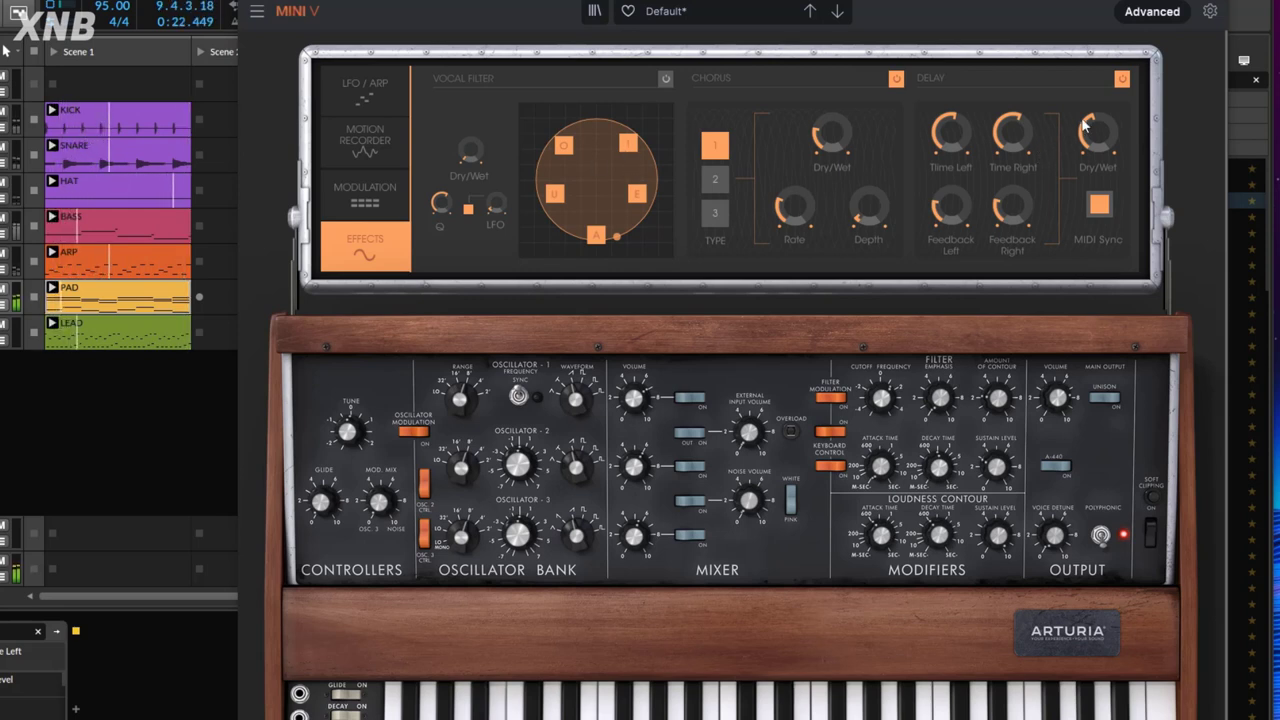
pyautogui.moveTo(1097, 132); pyautogui.dragTo(1097, 167)
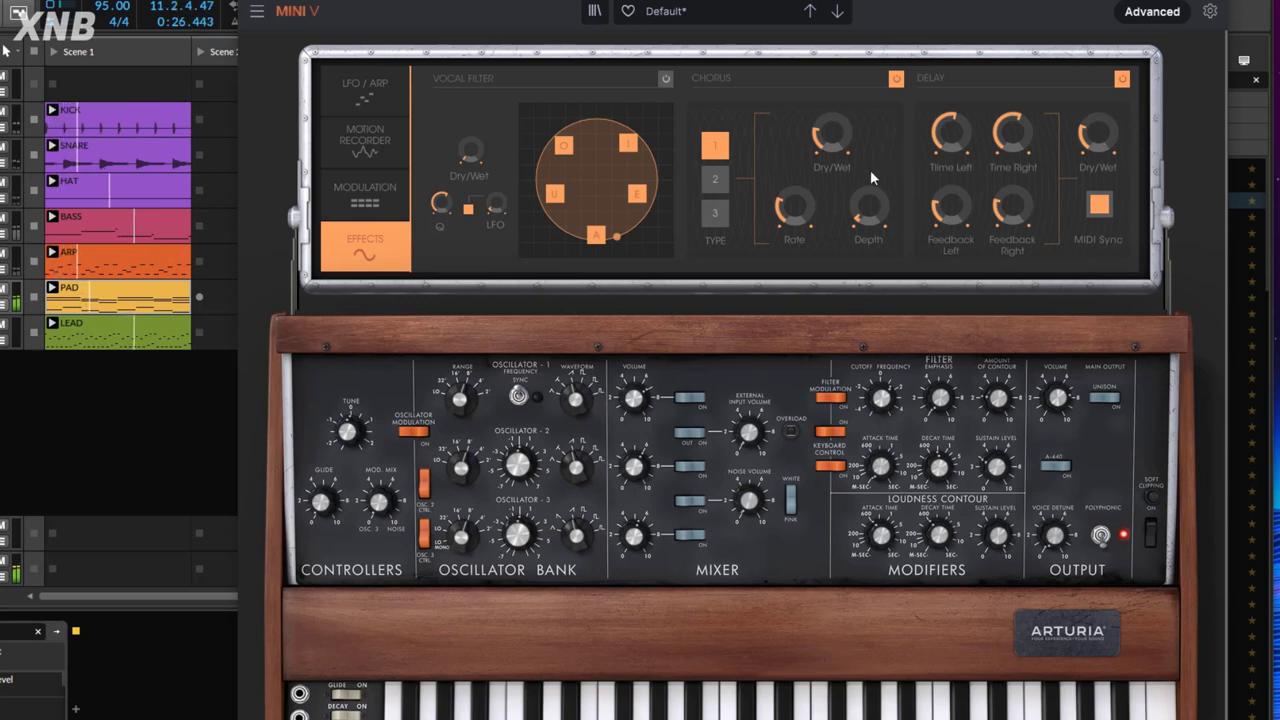
pyautogui.moveTo(797, 211)
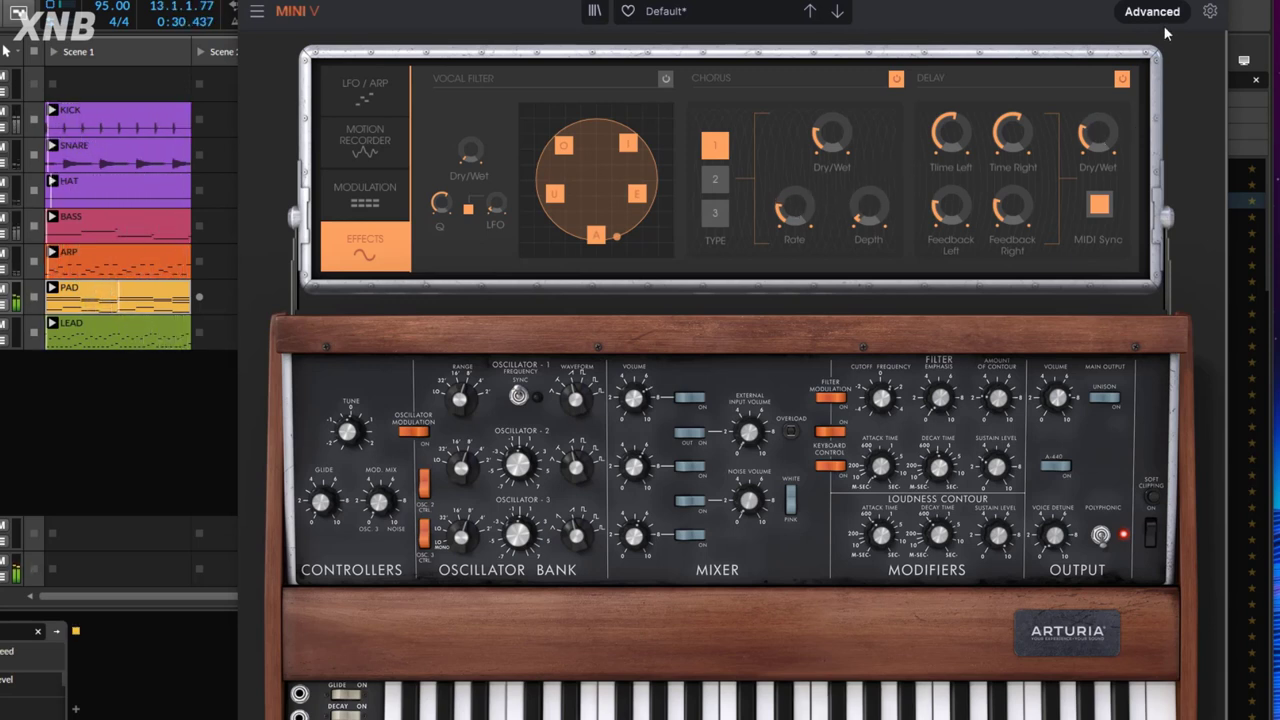
# In the modulation matrix, set the sources and destinations of the Mod. Wheel to LFO AM and LFO to VCO123 FM routings to Off.
pyautogui.click(365, 193)
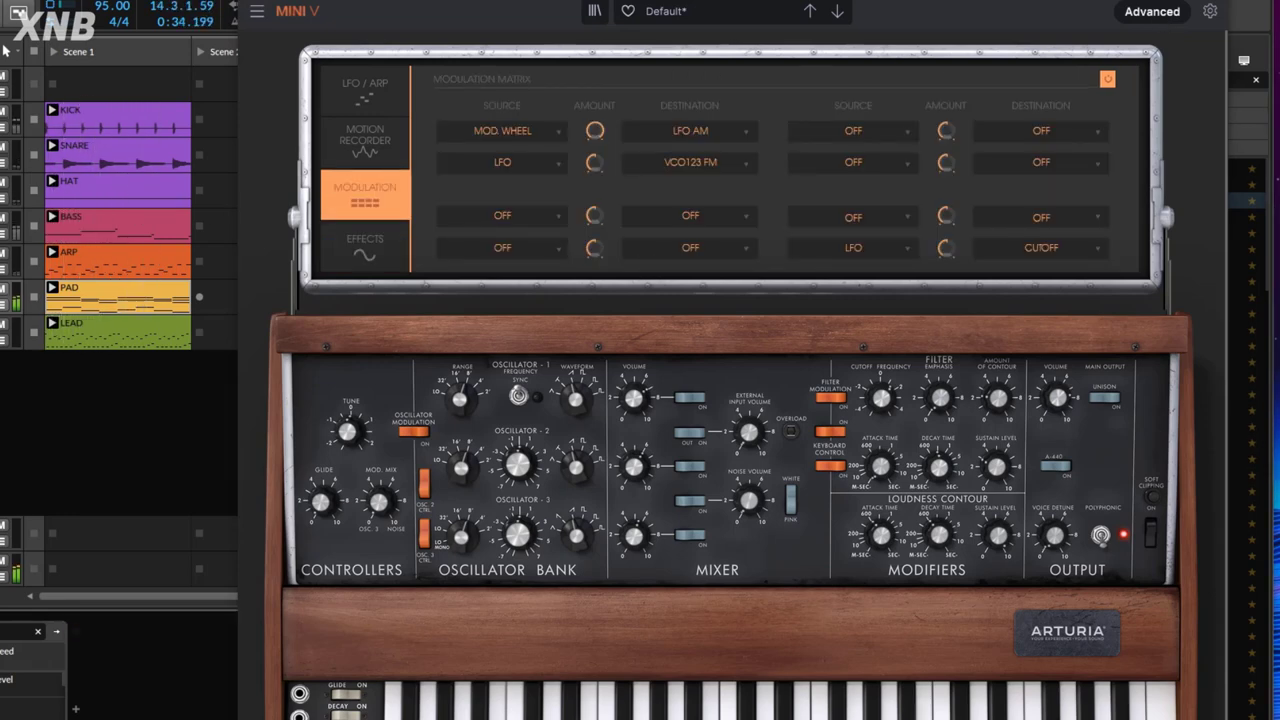
pyautogui.click(518, 132)
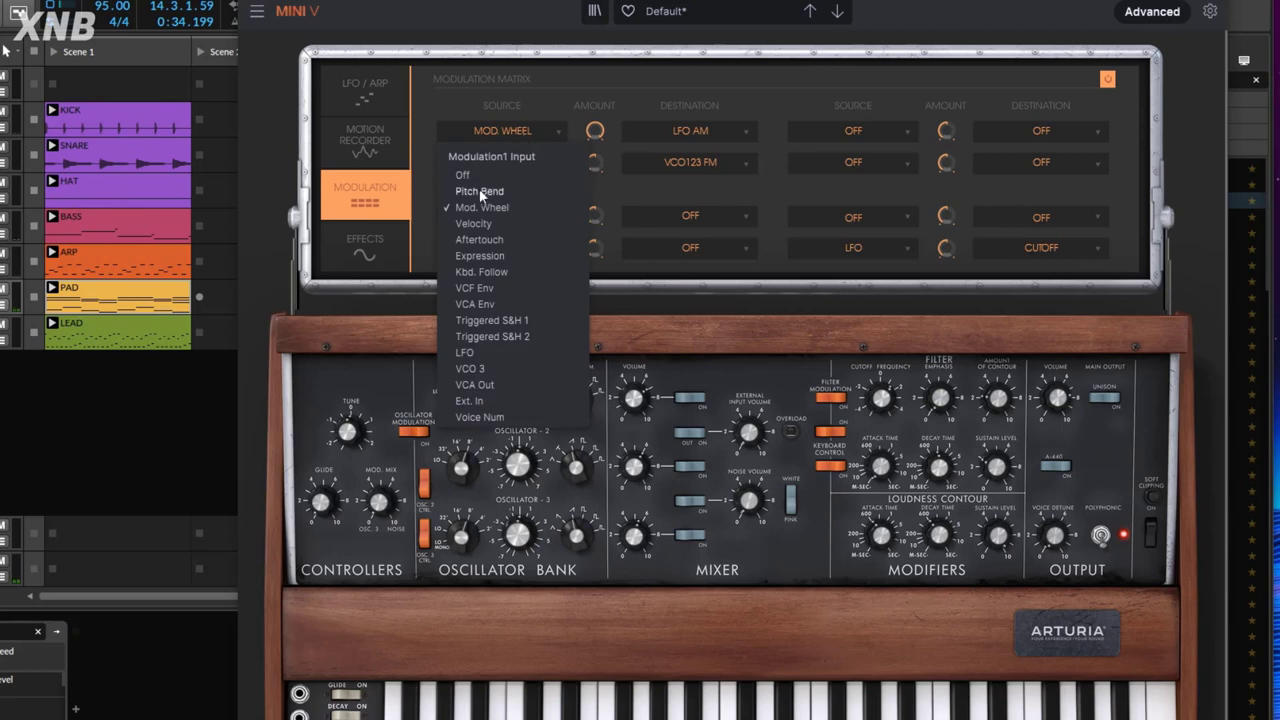
pyautogui.click(476, 178)
pyautogui.click(546, 161)
pyautogui.click(489, 205)
pyautogui.click(690, 131)
pyautogui.click(650, 176)
pyautogui.click(686, 162)
pyautogui.click(664, 196)
# Set the source and destination of the LFO to Cutoff modulation routing to Off.
pyautogui.click(858, 248)
pyautogui.click(843, 293)
pyautogui.click(1016, 250)
pyautogui.click(999, 260)
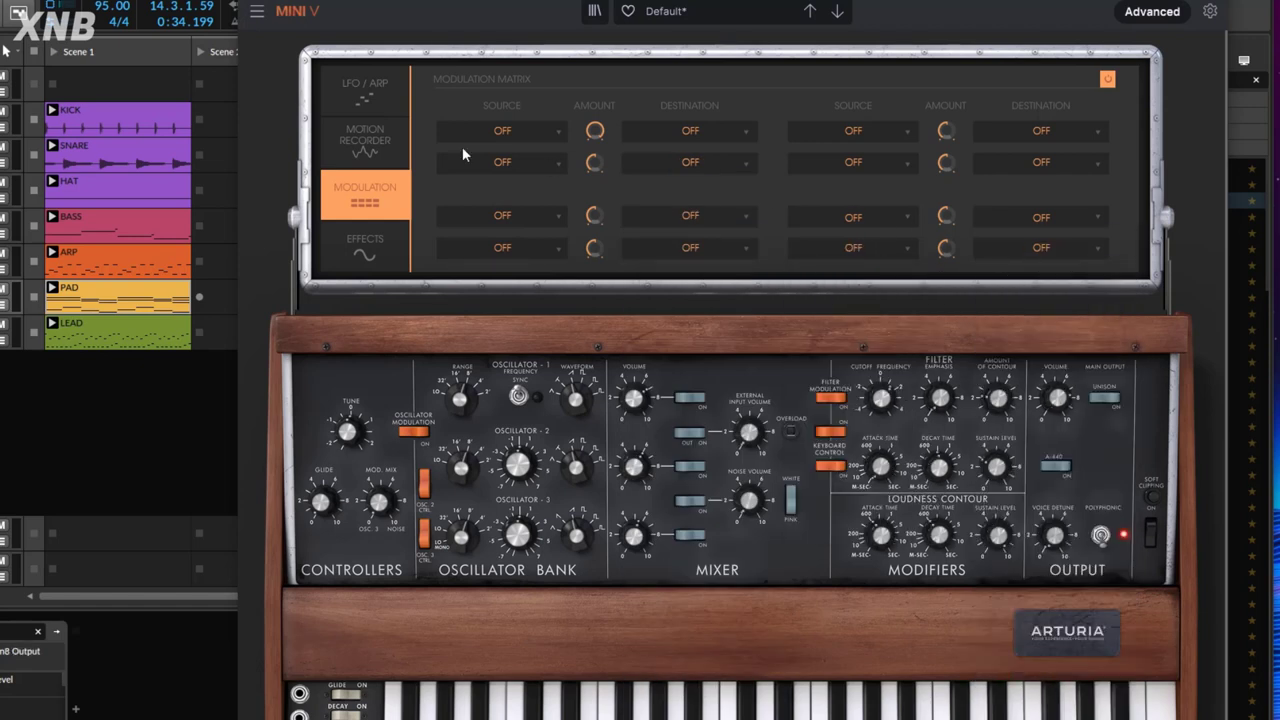
# Route the LFO to VCO123 FM in the first modulation slot, with the LFO's Midi Sync enabled.
pyautogui.click(505, 132)
pyautogui.click(473, 354)
pyautogui.click(362, 100)
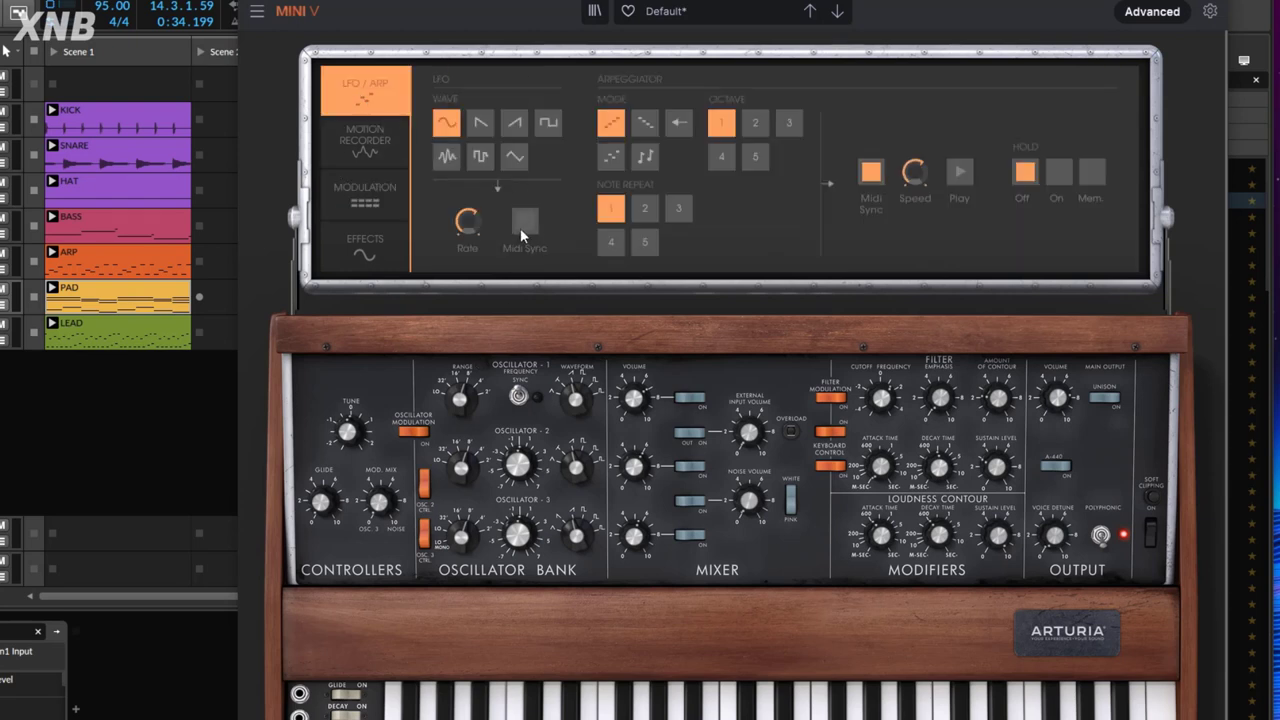
pyautogui.click(363, 200)
pyautogui.click(660, 132)
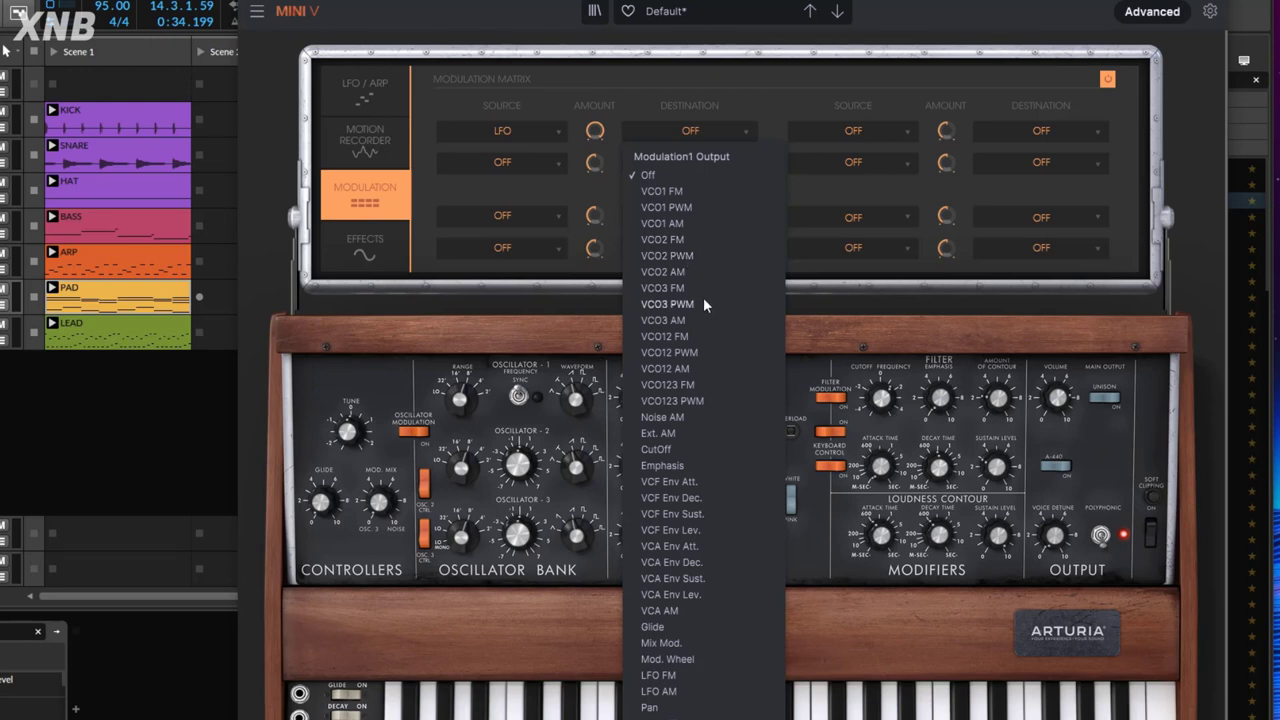
pyautogui.click(683, 385)
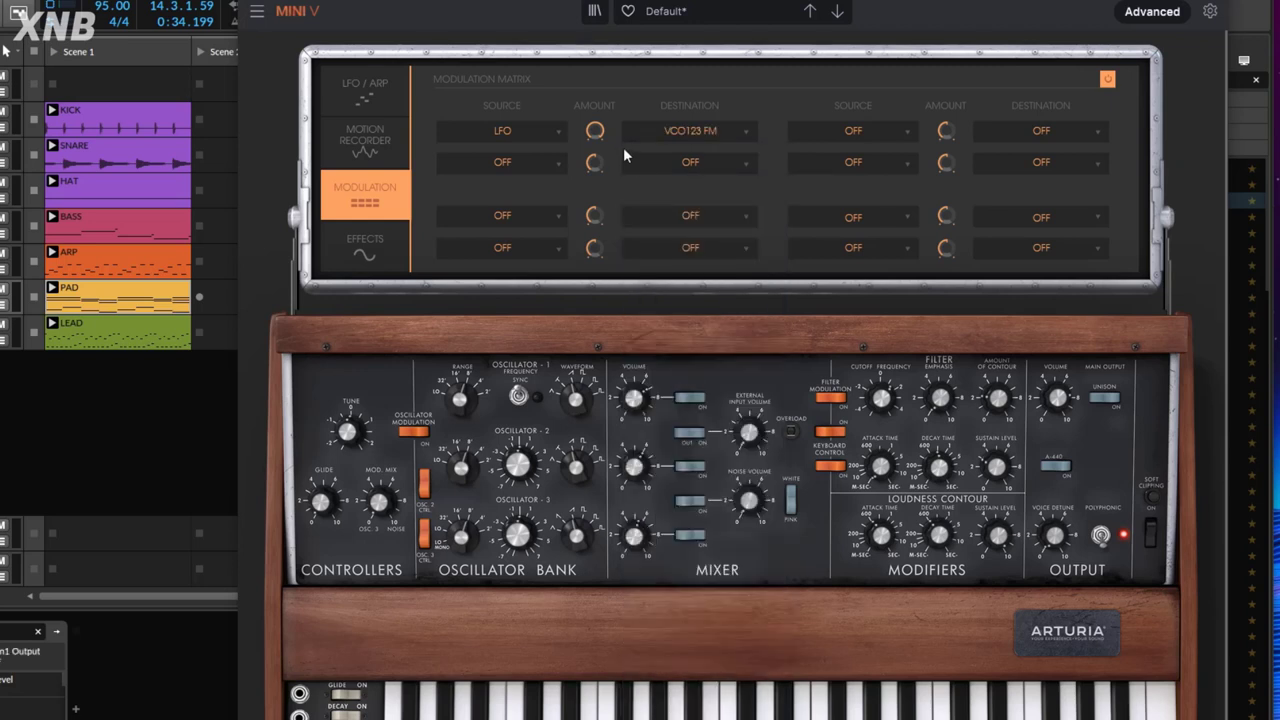
# Audition the pad and set the LFO to VCO123 FM modulation amount to 0.0050.
pyautogui.press('space')
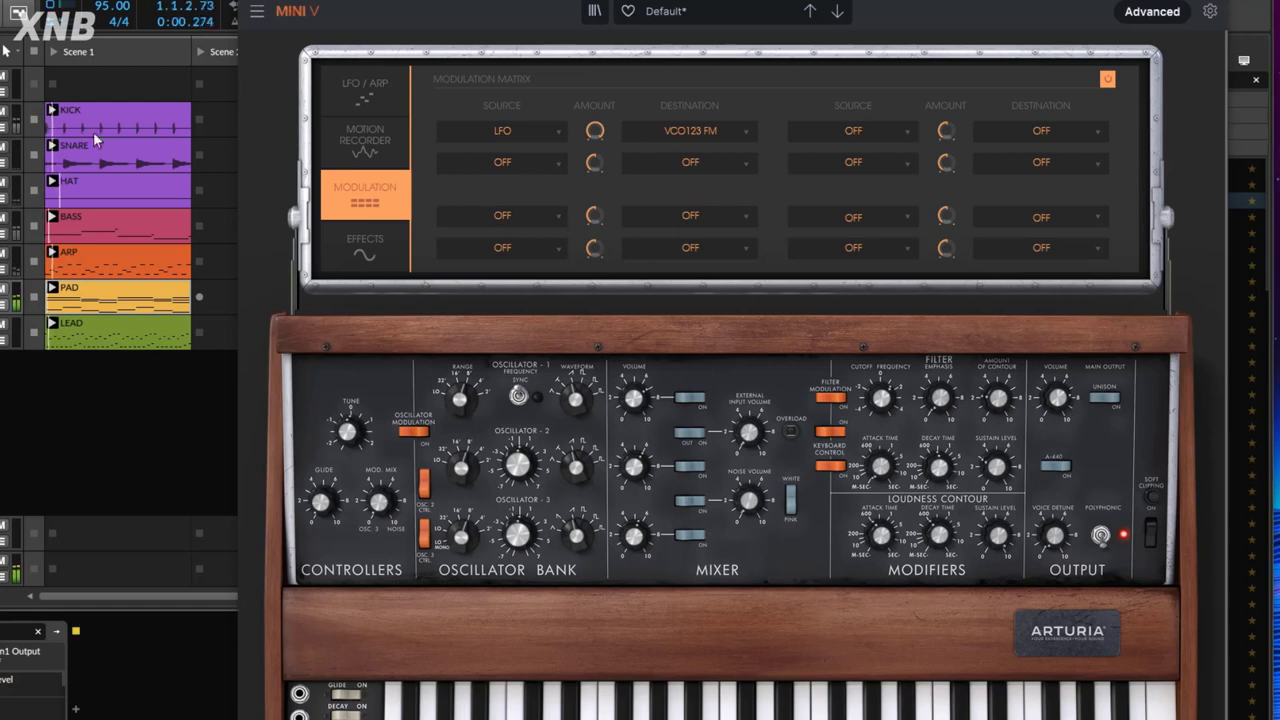
pyautogui.moveTo(600, 131)
pyautogui.moveTo(600, 131); pyautogui.dragTo(600, 214)
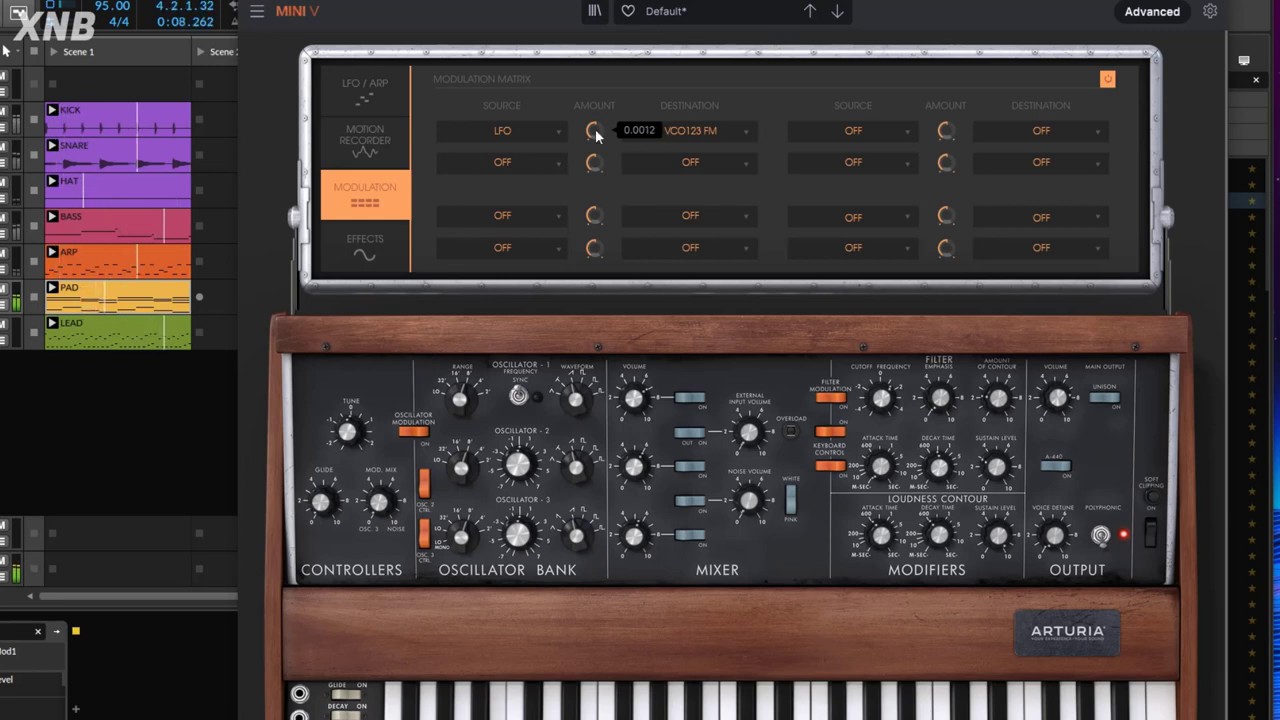
pyautogui.moveTo(598, 130); pyautogui.dragTo(598, 126)
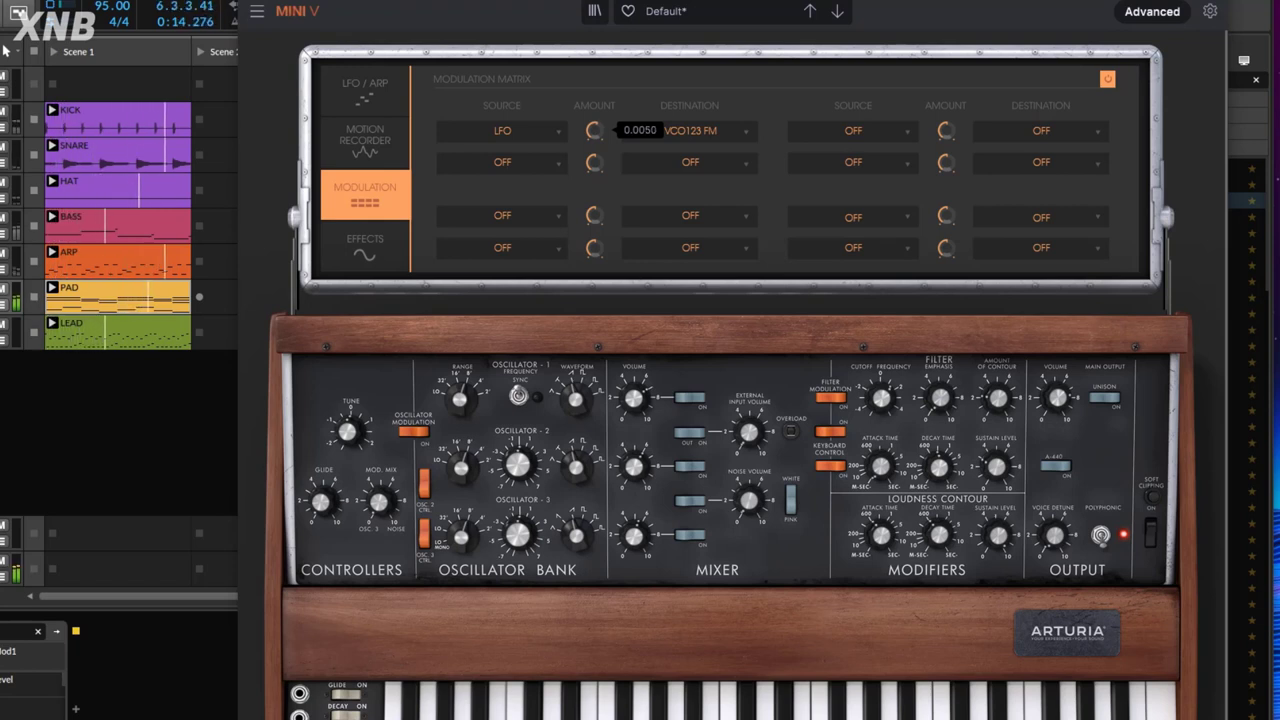
# Remove the LFO to VCO123 FM modulation by setting the first slot's source and destination to Off.
pyautogui.click(366, 100)
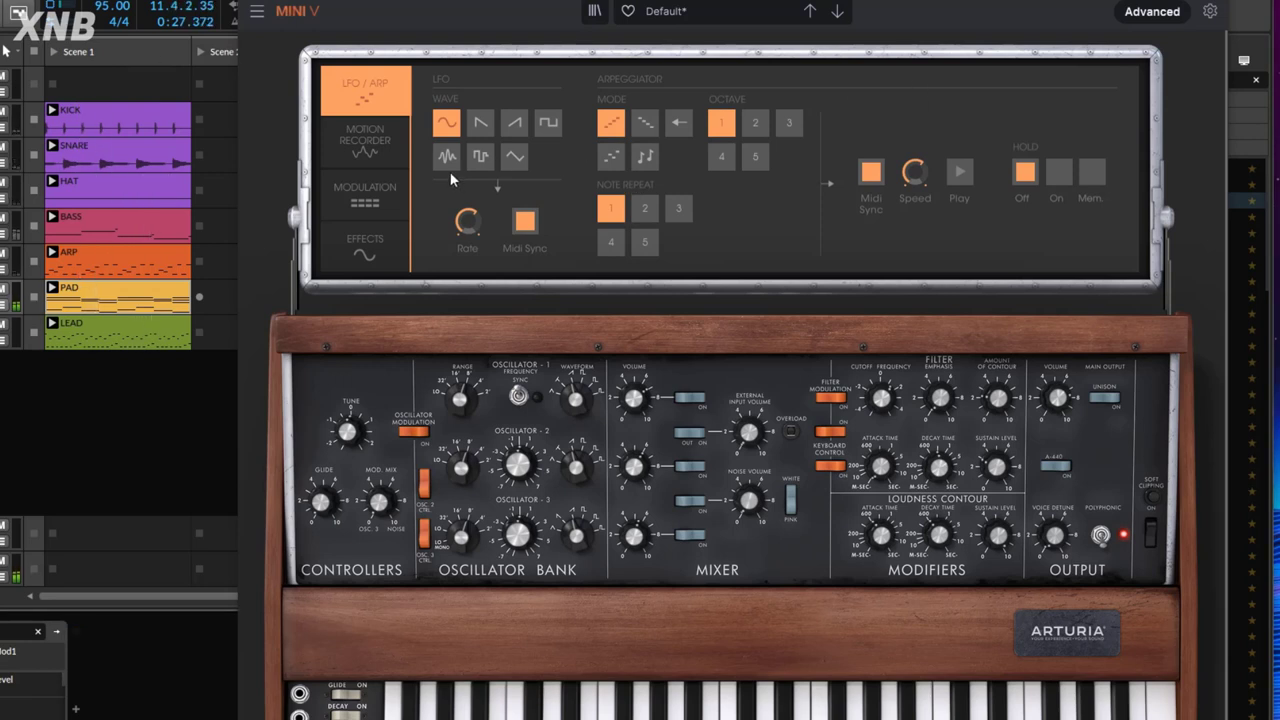
pyautogui.click(367, 185)
pyautogui.click(505, 131)
pyautogui.click(504, 169)
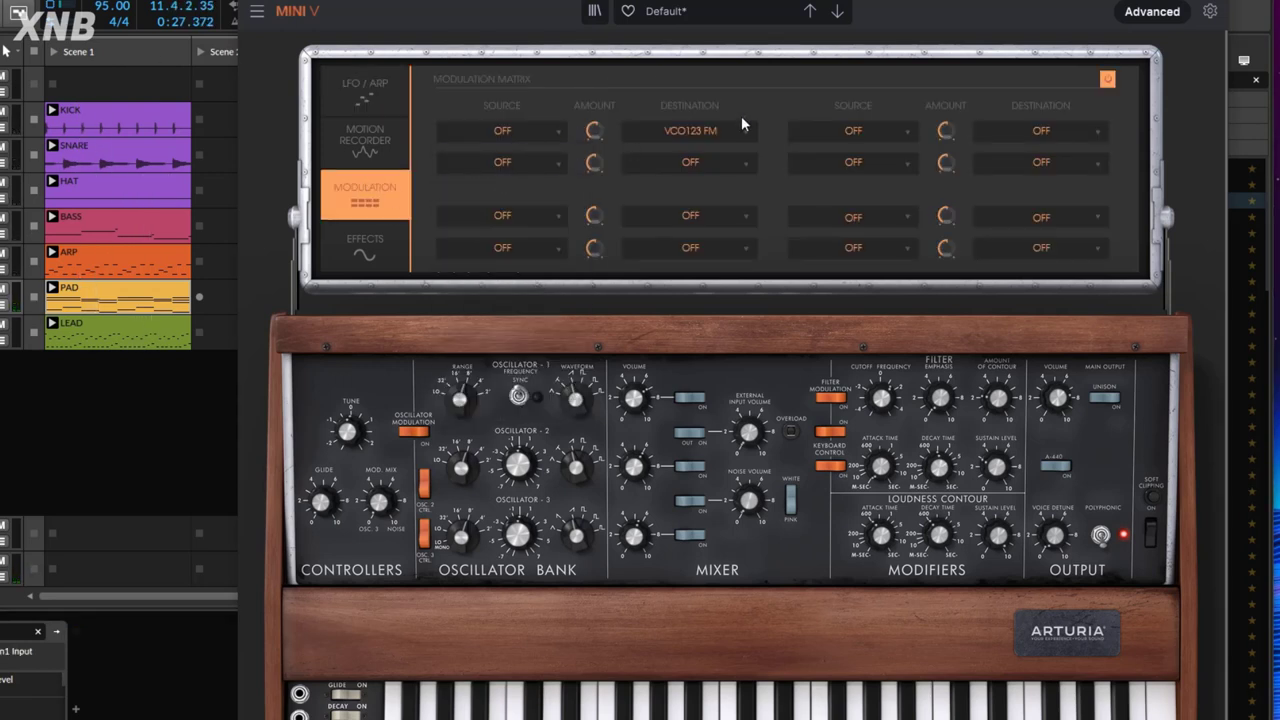
pyautogui.click(710, 132)
pyautogui.click(652, 170)
# Set the Motion Recorder's curve 1 destination to VCO123 FM.
pyautogui.click(380, 134)
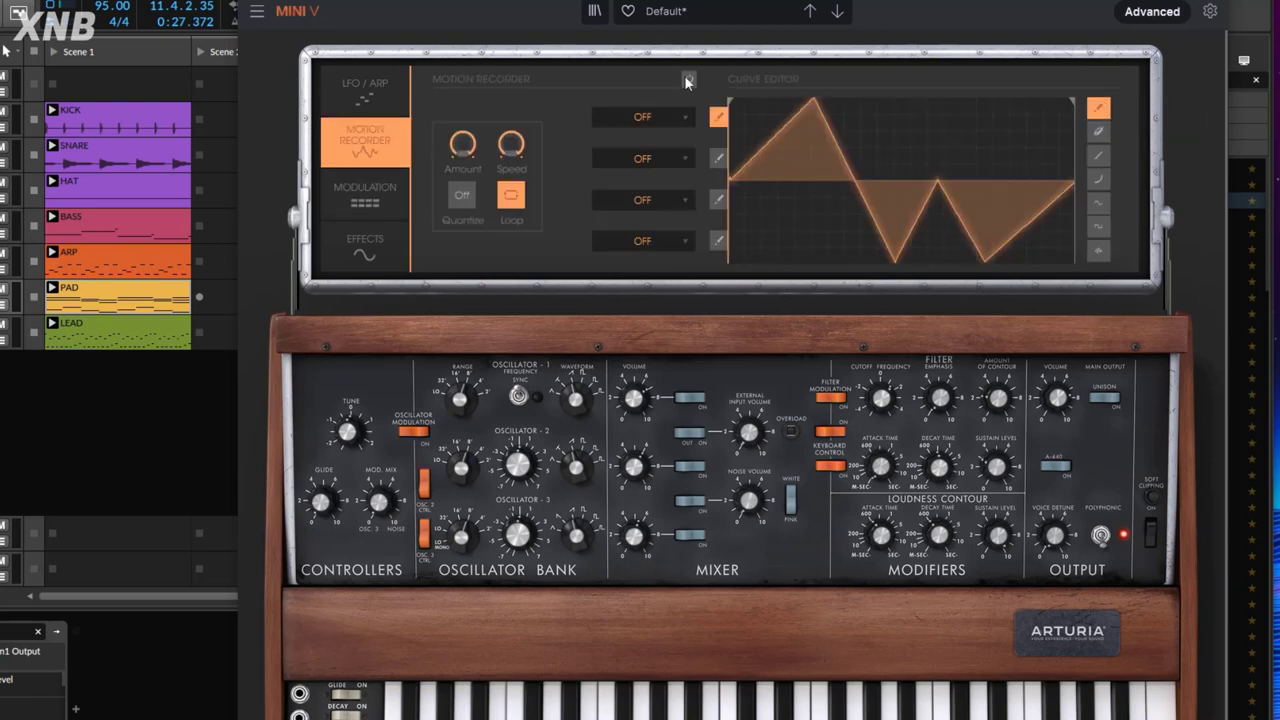
pyautogui.click(677, 119)
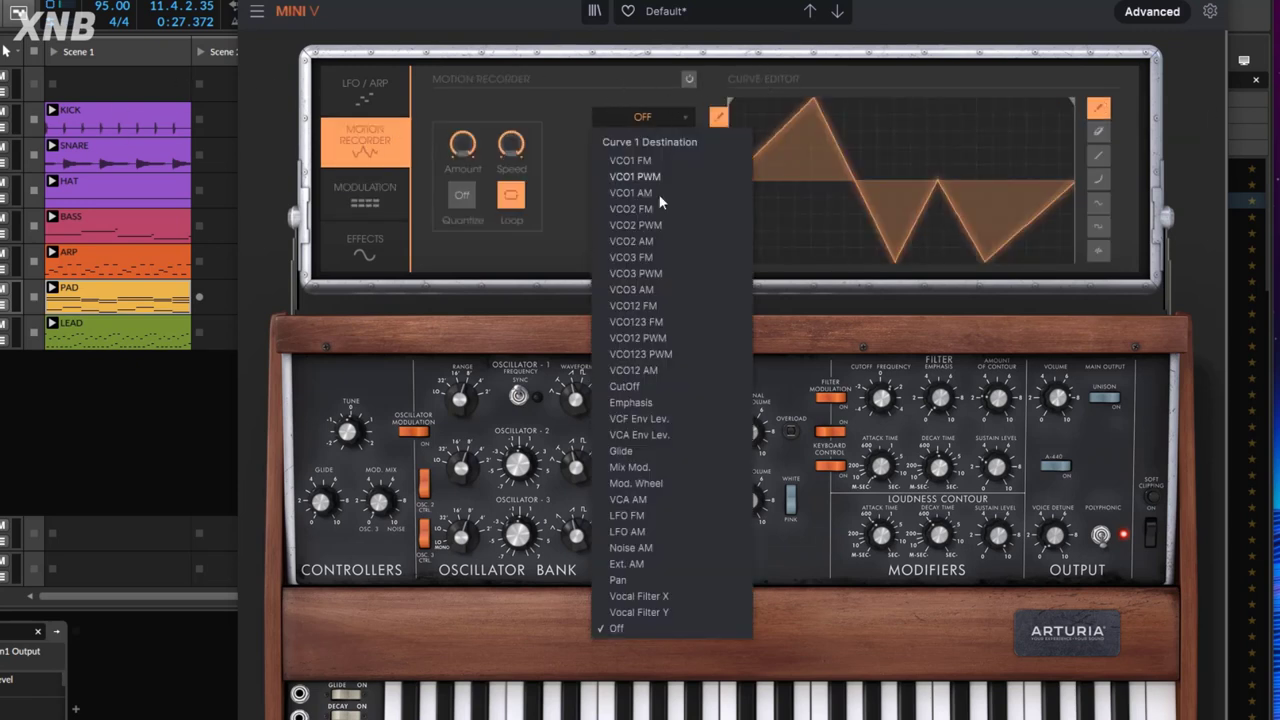
pyautogui.click(652, 322)
# Try adding noise over the default zigzag shape of curve 1.
pyautogui.click(1098, 251)
pyautogui.moveTo(731, 173); pyautogui.dragTo(1022, 182)
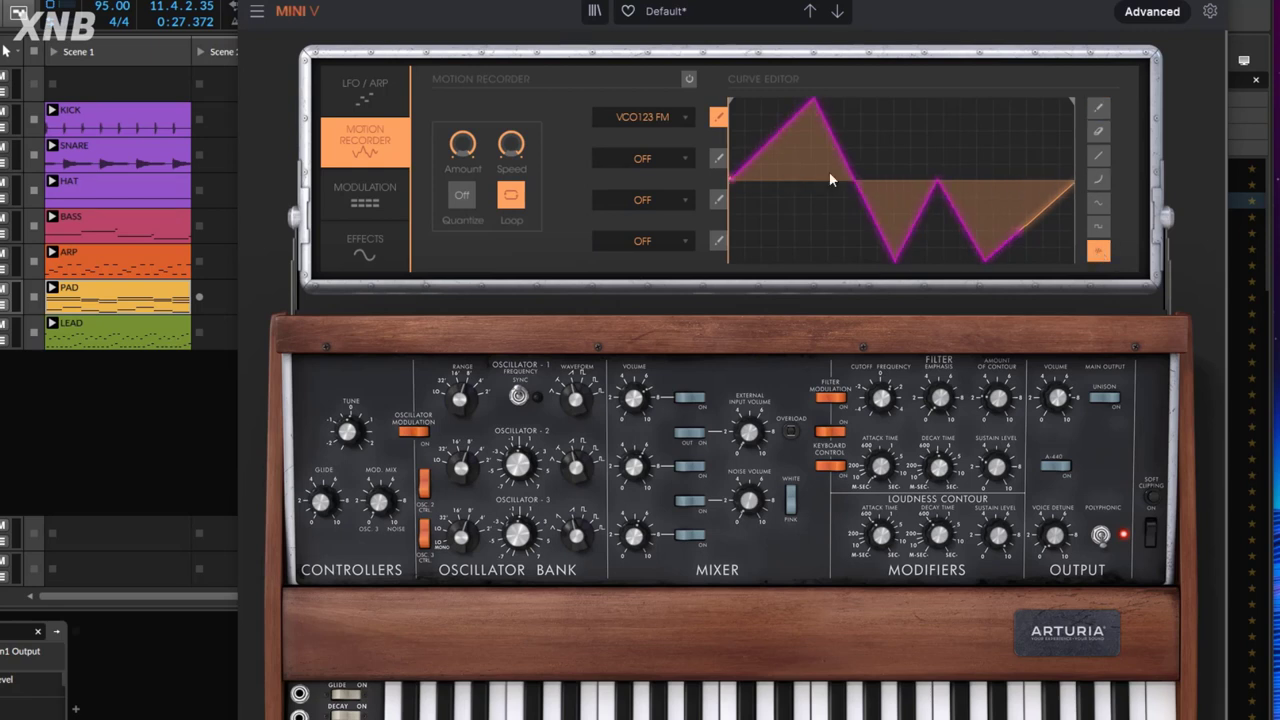
pyautogui.moveTo(724, 176); pyautogui.dragTo(753, 187)
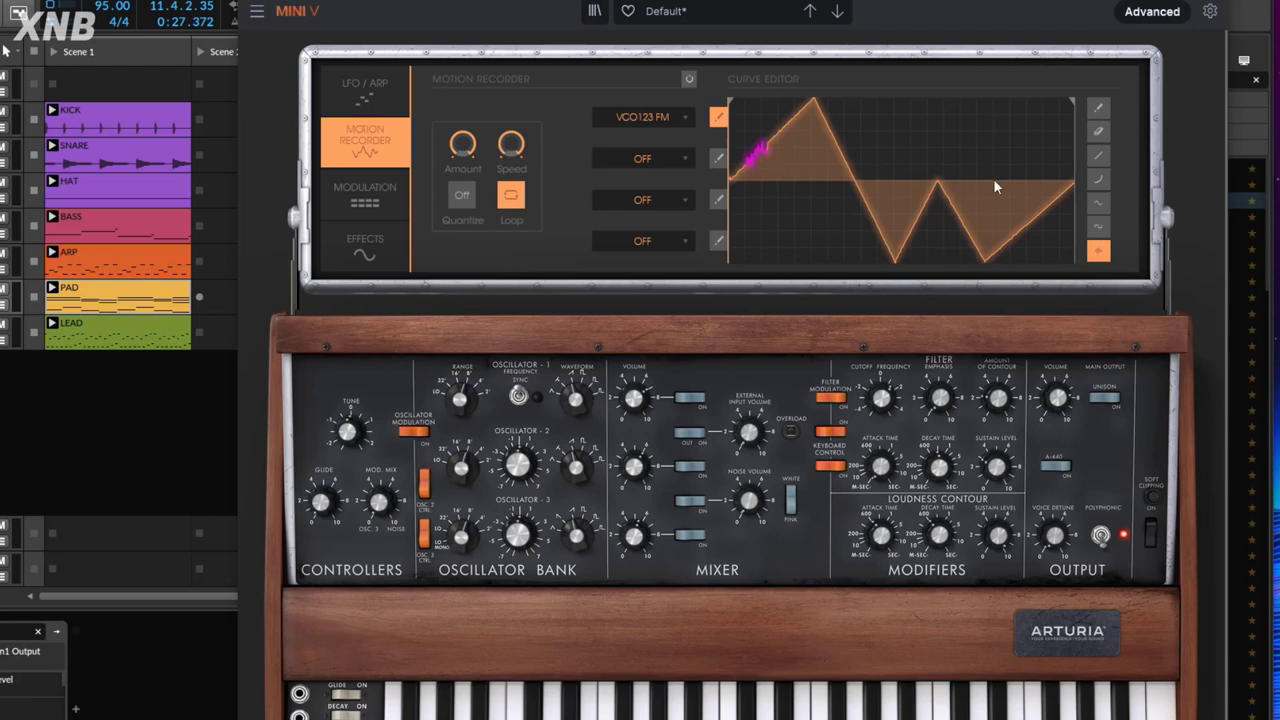
# Redraw curve 1 as a straight centre line with noise along it and audition the pad.
pyautogui.click(1098, 155)
pyautogui.moveTo(1077, 186); pyautogui.dragTo(718, 188)
pyautogui.click(1098, 250)
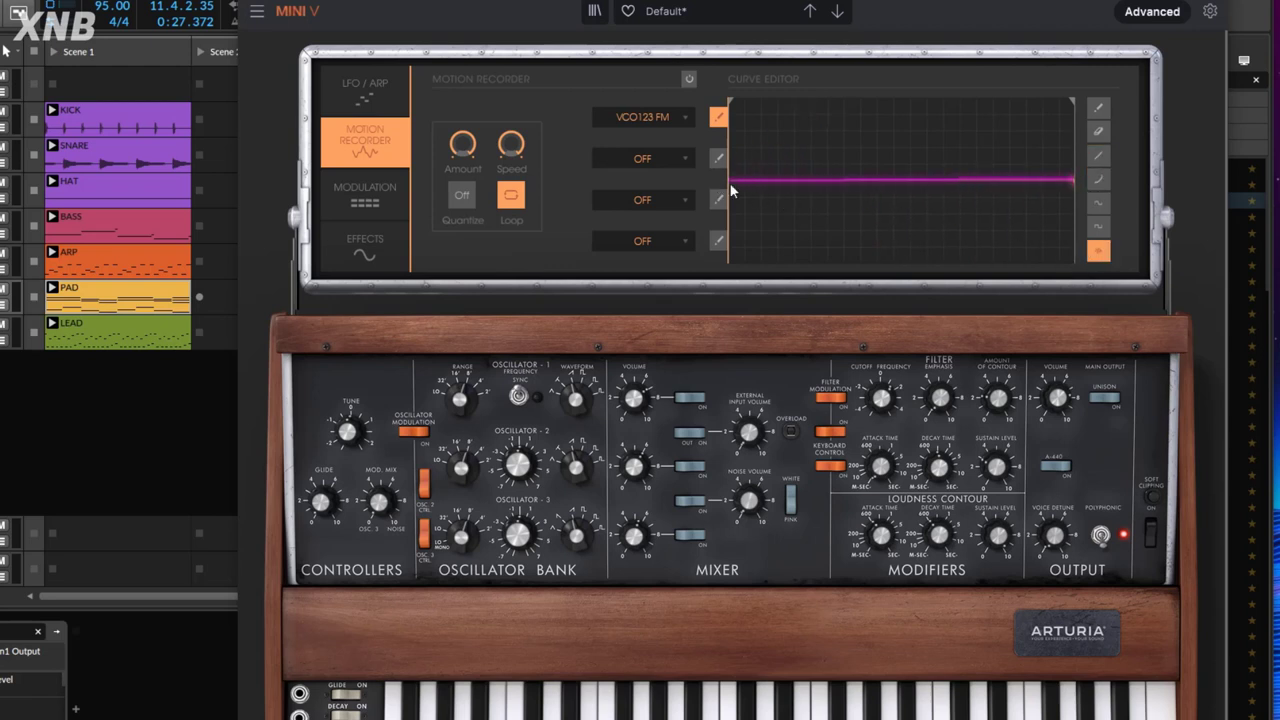
pyautogui.moveTo(1075, 181)
pyautogui.mouseDown()
pyautogui.moveTo(1090, 173)
pyautogui.moveTo(1087, 186)
pyautogui.mouseUp()
pyautogui.click(468, 145)
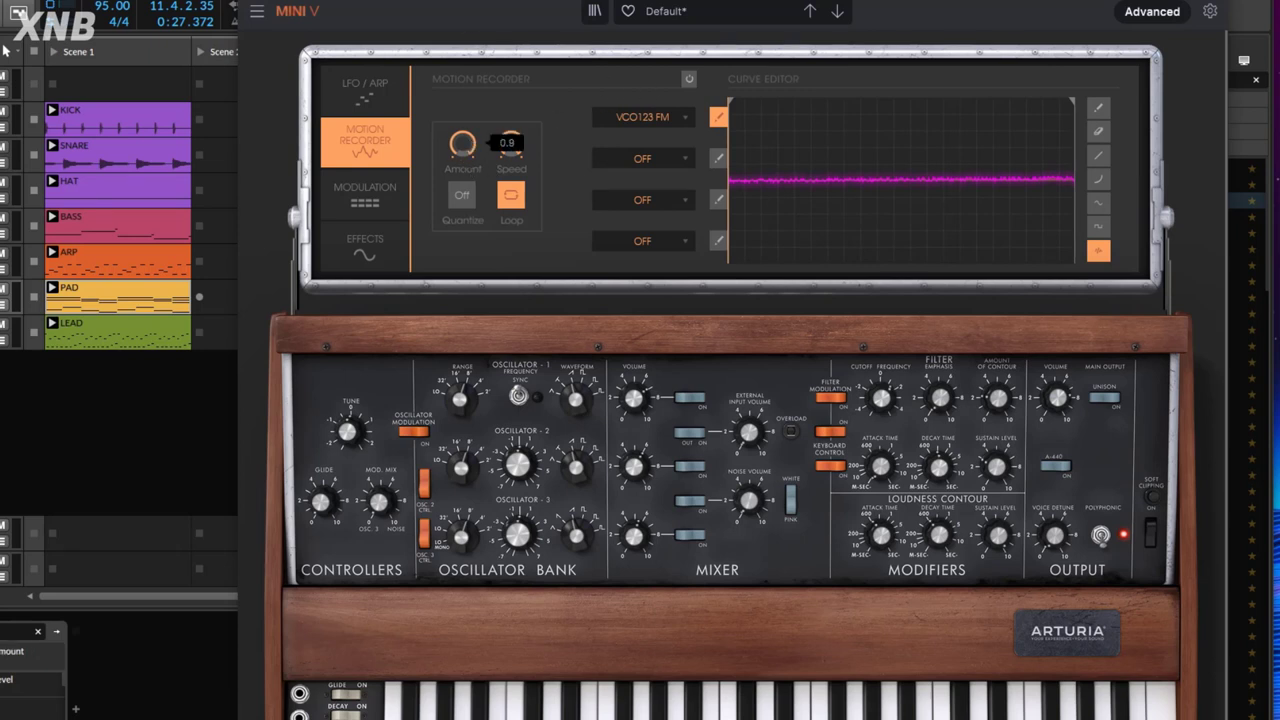
pyautogui.press('space')
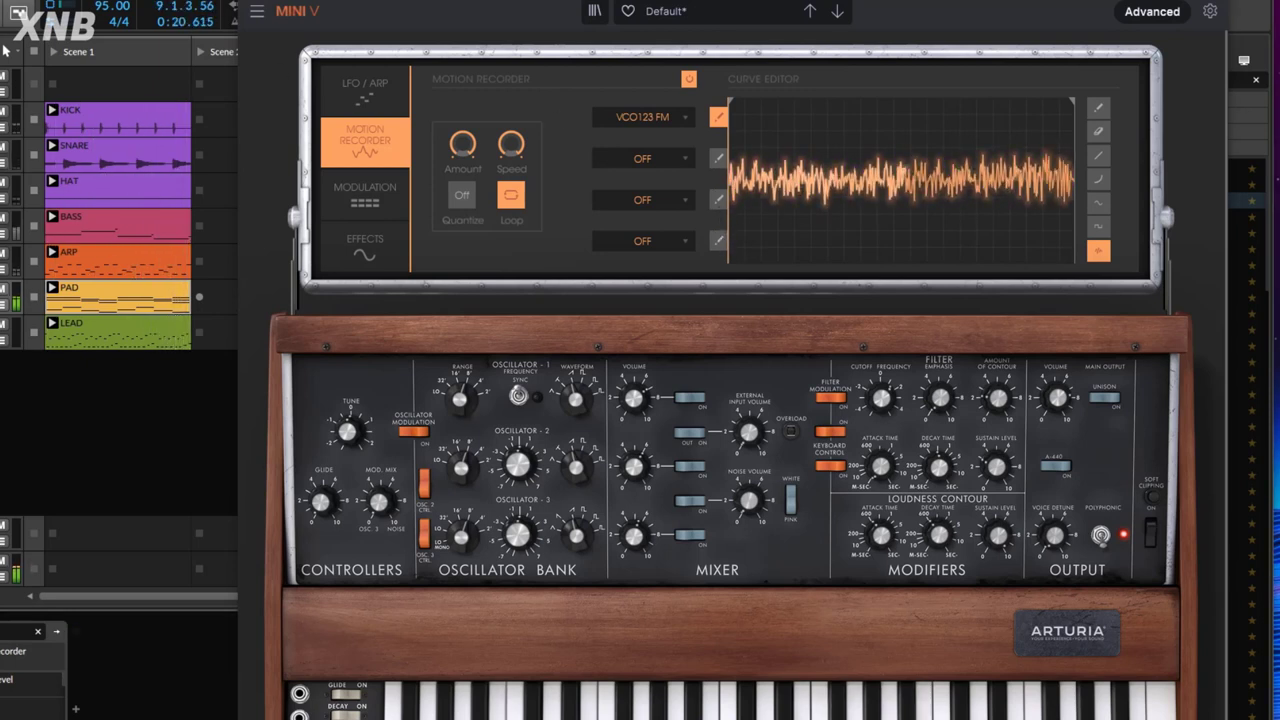
# Erase curve 1 back to a flat line and redraw only fine noise along the centre.
pyautogui.moveTo(1075, 178)
pyautogui.mouseDown()
pyautogui.moveTo(907, 176)
pyautogui.moveTo(668, 203)
pyautogui.mouseUp()
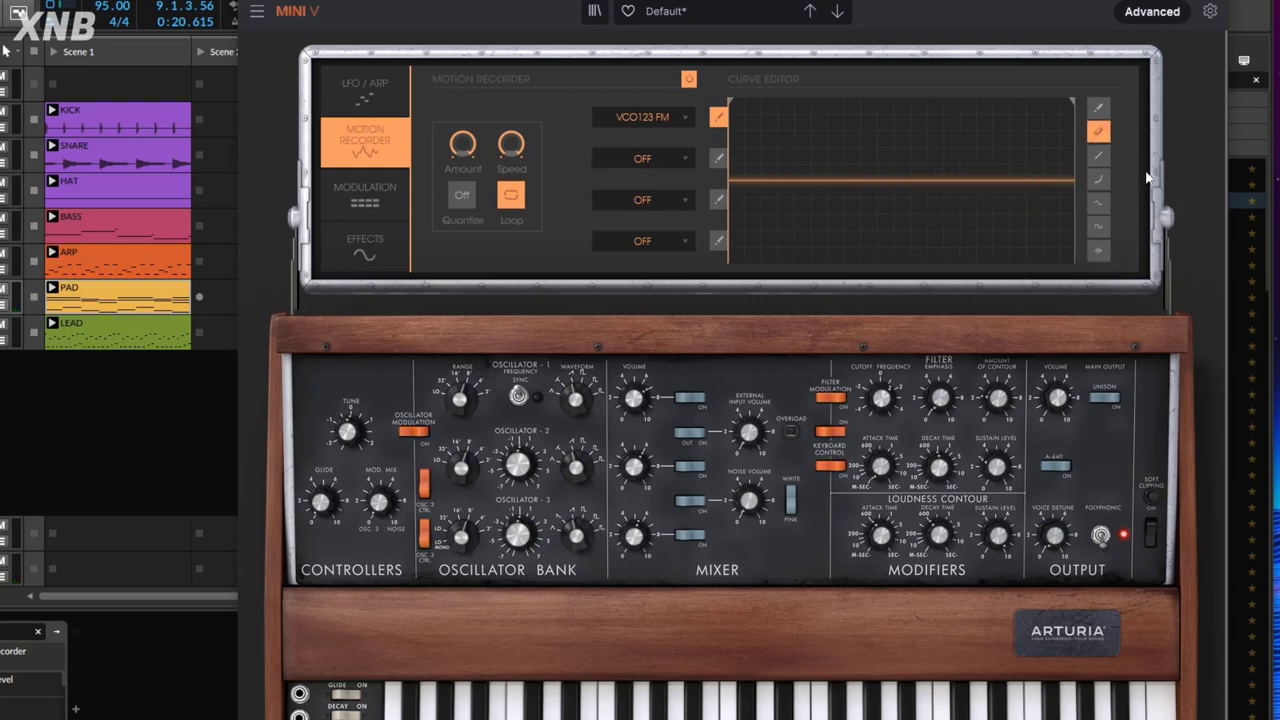
pyautogui.moveTo(1070, 179); pyautogui.dragTo(878, 180)
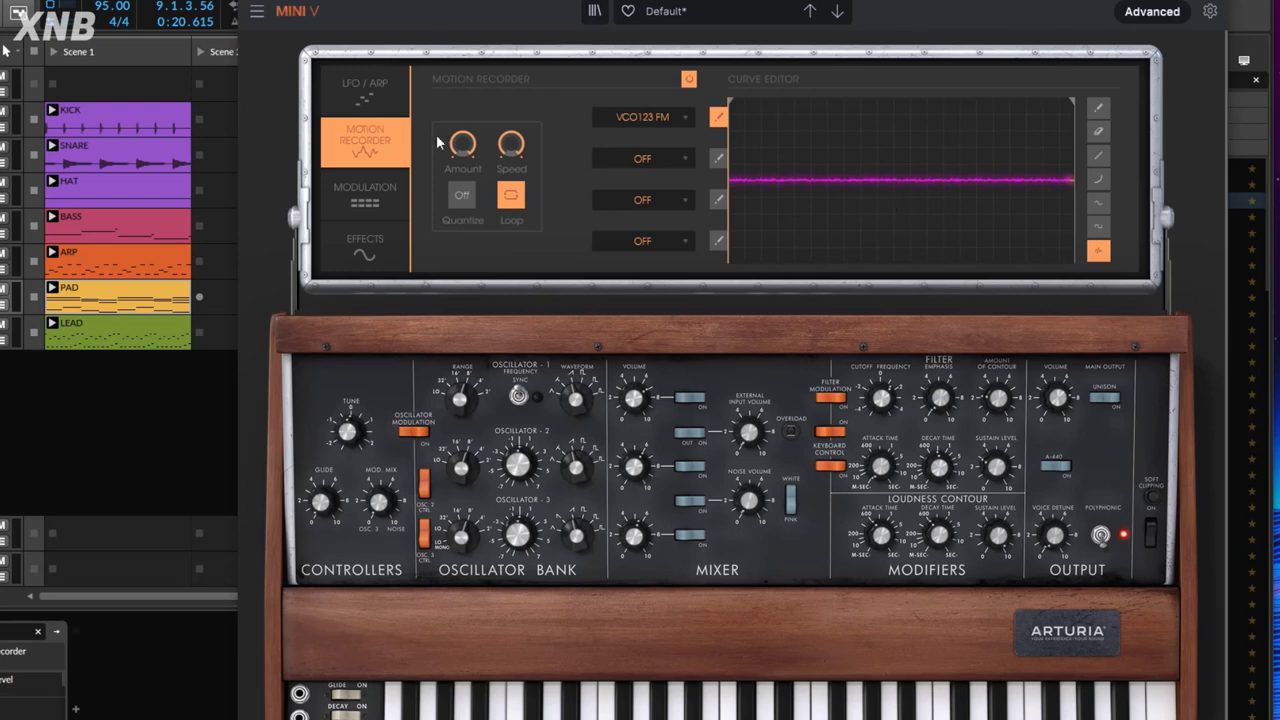
# Play the pad and compare it with the Motion Recorder switched off and on.
pyautogui.press('space')
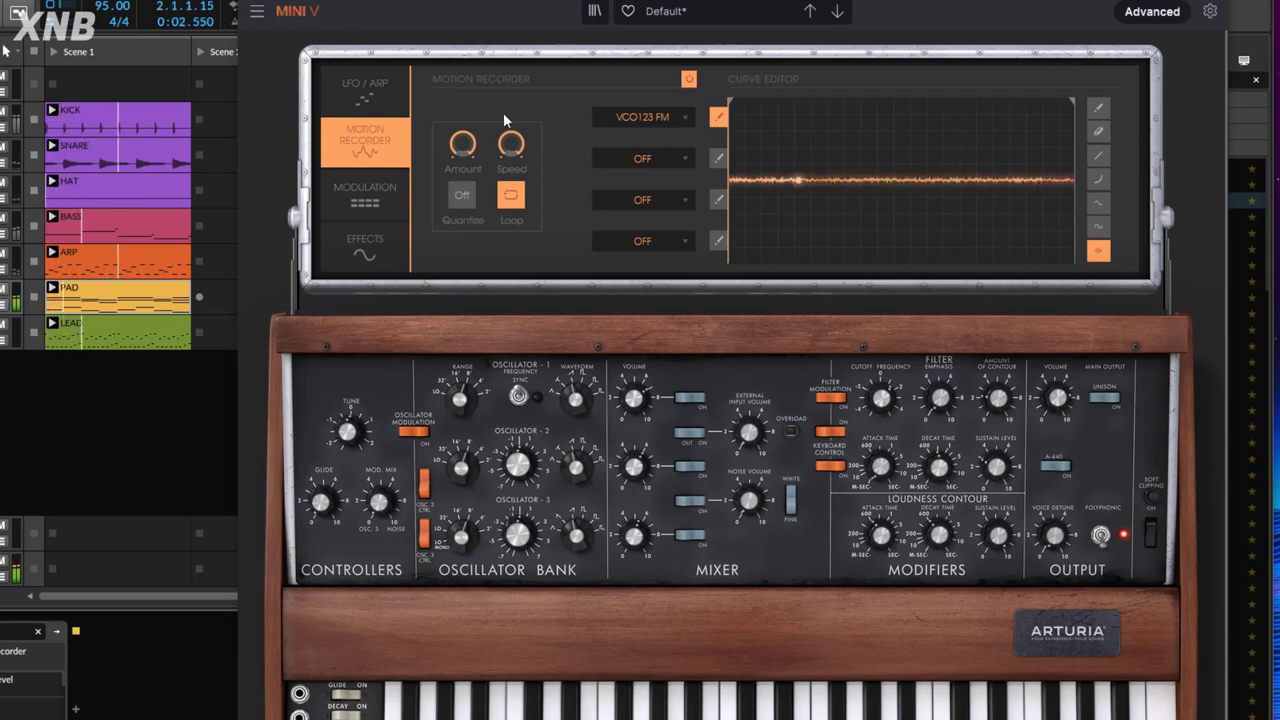
pyautogui.click(689, 80)
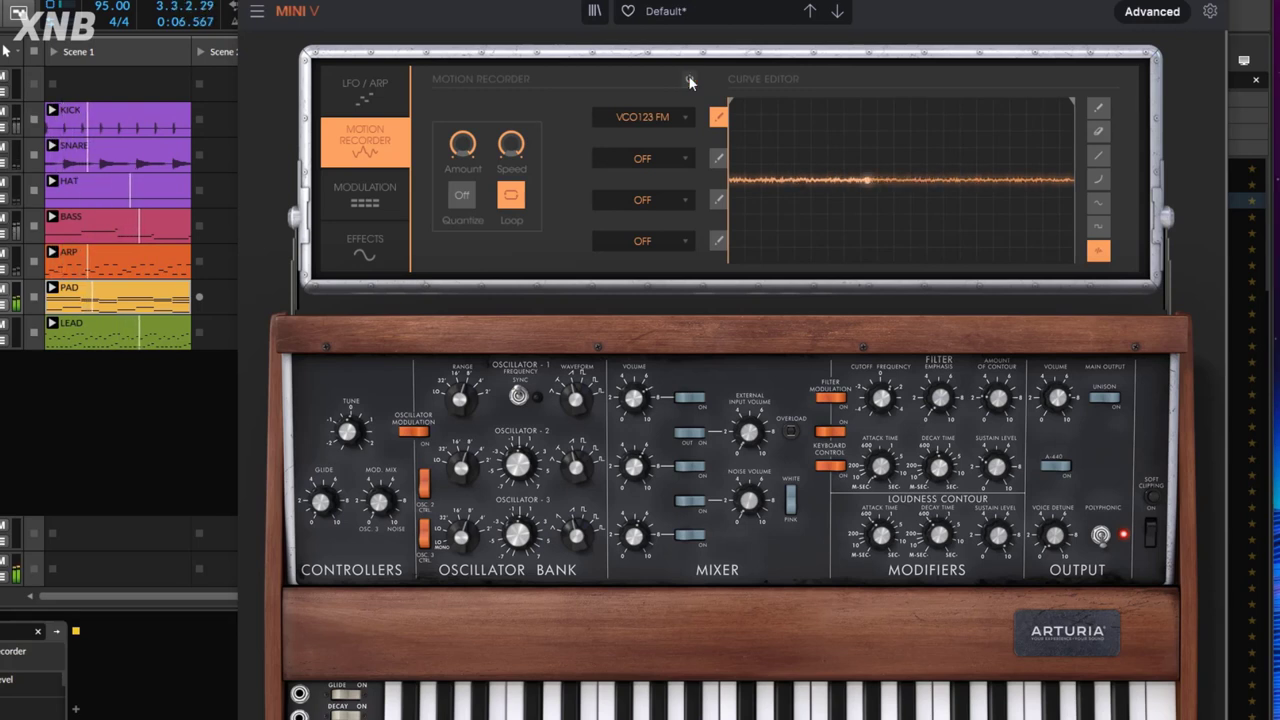
pyautogui.click(689, 80)
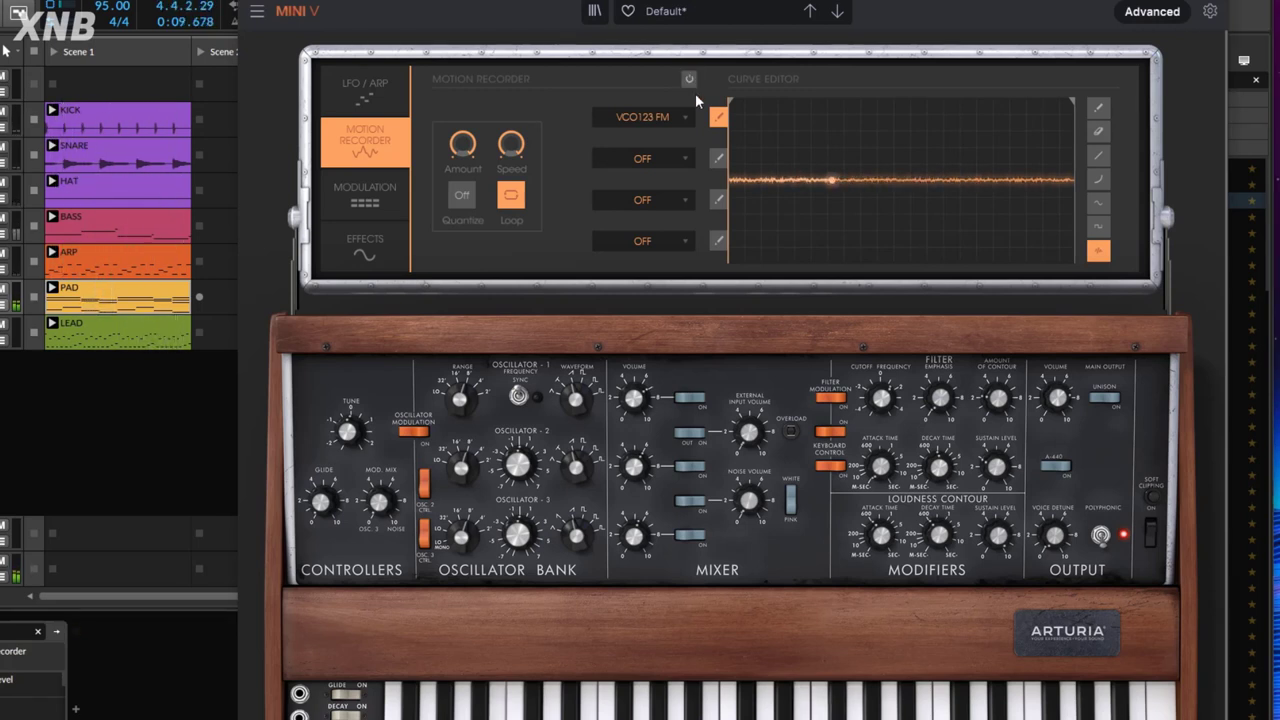
pyautogui.click(689, 80)
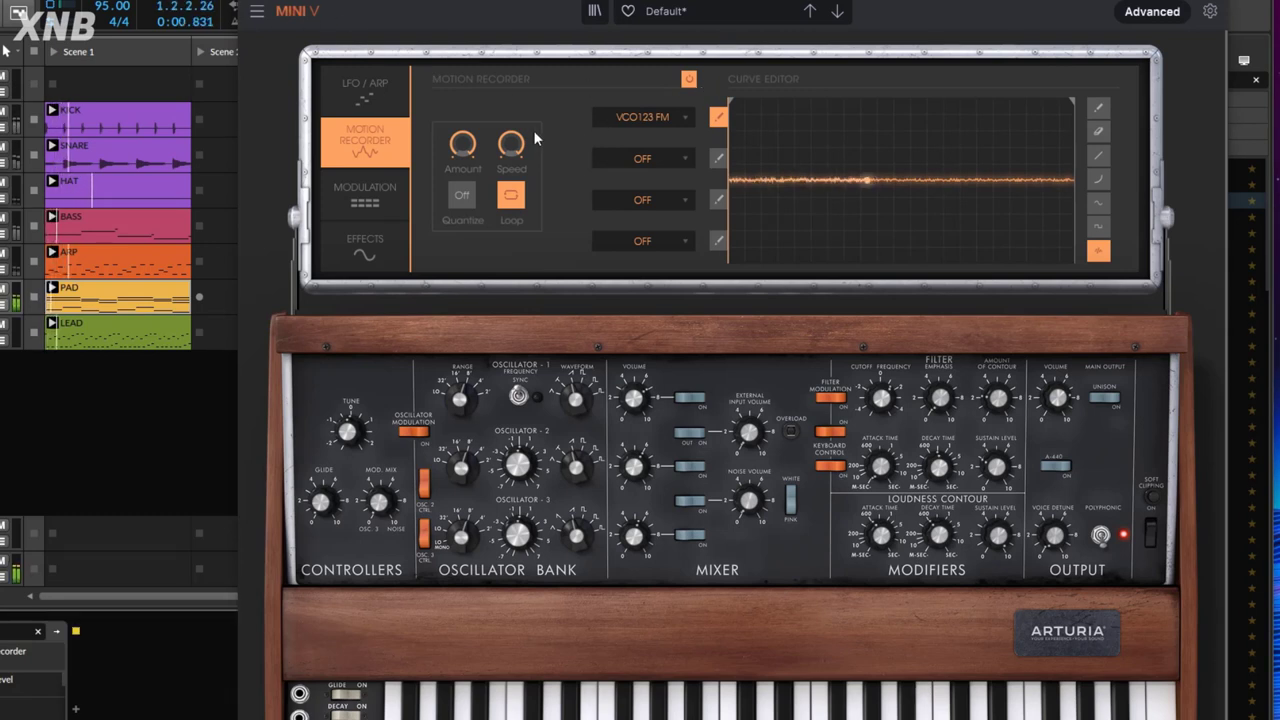
# Adjust the Motion Recorder speed, set the Curve 1 Amount to 0.352, and close the Mini V3 window.
pyautogui.moveTo(512, 146); pyautogui.dragTo(512, 164)
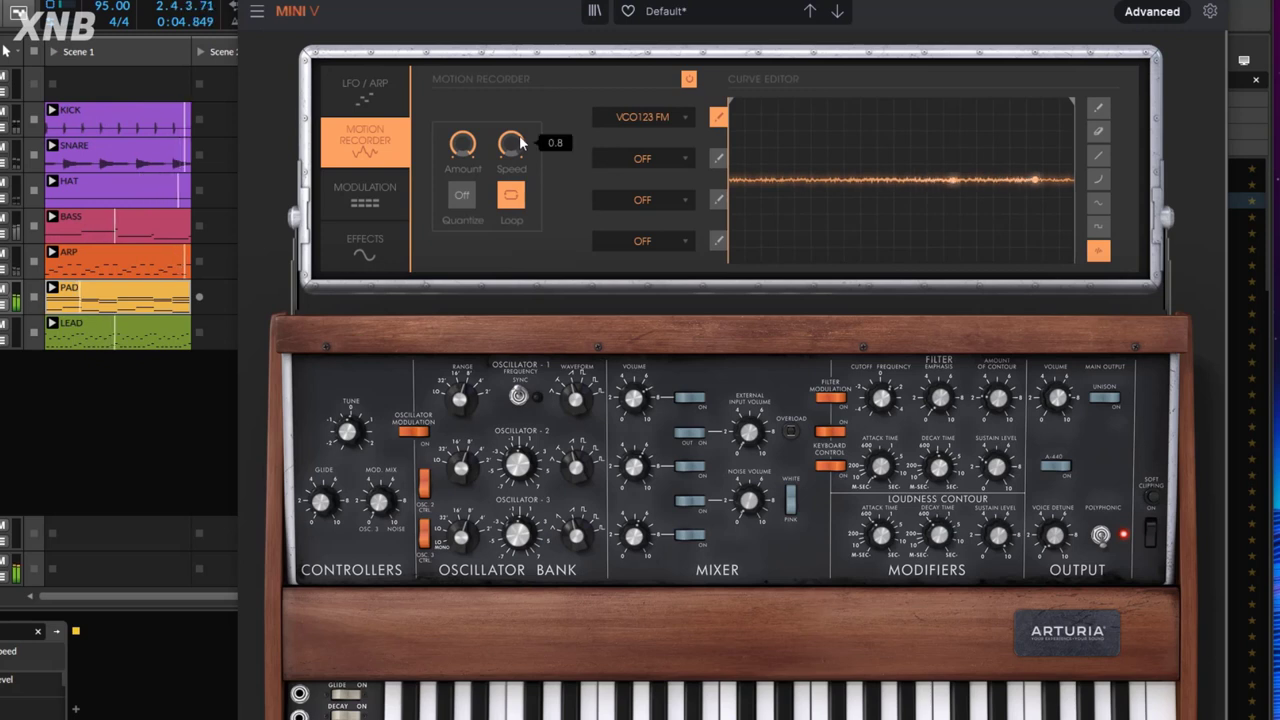
pyautogui.moveTo(499, 130)
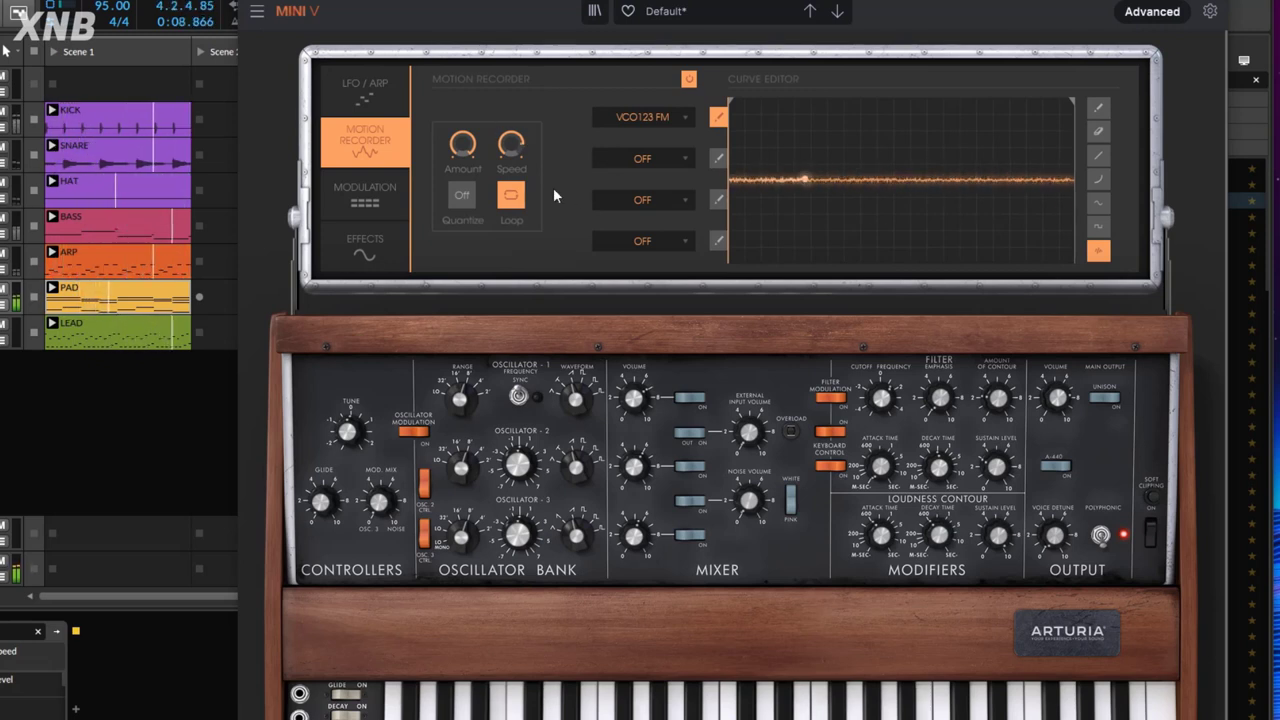
pyautogui.moveTo(457, 139); pyautogui.dragTo(457, 220)
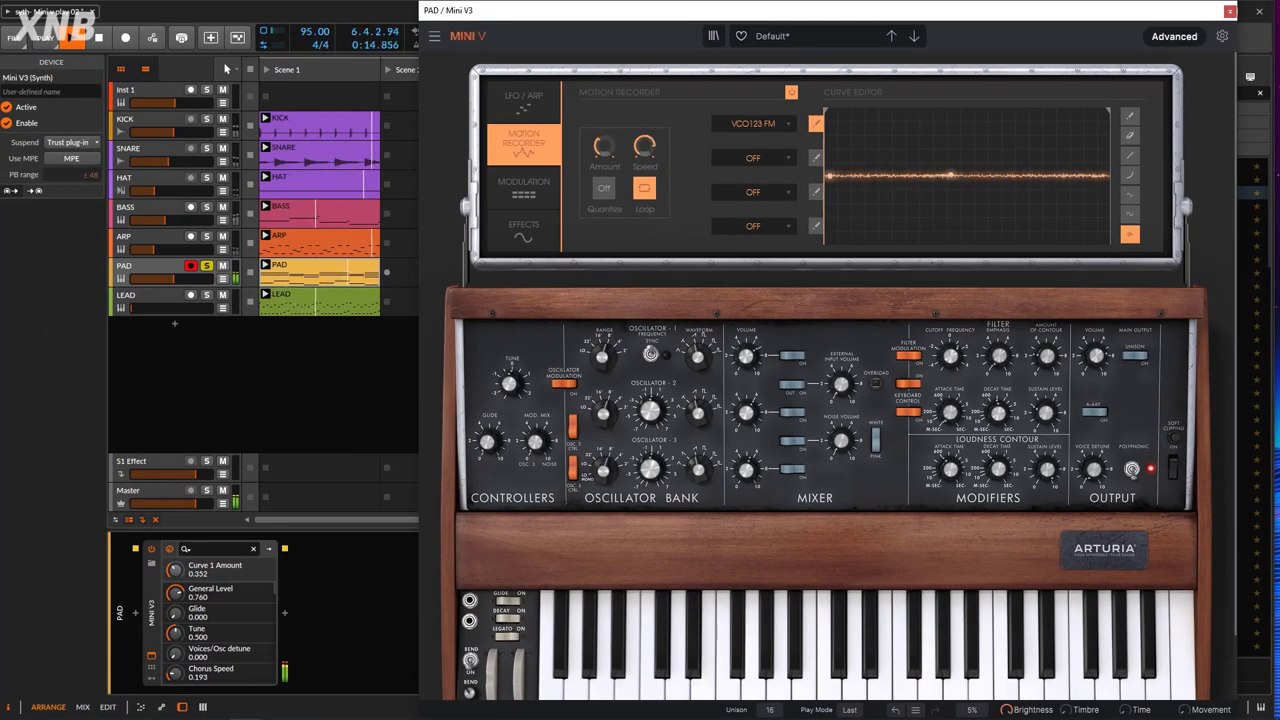
pyautogui.click(1188, 38)
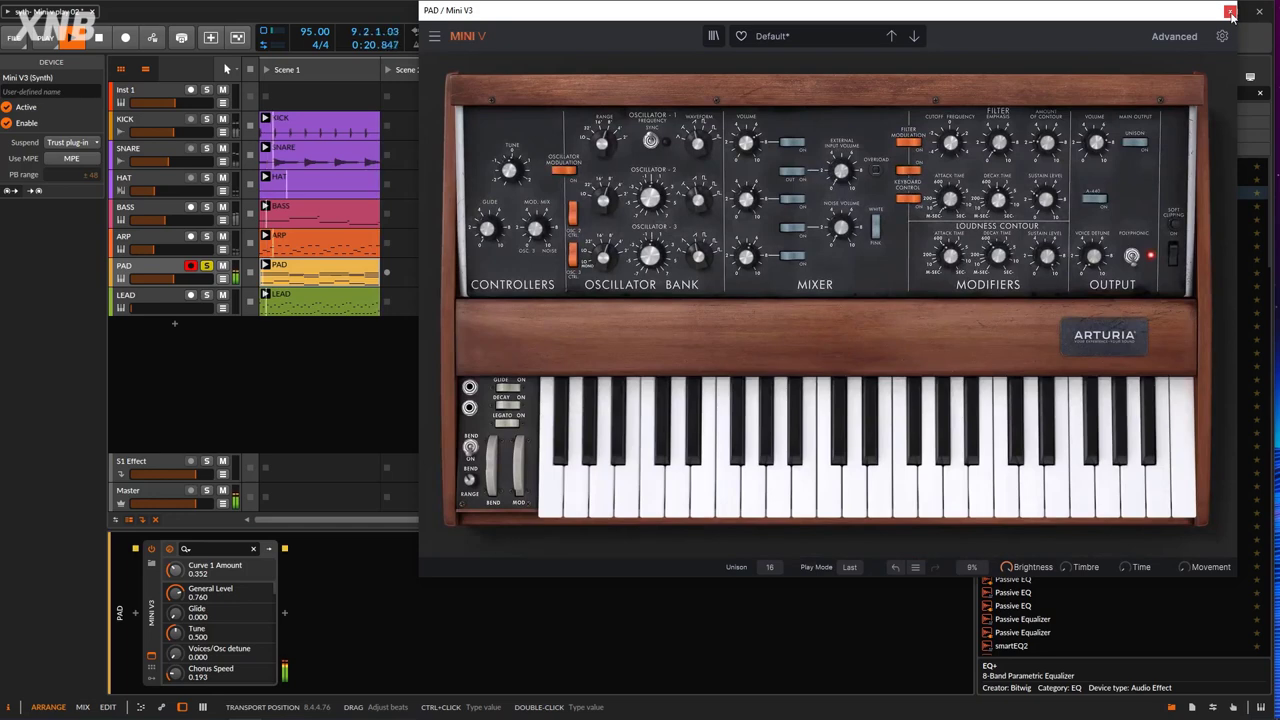
pyautogui.click(1230, 12)
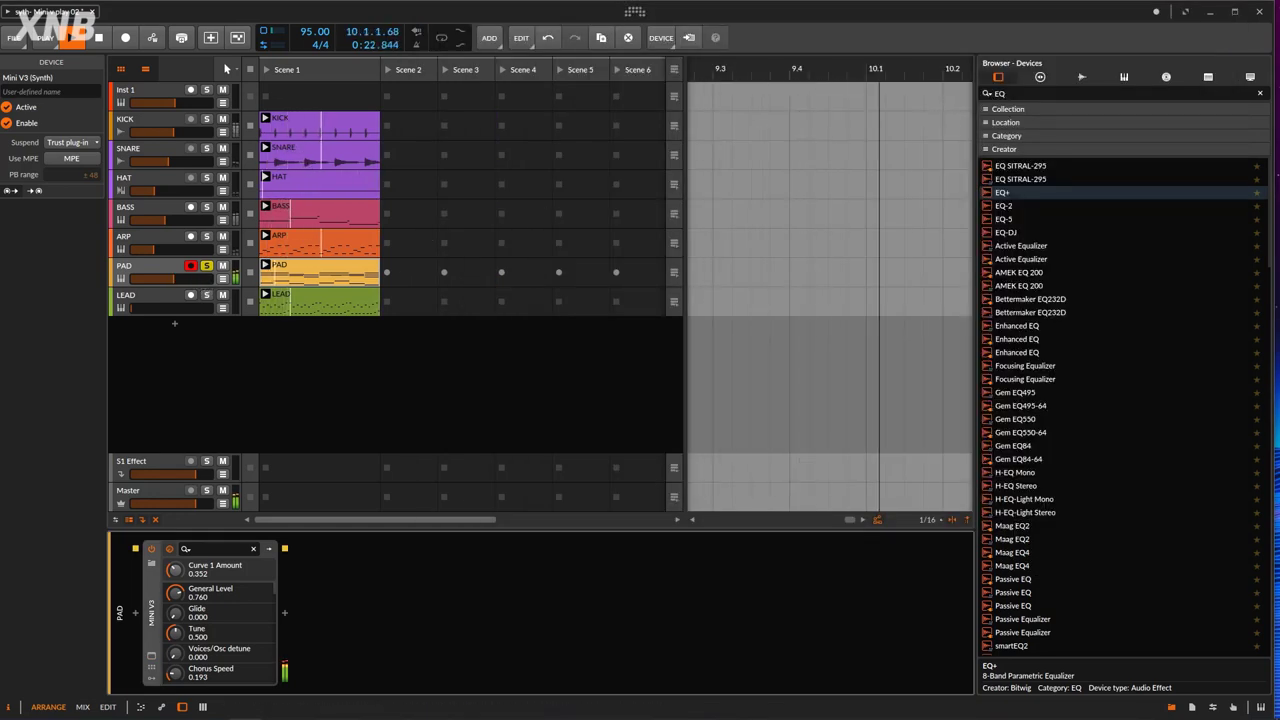
# Lower the PAD track's volume slightly and take the track out of solo.
pyautogui.moveTo(168, 279)
pyautogui.mouseDown()
pyautogui.moveTo(143, 283)
pyautogui.moveTo(161, 280)
pyautogui.mouseUp()
pyautogui.click(207, 266)
pyautogui.click(191, 266)
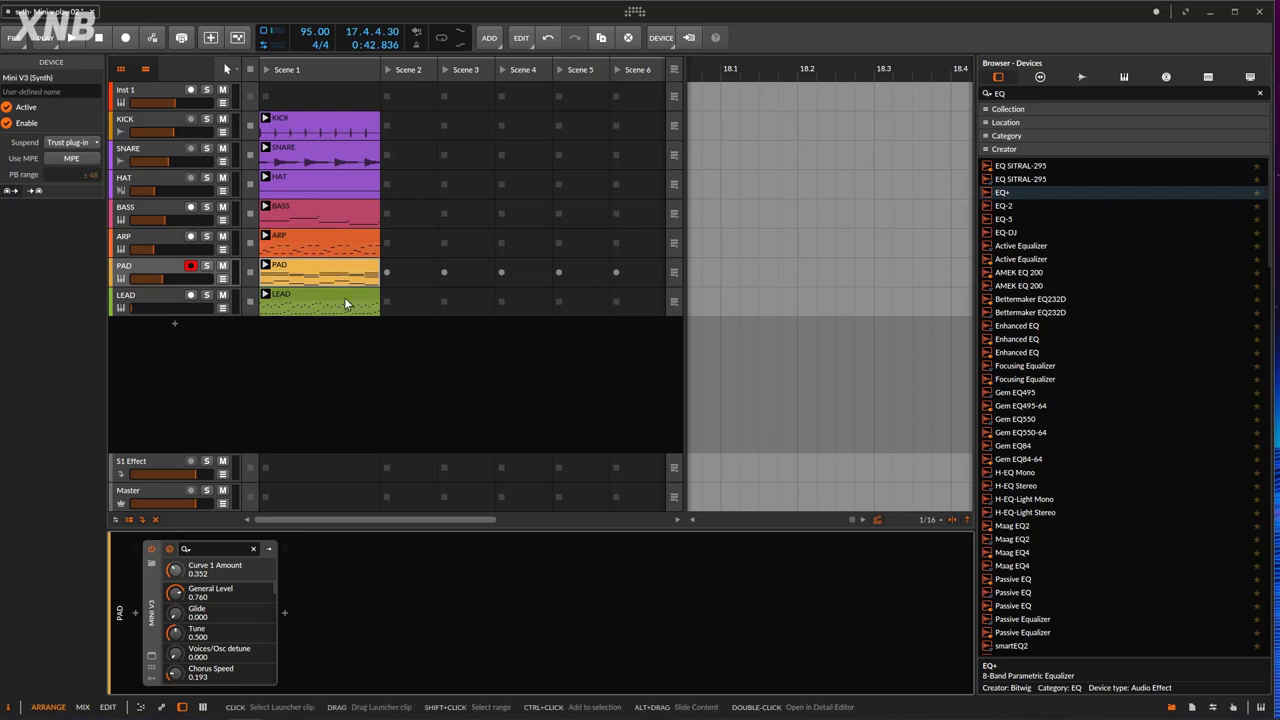
# Add EQ+ after Mini V3 on the PAD track and copy Kickstart from the ARP track to the end of the PAD chain.
pyautogui.click(155, 272)
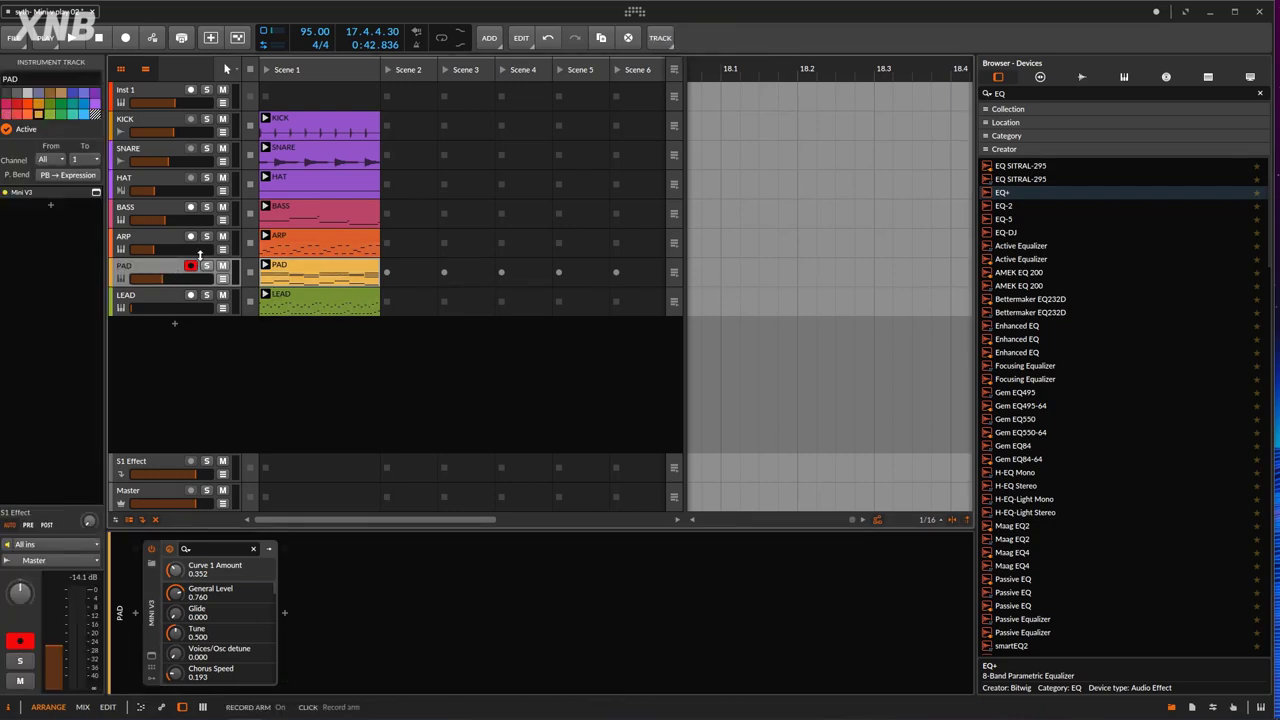
pyautogui.moveTo(1020, 193); pyautogui.dragTo(527, 600)
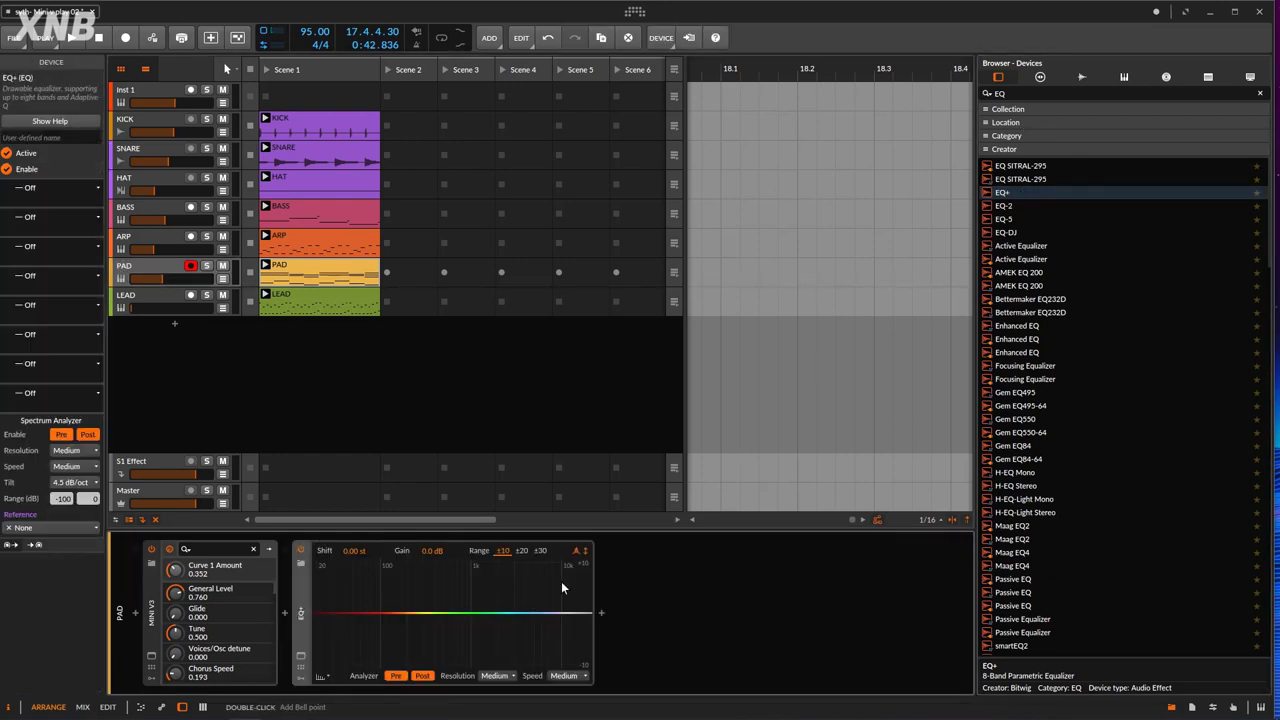
pyautogui.click(170, 236)
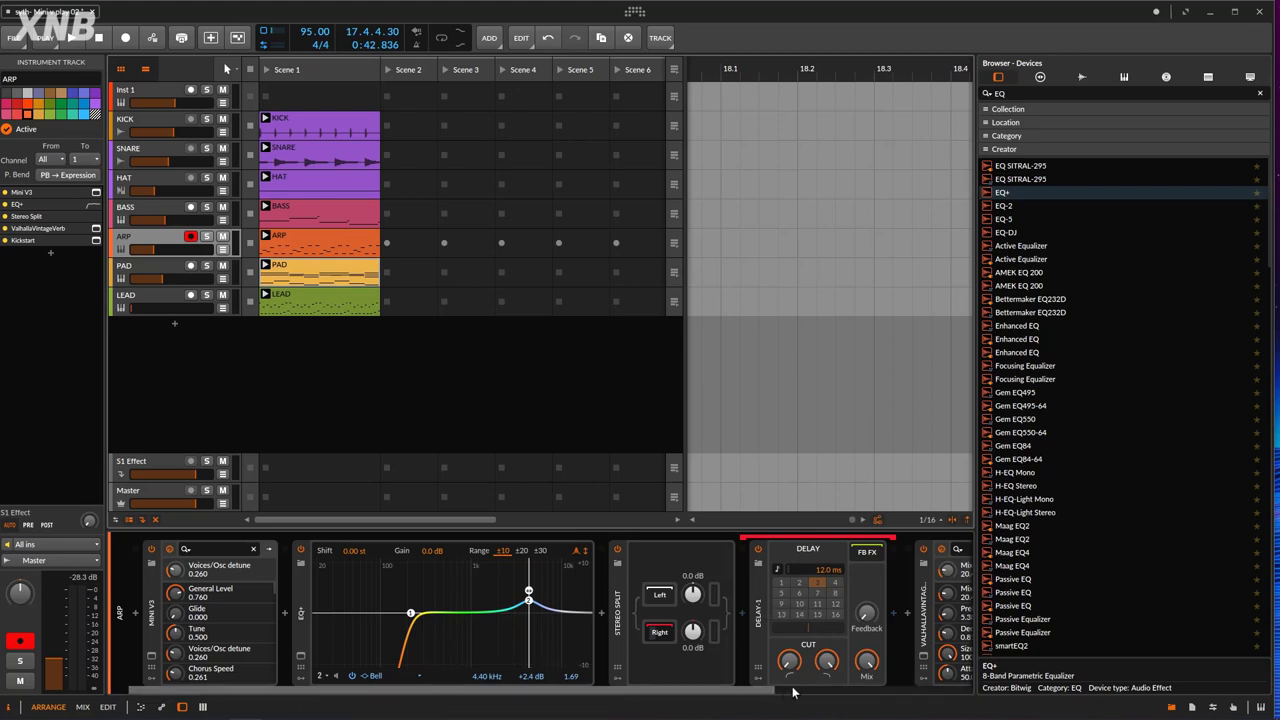
pyautogui.moveTo(762, 692); pyautogui.dragTo(1016, 677)
pyautogui.click(822, 600)
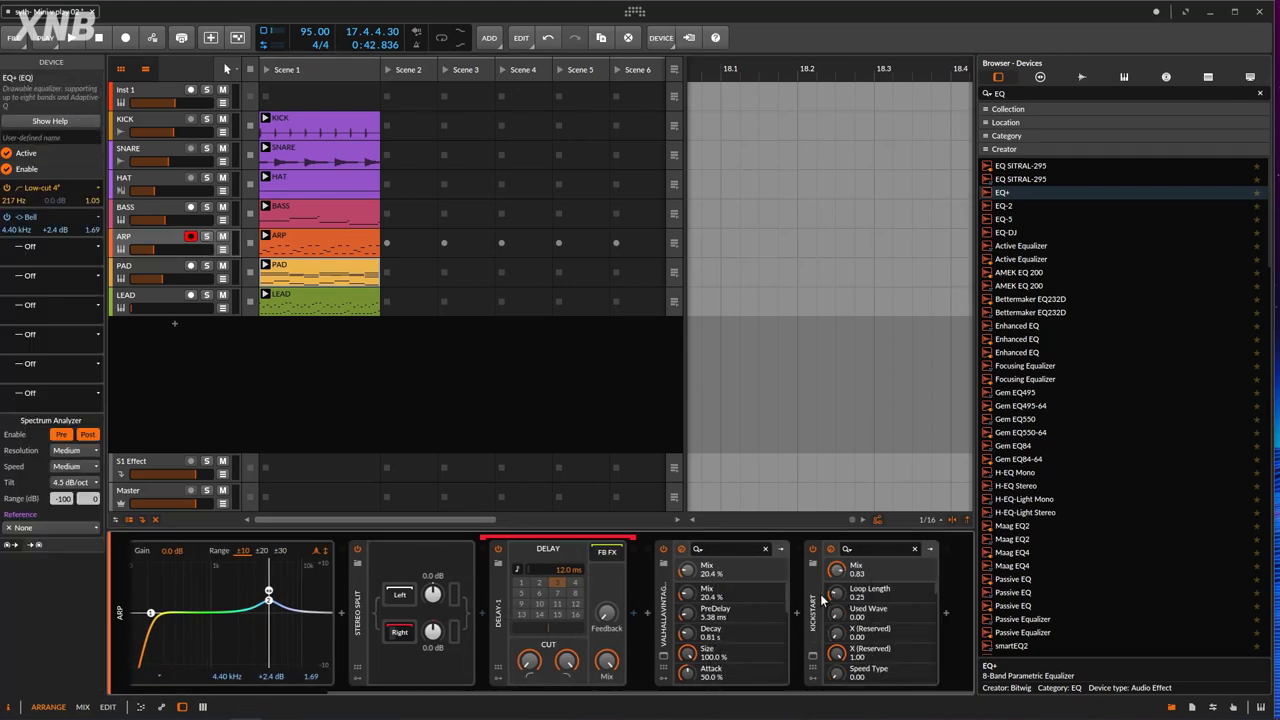
pyautogui.moveTo(815, 640)
pyautogui.mouseDown()
pyautogui.moveTo(363, 409)
pyautogui.moveTo(180, 269)
pyautogui.moveTo(152, 549)
pyautogui.moveTo(622, 636)
pyautogui.mouseUp()
pyautogui.press('space')
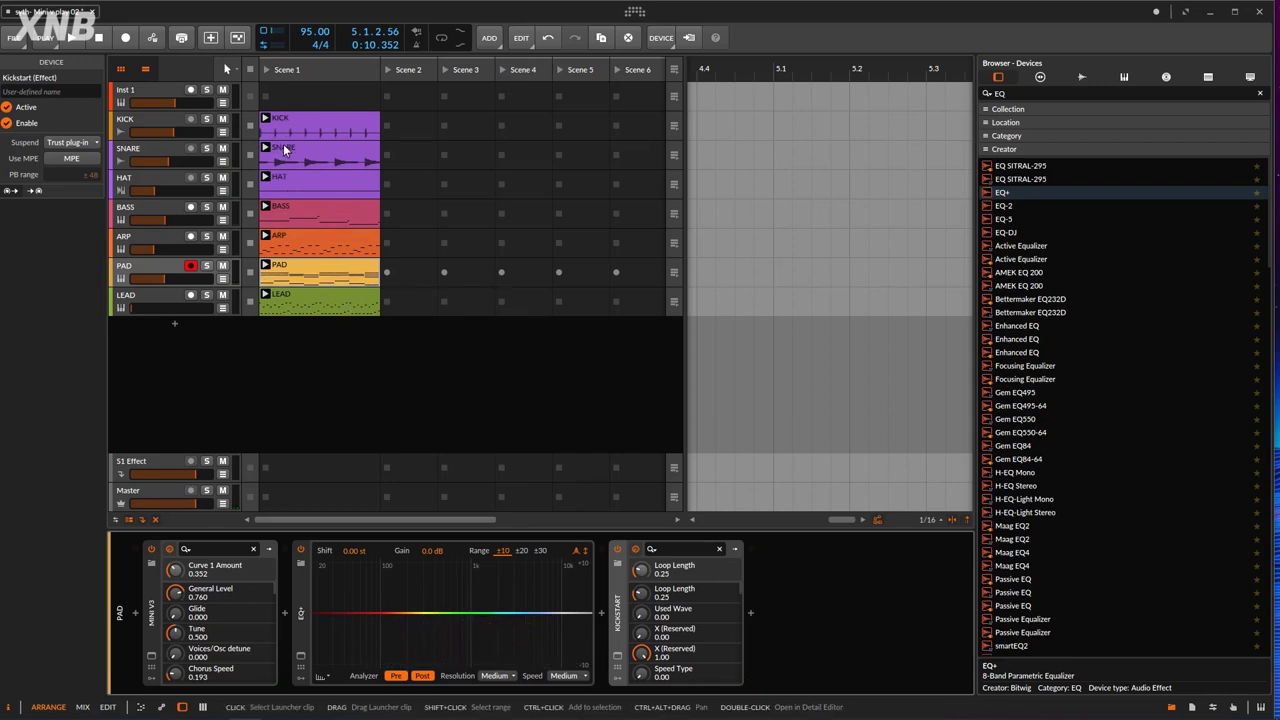
# Play the PAD track soloed and add a Low-cut 2 band at about 100 Hz to its EQ+.
pyautogui.click(166, 268)
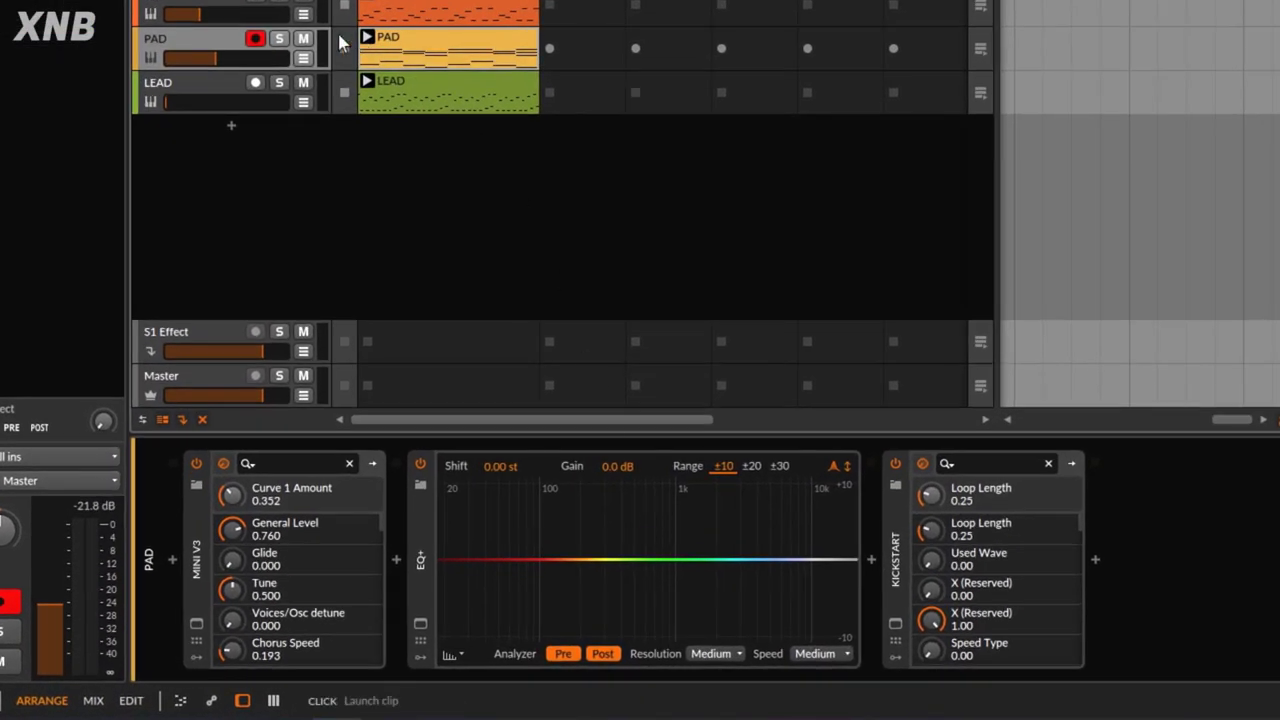
pyautogui.click(279, 38)
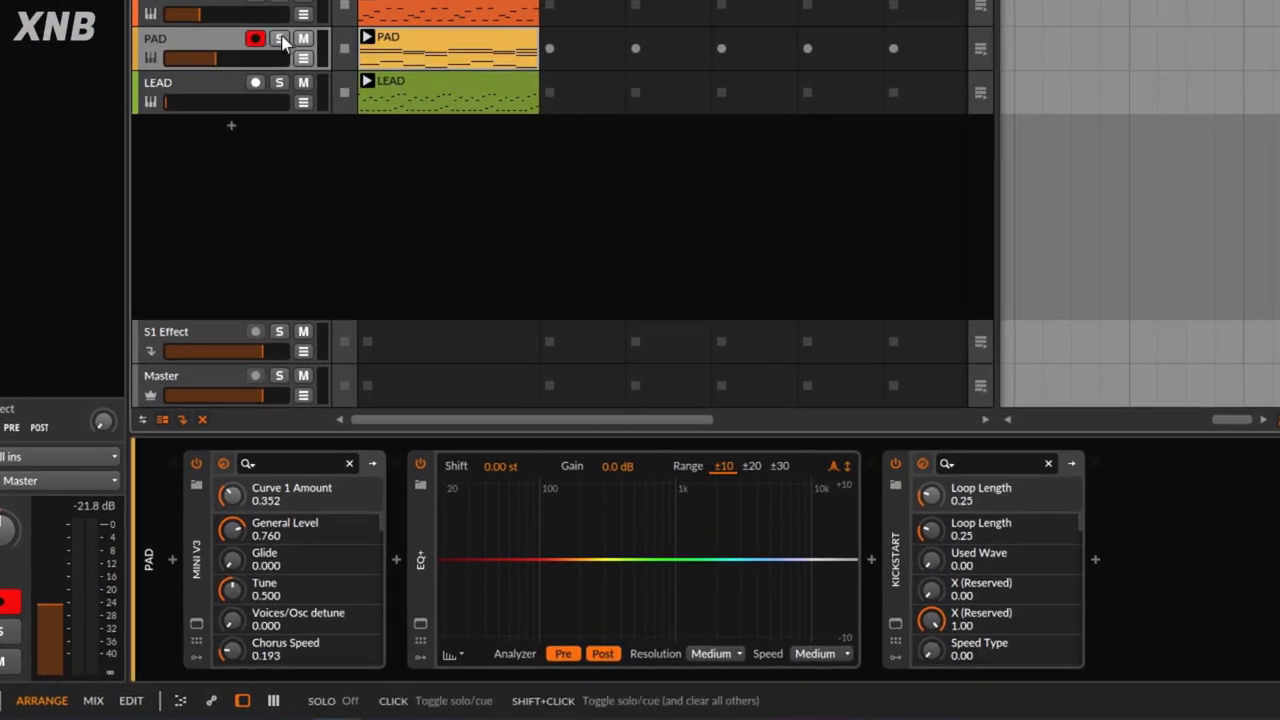
pyautogui.press('space')
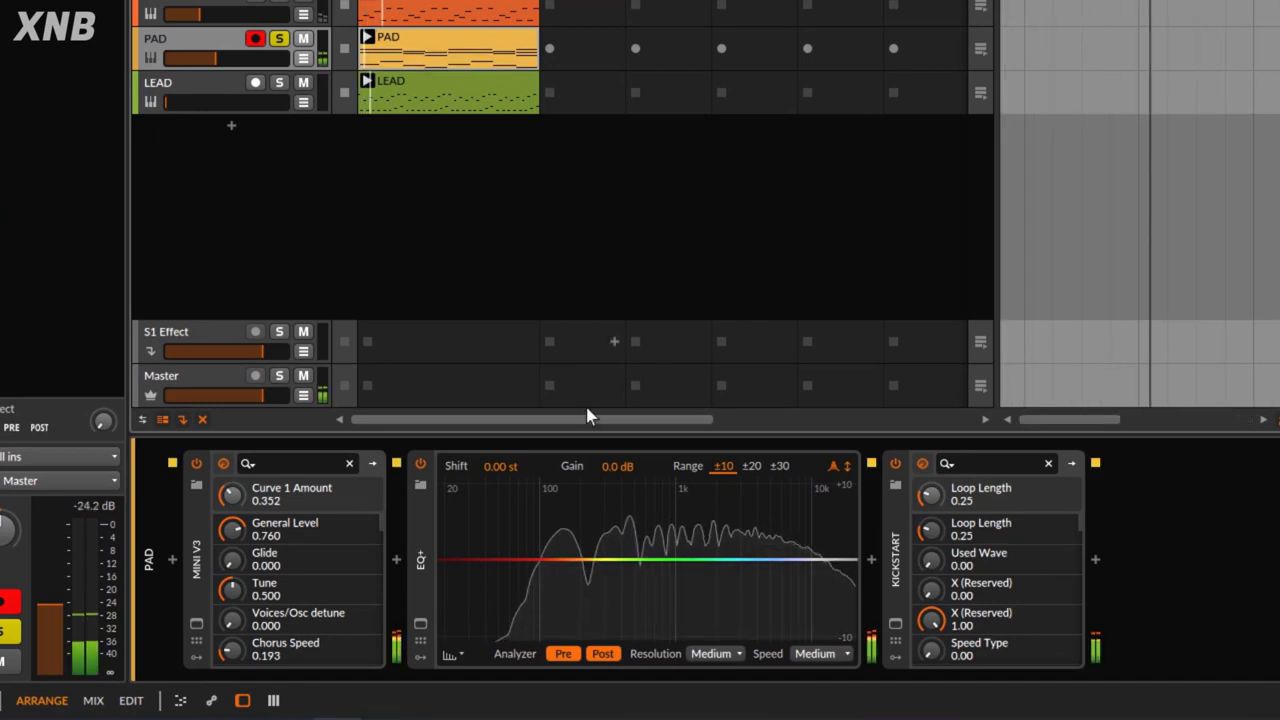
pyautogui.doubleClick(587, 562)
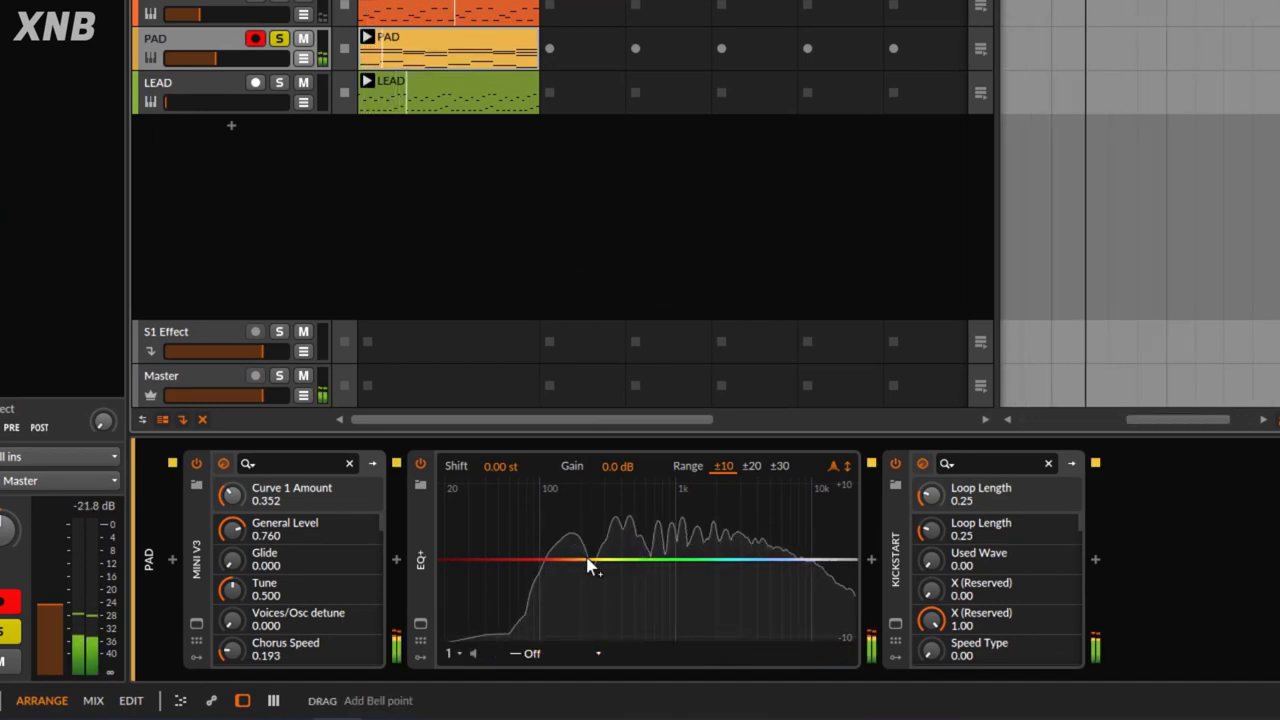
pyautogui.click(530, 653)
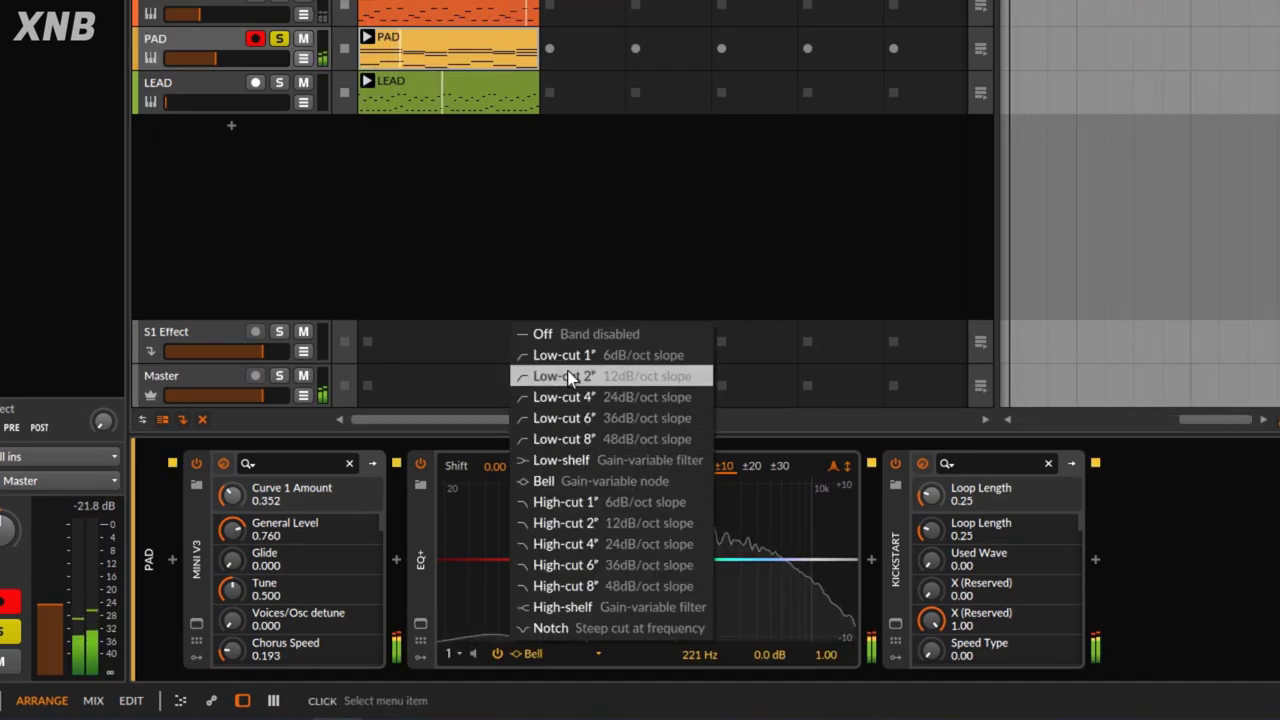
pyautogui.click(562, 376)
pyautogui.moveTo(585, 551); pyautogui.dragTo(608, 578)
# Cut the pad's low mids with a bell on band 2 at 334 Hz, -3.3 dB, Q 1.45.
pyautogui.doubleClick(617, 545)
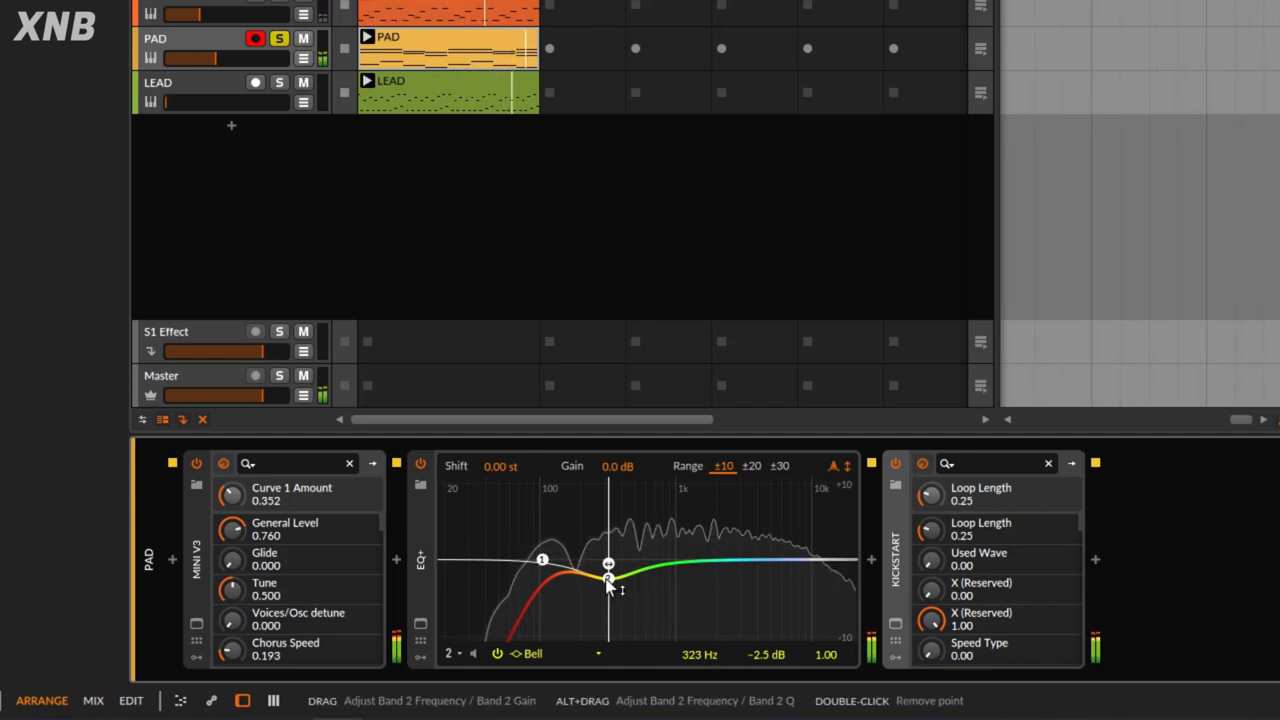
pyautogui.moveTo(605, 585); pyautogui.dragTo(611, 591)
pyautogui.moveTo(823, 670); pyautogui.dragTo(823, 655)
pyautogui.moveTo(610, 588); pyautogui.dragTo(610, 589)
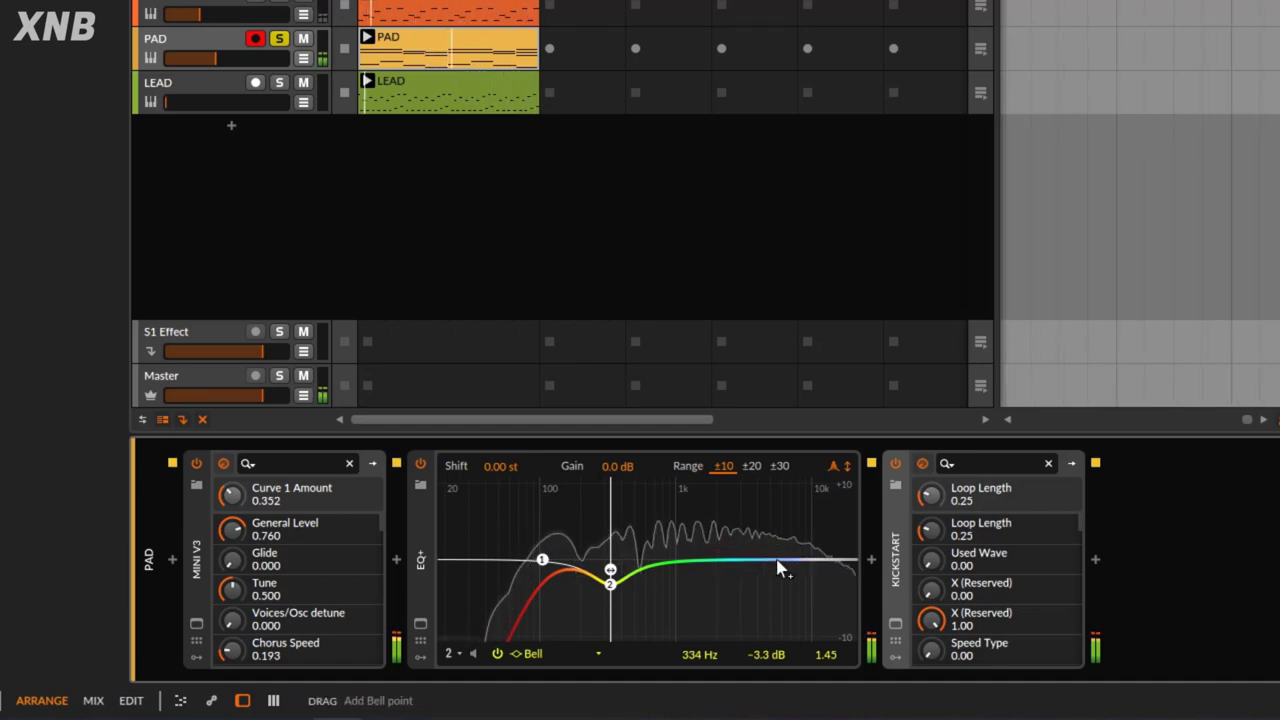
# Boost the pad's highs with a band 3 bell at 5.54 kHz, +4.2 dB, and a slight band 4 boost at about 10 kHz.
pyautogui.moveTo(812, 566); pyautogui.dragTo(813, 536)
pyautogui.click(818, 552)
pyautogui.click(775, 528)
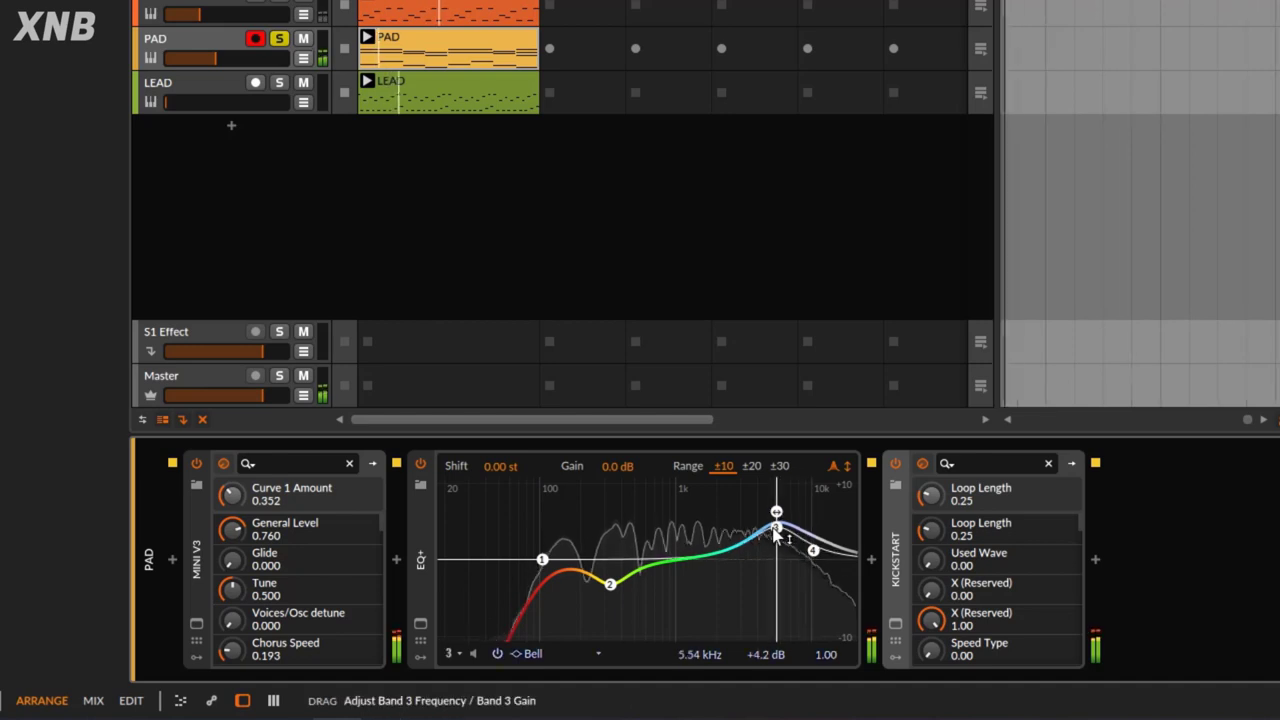
# Compare the soloed pad with EQ+ switched off and on.
pyautogui.click(421, 468)
pyautogui.click(420, 468)
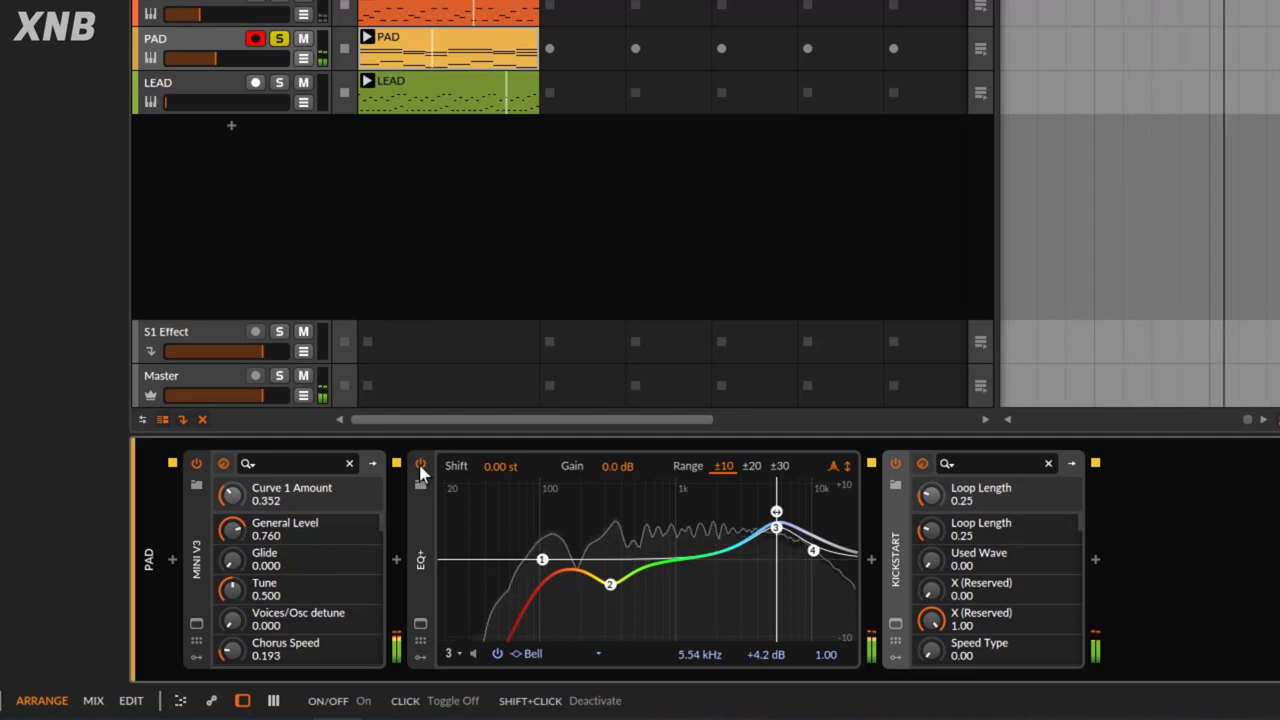
pyautogui.click(421, 468)
pyautogui.click(420, 468)
# Unsolo the PAD track and compare the full mix with the pad's EQ+ off and on.
pyautogui.click(279, 39)
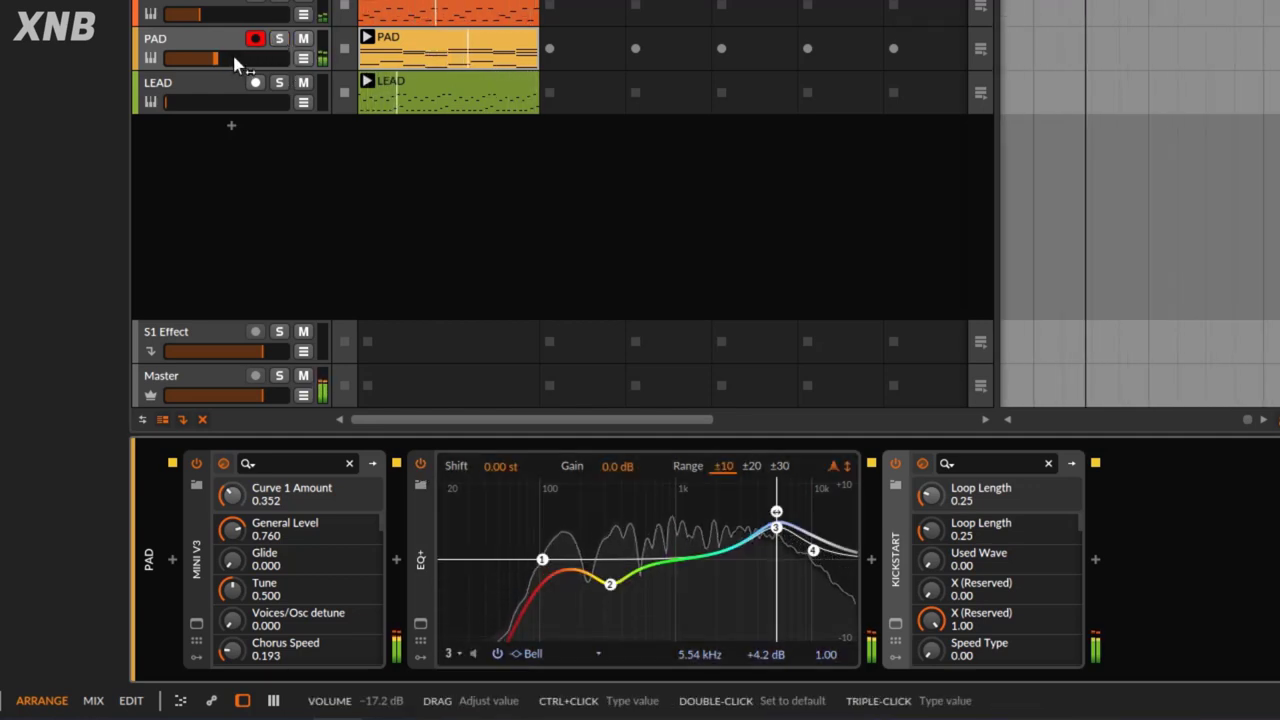
pyautogui.click(421, 466)
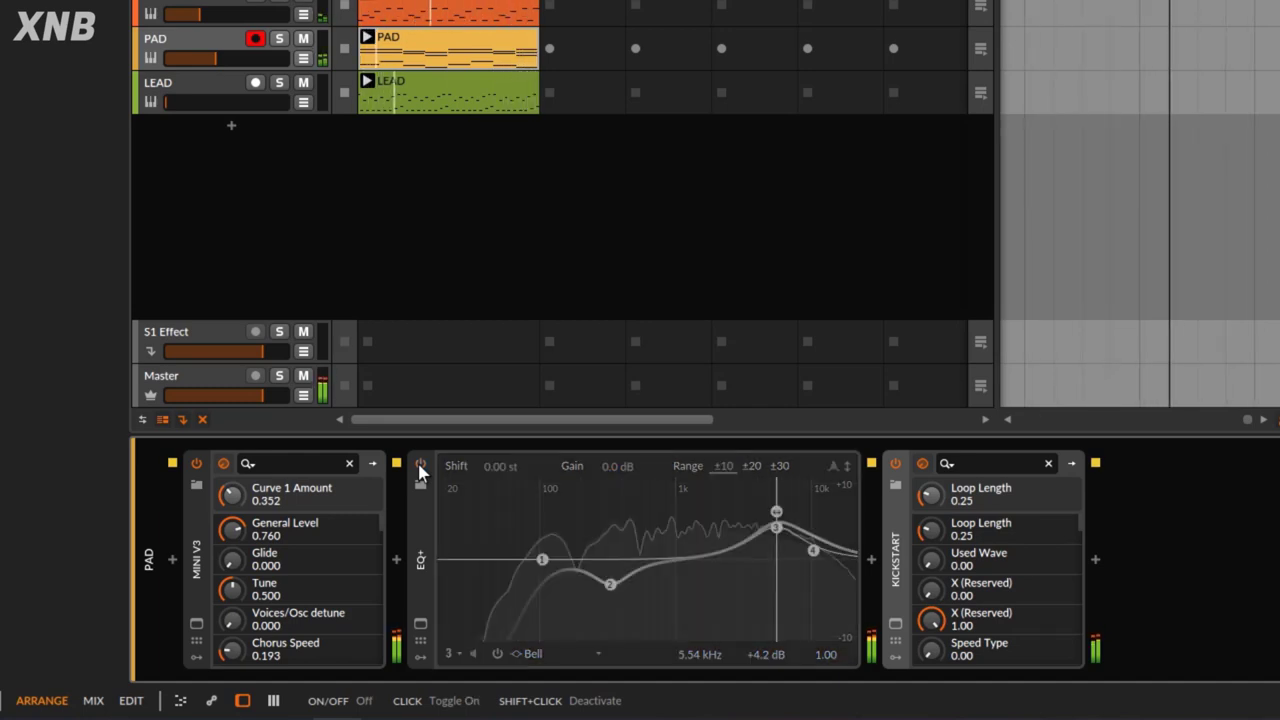
pyautogui.click(420, 467)
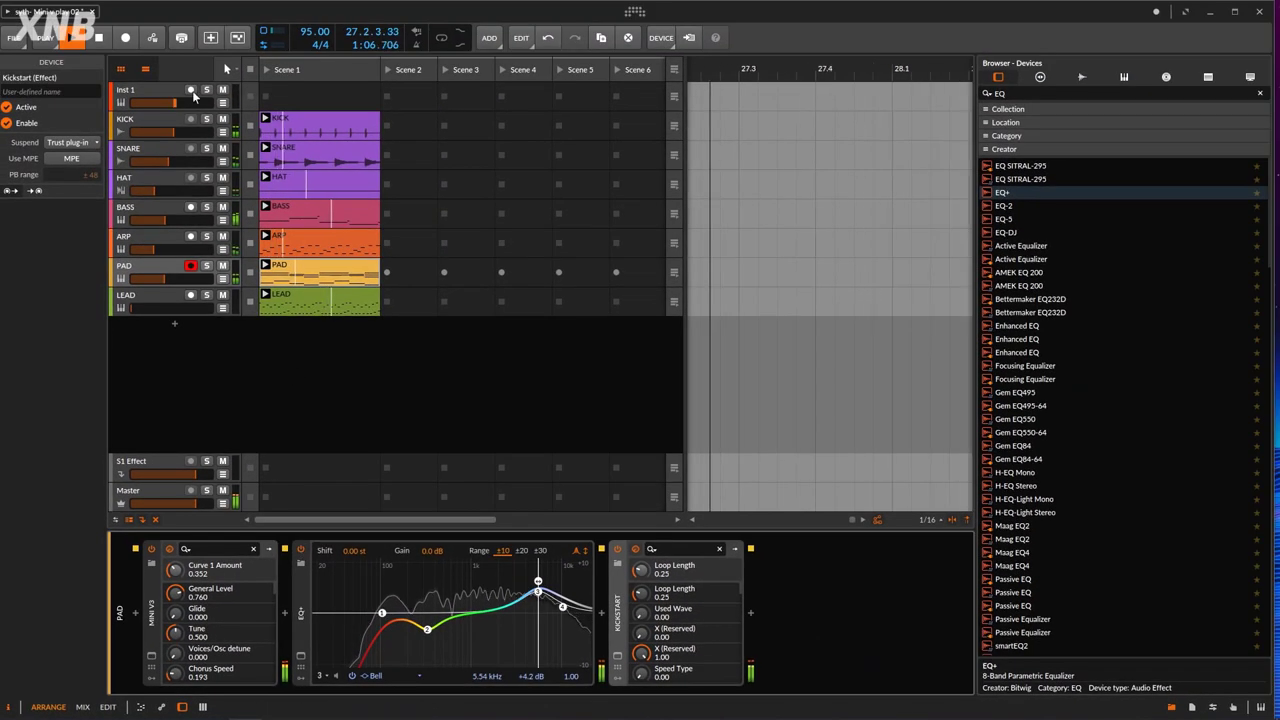
pyautogui.click(100, 38)
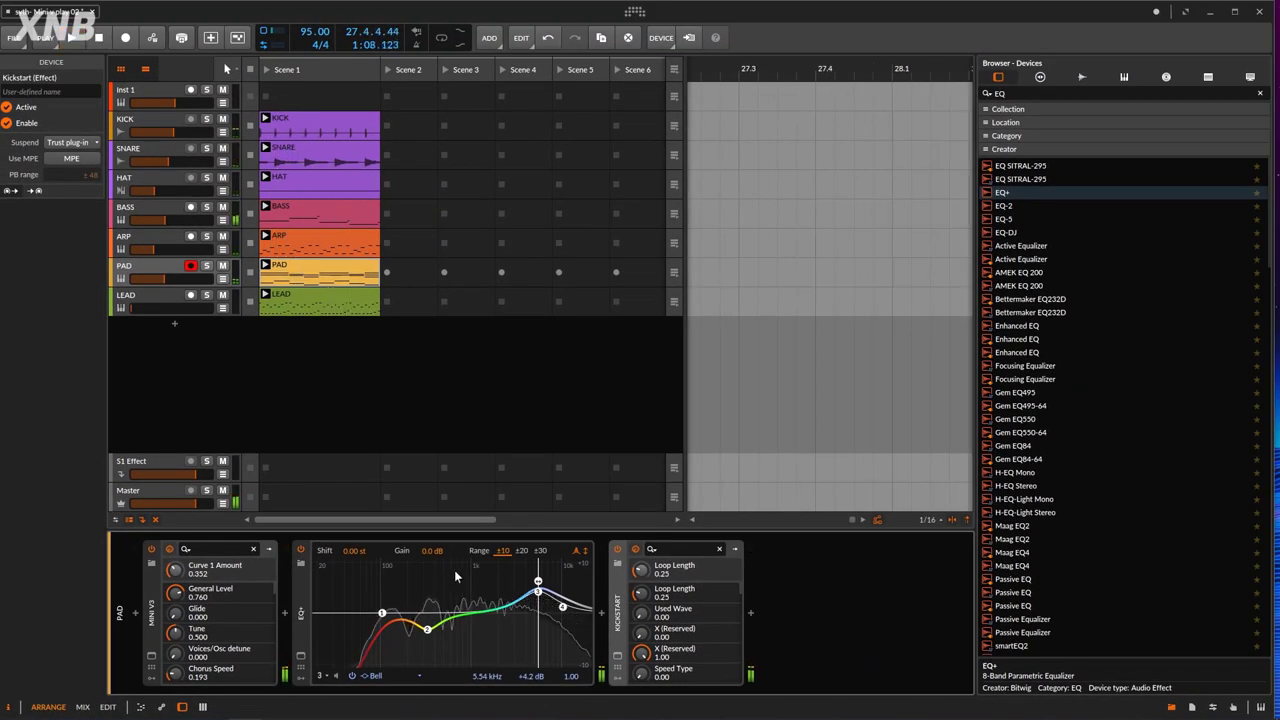
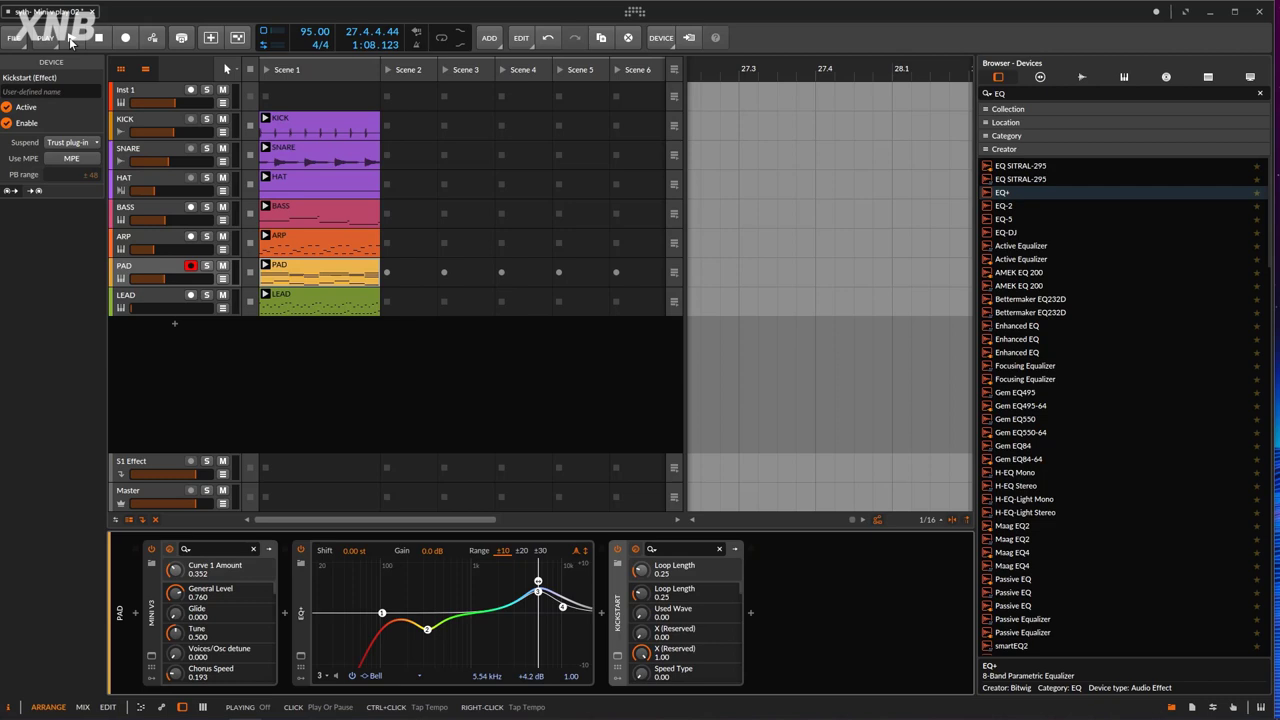
# Play back the full mix and check the KICK track.
pyautogui.click(70, 41)
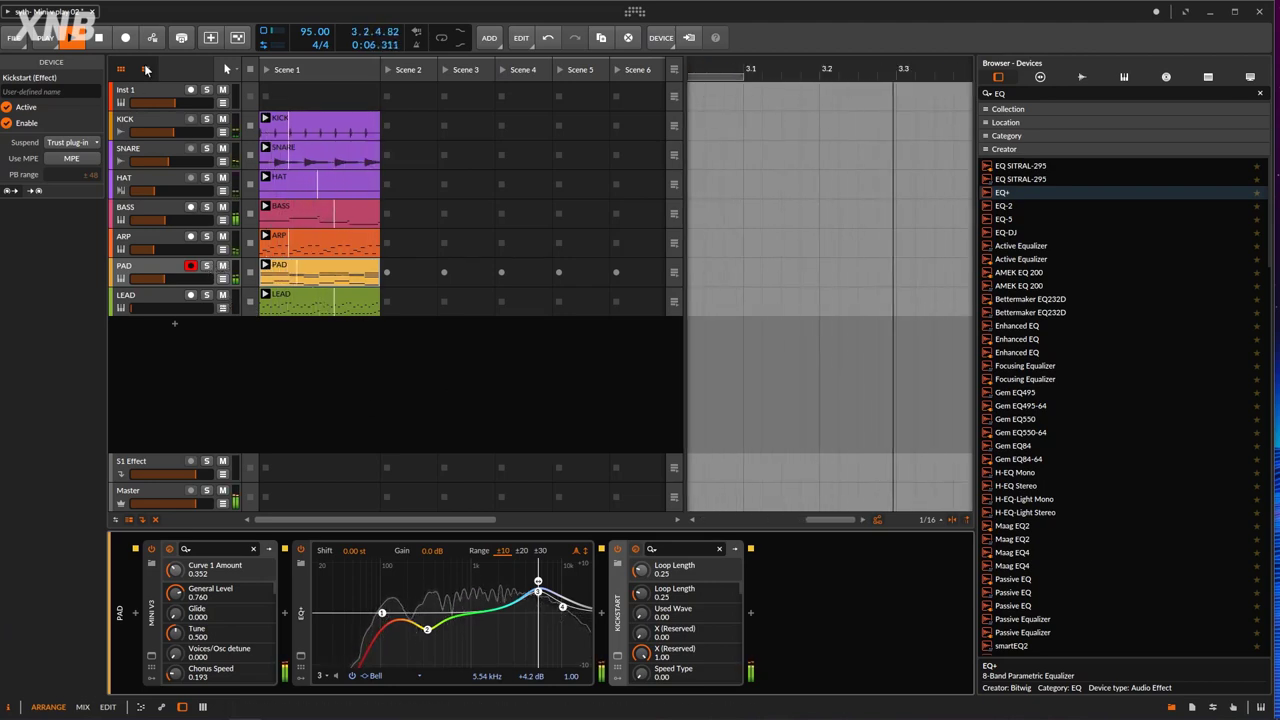
pyautogui.click(169, 121)
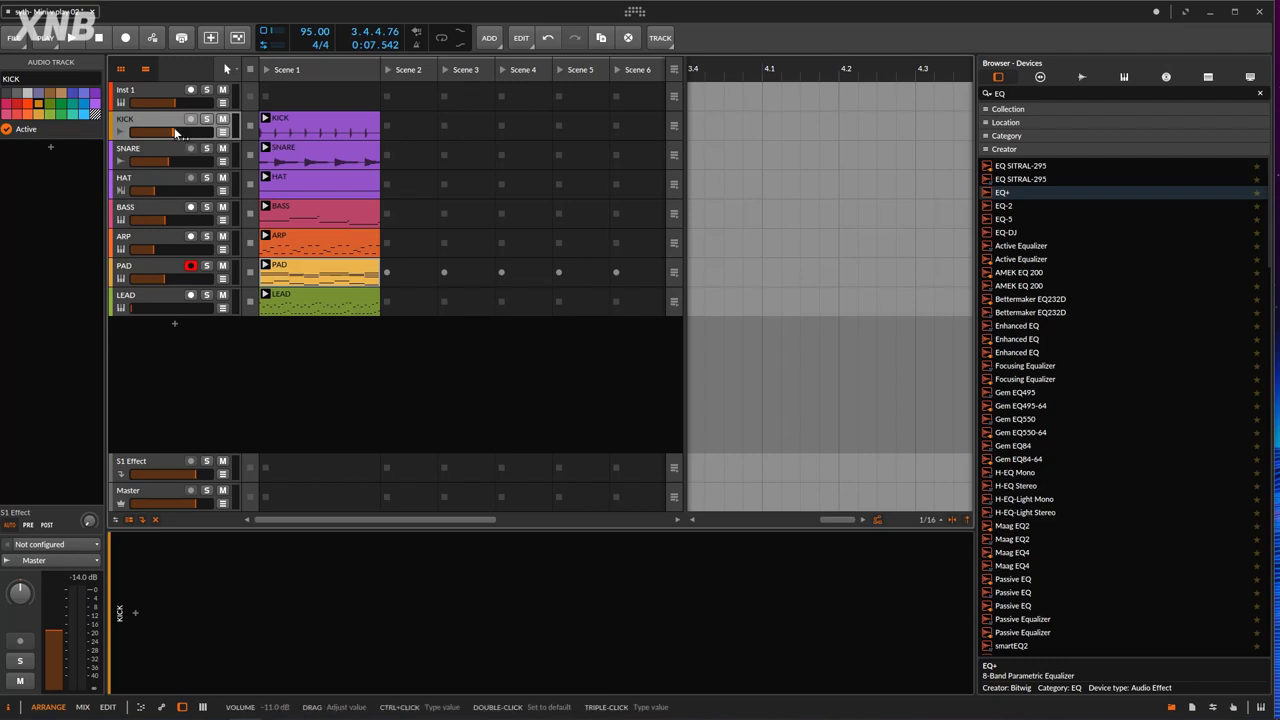
pyautogui.click(206, 118)
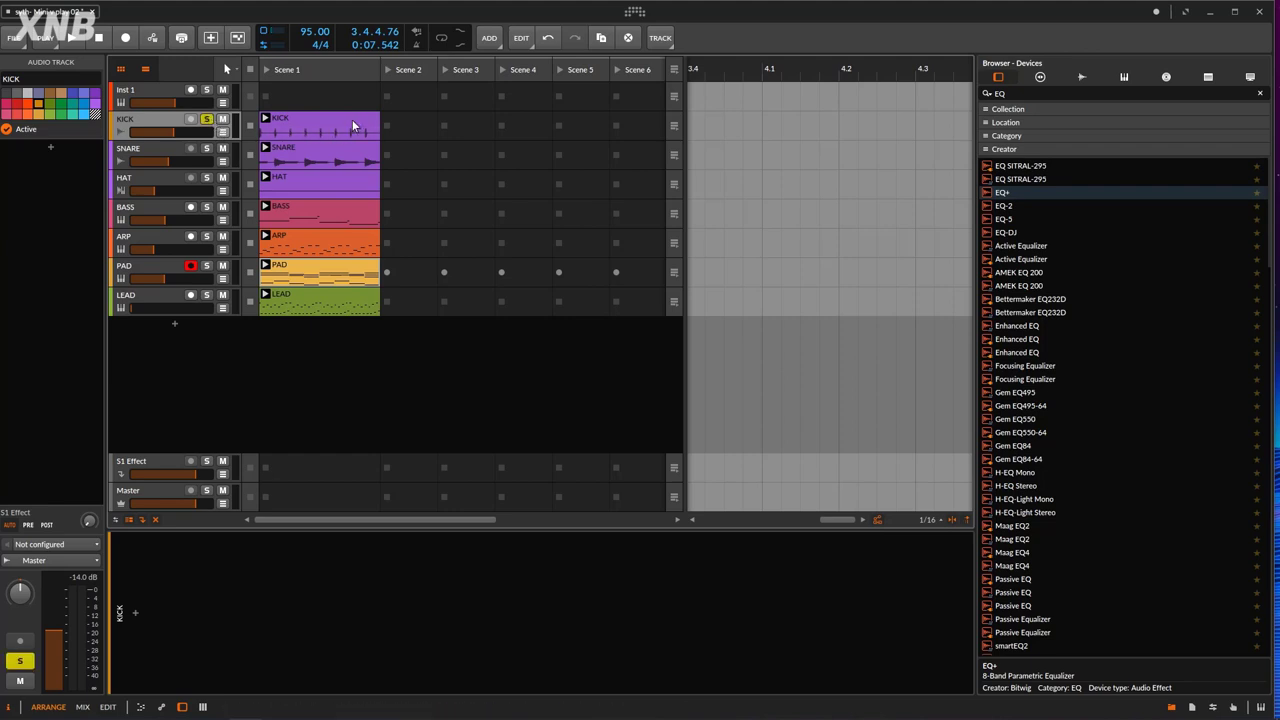
pyautogui.click(206, 118)
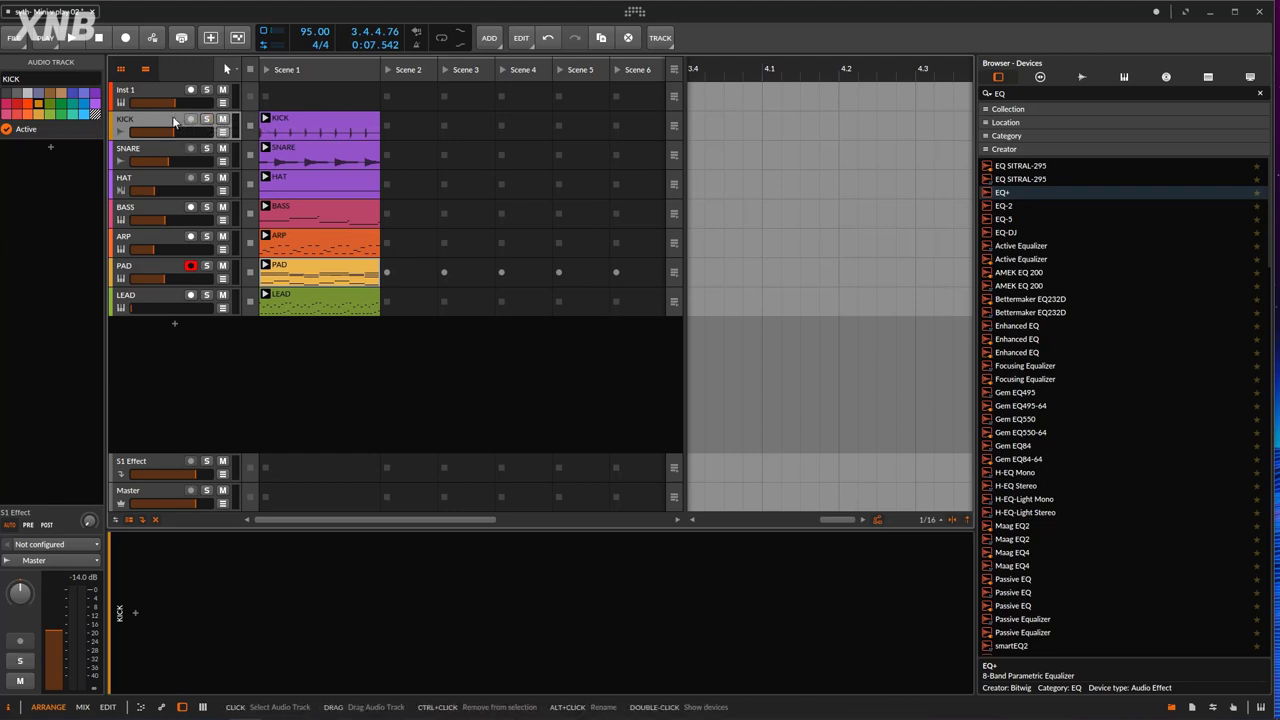
# Raise the LEAD track's volume, solo it and audition its clip.
pyautogui.click(145, 308)
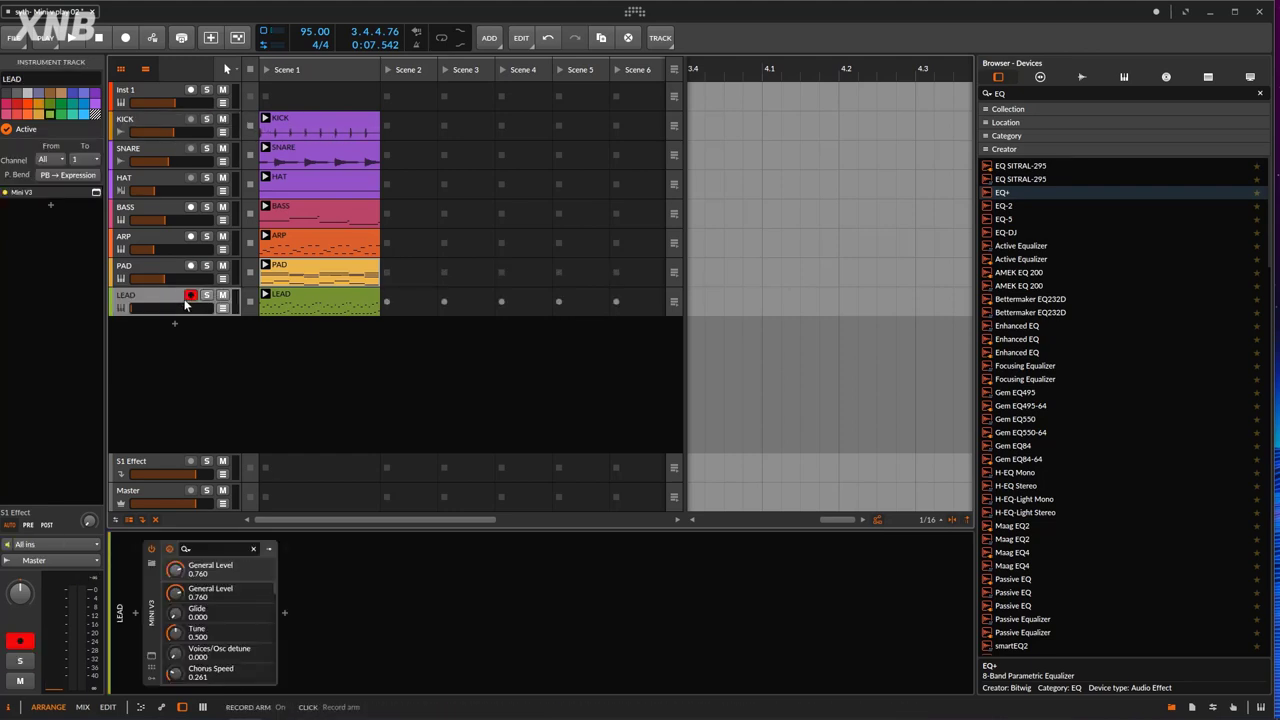
pyautogui.moveTo(142, 310); pyautogui.dragTo(132, 310)
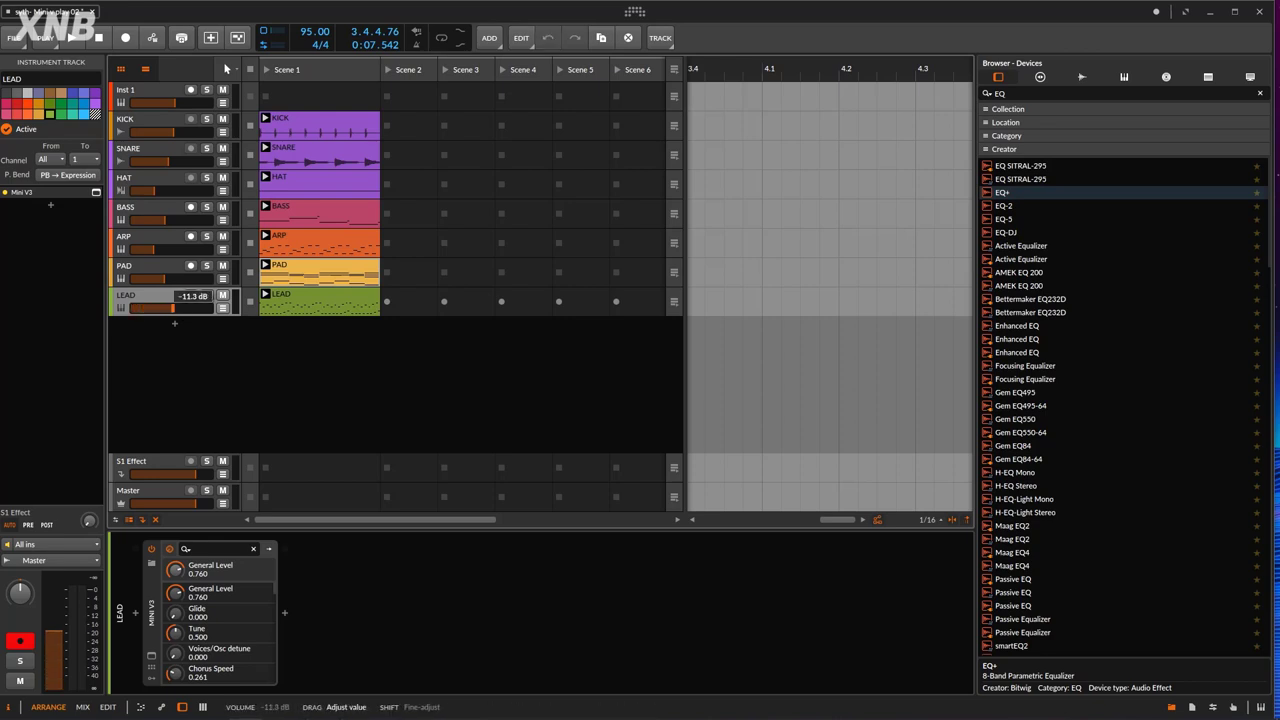
pyautogui.click(206, 295)
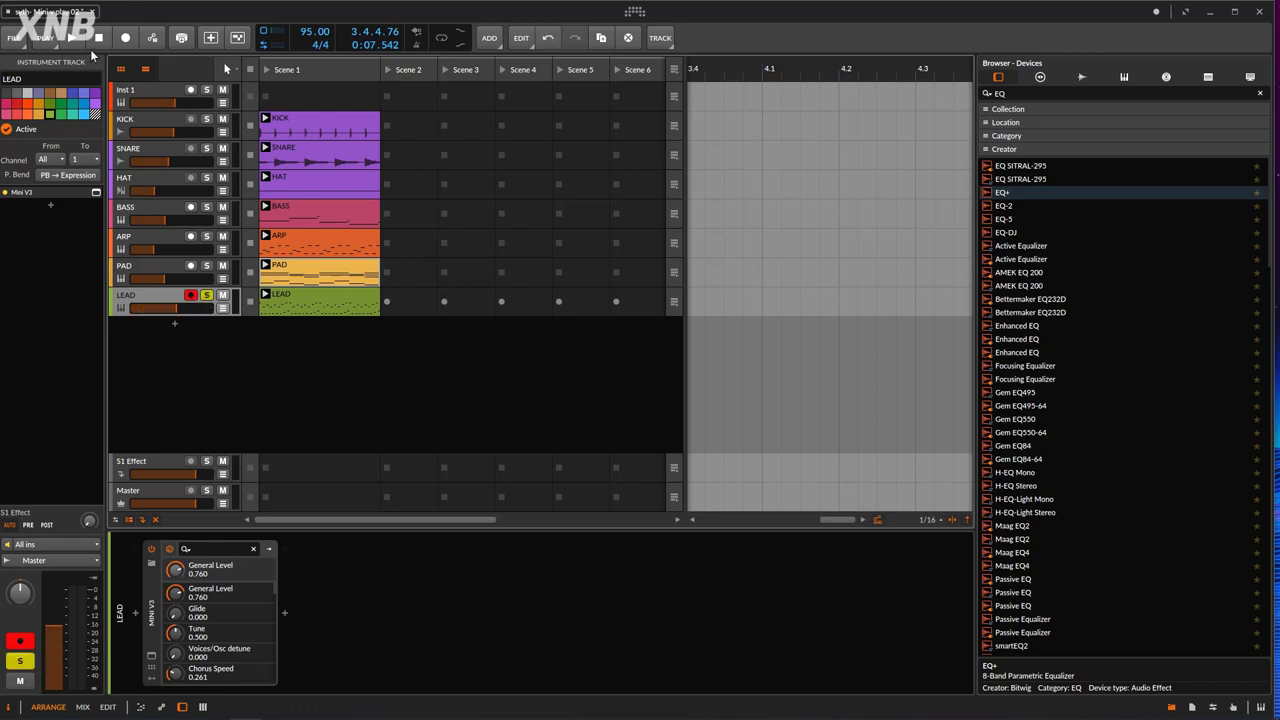
pyautogui.click(72, 38)
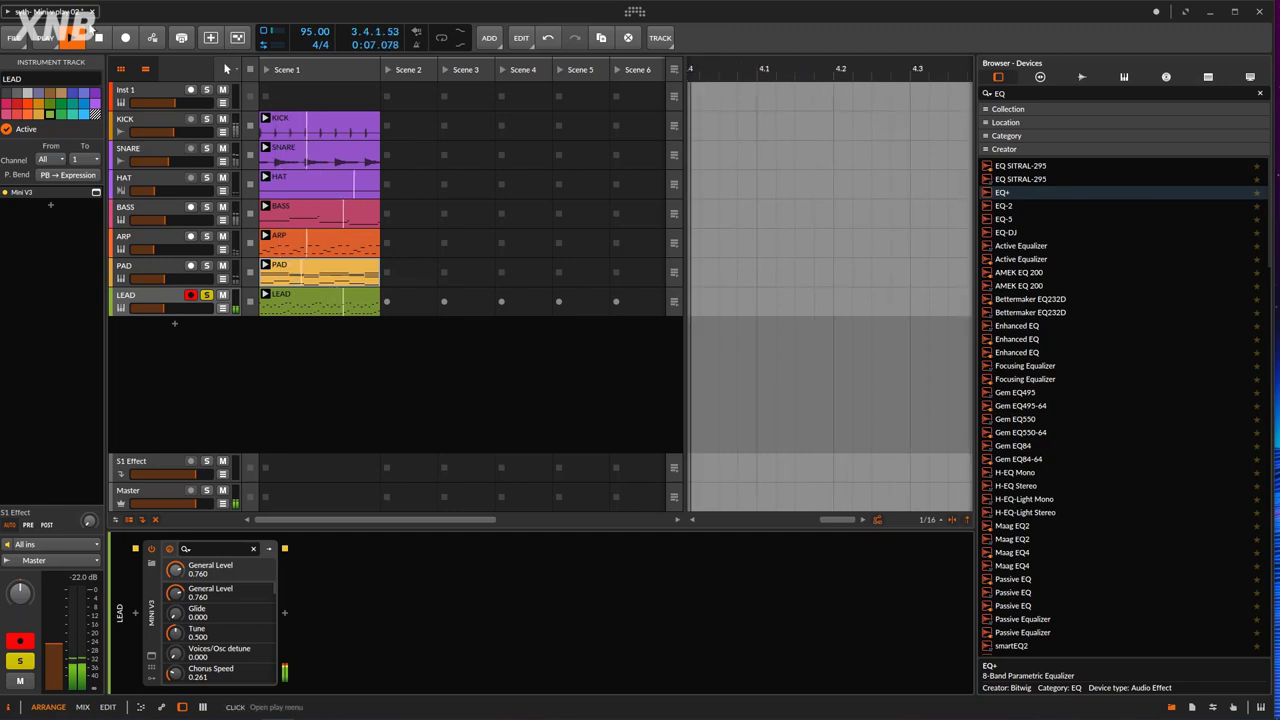
pyautogui.click(85, 37)
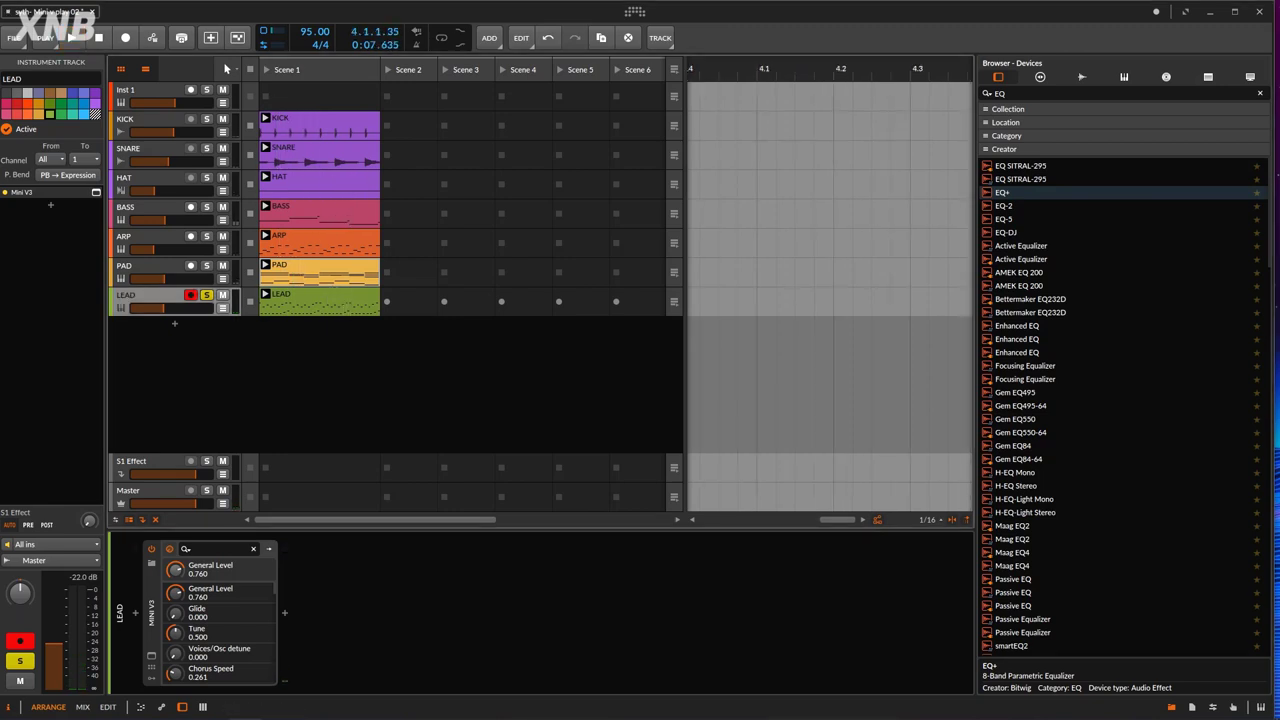
# Open the LEAD track's Mini V3 synth and turn off the track's solo.
pyautogui.click(152, 657)
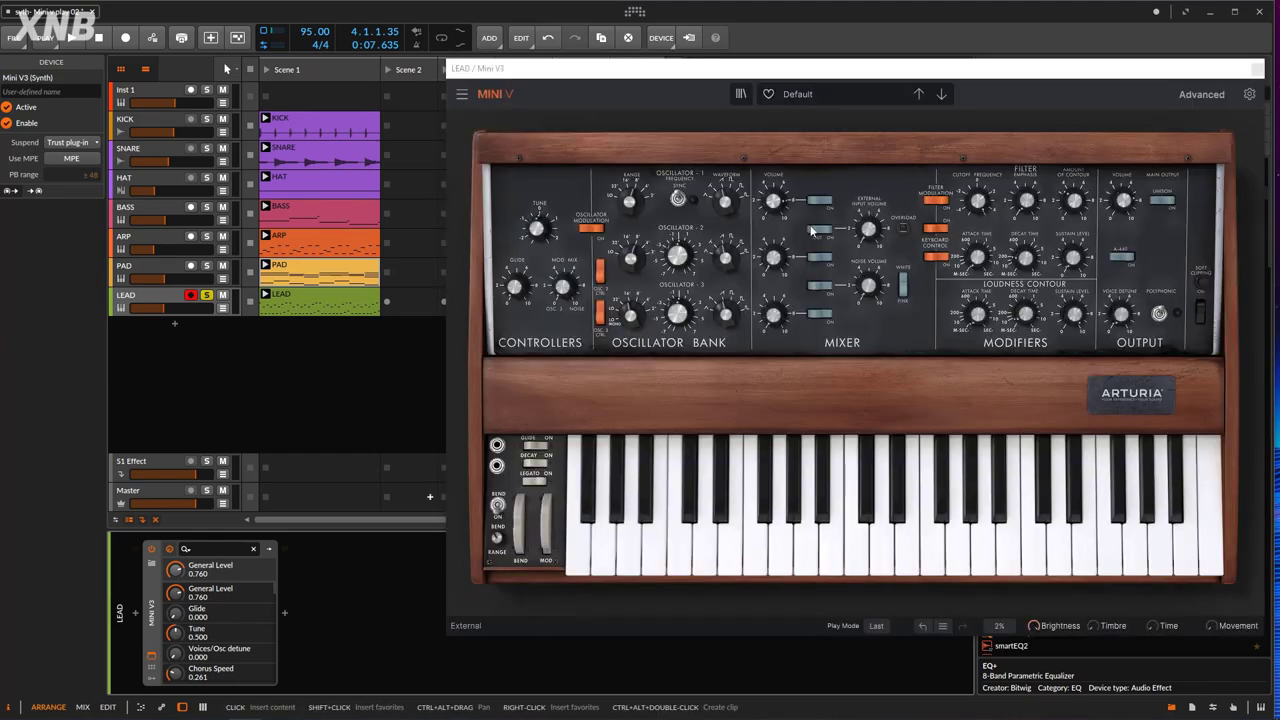
pyautogui.moveTo(872, 76); pyautogui.dragTo(862, 64)
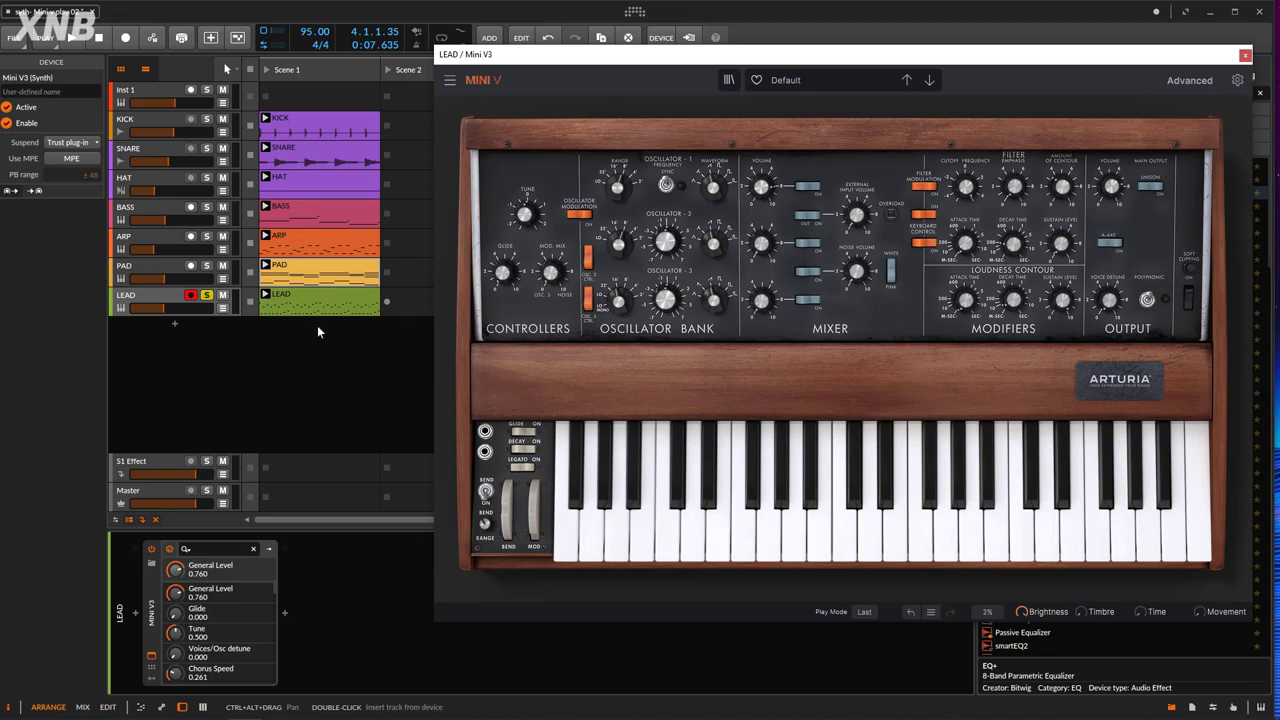
pyautogui.click(218, 296)
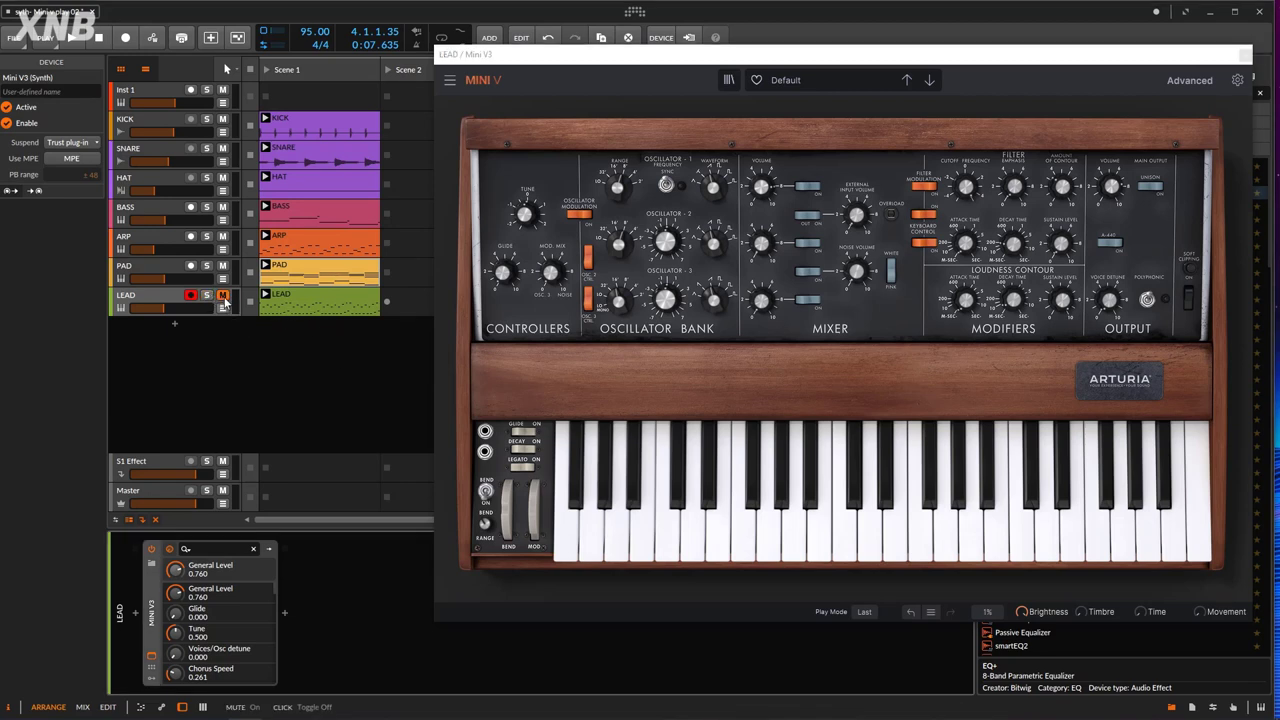
pyautogui.click(223, 298)
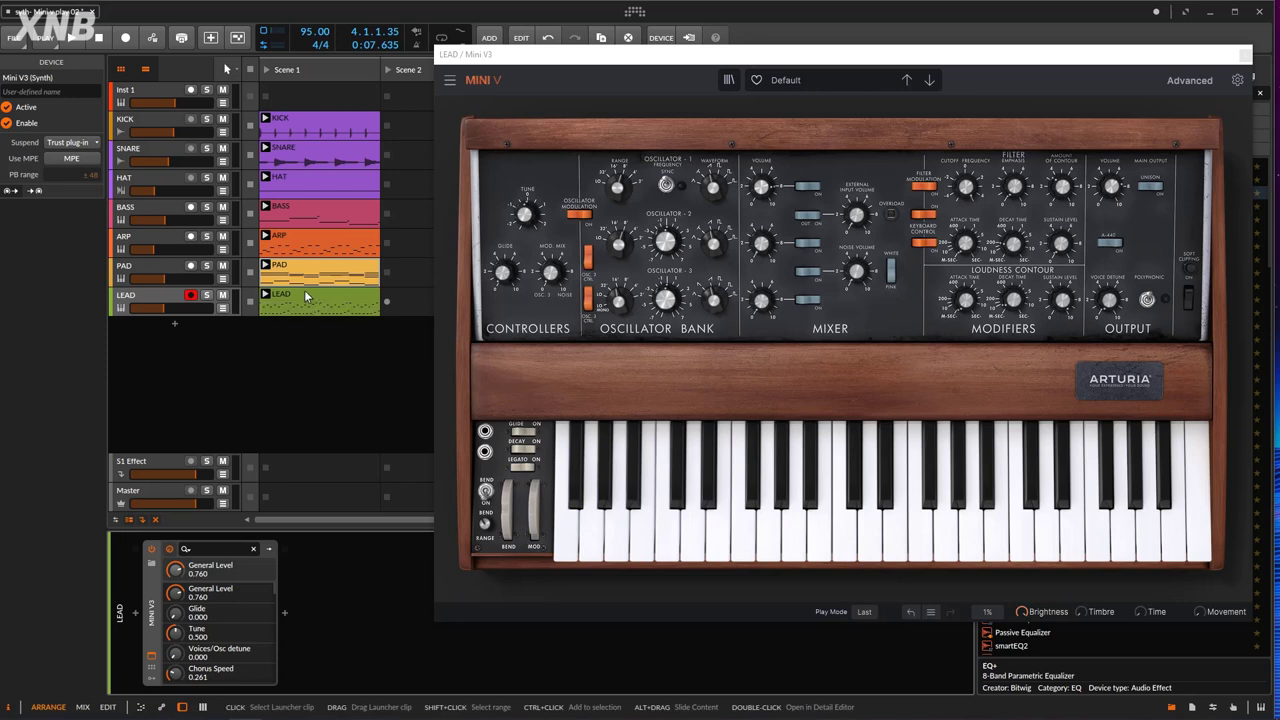
# Set the lead's oscillator 3 range to 8', with a sawtooth on oscillator 2 and oscillator 3's mixer level around -5.6 dB.
pyautogui.click(607, 194)
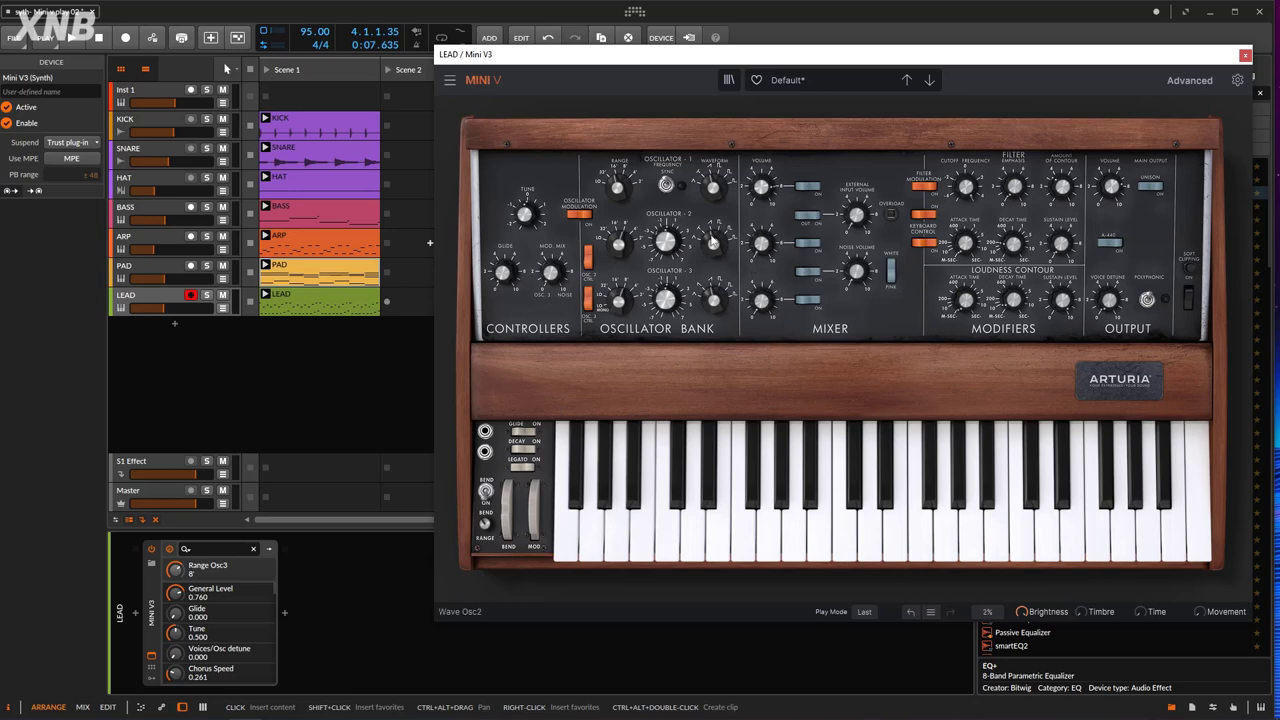
pyautogui.moveTo(713, 187)
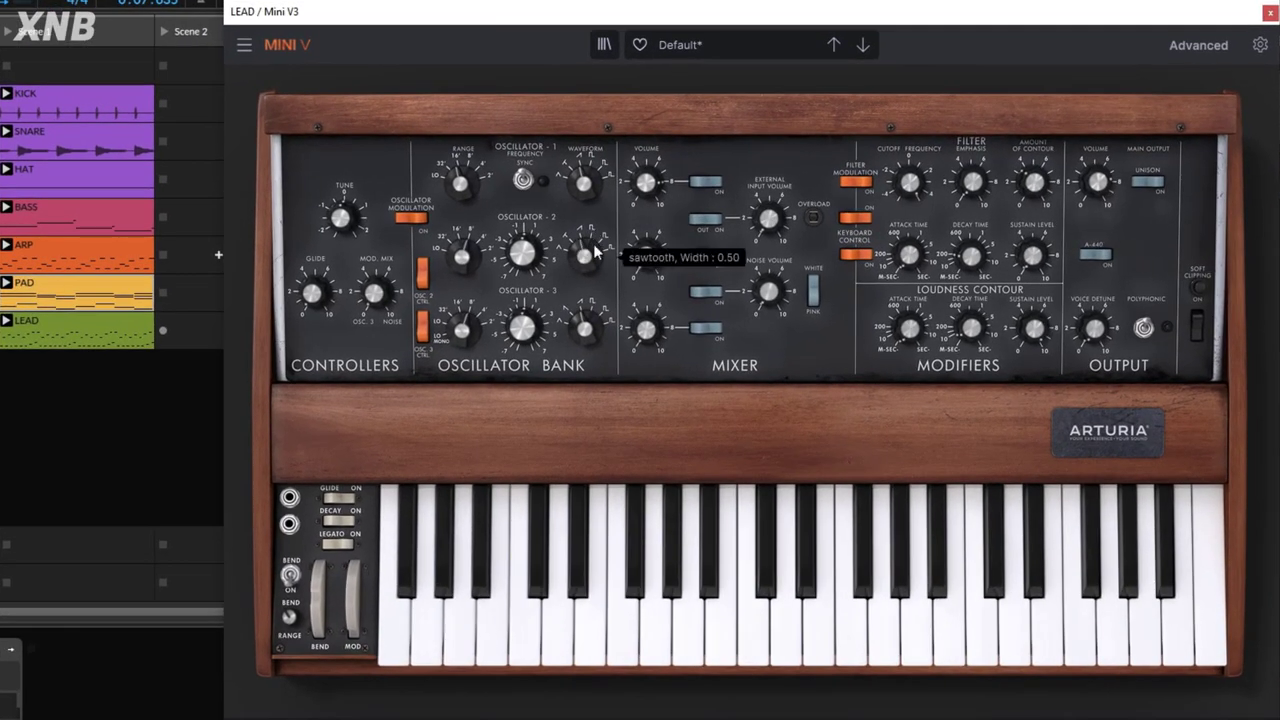
pyautogui.moveTo(640, 332)
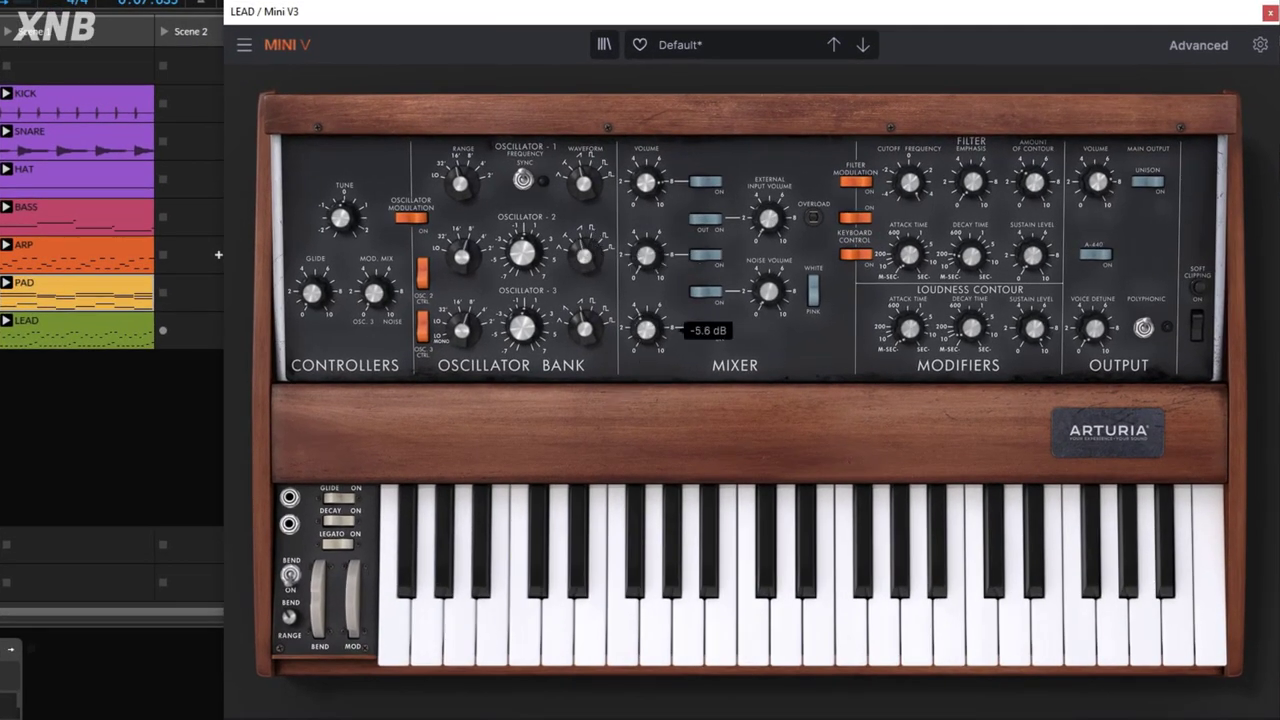
pyautogui.moveTo(653, 258)
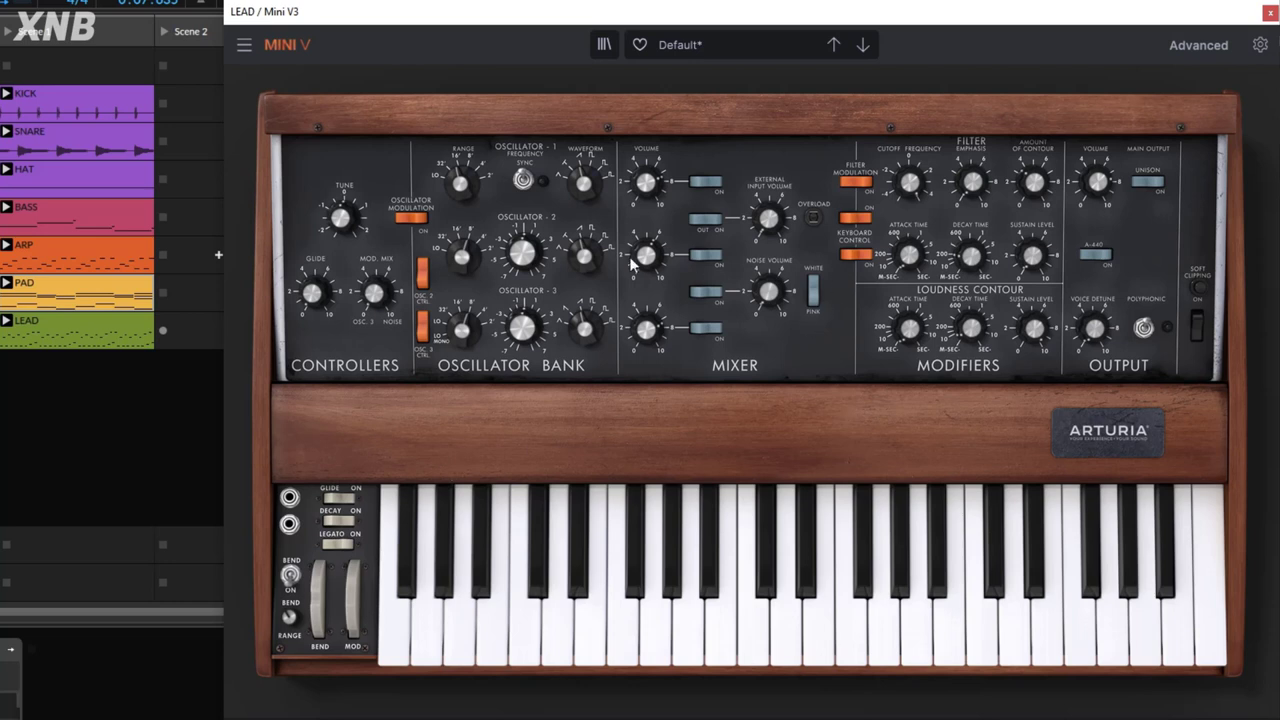
# Fine-tune oscillators 2 and 3 slightly, with oscillator 3 around +0.17 %, and play the lead in the mix.
pyautogui.moveTo(517, 333); pyautogui.dragTo(517, 331)
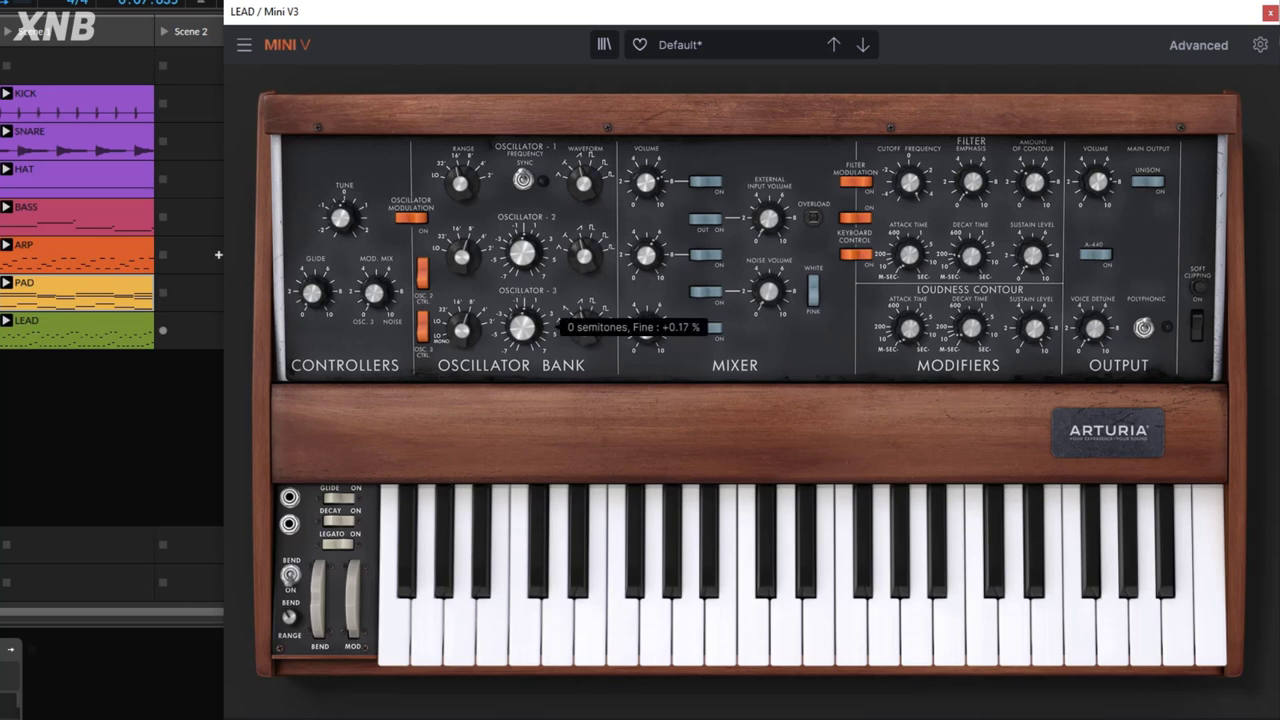
pyautogui.moveTo(519, 337); pyautogui.dragTo(519, 335)
pyautogui.moveTo(522, 254); pyautogui.dragTo(522, 259)
pyautogui.moveTo(521, 336); pyautogui.dragTo(521, 332)
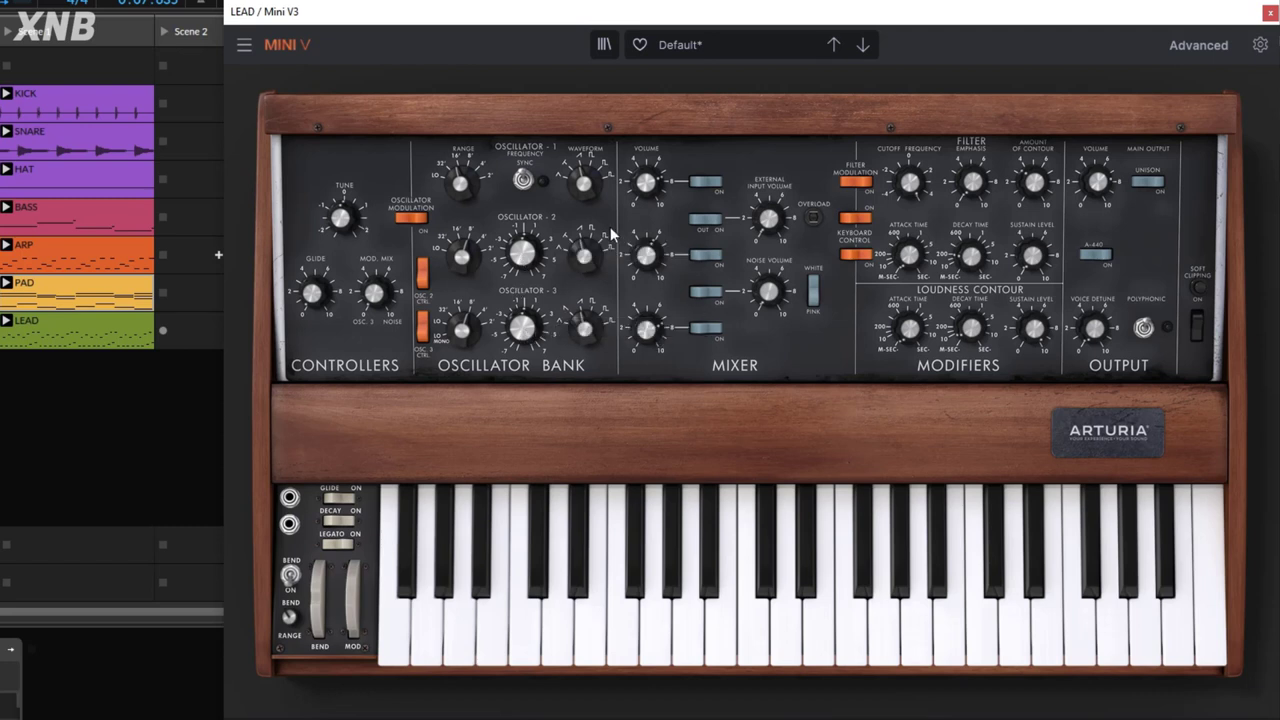
pyautogui.click(32, 650)
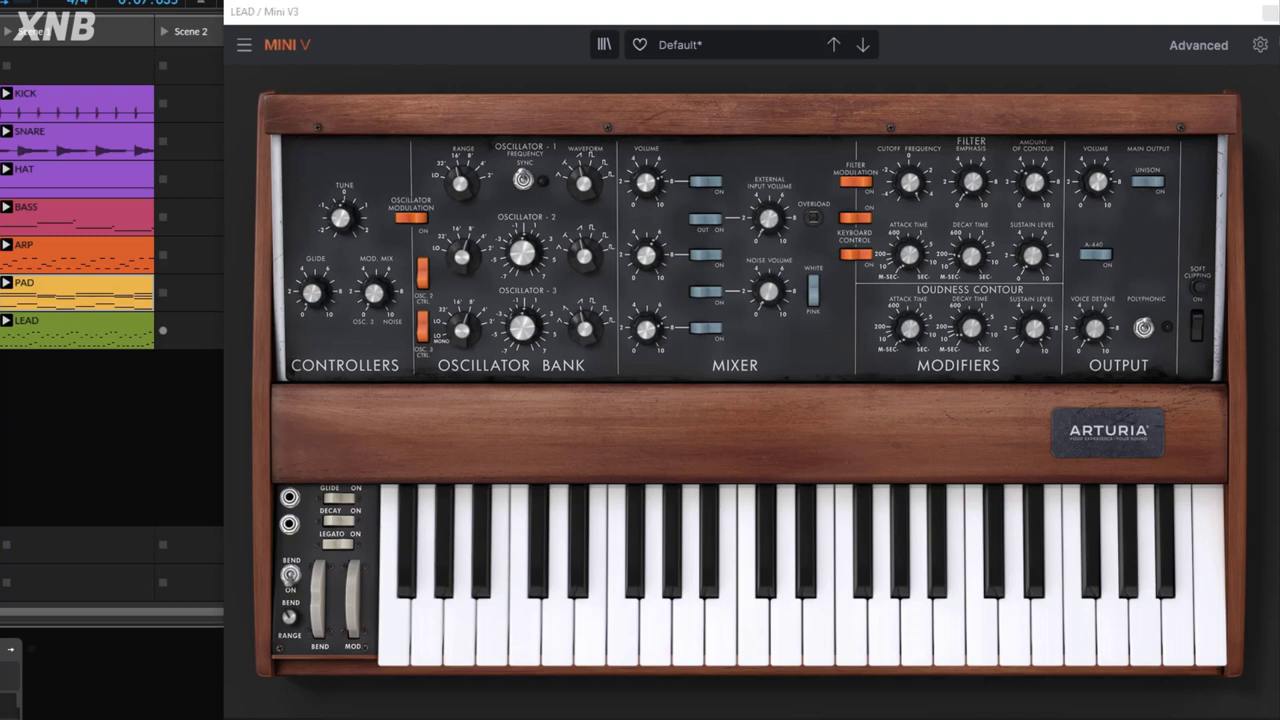
pyautogui.press('space')
# Turn on the lead synth's soft clipping and adjust its external input volume during playback.
pyautogui.click(1194, 318)
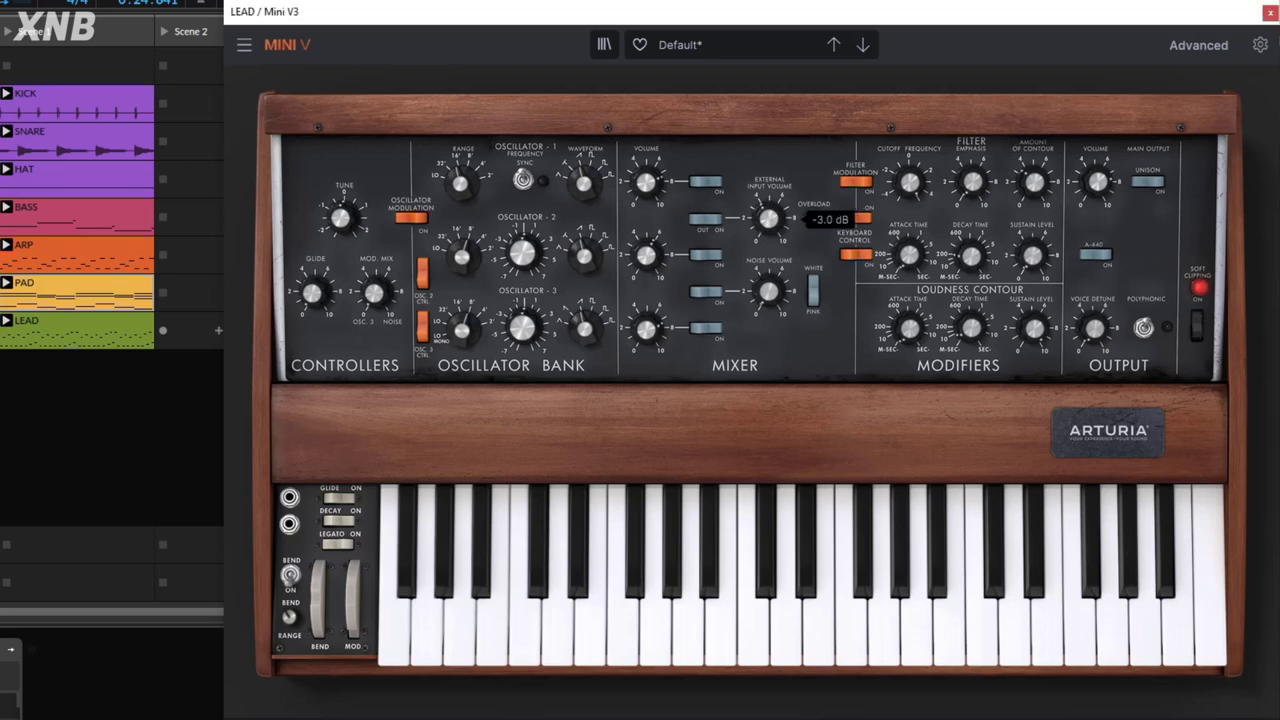
pyautogui.press('space')
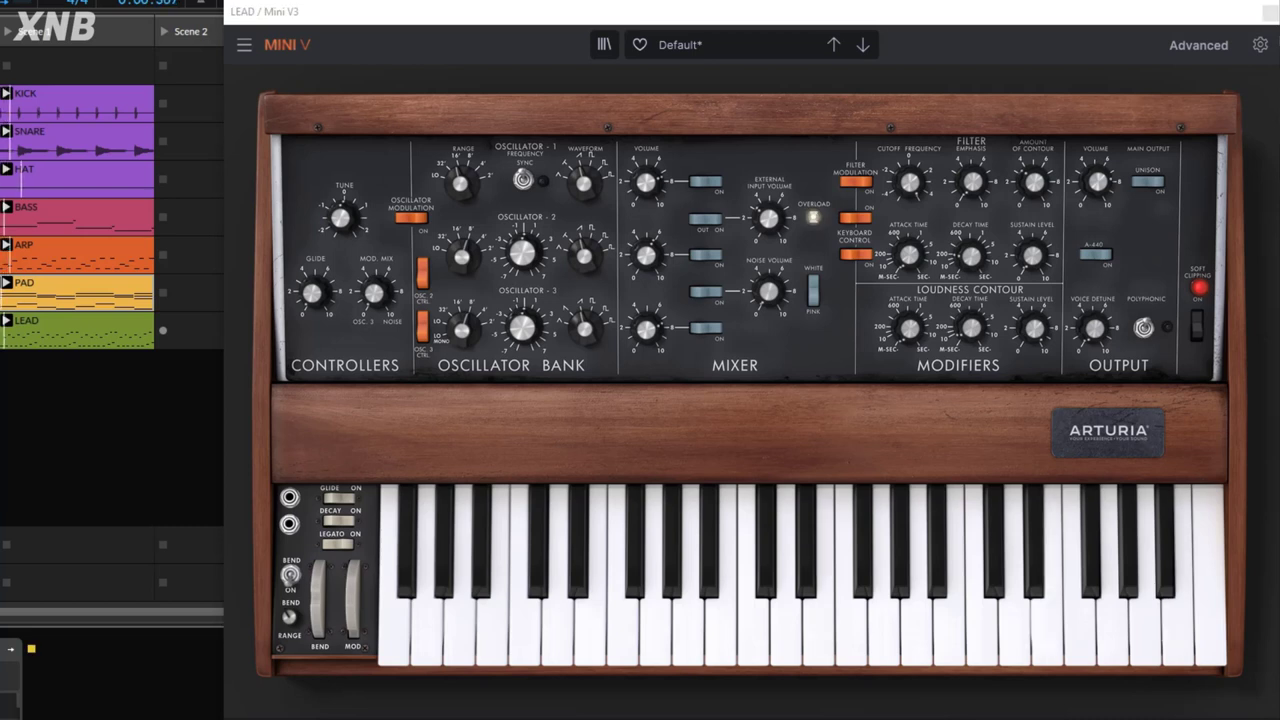
pyautogui.moveTo(770, 222)
pyautogui.mouseDown()
pyautogui.moveTo(770, 256)
pyautogui.moveTo(770, 212)
pyautogui.mouseUp()
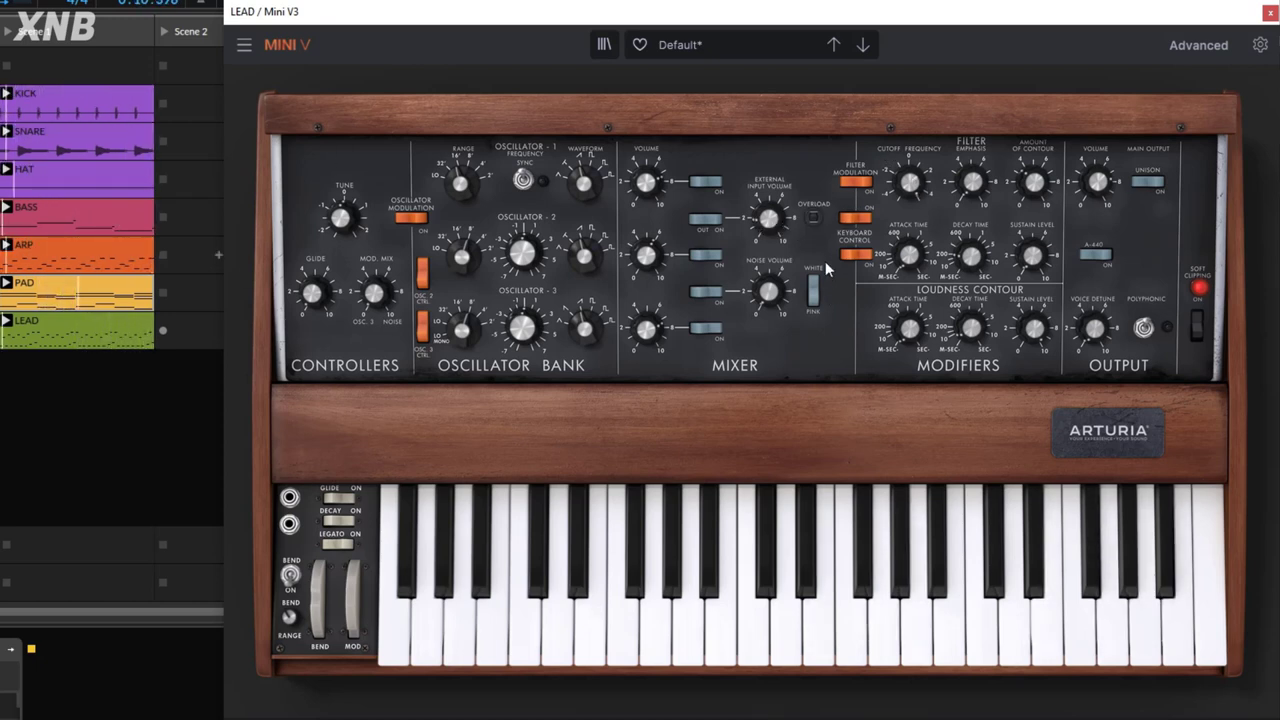
# Shape the lead's filter cutoff, contour amount, decay and sustain, and adjust the loudness contour's decay time.
pyautogui.moveTo(972, 257); pyautogui.dragTo(1032, 256)
pyautogui.moveTo(909, 181); pyautogui.dragTo(909, 184)
pyautogui.moveTo(1034, 182)
pyautogui.mouseDown()
pyautogui.moveTo(973, 178)
pyautogui.moveTo(1022, 170)
pyautogui.mouseUp()
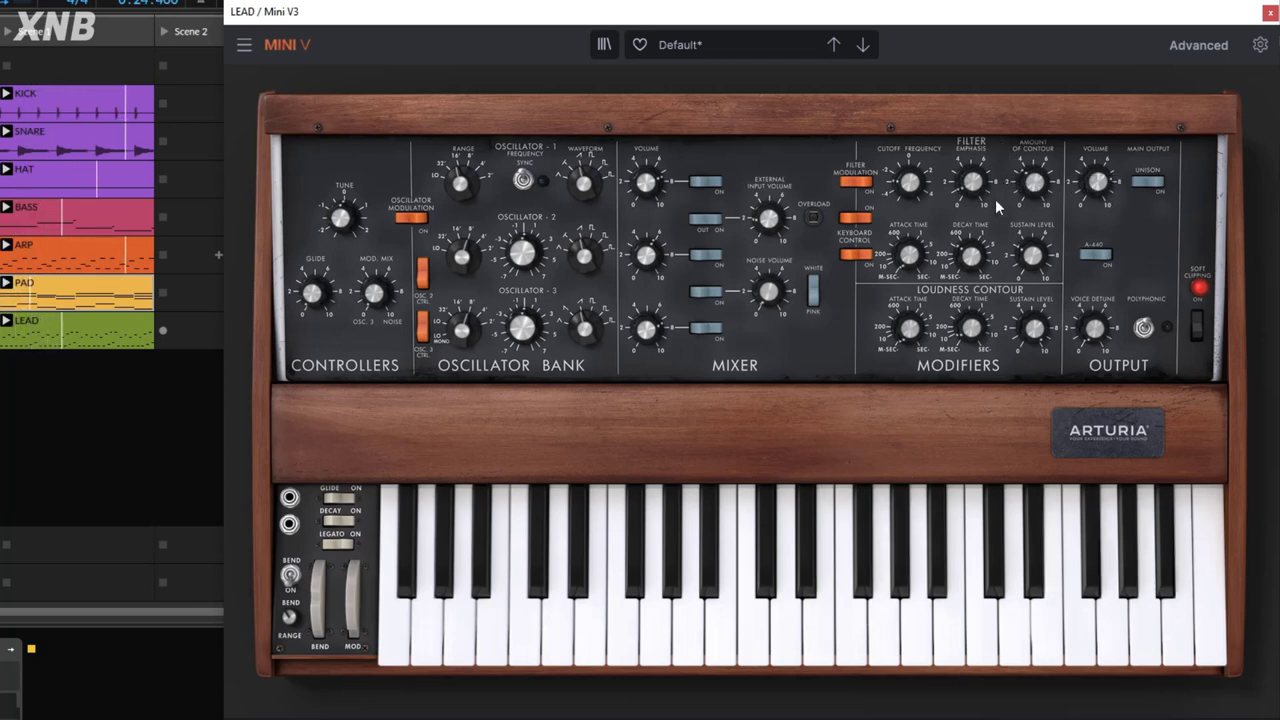
pyautogui.moveTo(971, 328); pyautogui.dragTo(983, 360)
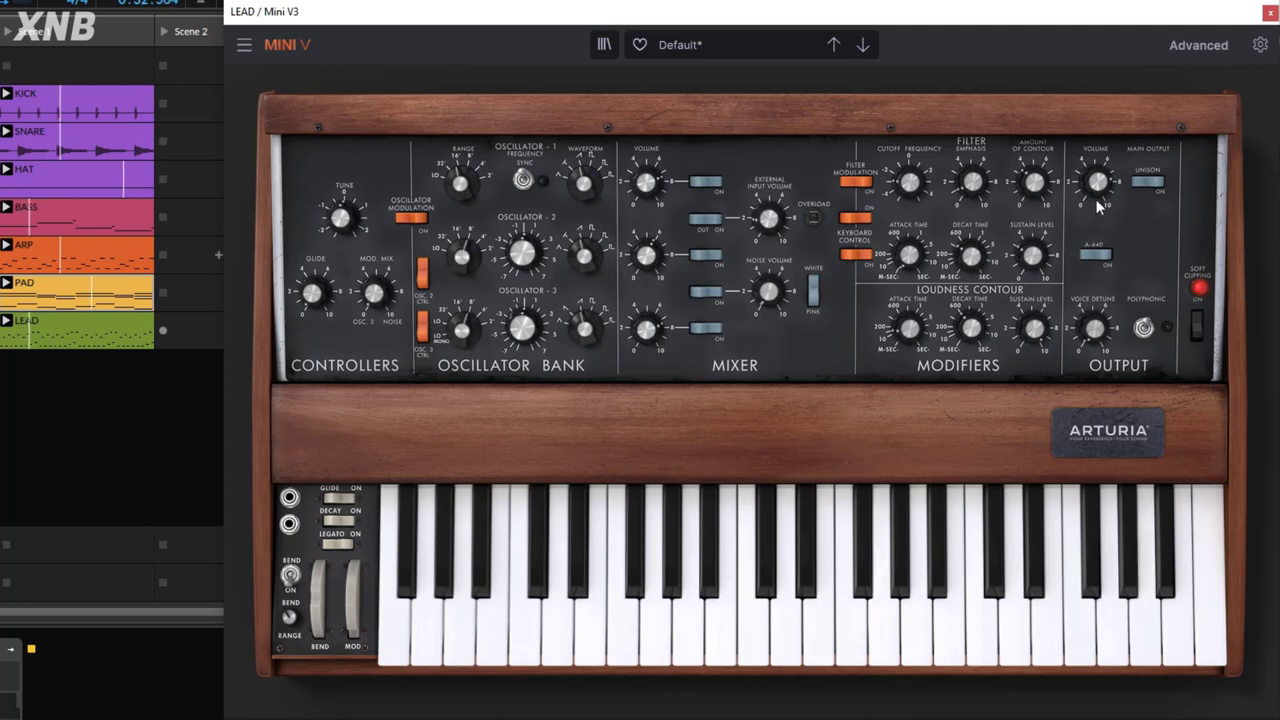
# Turn on unison for the lead synth and set it to 6 voices.
pyautogui.moveTo(1098, 188)
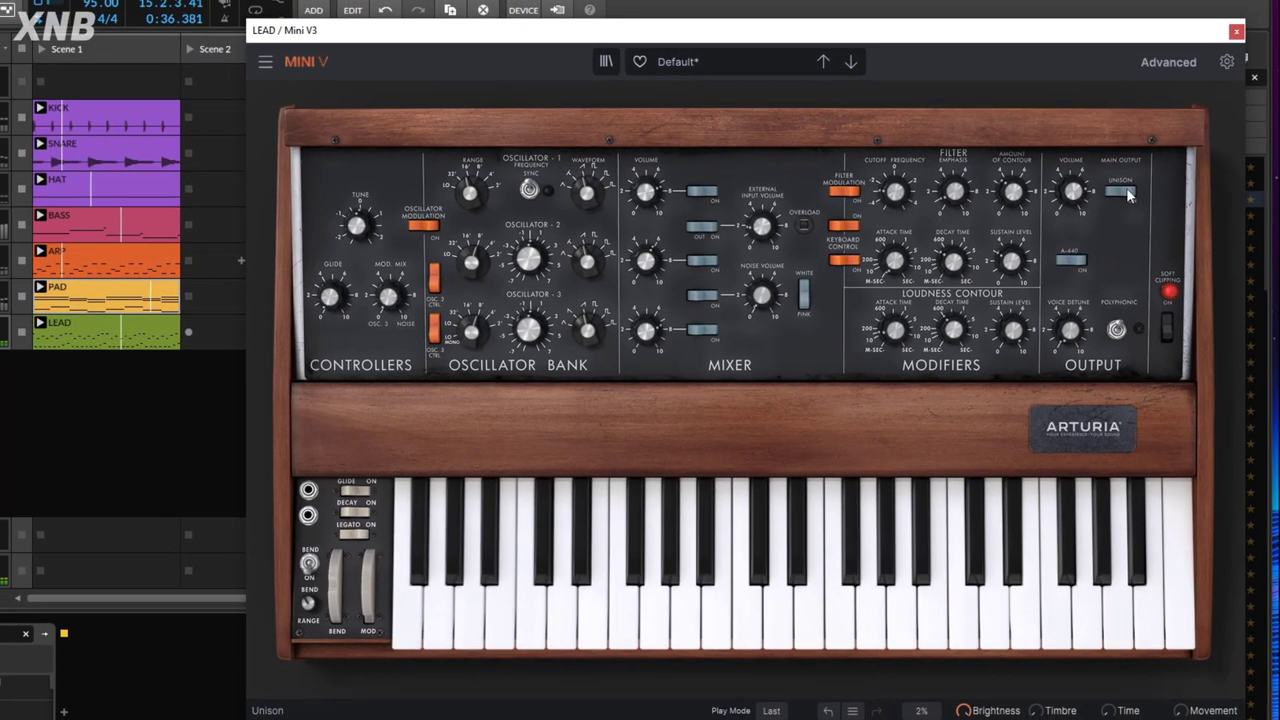
pyautogui.moveTo(1082, 342)
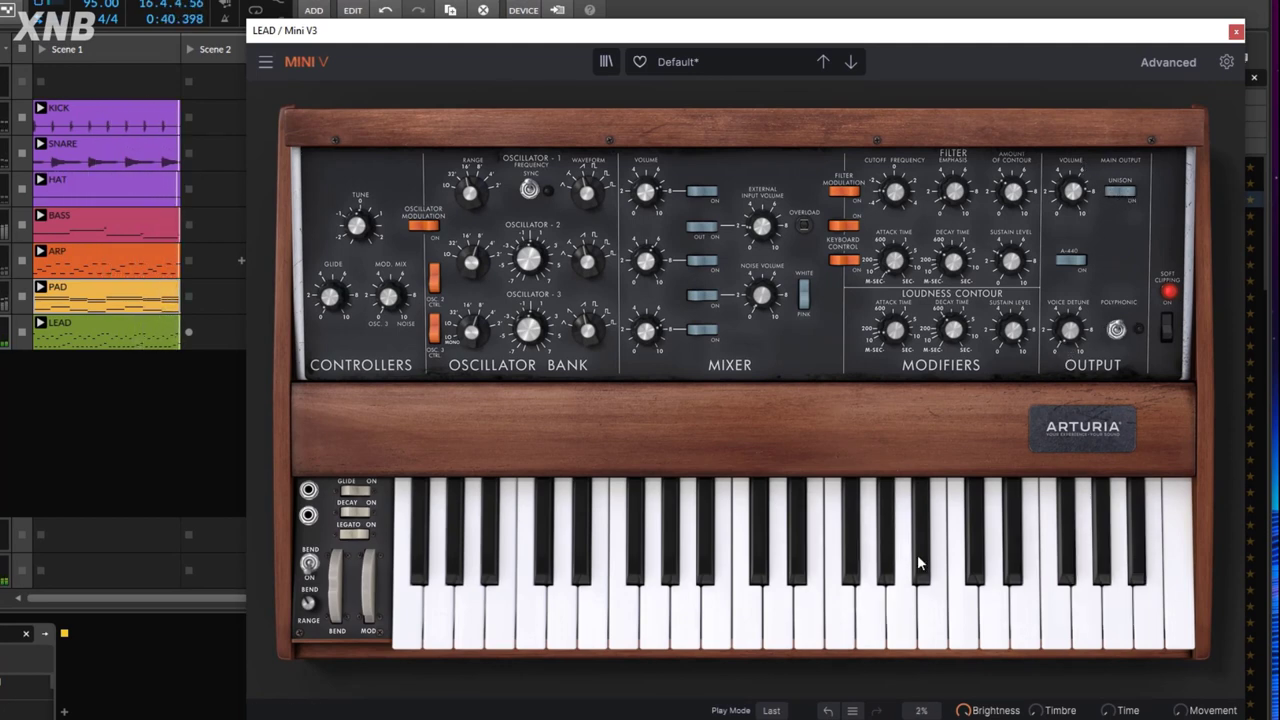
pyautogui.click(1122, 193)
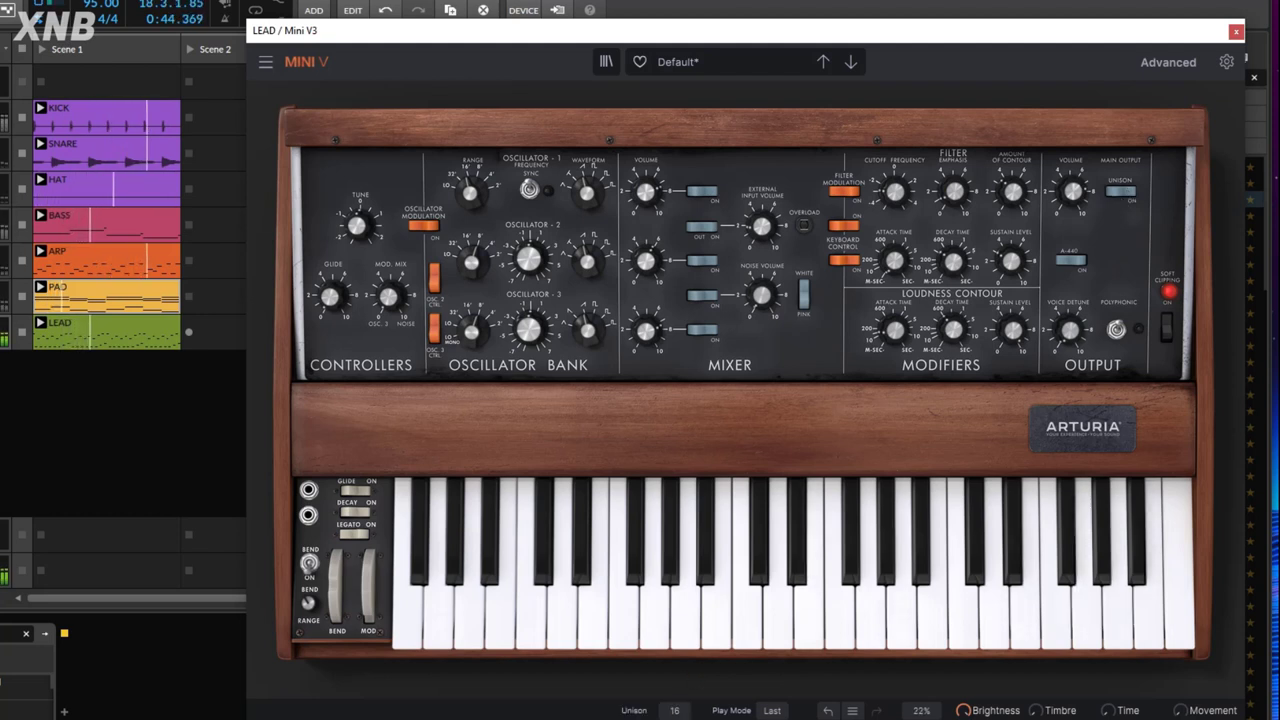
pyautogui.click(674, 709)
pyautogui.click(687, 624)
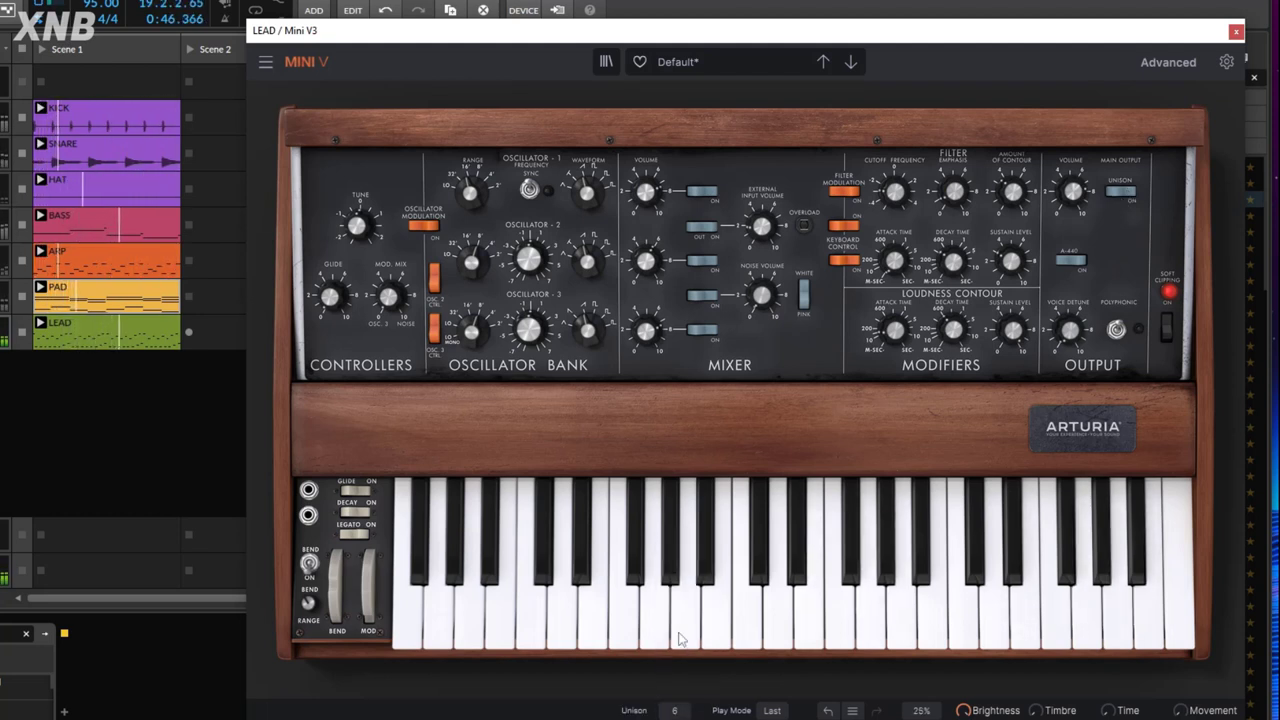
# Add a little voice detune to the lead's unison voices, adjust the glide during playback, and stop the transport.
pyautogui.moveTo(1080, 328)
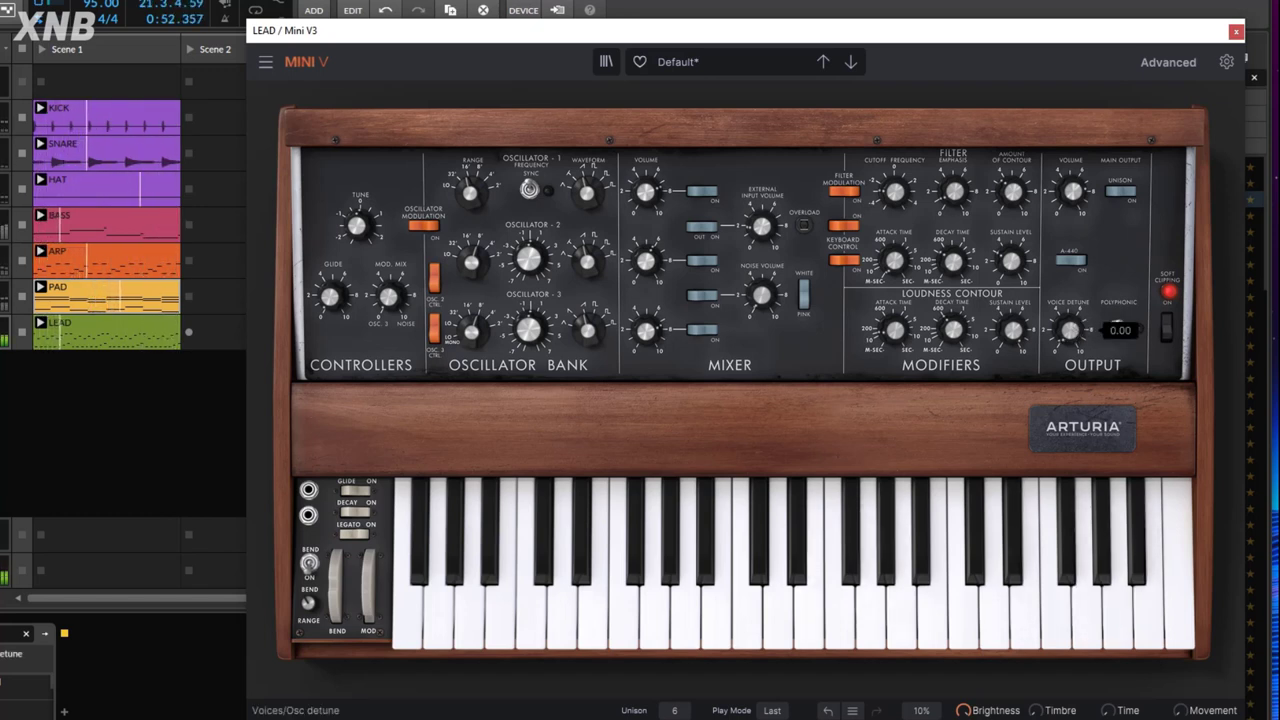
pyautogui.moveTo(1071, 330); pyautogui.dragTo(1070, 329)
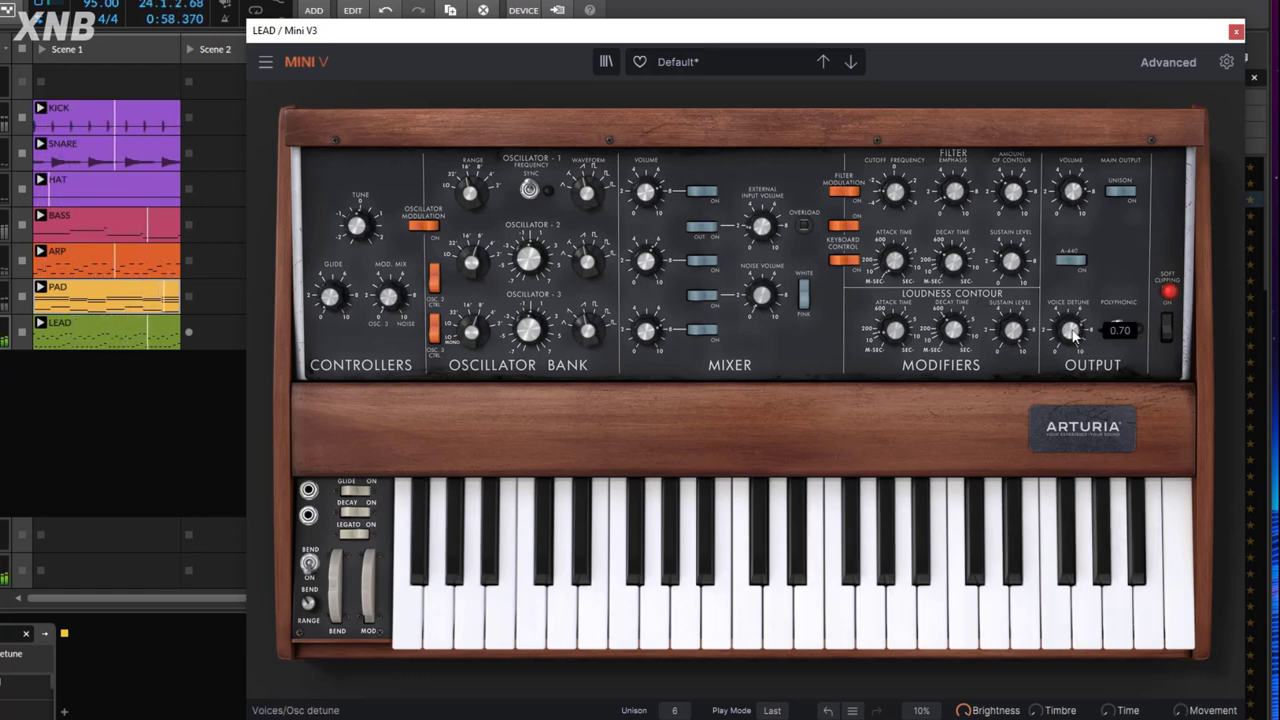
pyautogui.moveTo(1070, 330); pyautogui.dragTo(1070, 344)
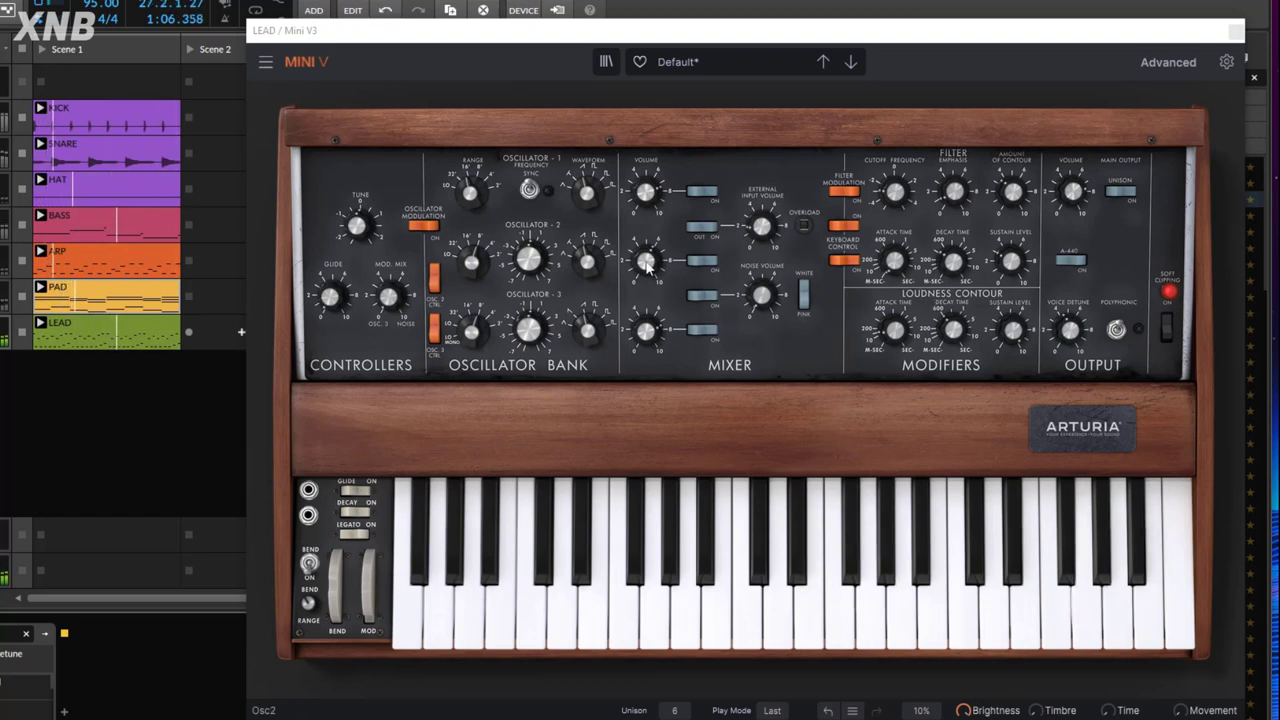
pyautogui.moveTo(331, 297)
pyautogui.mouseDown()
pyautogui.moveTo(331, 275)
pyautogui.moveTo(331, 309)
pyautogui.mouseUp()
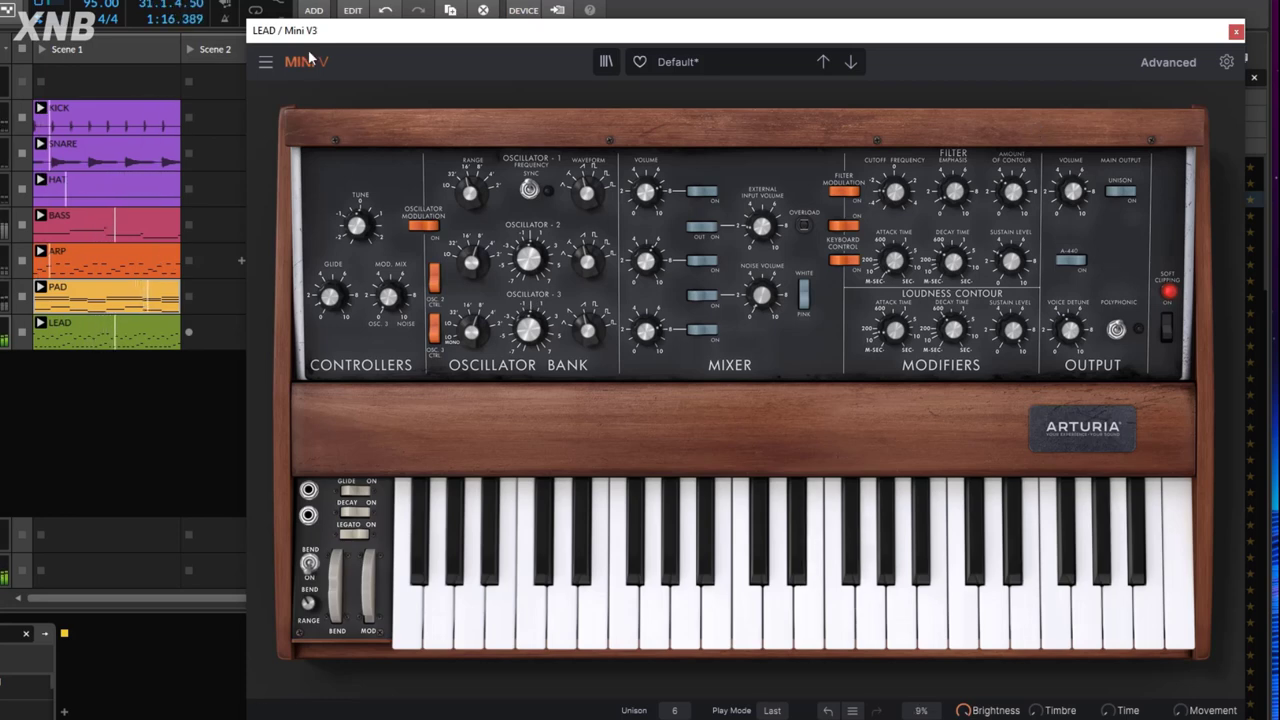
pyautogui.click(2, 10)
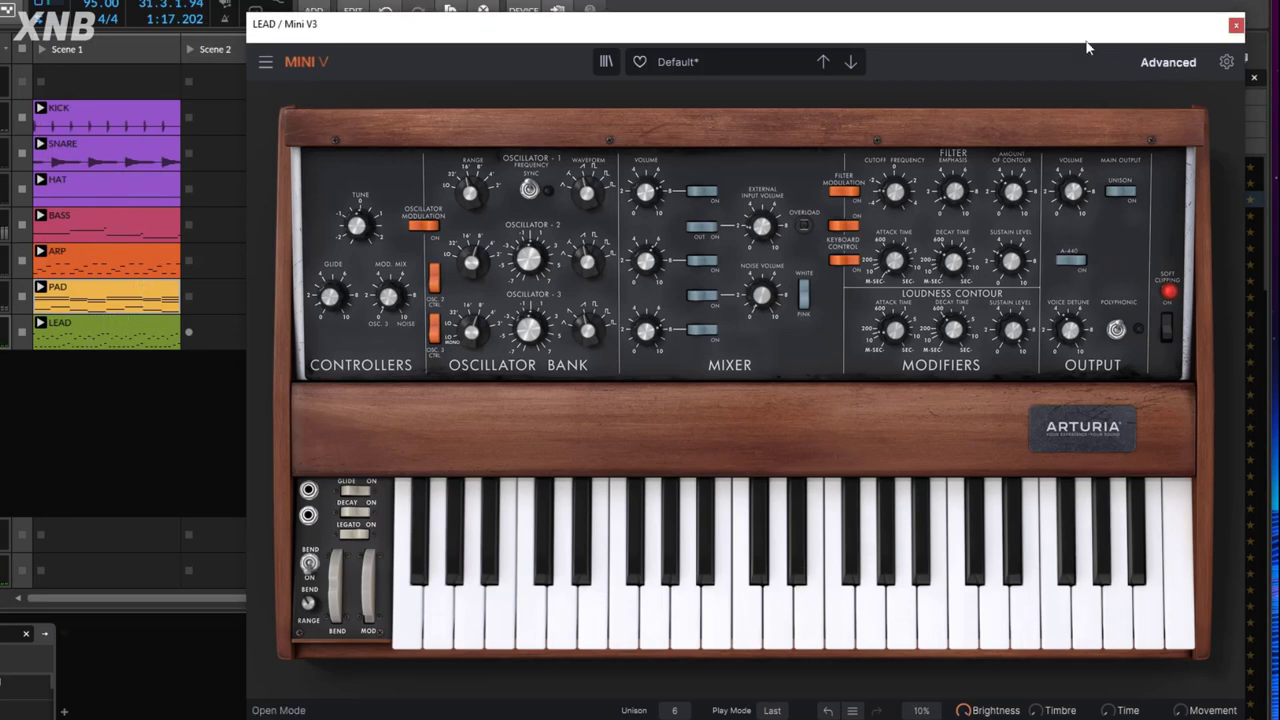
# In the lead's modulation matrix, set the sources and destinations of the mod wheel to LFO AM and LFO to VCO123 FM routings to Off.
pyautogui.click(1168, 63)
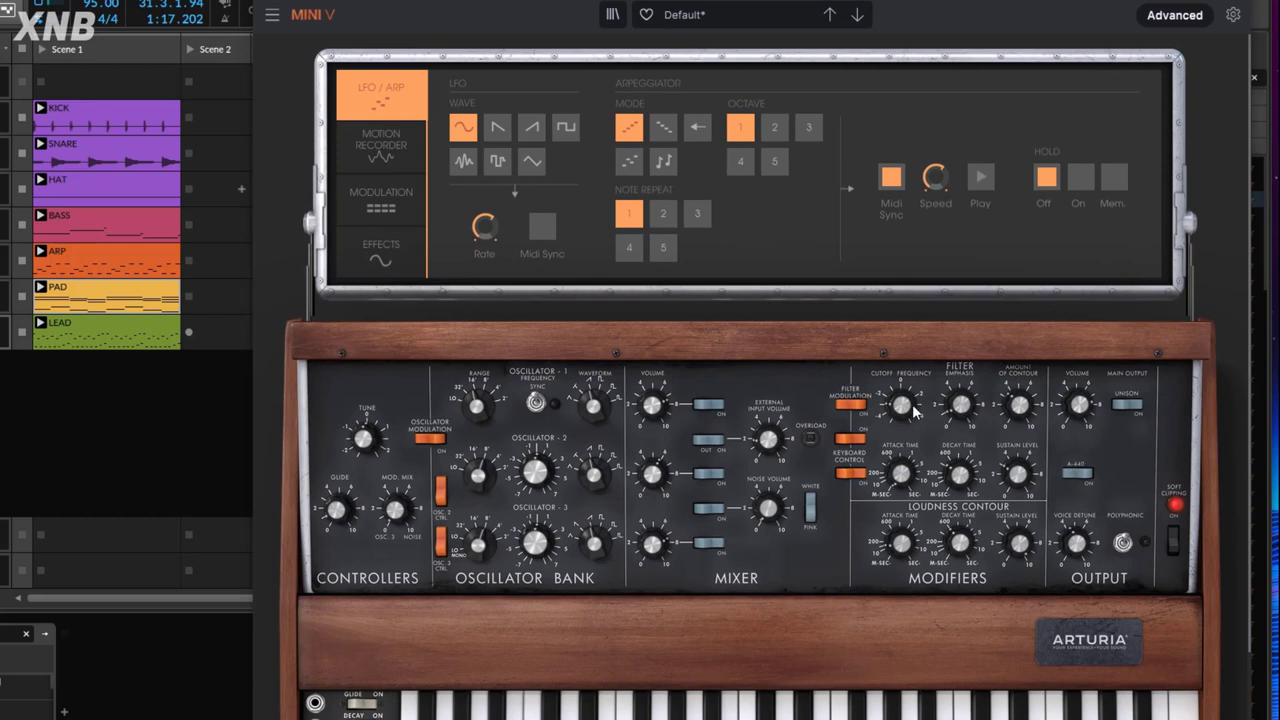
pyautogui.click(394, 203)
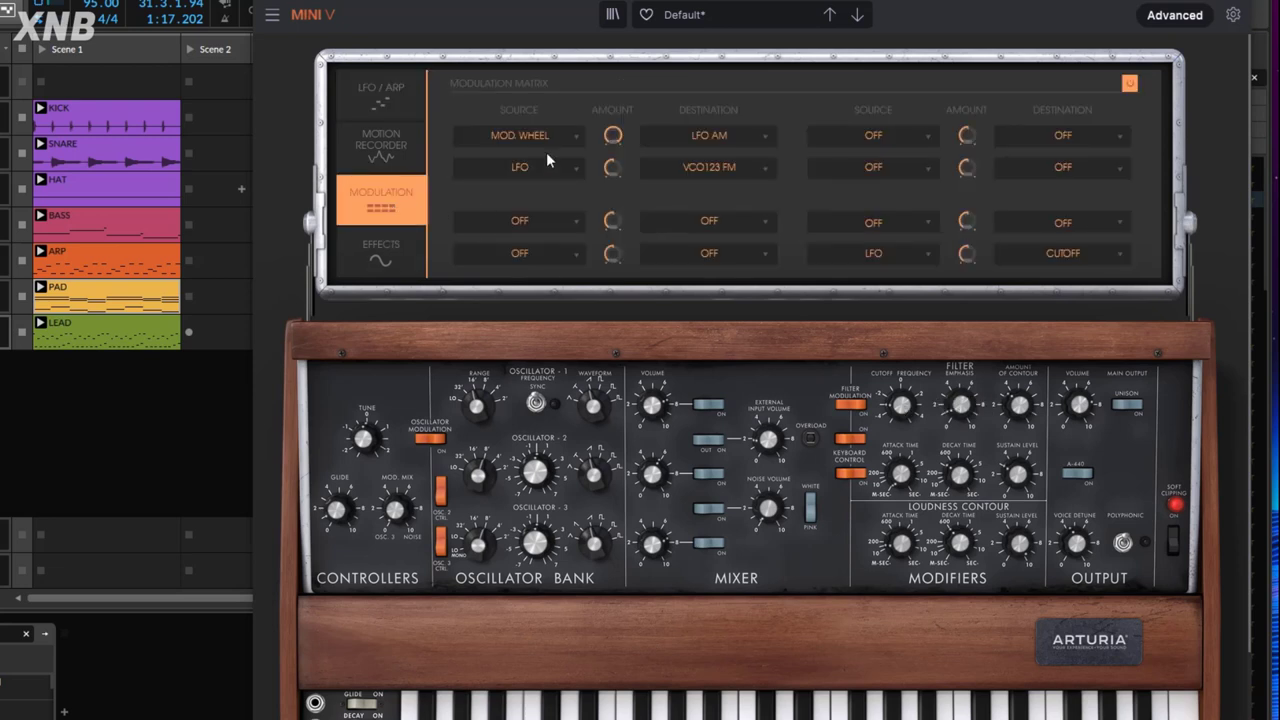
pyautogui.click(544, 135)
pyautogui.click(479, 180)
pyautogui.click(522, 162)
pyautogui.click(500, 208)
pyautogui.click(712, 140)
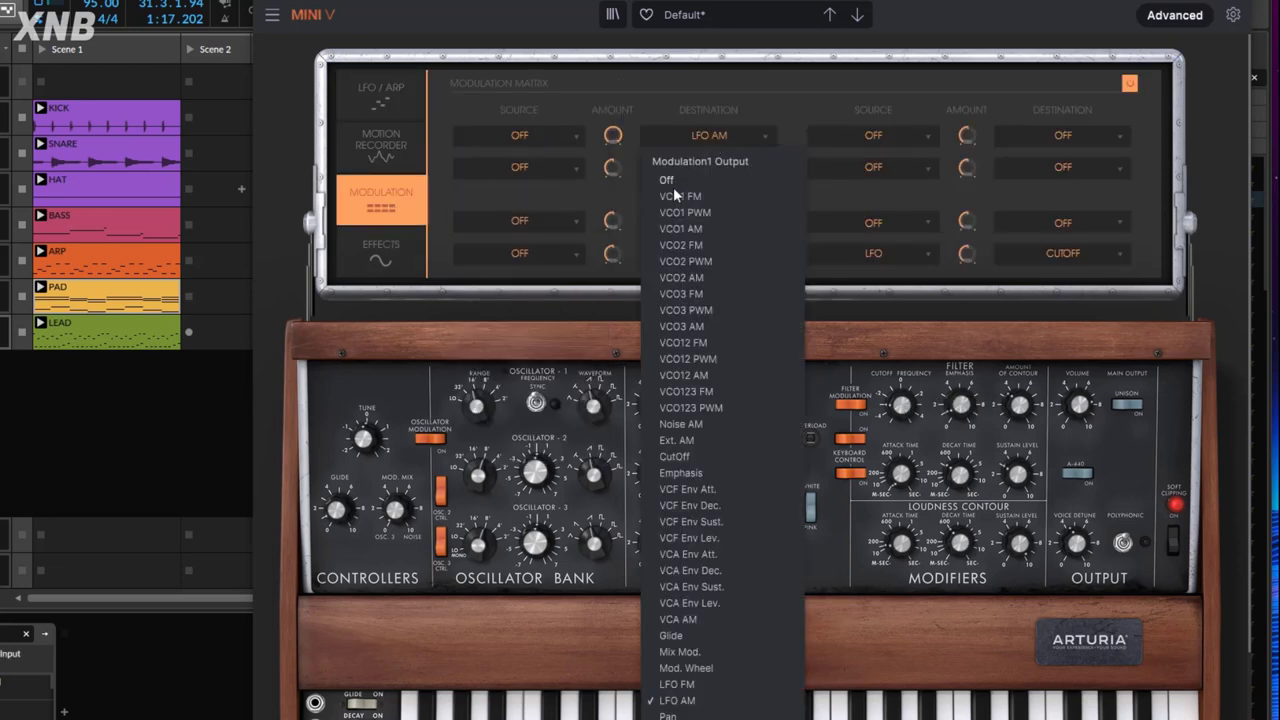
pyautogui.click(669, 181)
pyautogui.click(689, 165)
pyautogui.click(689, 211)
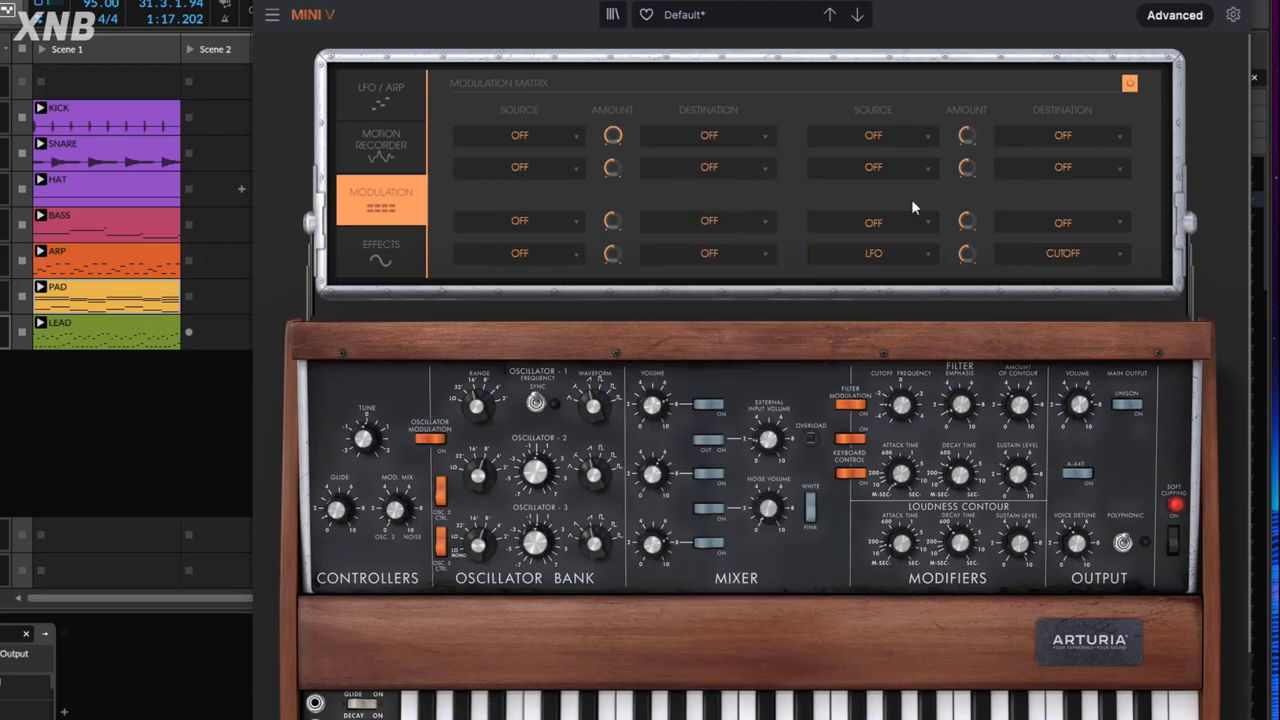
# Clear the LFO to cutoff routing by setting its source and destination to Off.
pyautogui.click(876, 256)
pyautogui.click(846, 299)
pyautogui.click(1052, 254)
pyautogui.click(1019, 259)
# Route velocity to filter cutoff in the first modulation slot, with an amount of about 0.0585.
pyautogui.click(545, 134)
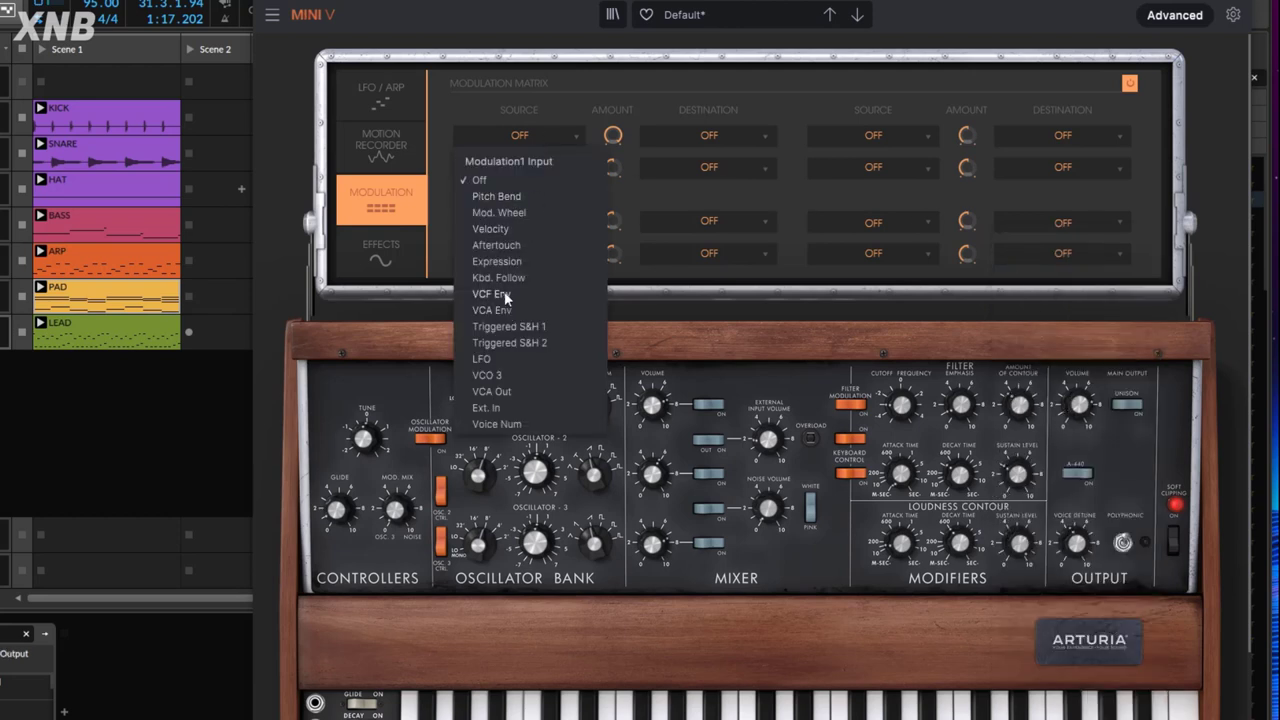
pyautogui.click(500, 229)
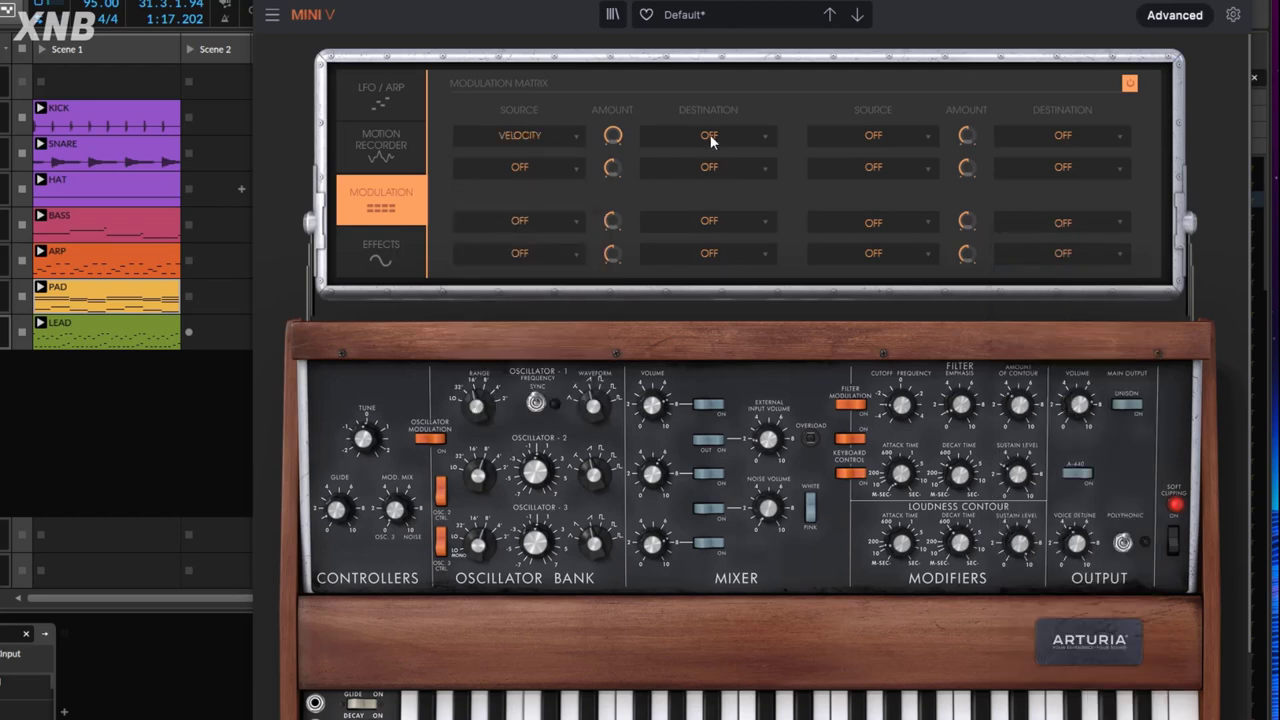
pyautogui.click(712, 141)
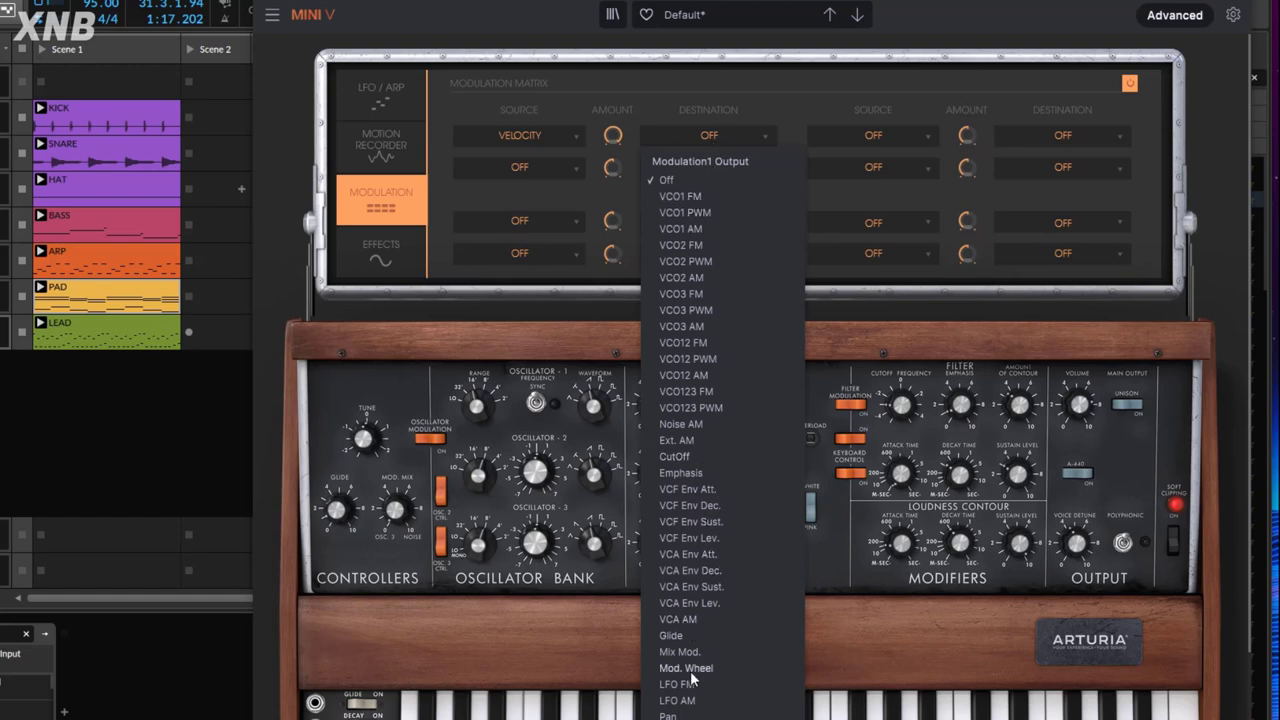
pyautogui.click(670, 456)
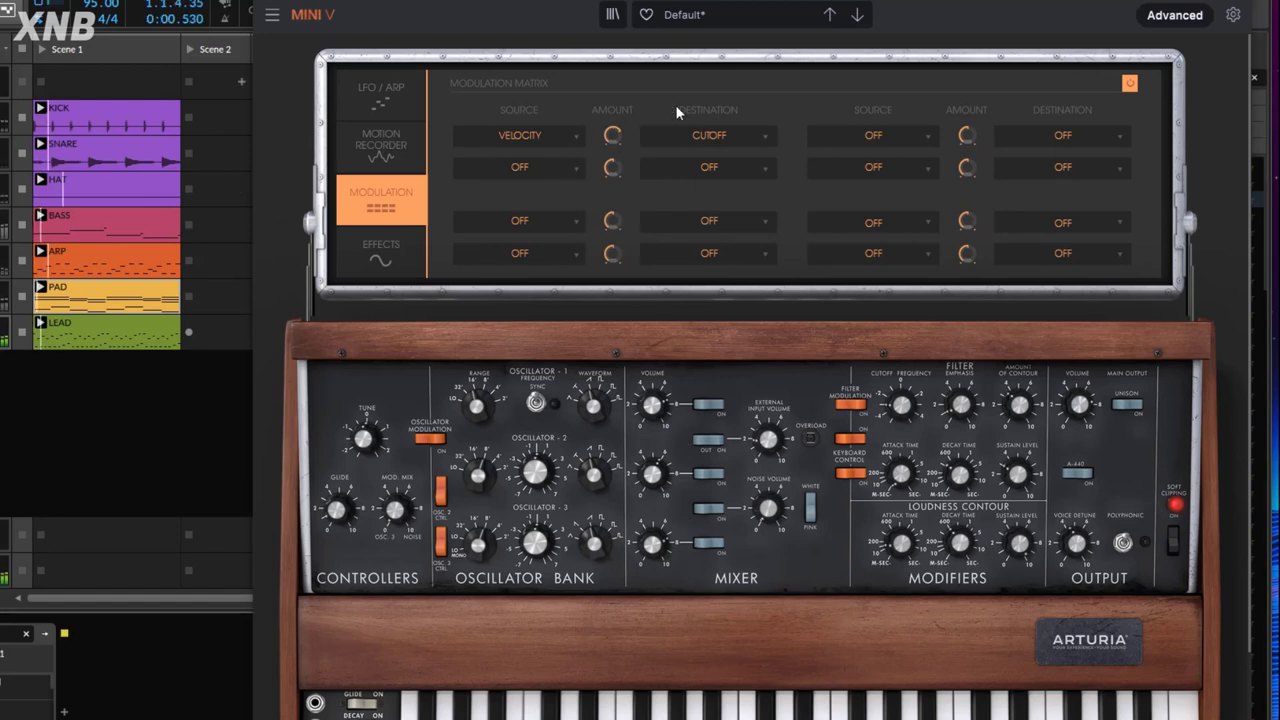
pyautogui.doubleClick(614, 141)
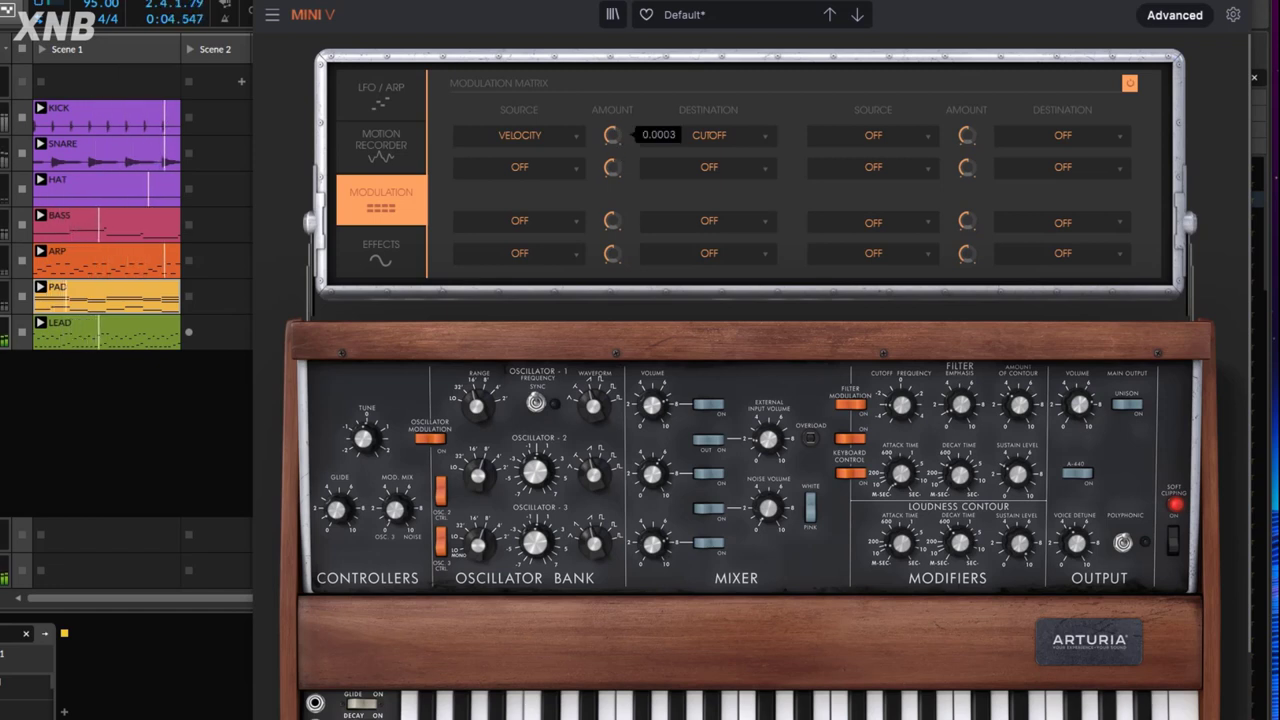
pyautogui.moveTo(903, 410)
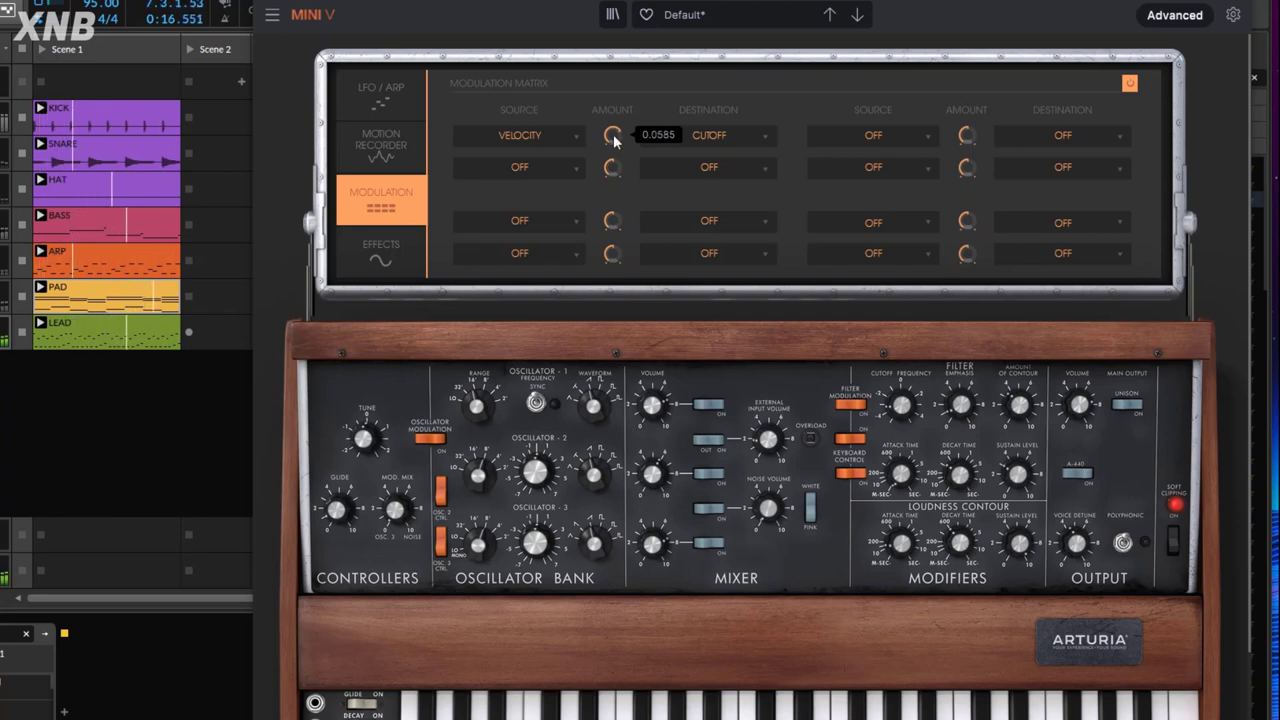
# Set the lead's chorus mix to about 18.4 % wet and its delay to about 40.8 % wet, with the delay times at Tempo/4.0.
pyautogui.click(381, 250)
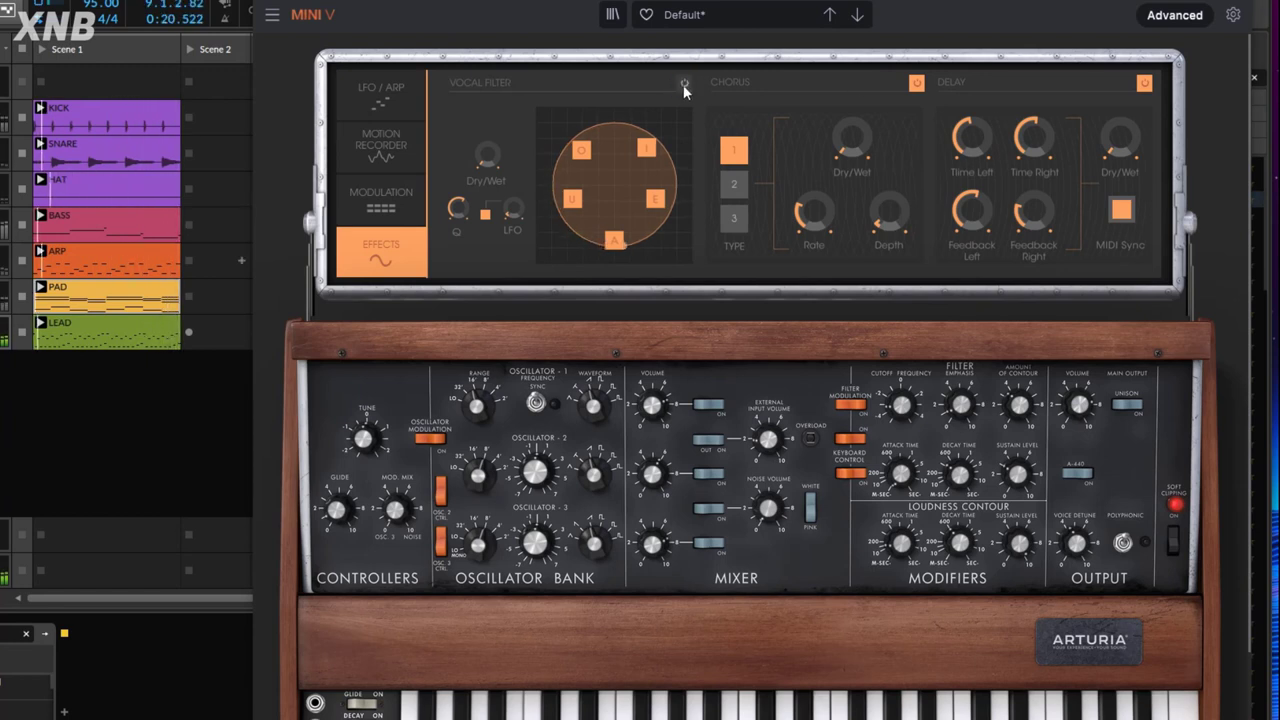
pyautogui.moveTo(859, 153); pyautogui.dragTo(859, 149)
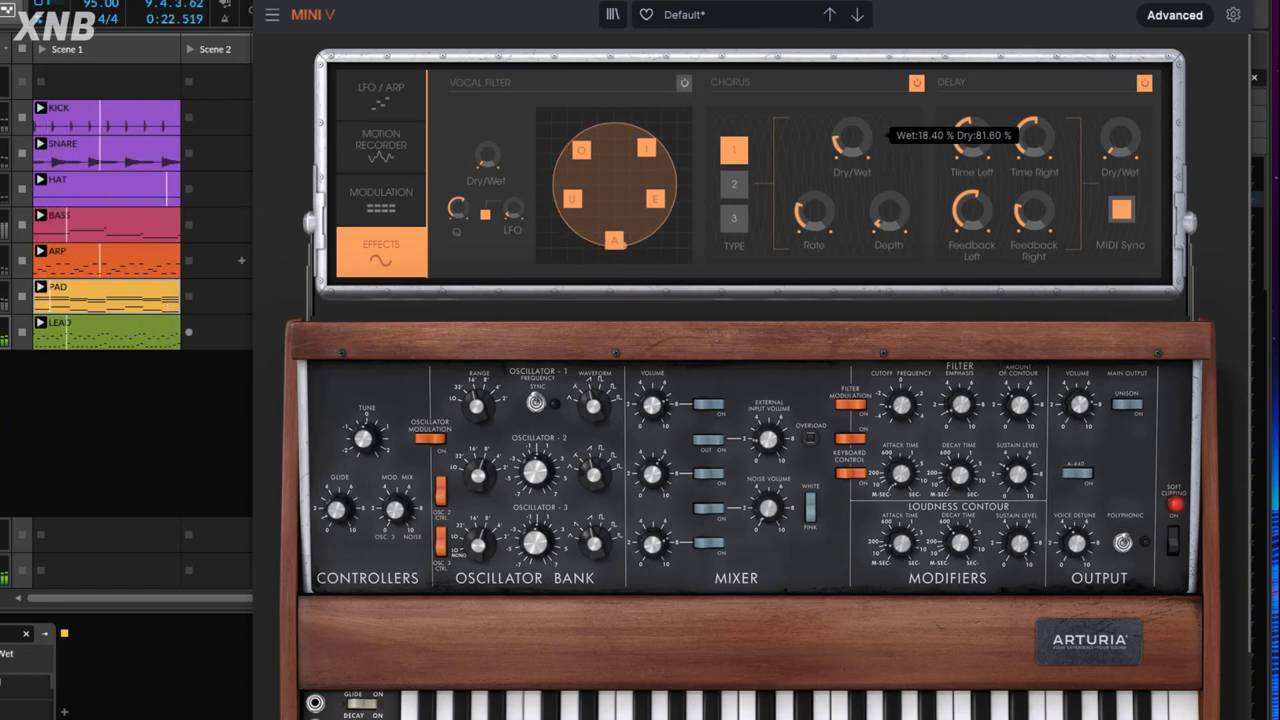
pyautogui.moveTo(988, 145)
pyautogui.moveTo(1120, 140); pyautogui.dragTo(1120, 131)
pyautogui.moveTo(1009, 135)
pyautogui.moveTo(1035, 140); pyautogui.dragTo(1035, 139)
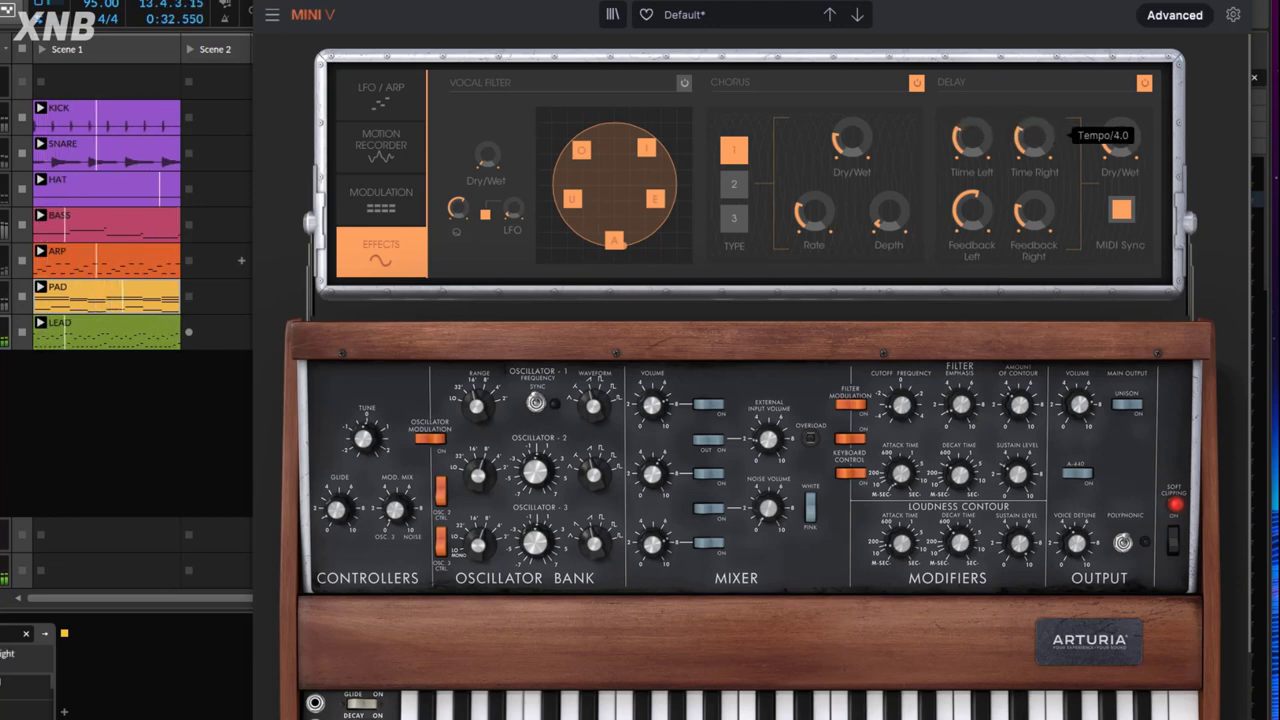
pyautogui.moveTo(1120, 140); pyautogui.dragTo(1120, 132)
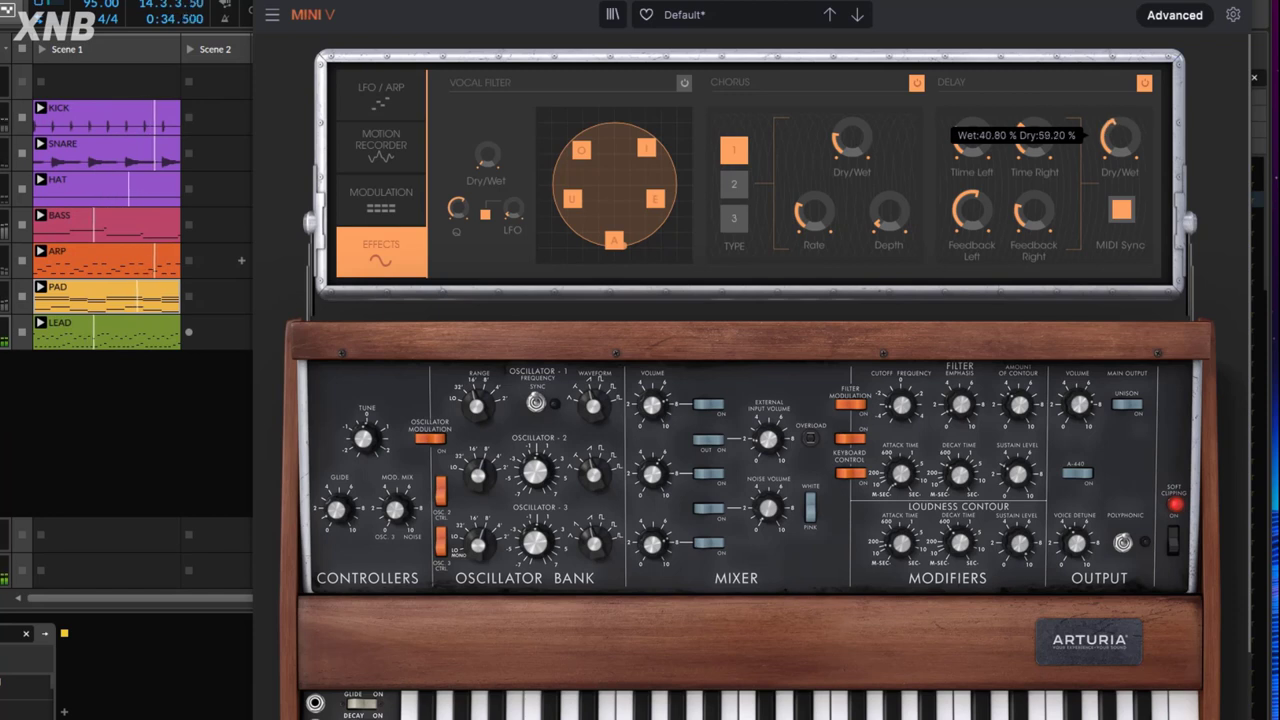
# Try the right delay time at Tempo/3.0 and return it to Tempo/4.0.
pyautogui.moveTo(1035, 140); pyautogui.dragTo(1035, 146)
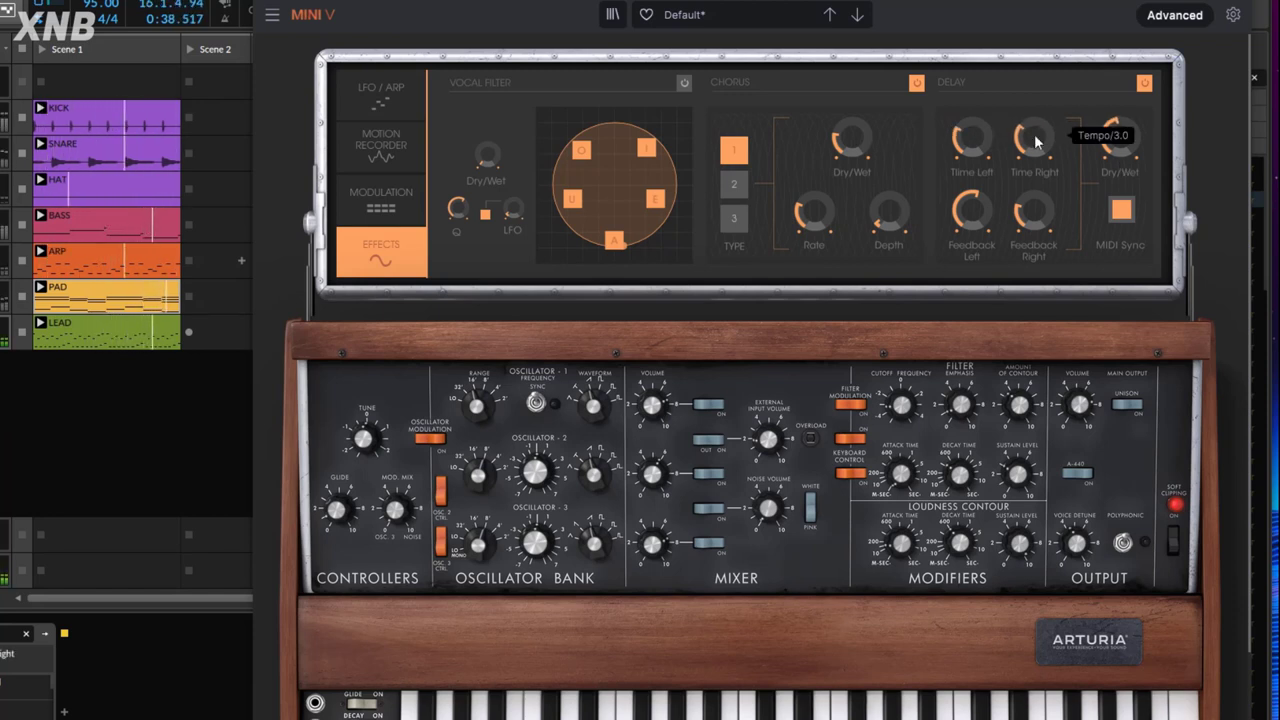
pyautogui.moveTo(965, 150)
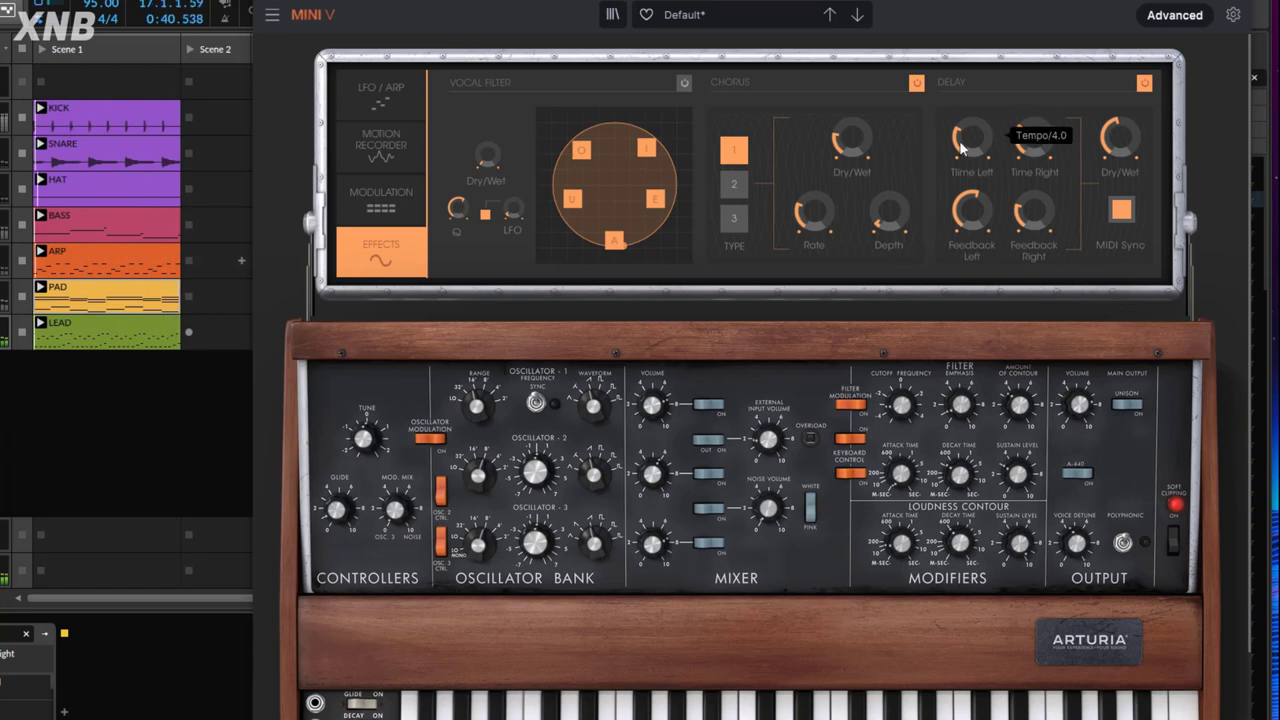
pyautogui.click(1034, 141)
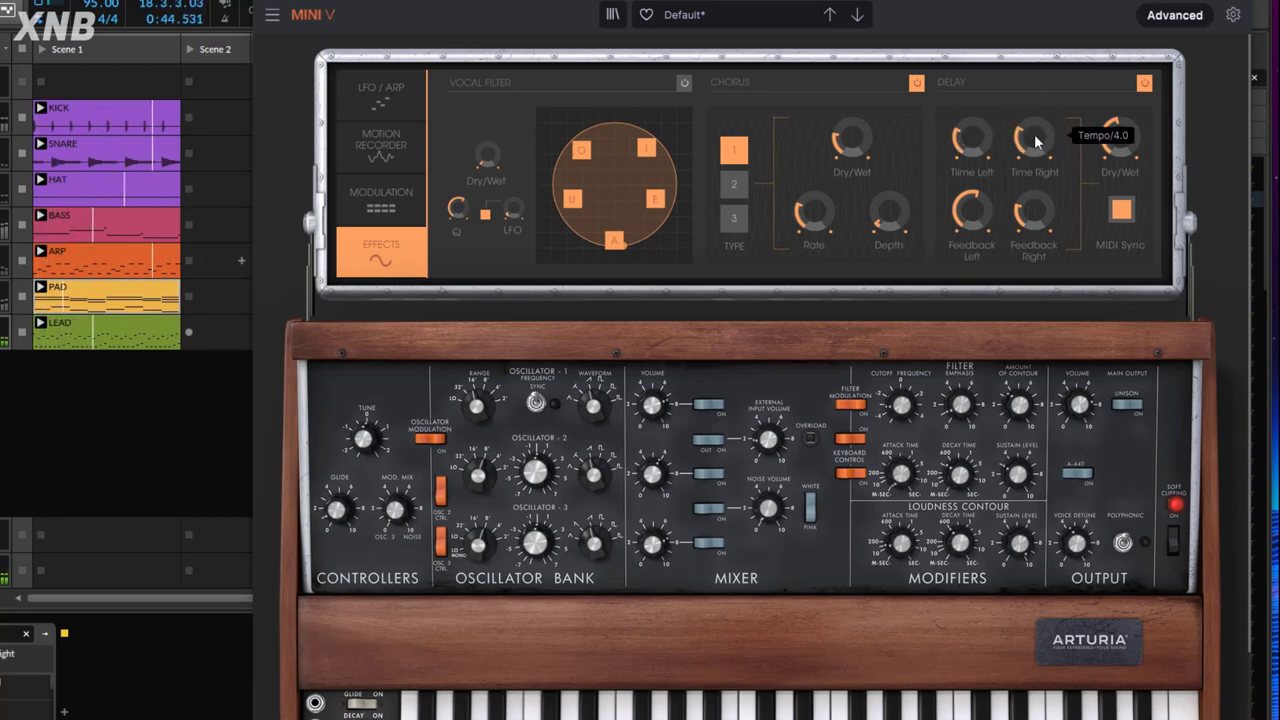
pyautogui.moveTo(1034, 141); pyautogui.dragTo(1034, 136)
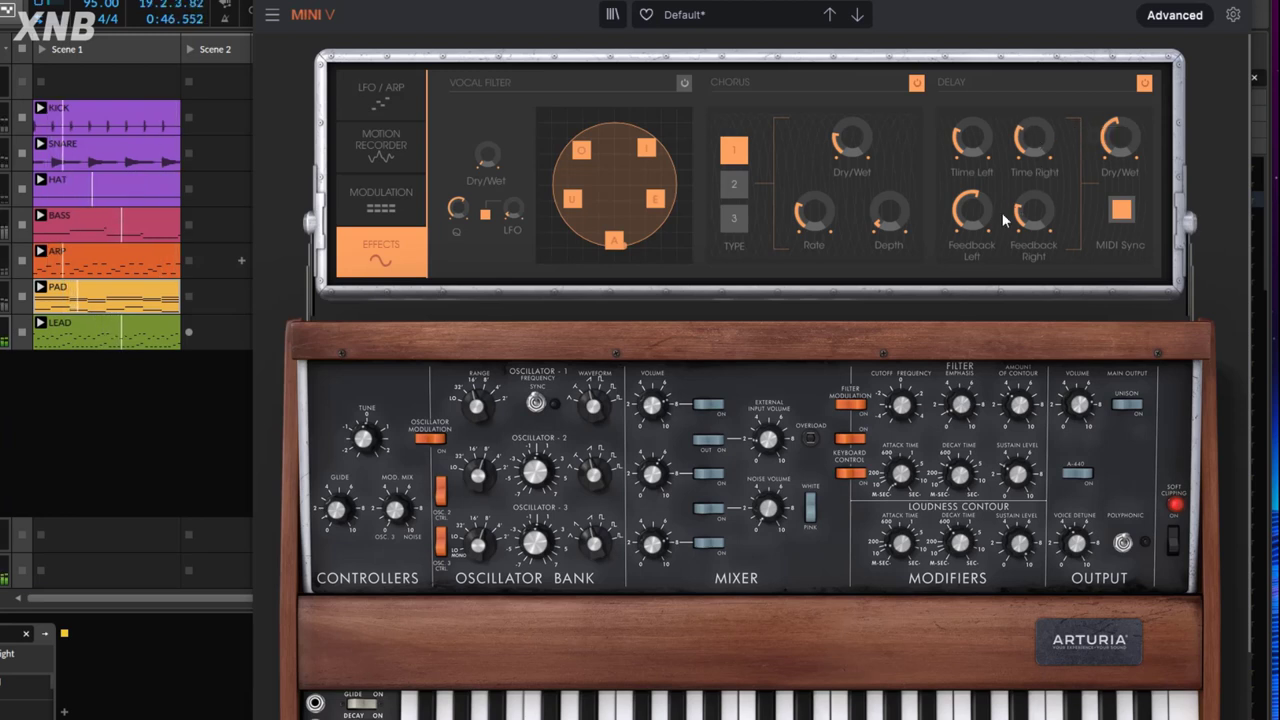
# Lower the left delay feedback to roughly match the right one and reduce the delay's wet mix.
pyautogui.moveTo(971, 210); pyautogui.dragTo(971, 238)
pyautogui.moveTo(1062, 220)
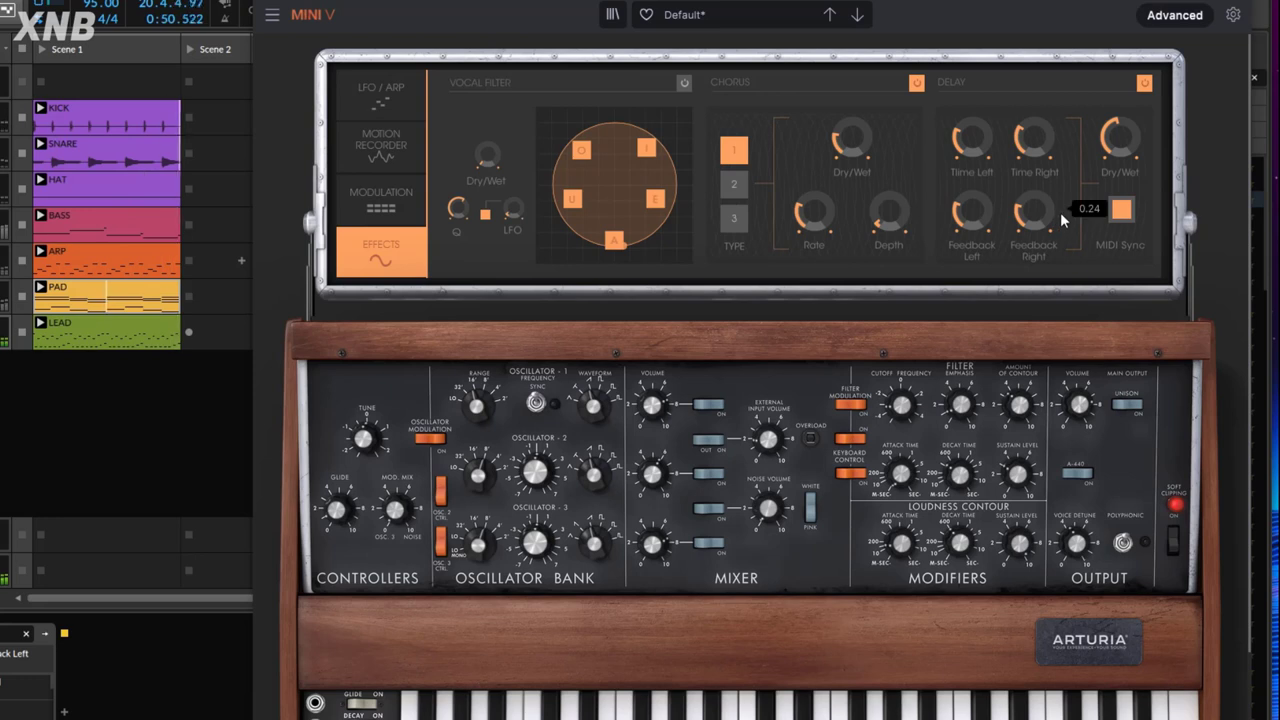
pyautogui.moveTo(1103, 140)
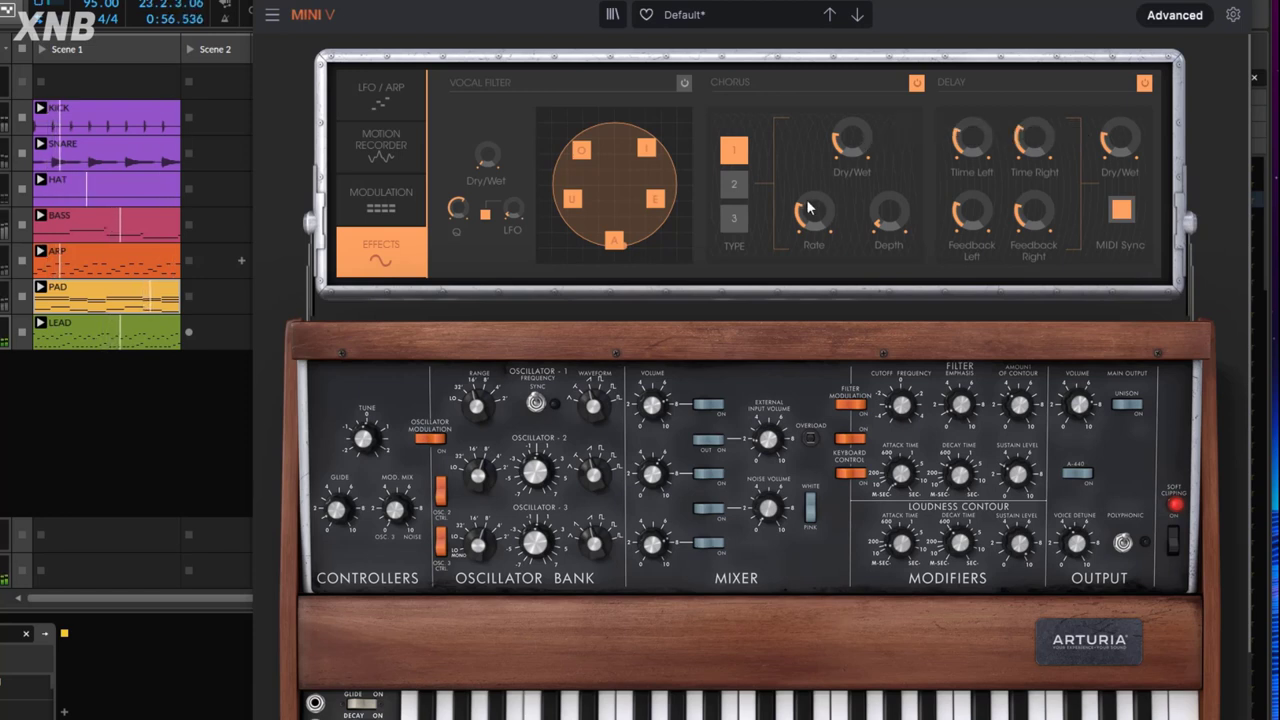
# Audition the chorus types, choose type 3, and raise the chorus dry/wet mix to about 0.276.
pyautogui.click(734, 214)
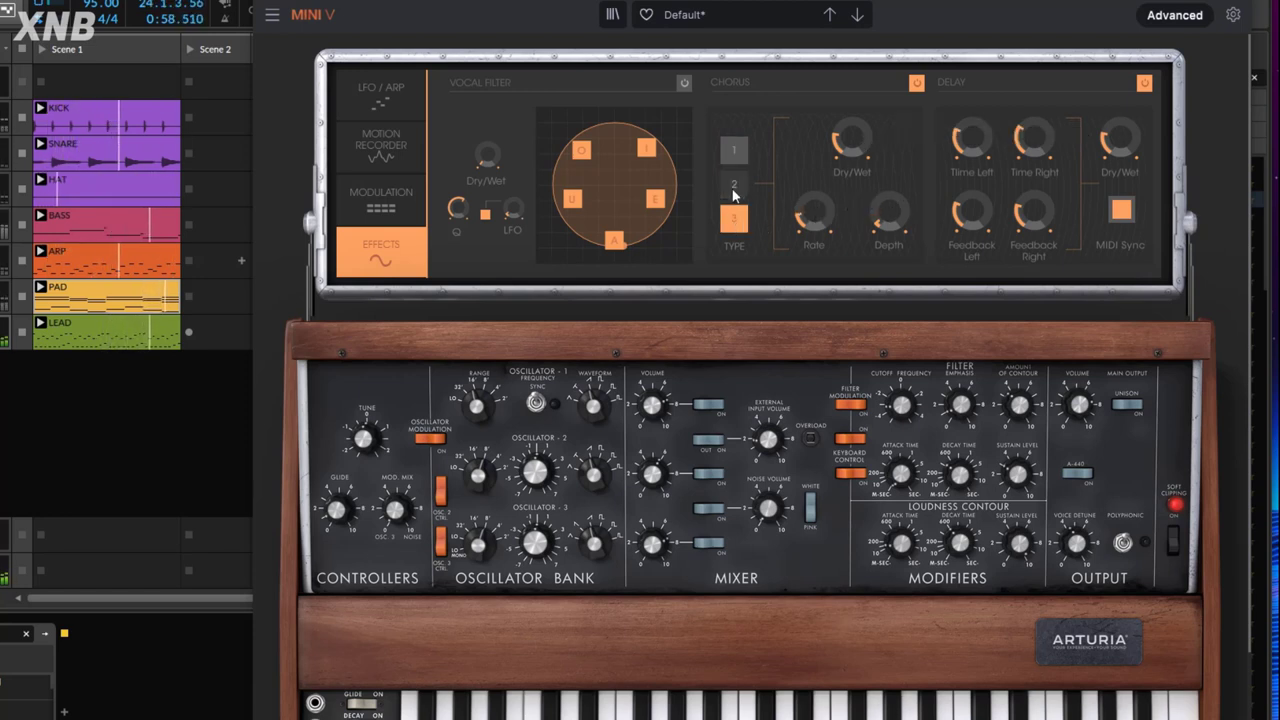
pyautogui.click(740, 186)
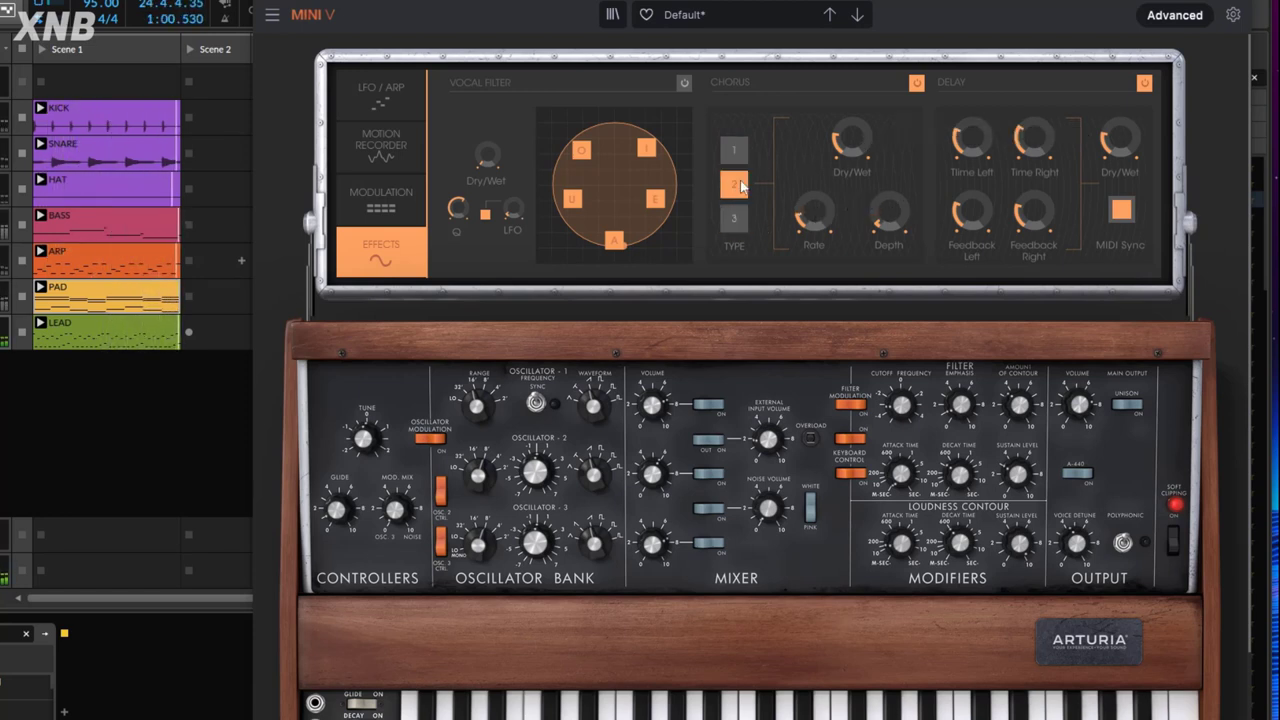
pyautogui.click(742, 152)
pyautogui.click(733, 220)
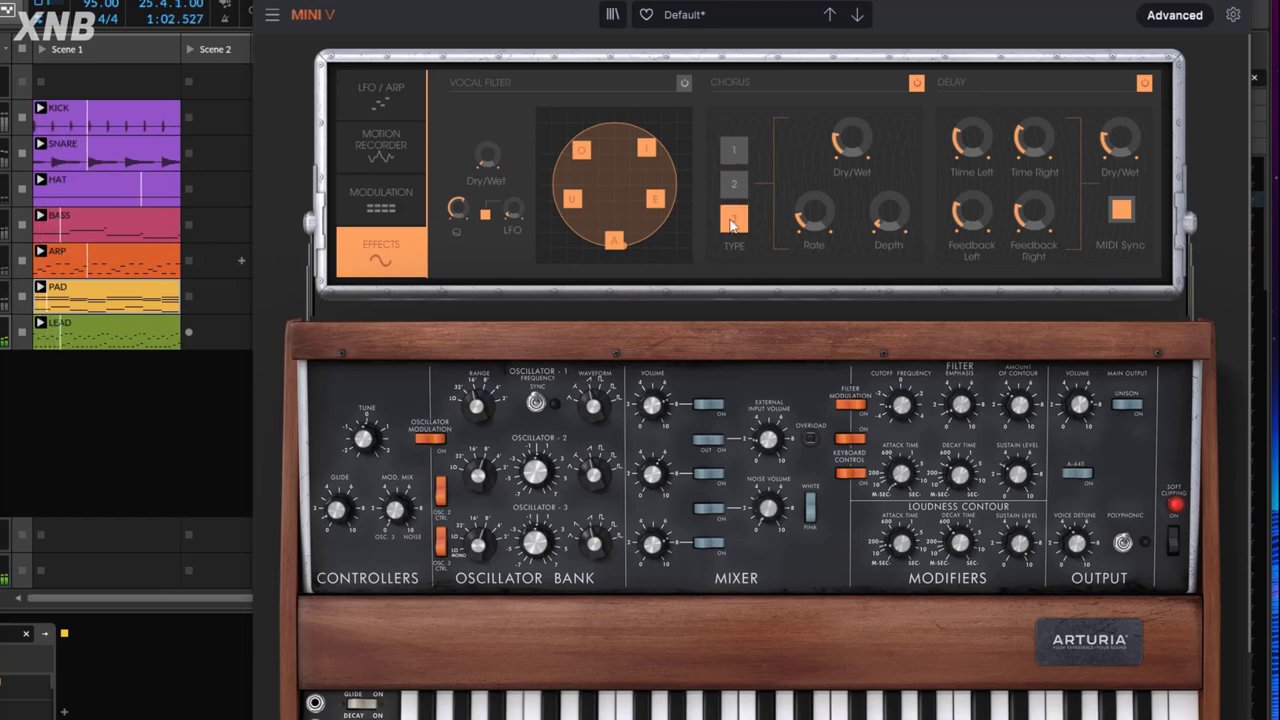
pyautogui.moveTo(835, 148); pyautogui.dragTo(835, 118)
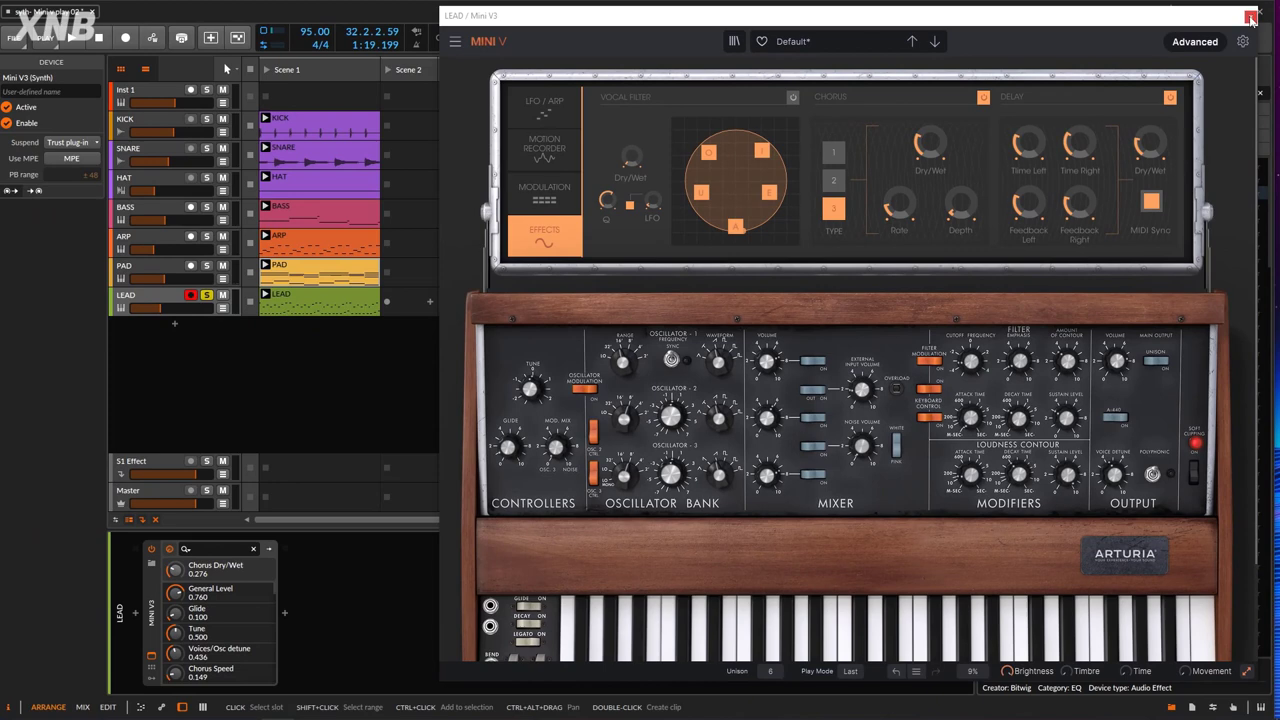
# Insert an EQ+ after the Mini V3 on the LEAD track and start playback.
pyautogui.click(1250, 18)
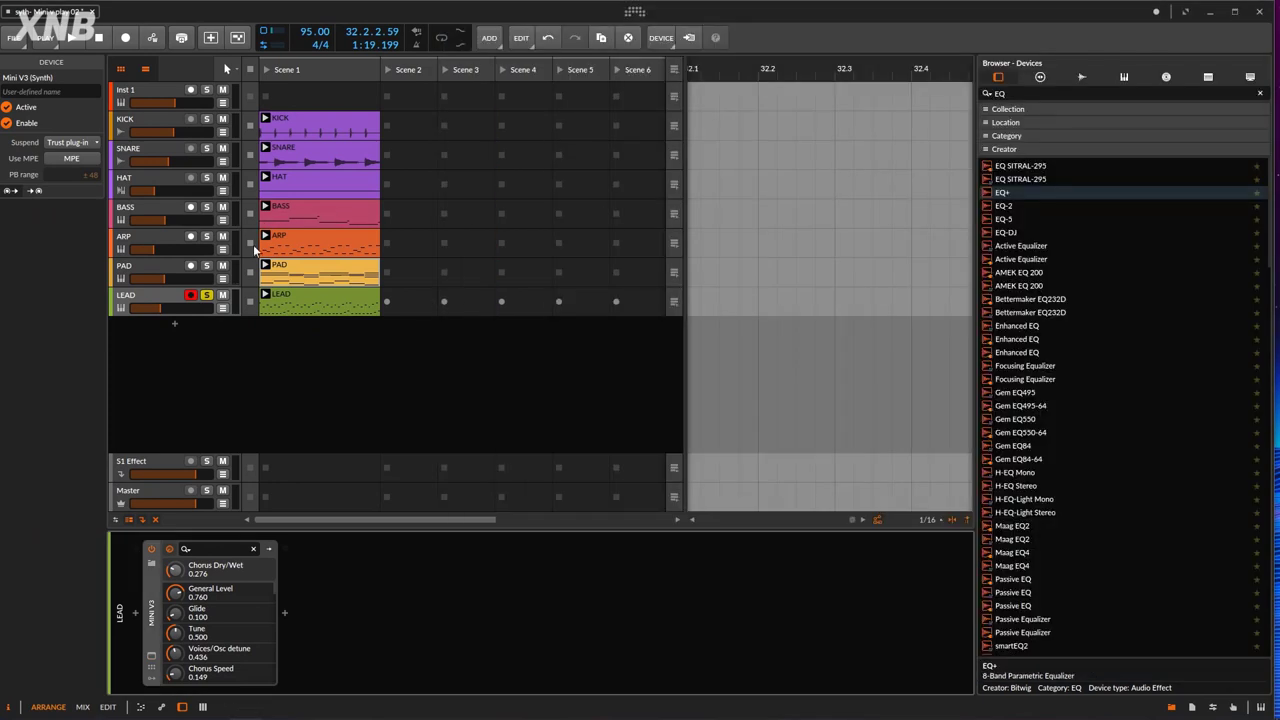
pyautogui.click(1010, 194)
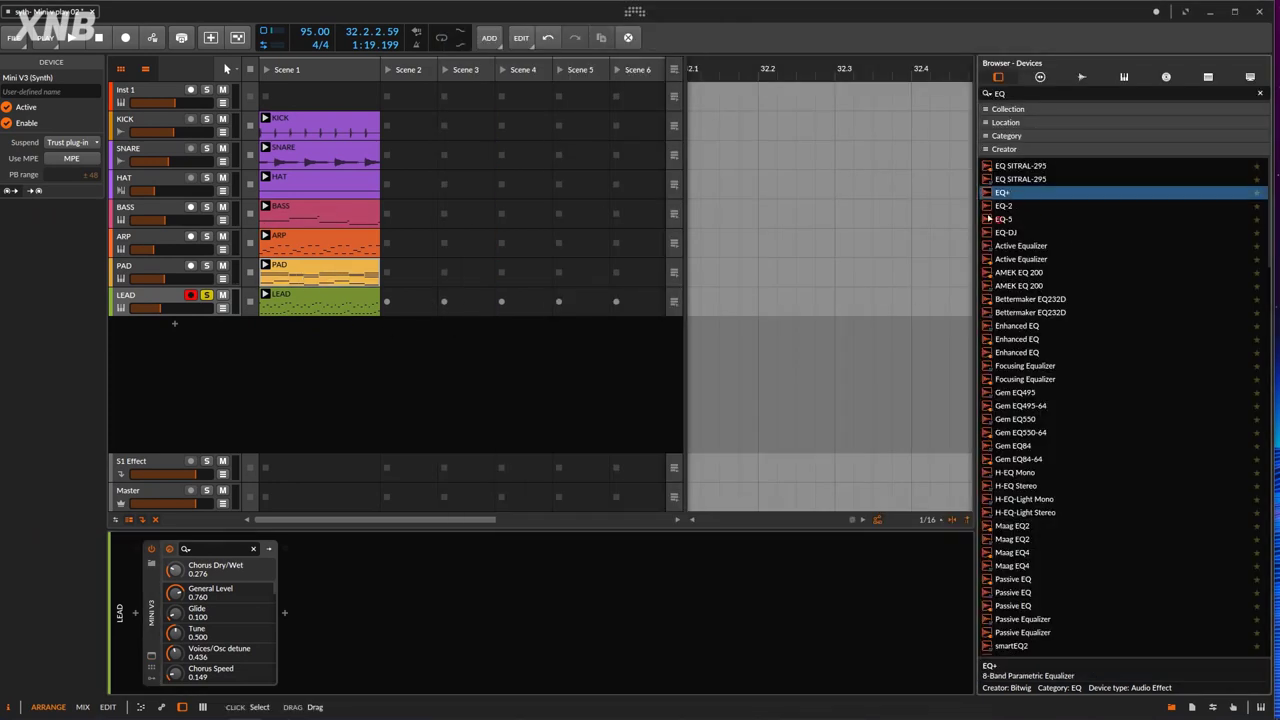
pyautogui.moveTo(447, 610); pyautogui.dragTo(425, 612)
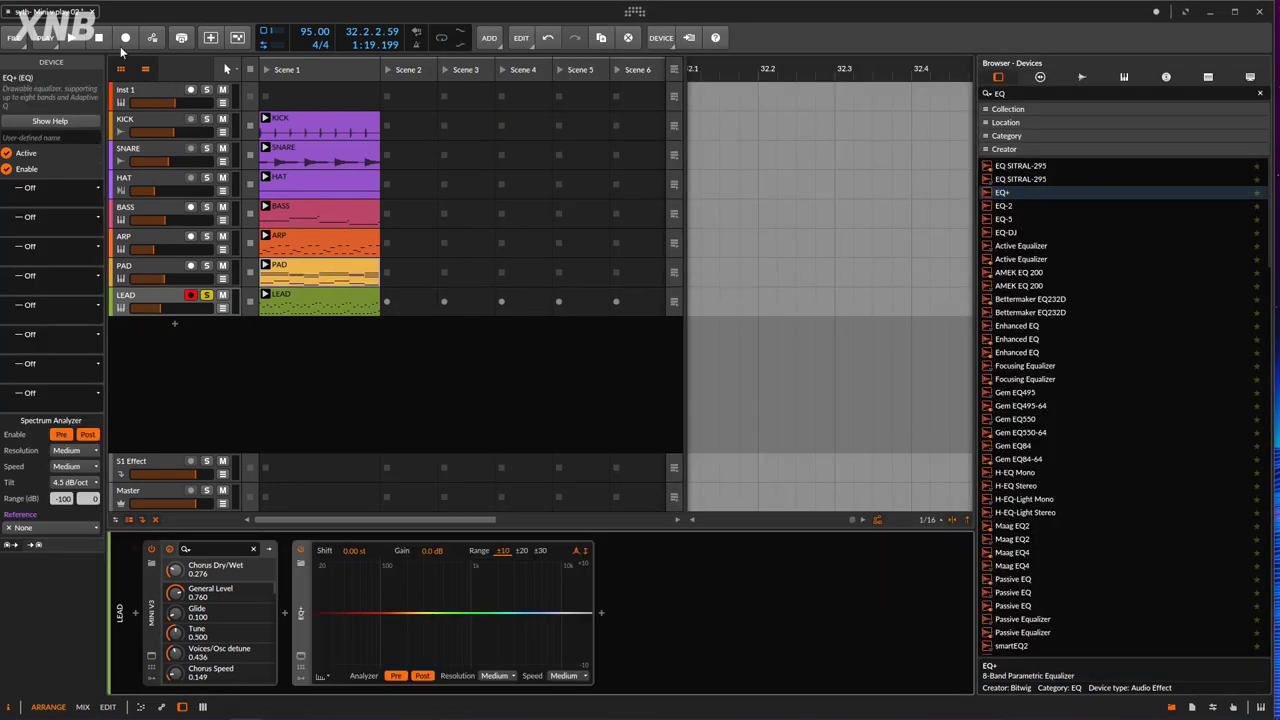
pyautogui.press('space')
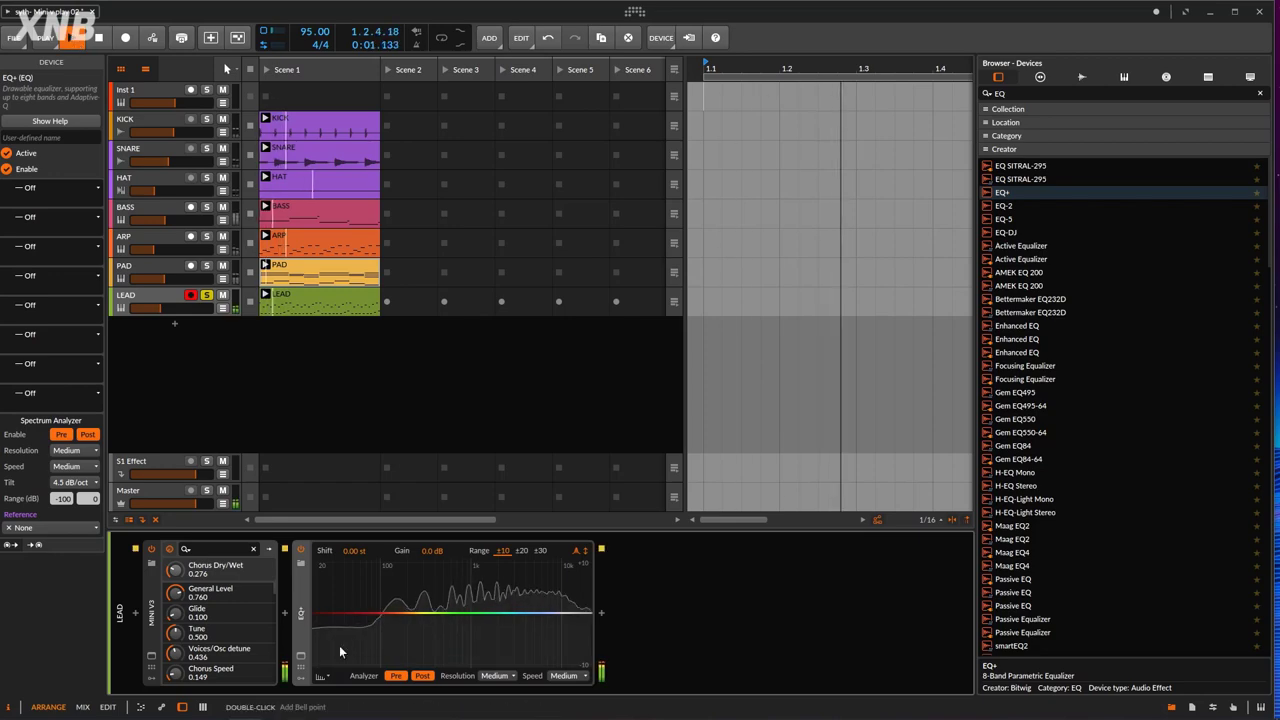
# Add a low-cut band to the lead EQ, compare the 12 and 24 dB/oct slopes, and keep Low-cut 4 at about 131 Hz.
pyautogui.doubleClick(395, 610)
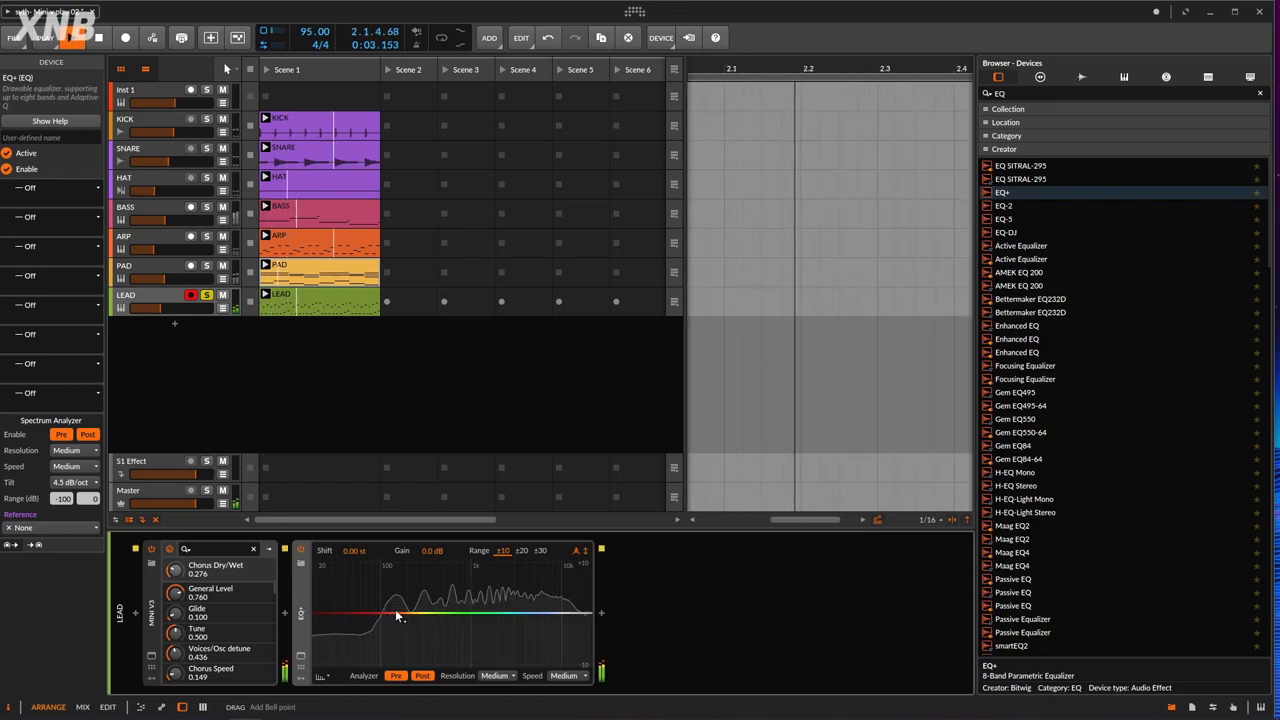
pyautogui.click(374, 676)
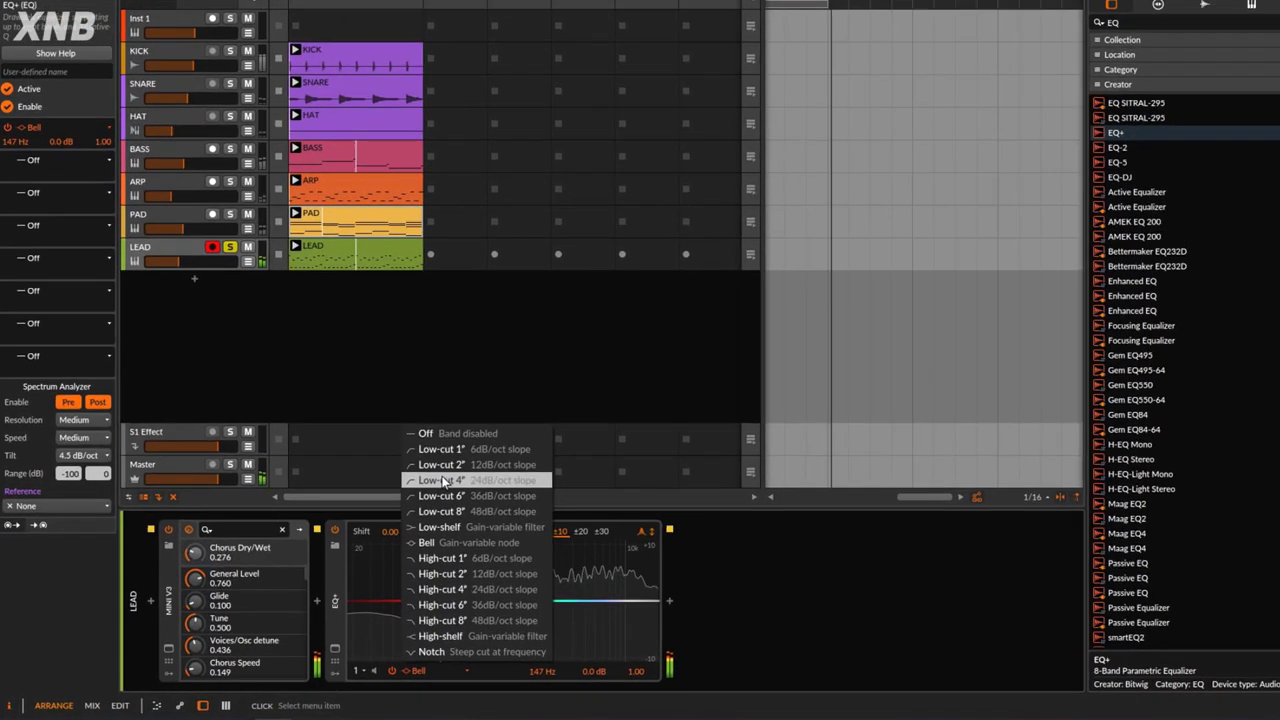
pyautogui.click(397, 504)
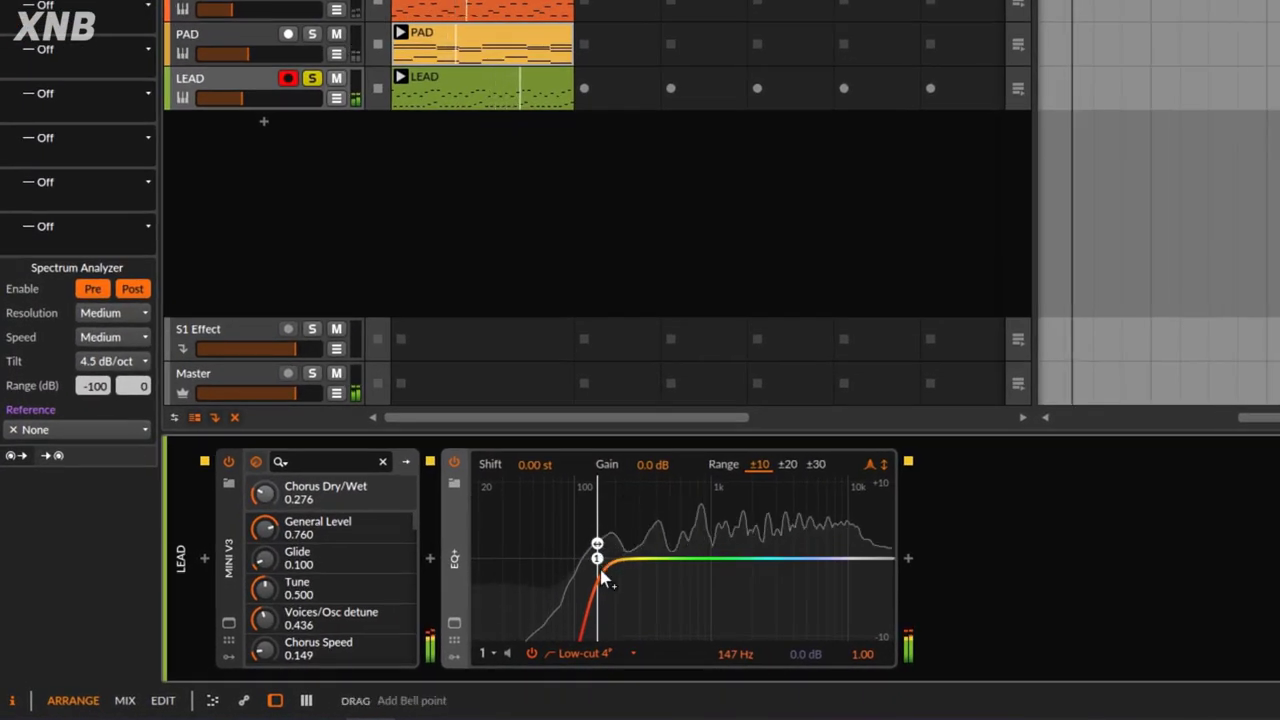
pyautogui.click(585, 653)
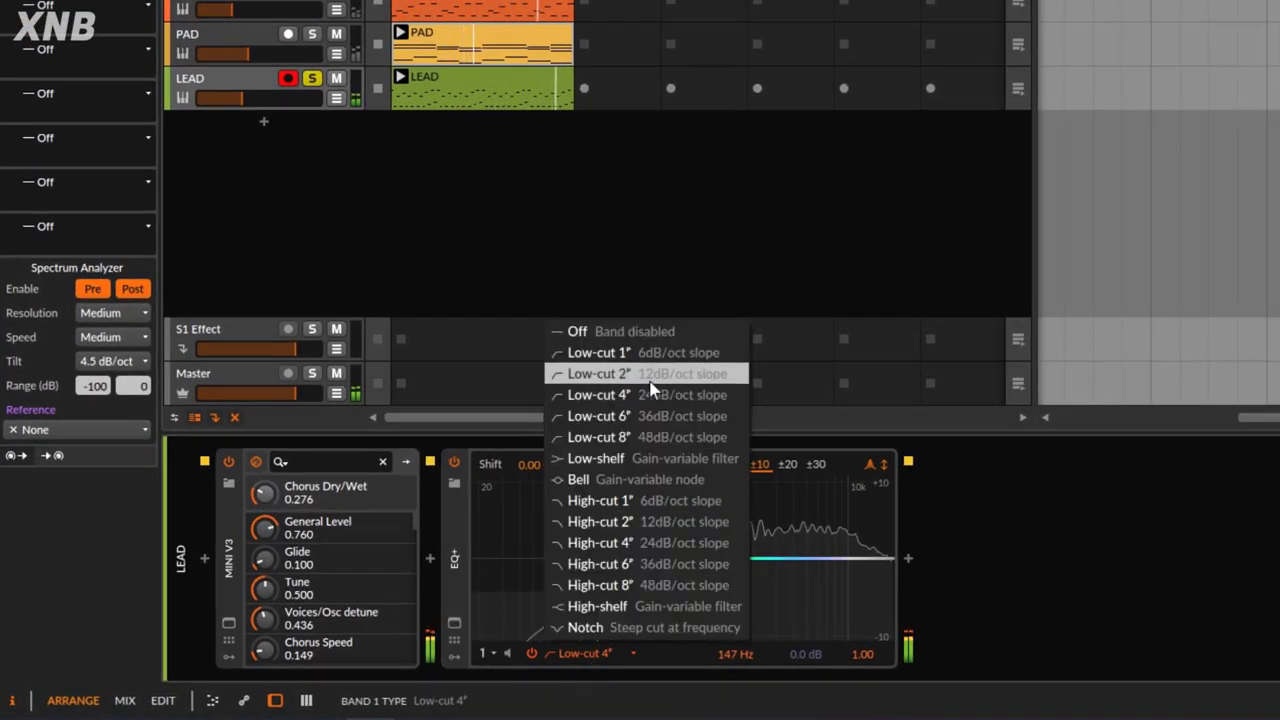
pyautogui.click(636, 374)
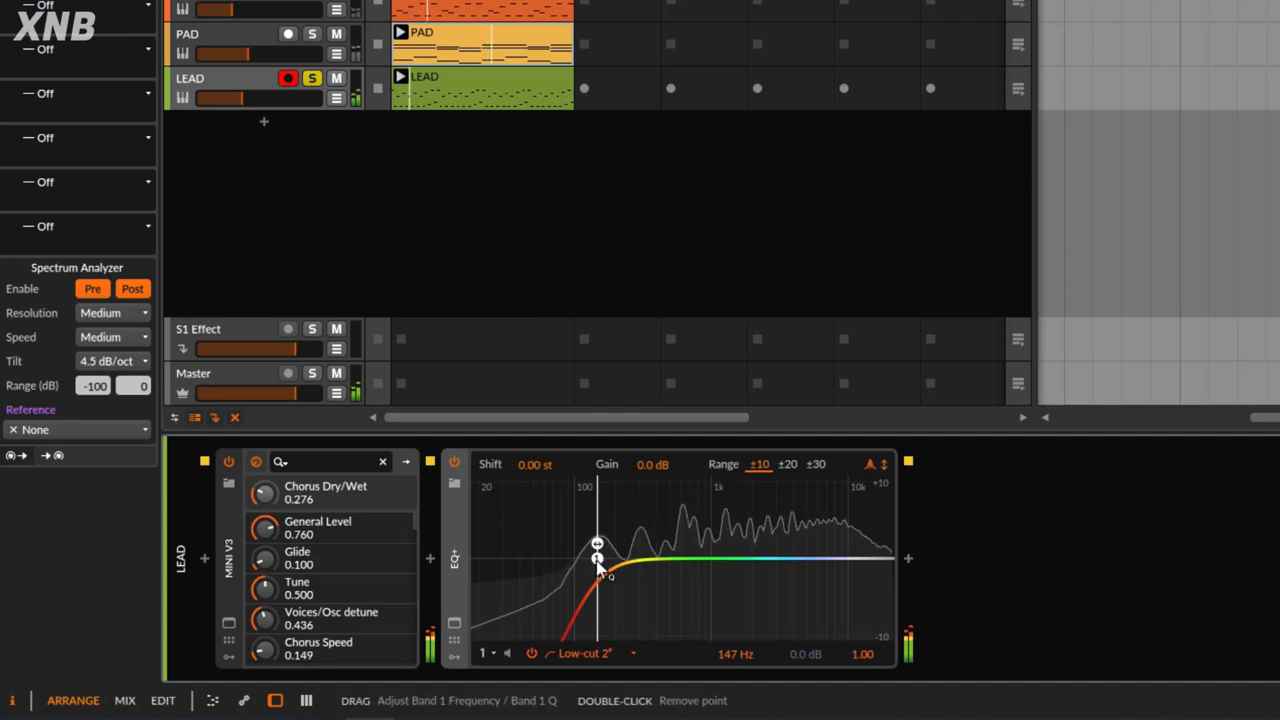
pyautogui.moveTo(597, 563); pyautogui.dragTo(600, 557)
pyautogui.click(590, 656)
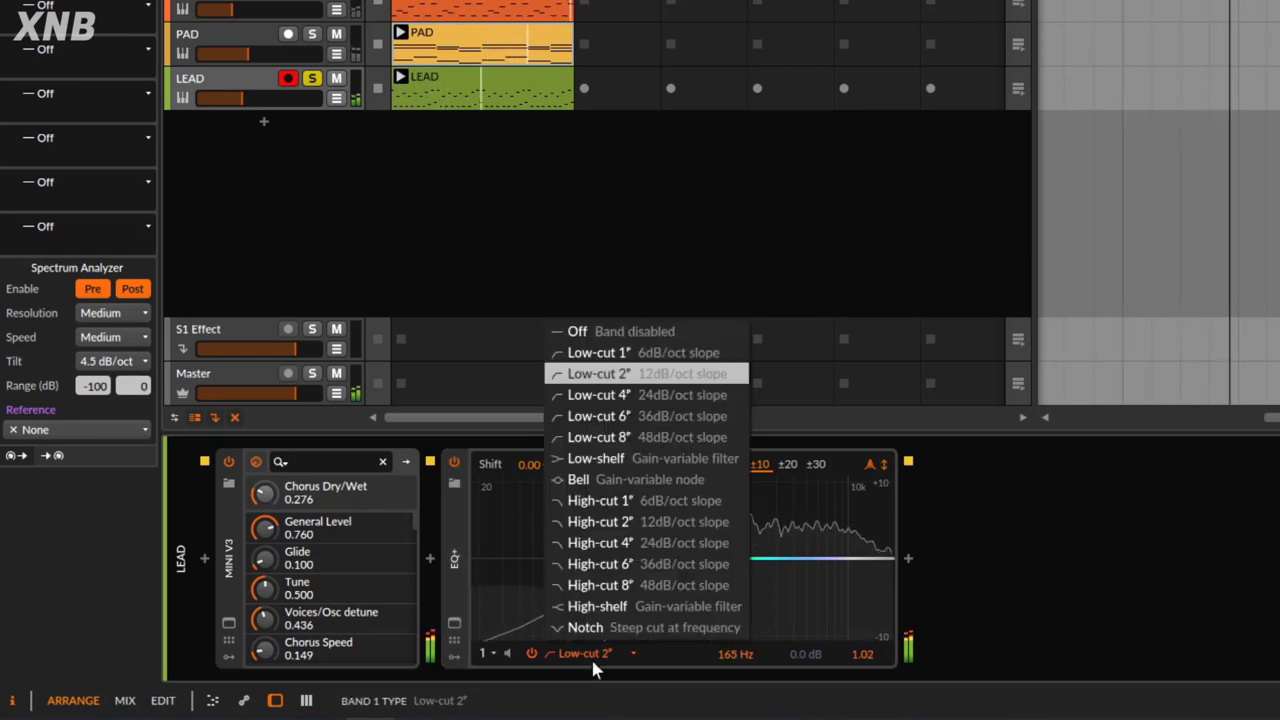
pyautogui.click(620, 395)
pyautogui.moveTo(615, 566); pyautogui.dragTo(590, 562)
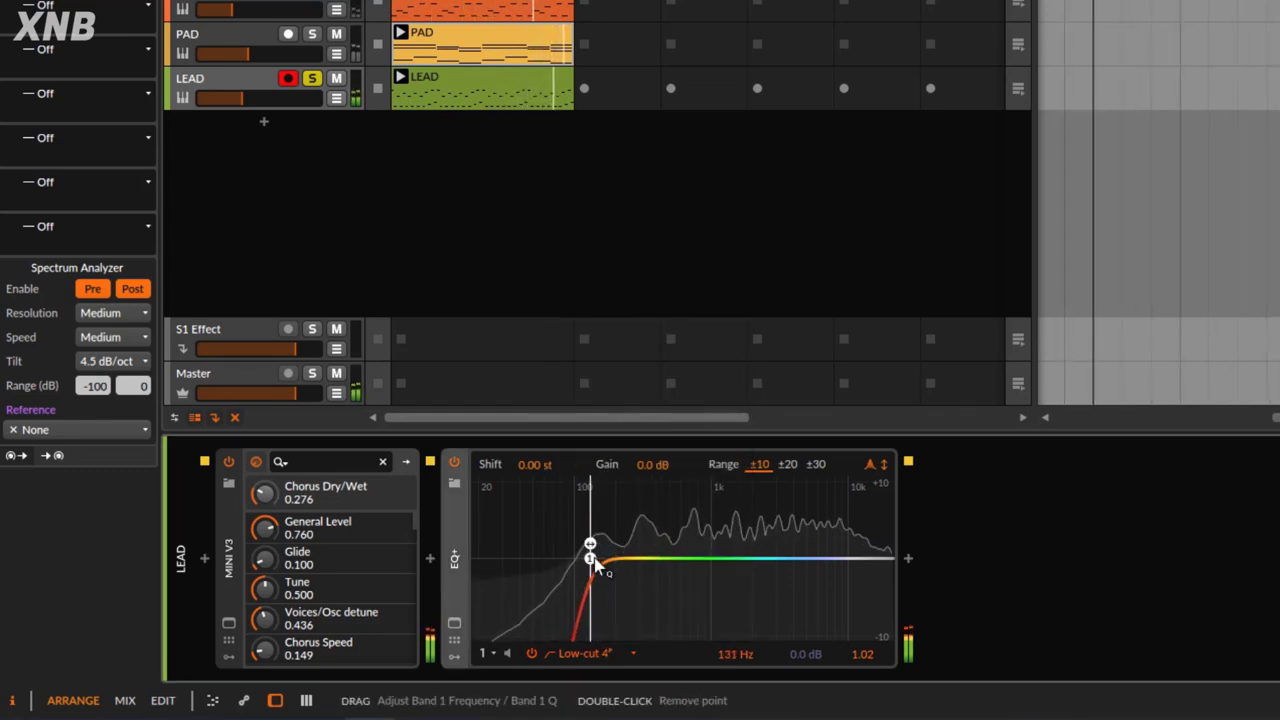
# Shape the lead EQ with a bell cut near 498 Hz, a bell boost near 3.6 kHz, and the low-cut at about 133 Hz.
pyautogui.doubleClick(666, 570)
pyautogui.moveTo(663, 571); pyautogui.dragTo(661, 571)
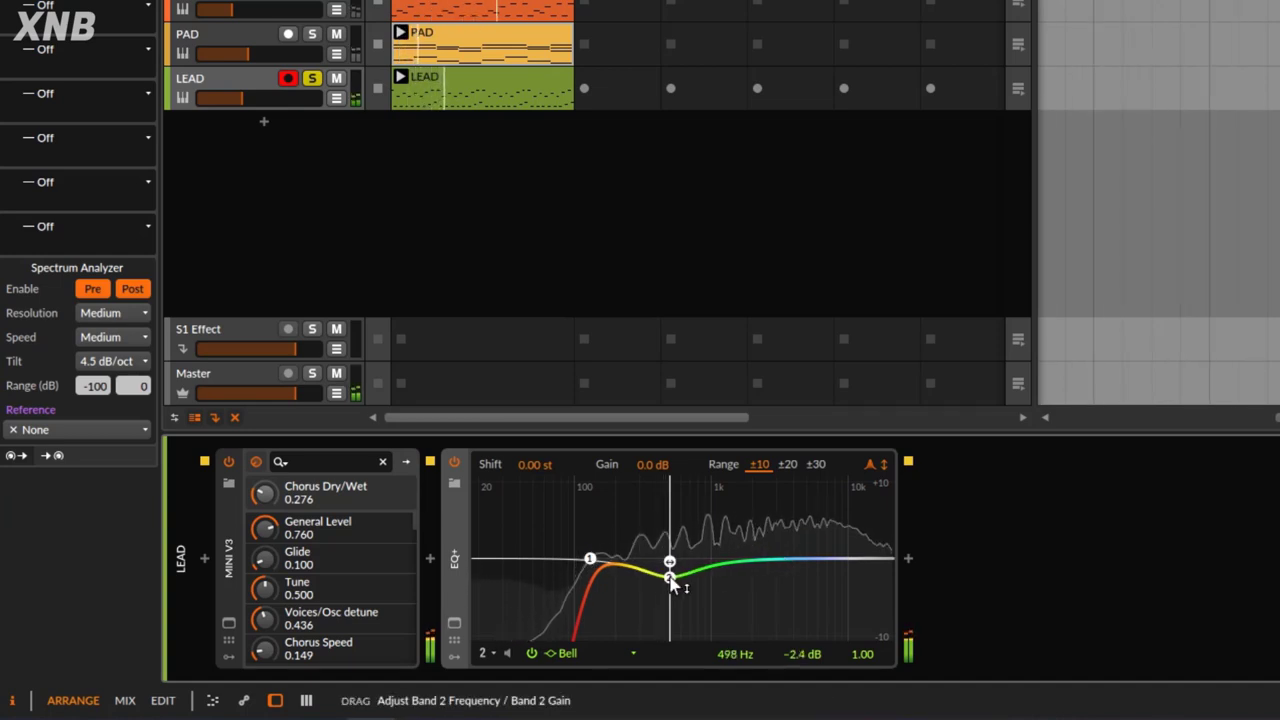
pyautogui.doubleClick(797, 558)
pyautogui.moveTo(797, 560); pyautogui.dragTo(788, 546)
pyautogui.moveTo(591, 557); pyautogui.dragTo(595, 558)
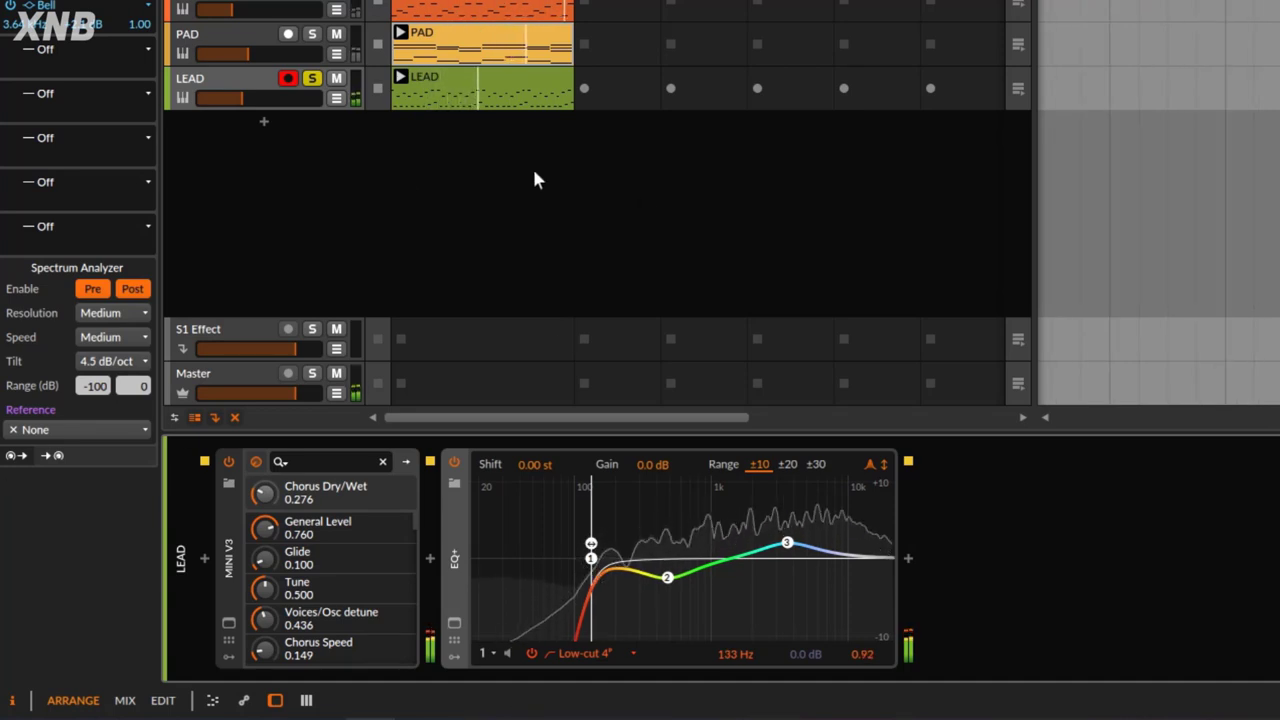
# Copy the Kickstart device from the PAD track to the end of the LEAD chain and raise the LEAD volume slightly.
pyautogui.click(220, 40)
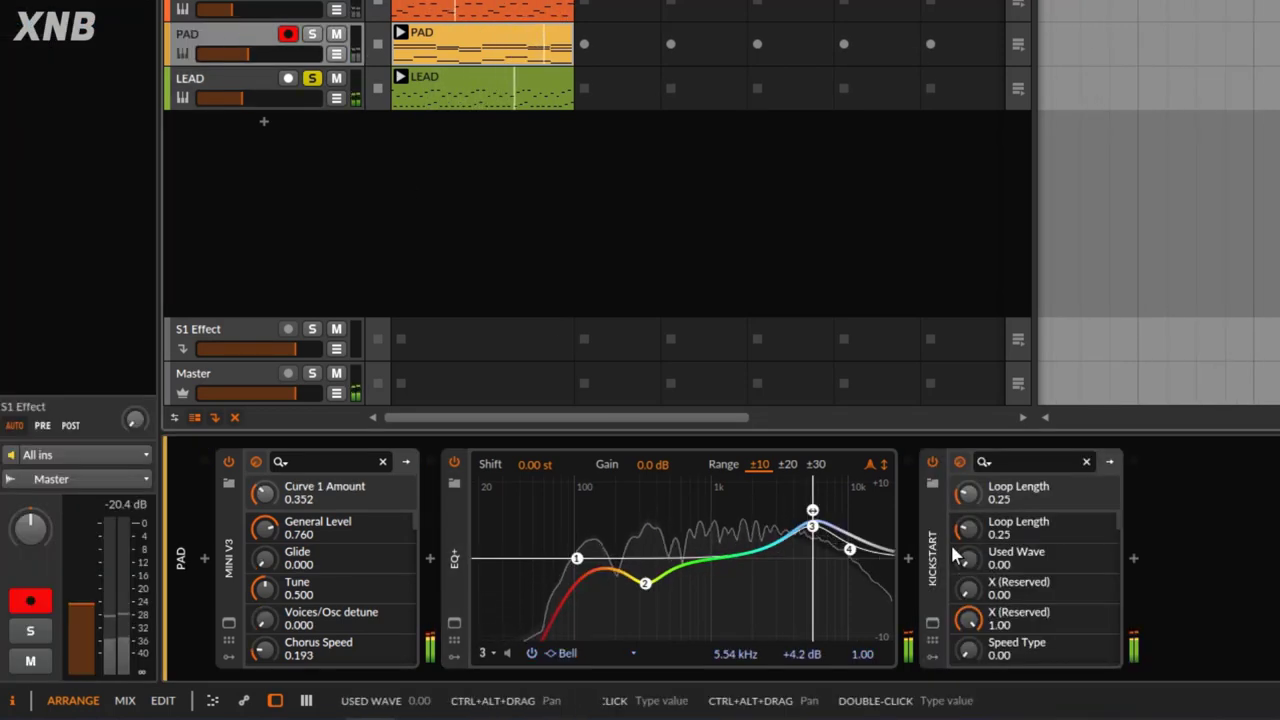
pyautogui.moveTo(938, 540); pyautogui.dragTo(1011, 609)
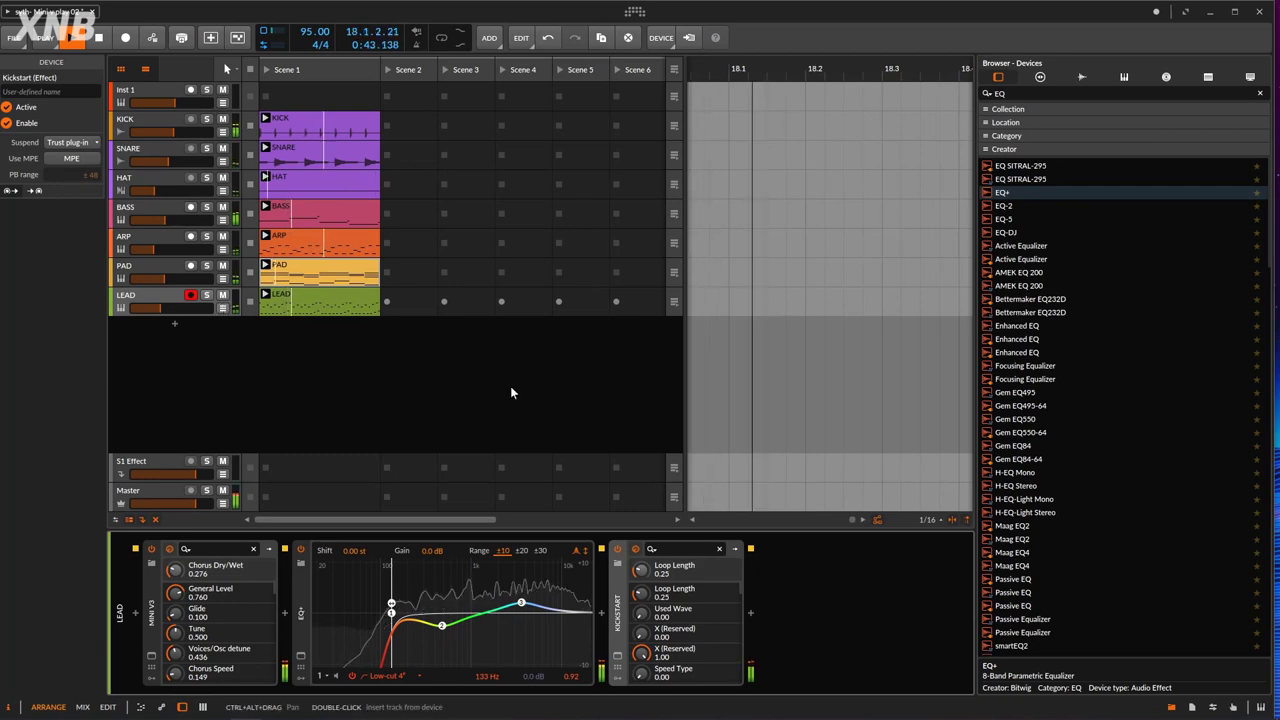
pyautogui.moveTo(166, 306); pyautogui.dragTo(162, 304)
# Set the lead's Kickstart mix to about 0.86, comparing the ducking soloed and in the full mix.
pyautogui.click(618, 656)
pyautogui.click(647, 593)
pyautogui.click(205, 300)
pyautogui.moveTo(504, 350); pyautogui.dragTo(508, 322)
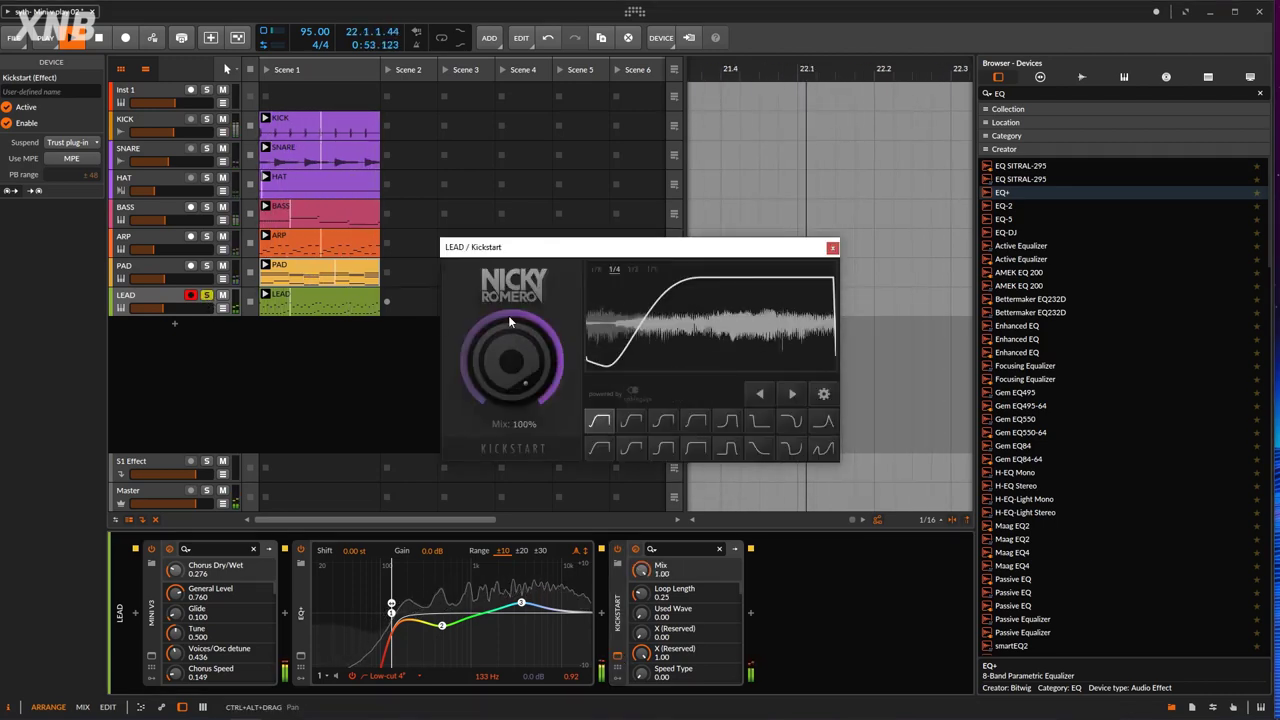
pyautogui.click(207, 296)
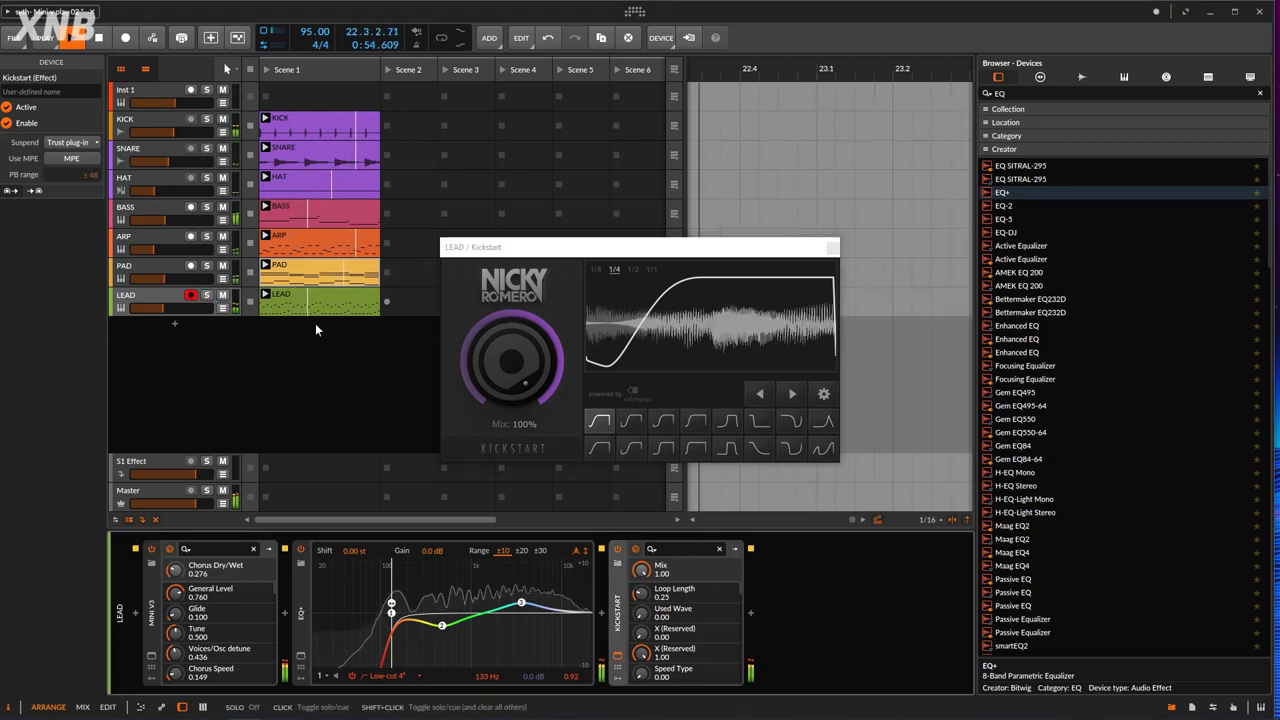
pyautogui.click(504, 362)
pyautogui.moveTo(505, 359); pyautogui.dragTo(505, 375)
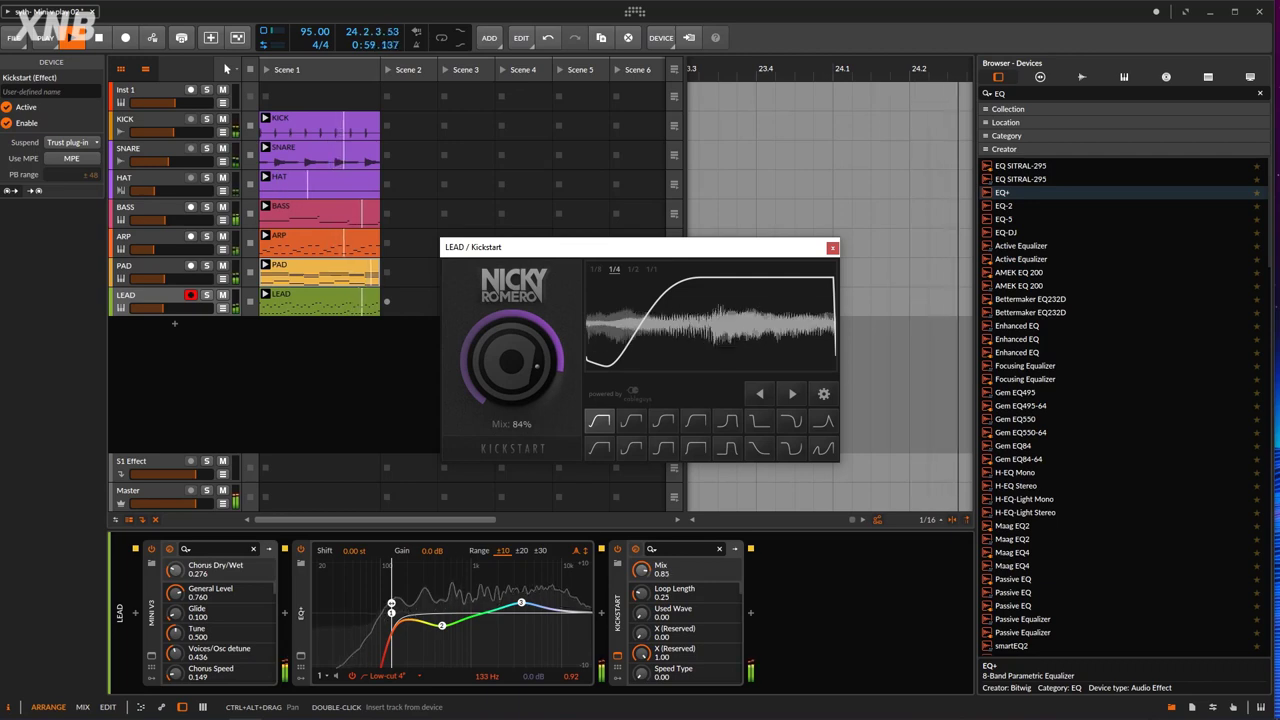
pyautogui.click(832, 247)
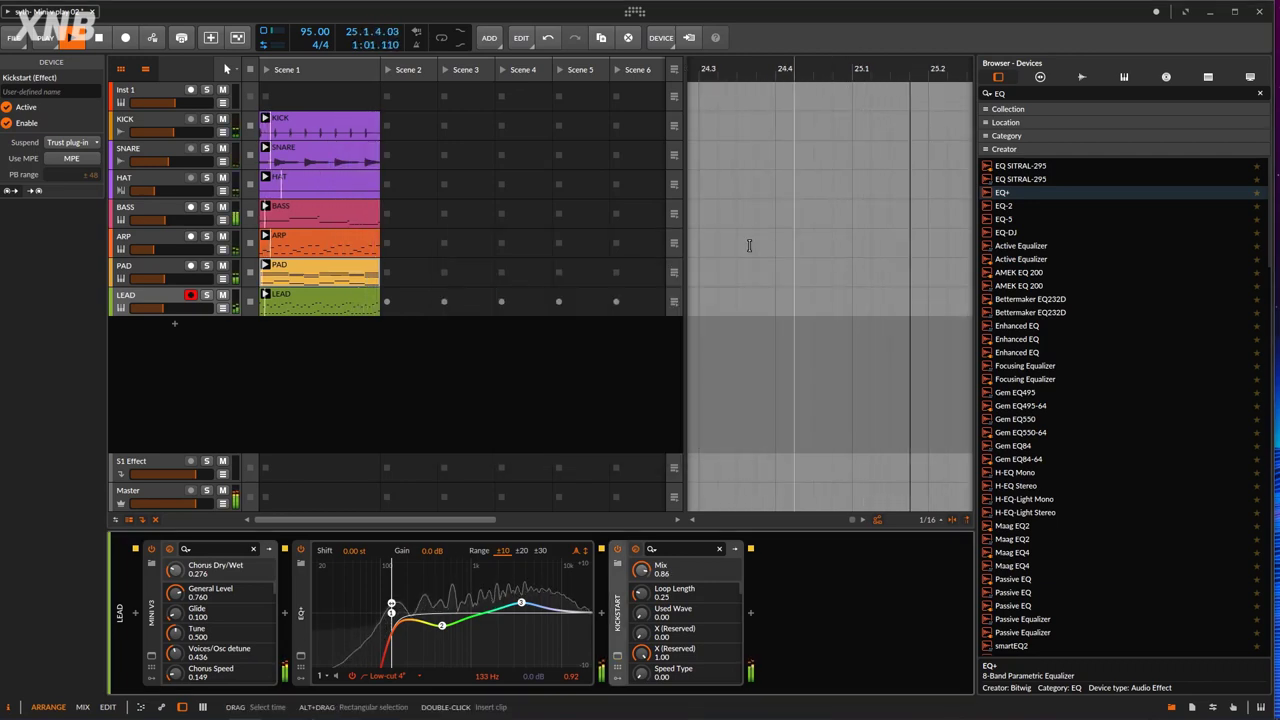
# Solo the PAD track briefly and lower its volume to about -20.3 dB.
pyautogui.click(204, 266)
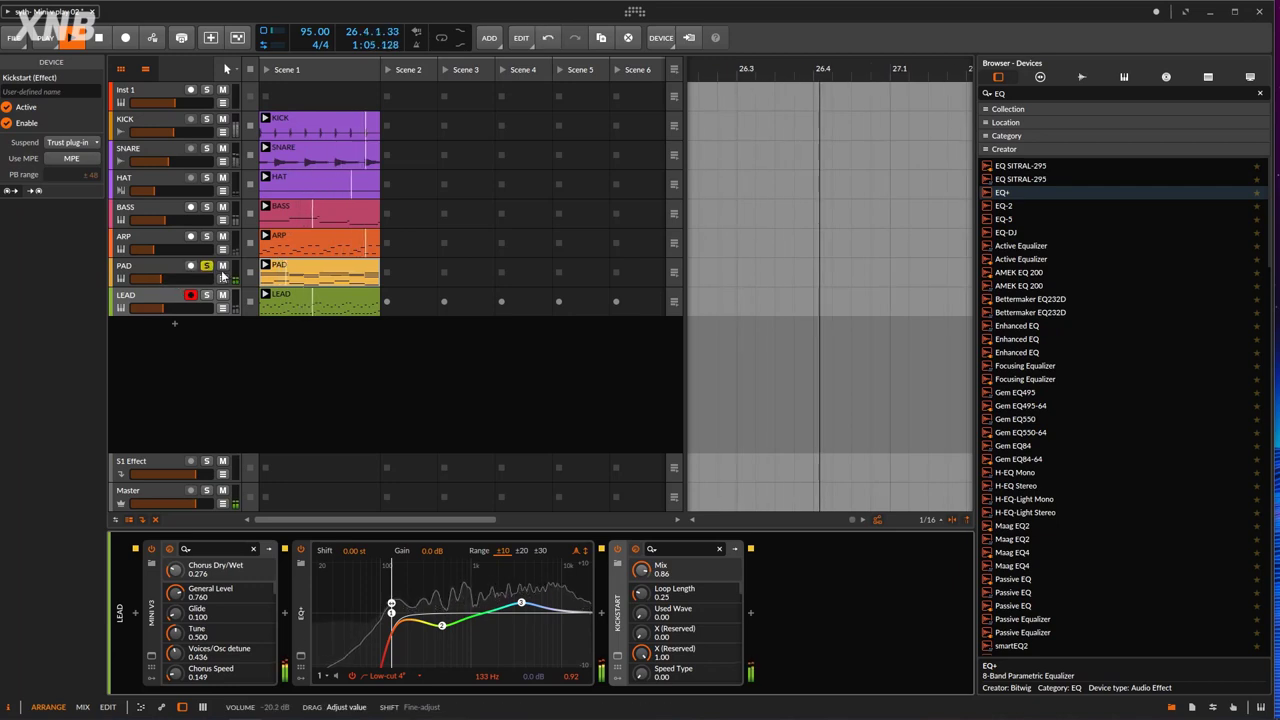
pyautogui.click(208, 266)
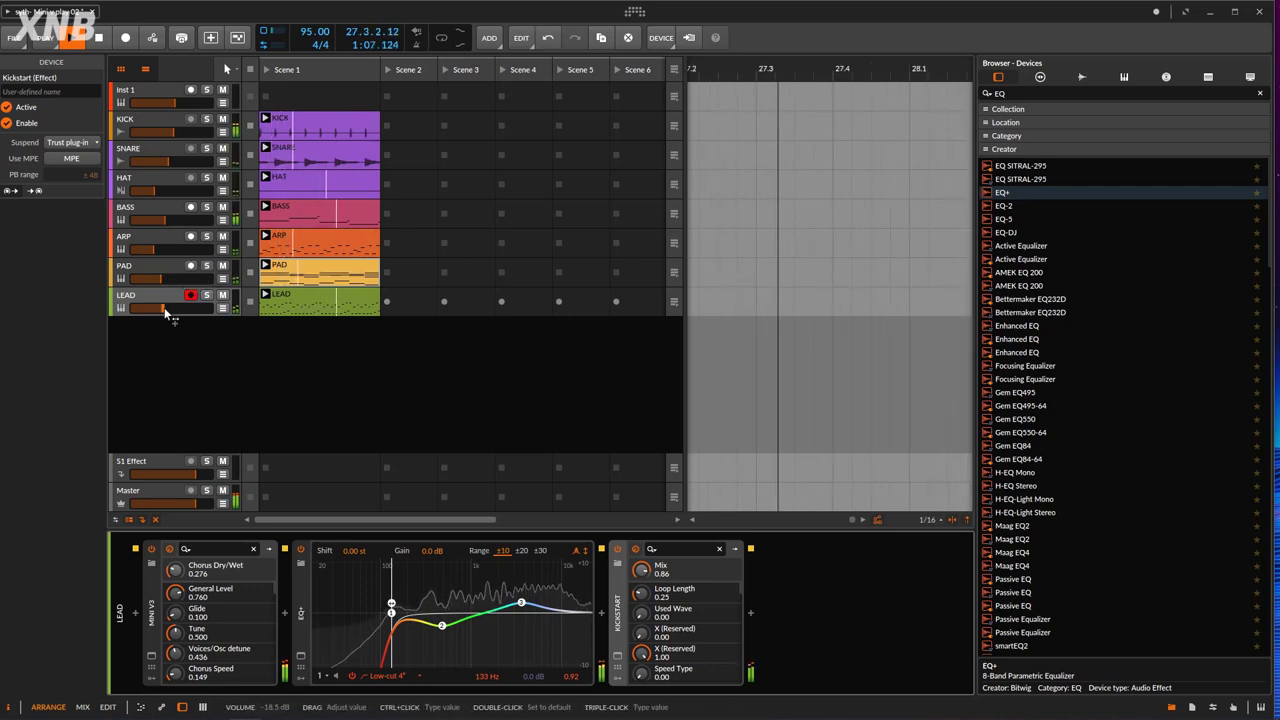
# Solo the LEAD track and set its Mini V3 velocity-to-cutoff modulation amount to 0.580.
pyautogui.click(207, 294)
pyautogui.click(171, 297)
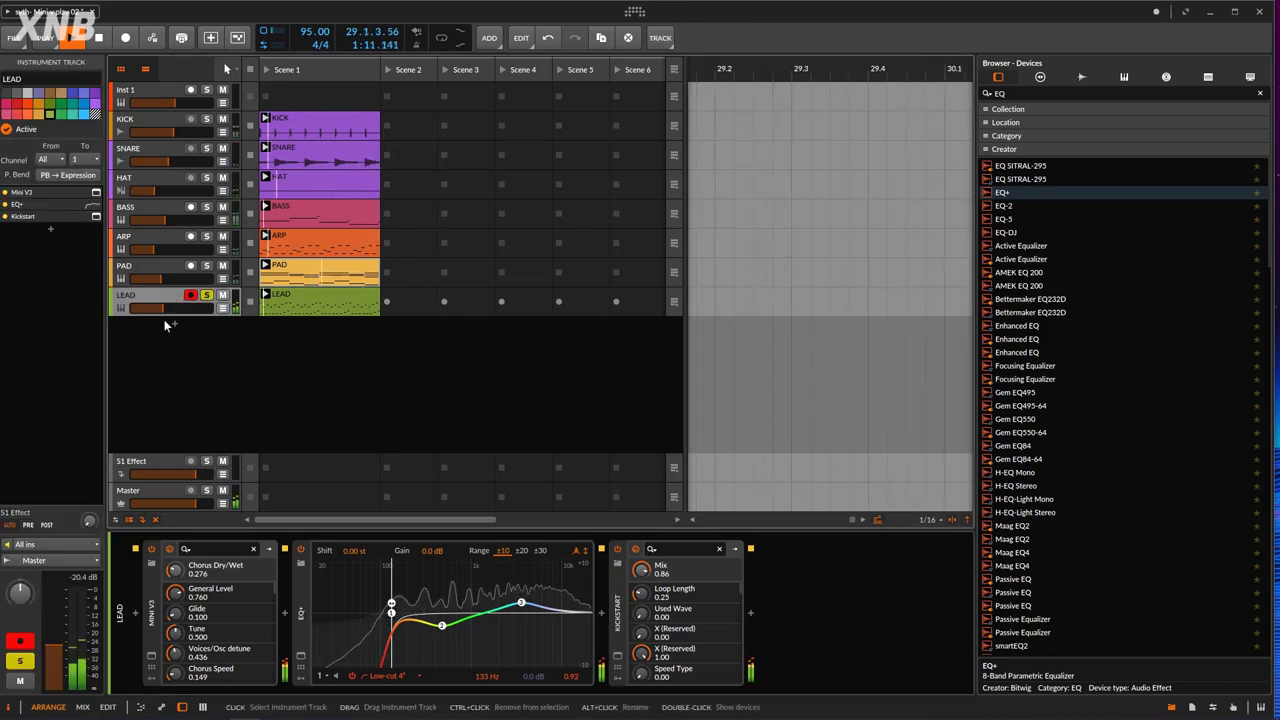
pyautogui.click(152, 656)
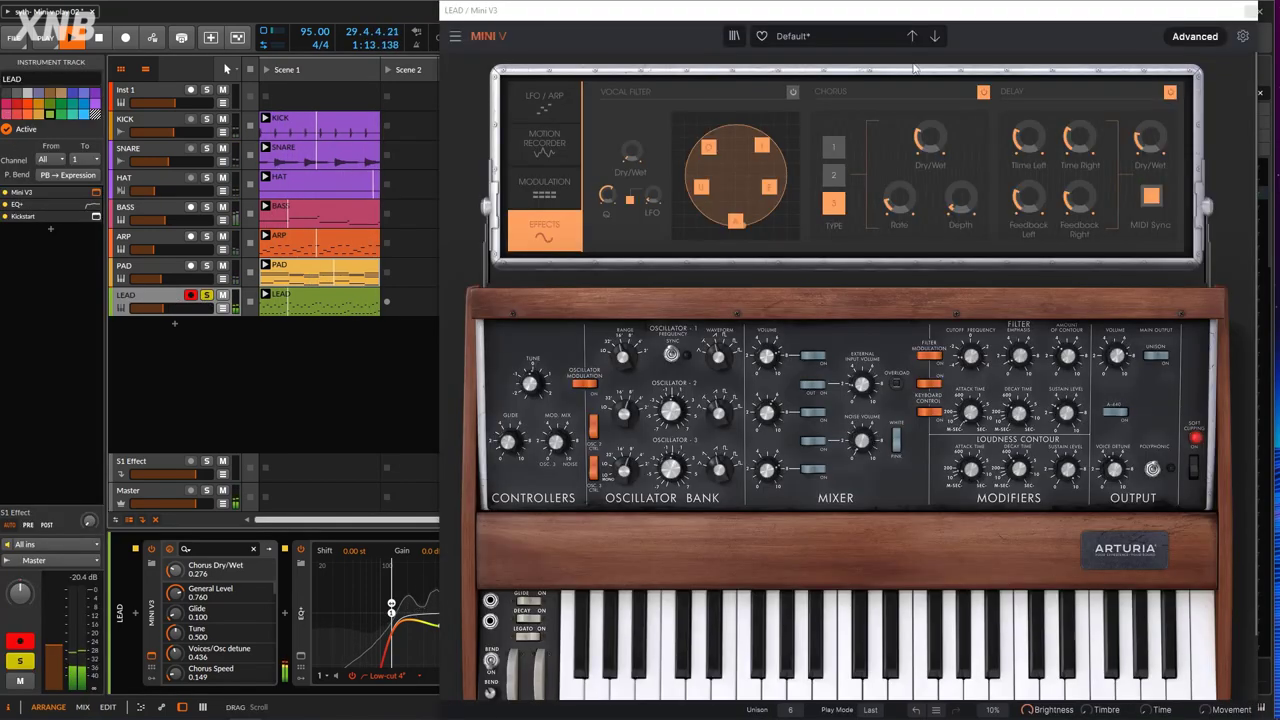
pyautogui.click(541, 190)
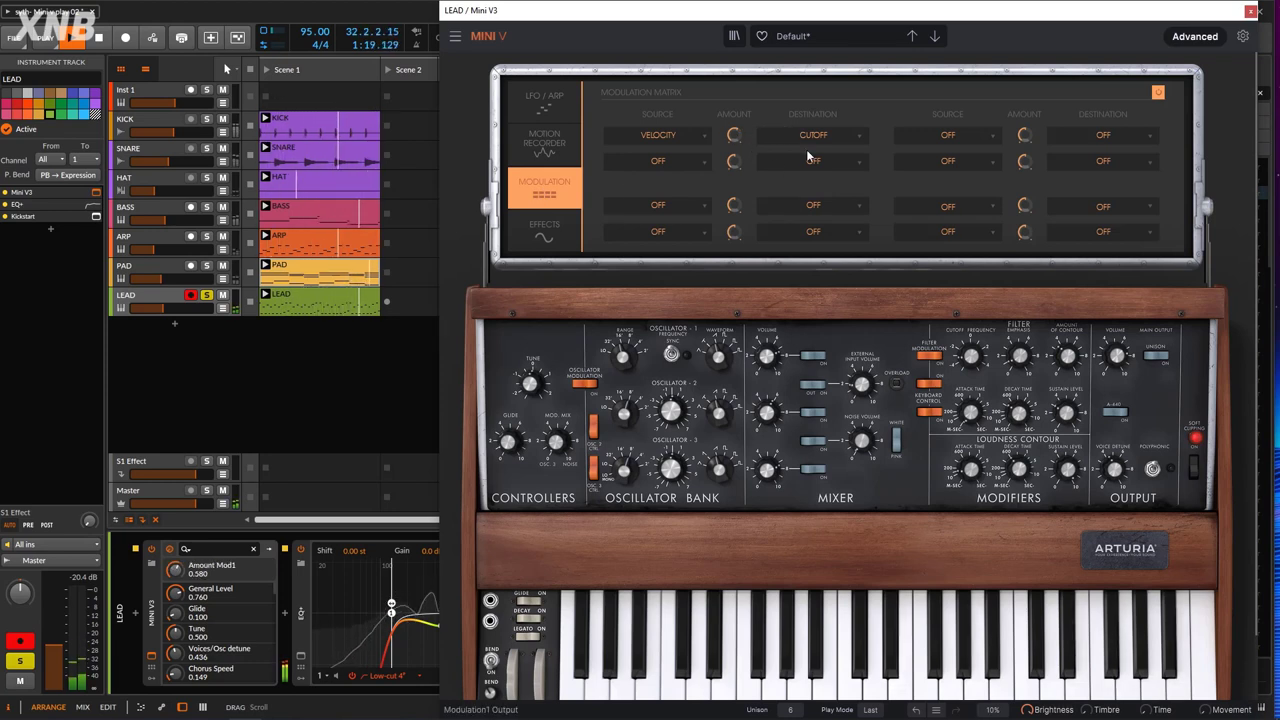
# Lower the lead's voice detune to about 0.316, comparing it soloed and in the full mix.
pyautogui.moveTo(1122, 476); pyautogui.dragTo(1122, 482)
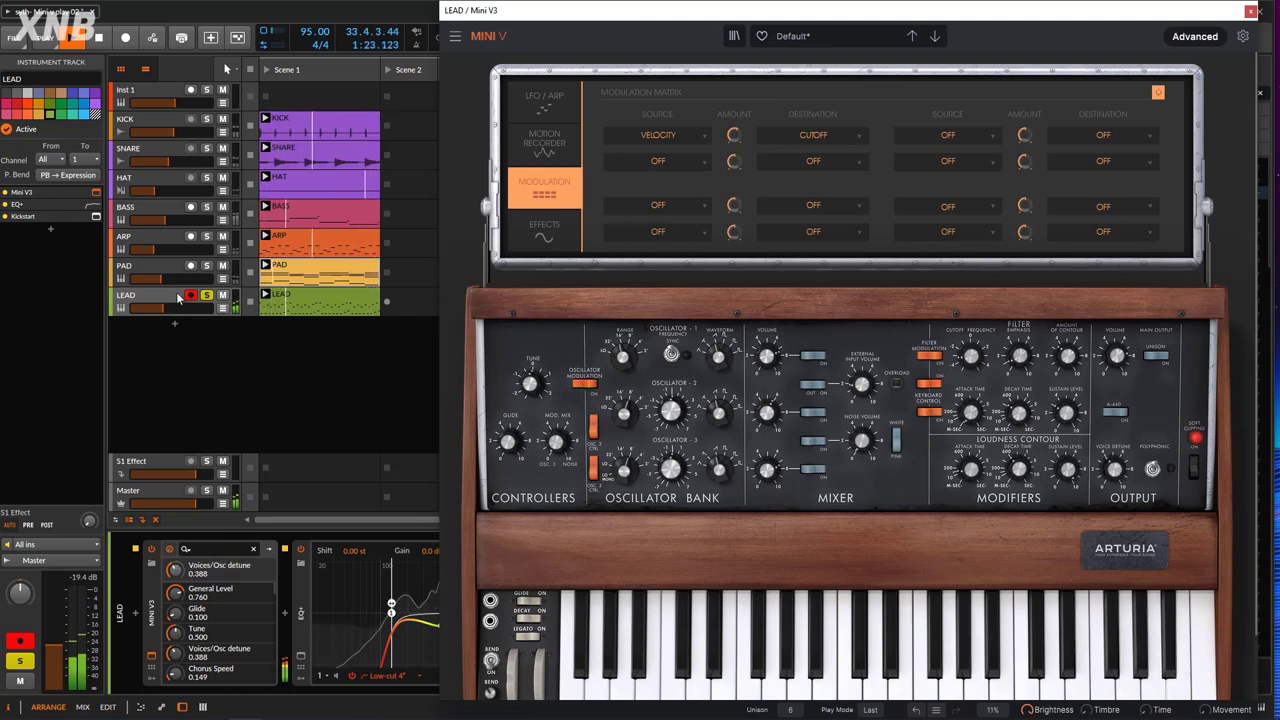
pyautogui.click(225, 317)
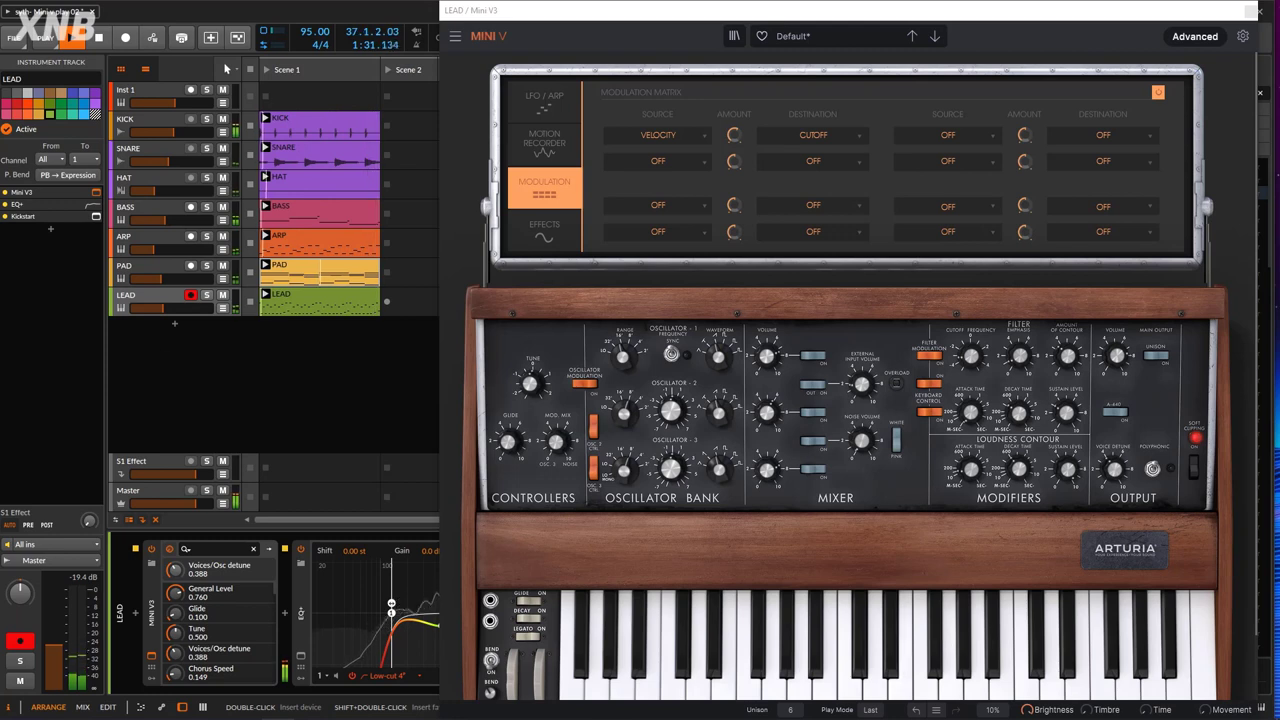
pyautogui.moveTo(1115, 472); pyautogui.dragTo(1115, 445)
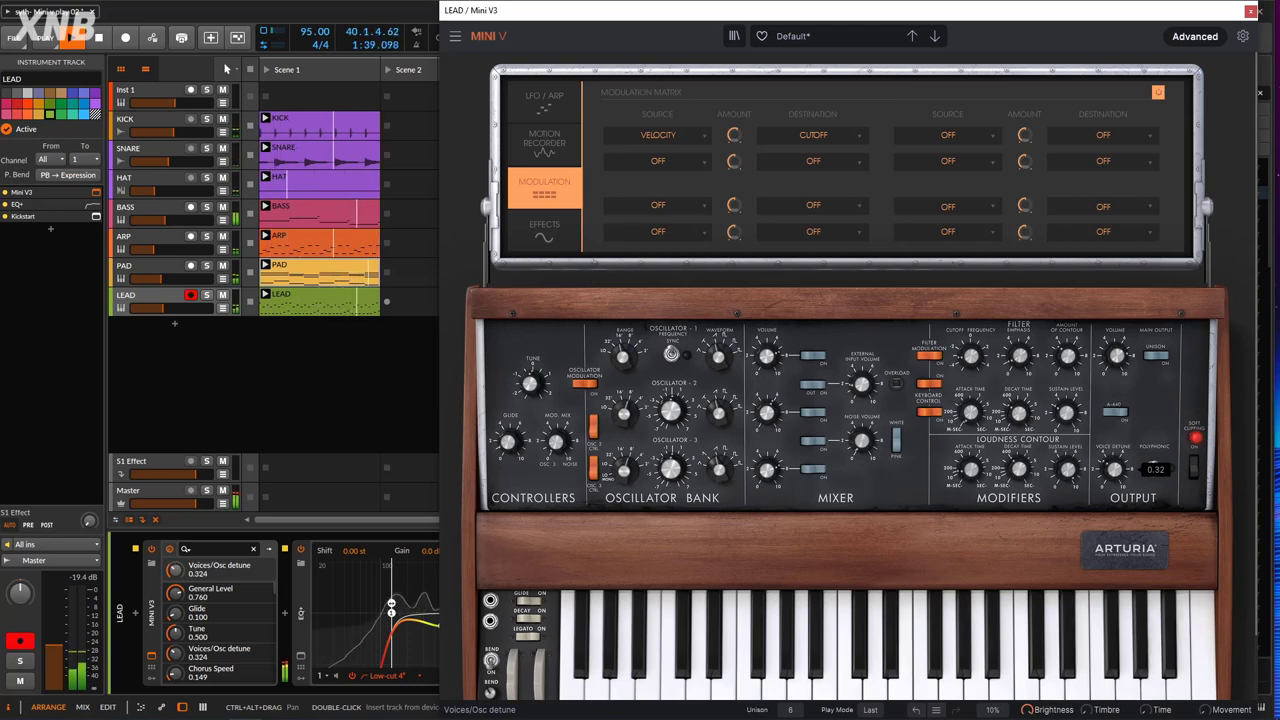
pyautogui.click(207, 294)
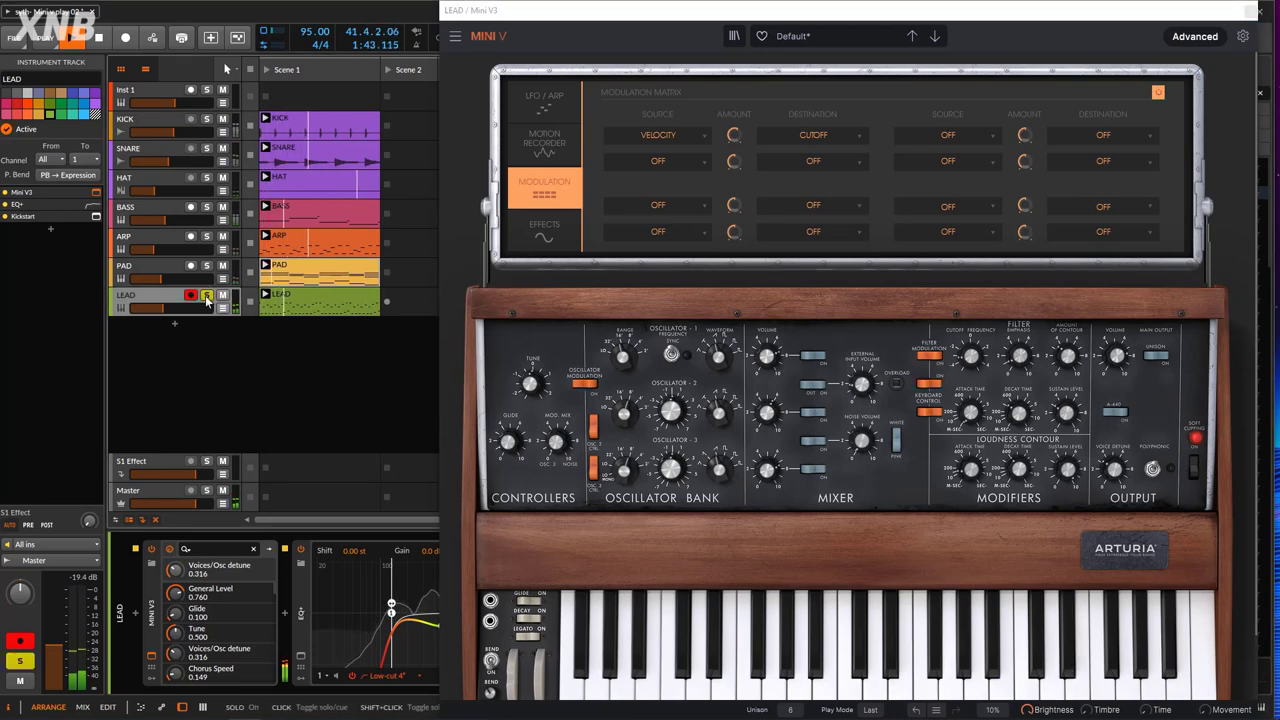
# Set the lead's filter cutoff to about 0.180 and the LEAD volume to -17.9 dB, comparing it soloed and in the full mix.
pyautogui.click(1019, 355)
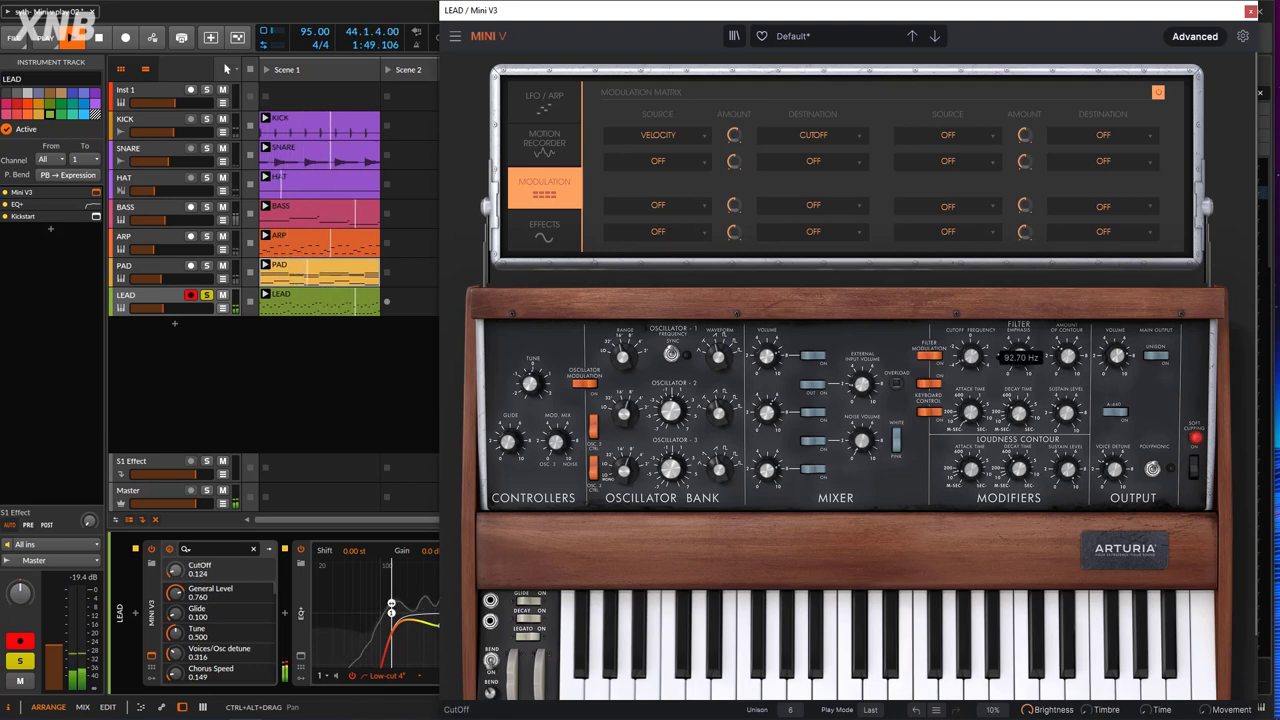
pyautogui.click(206, 297)
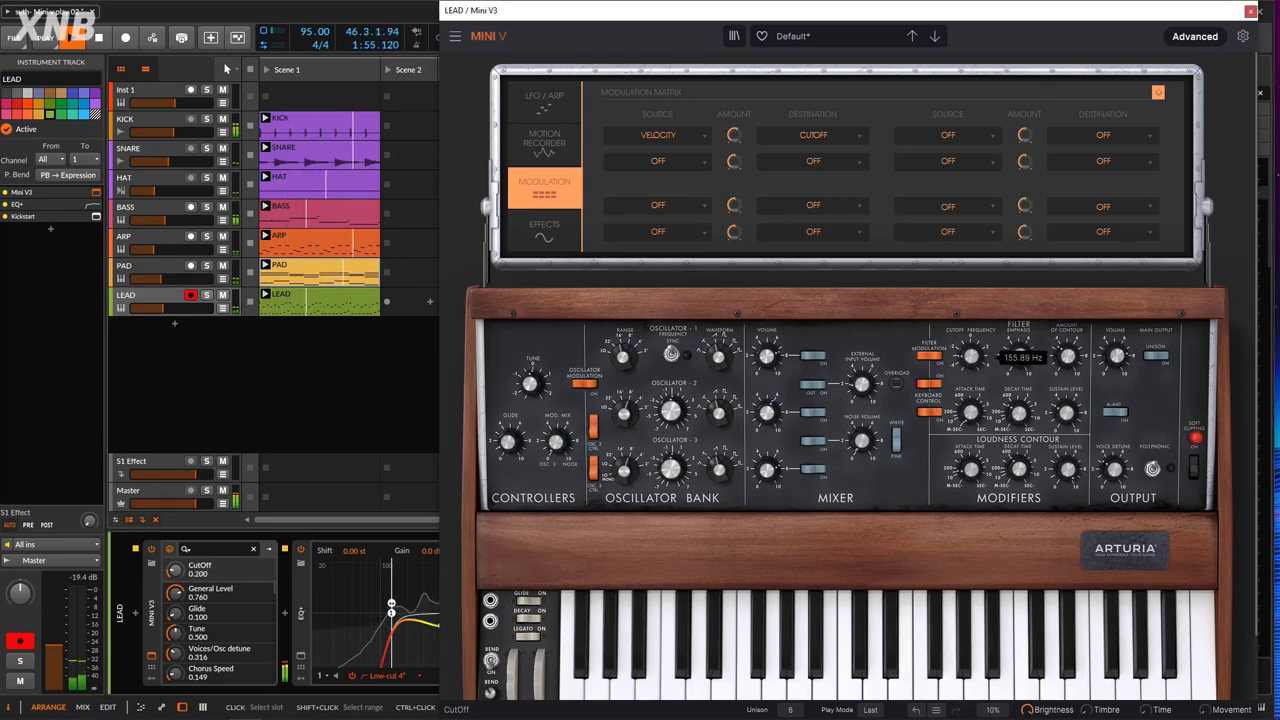
pyautogui.click(205, 297)
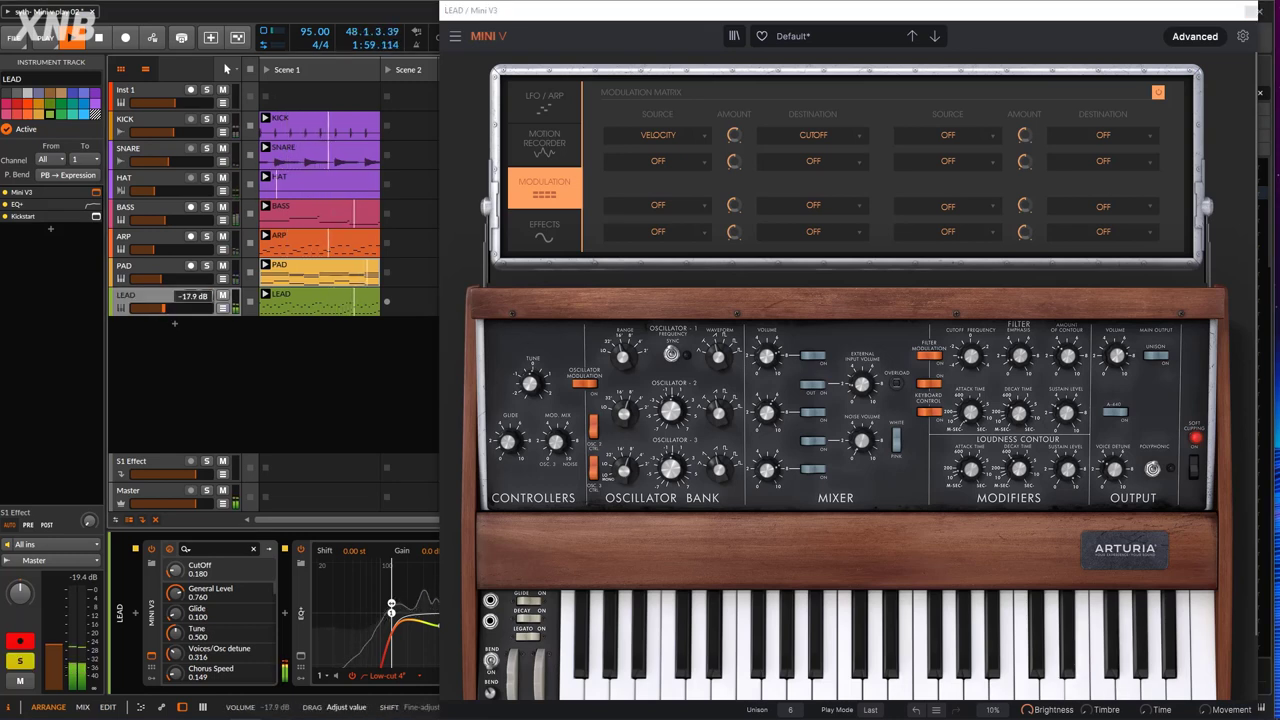
# Set the lead's external input level to 0.224, unsolo the track, and stop playback with the Mini V3 editor reopened.
pyautogui.click(971, 356)
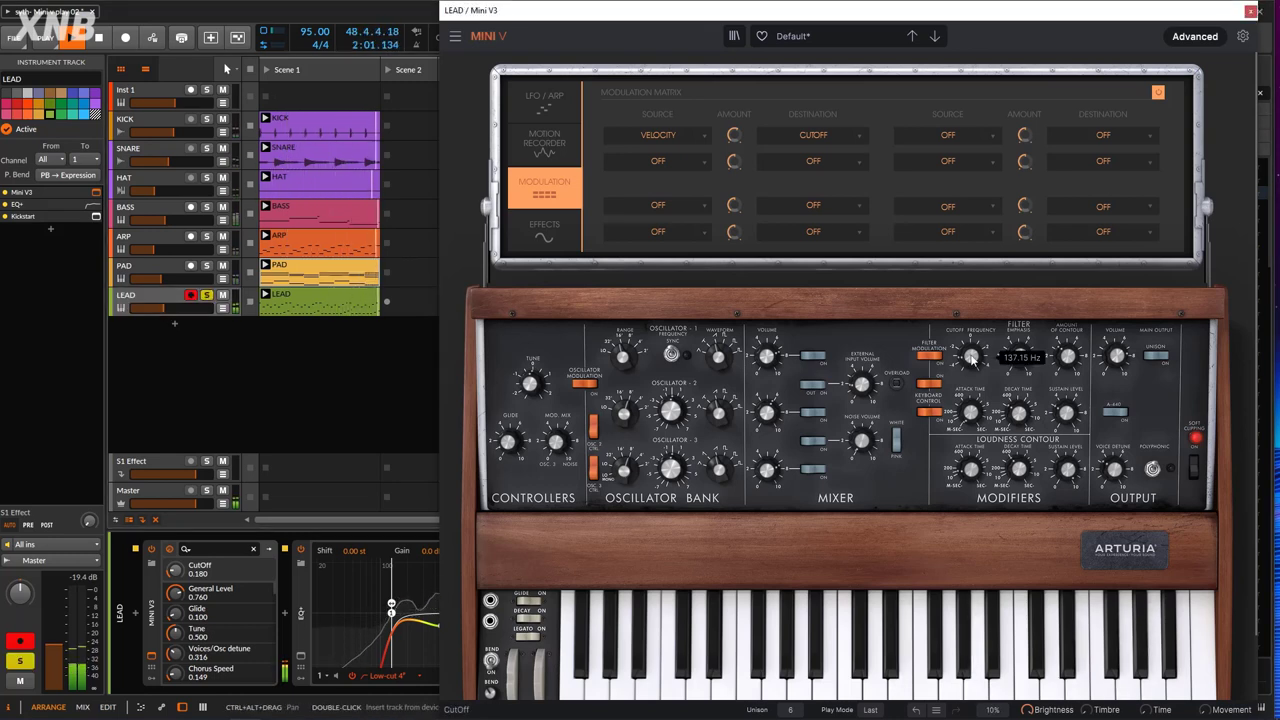
pyautogui.click(207, 297)
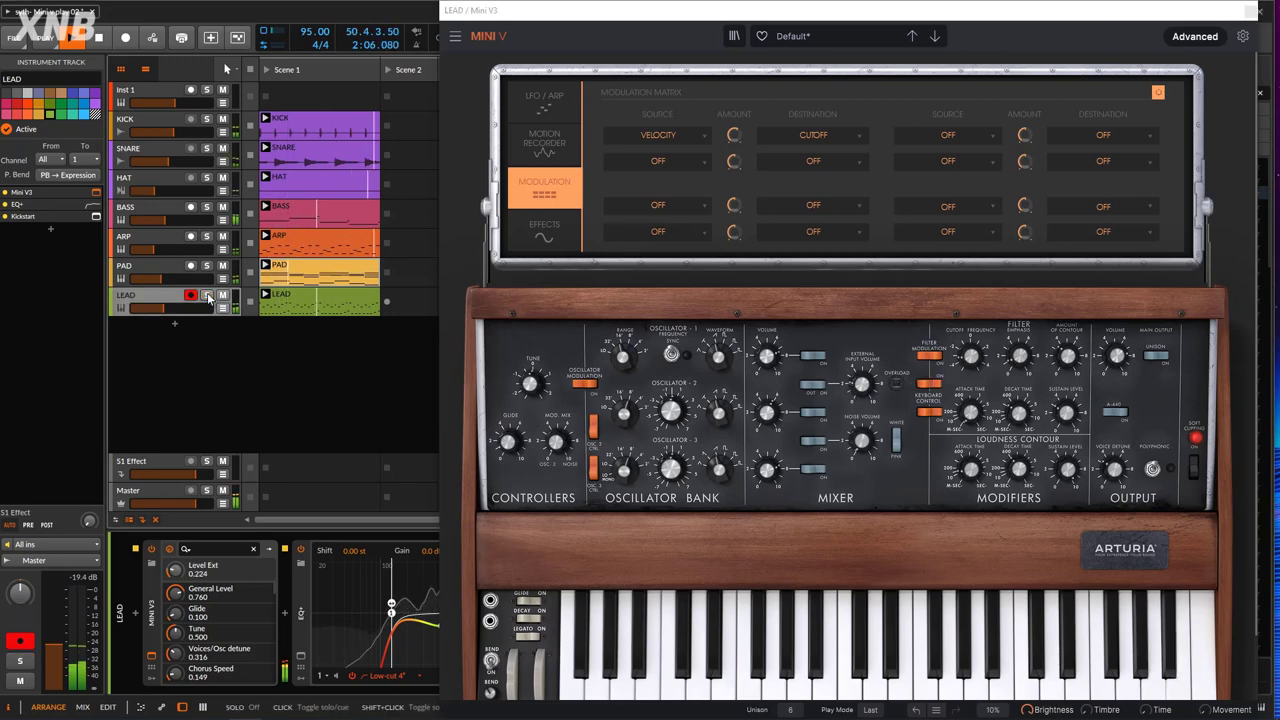
pyautogui.click(1265, 15)
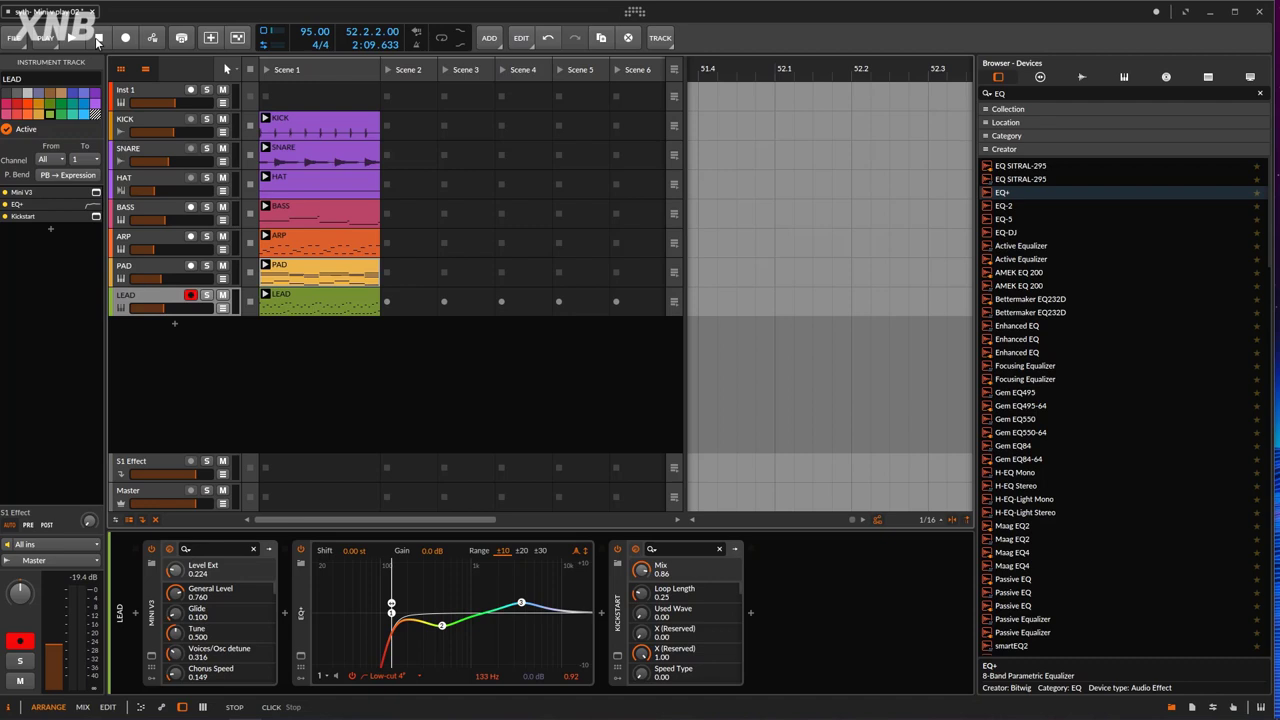
pyautogui.click(151, 658)
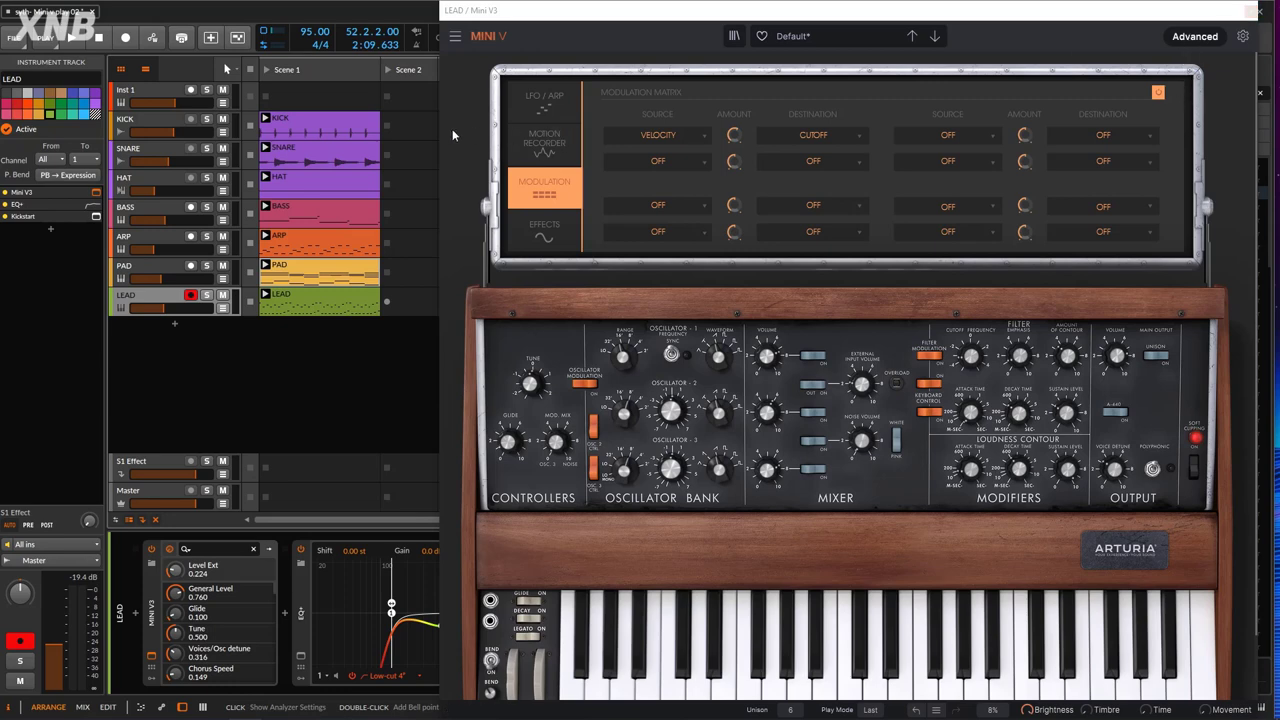
# Close the Mini V3 editor and raise the LEAD volume to about -16.9 dB while auditioning Scene 1 with a brief PAD solo.
pyautogui.click(1212, 40)
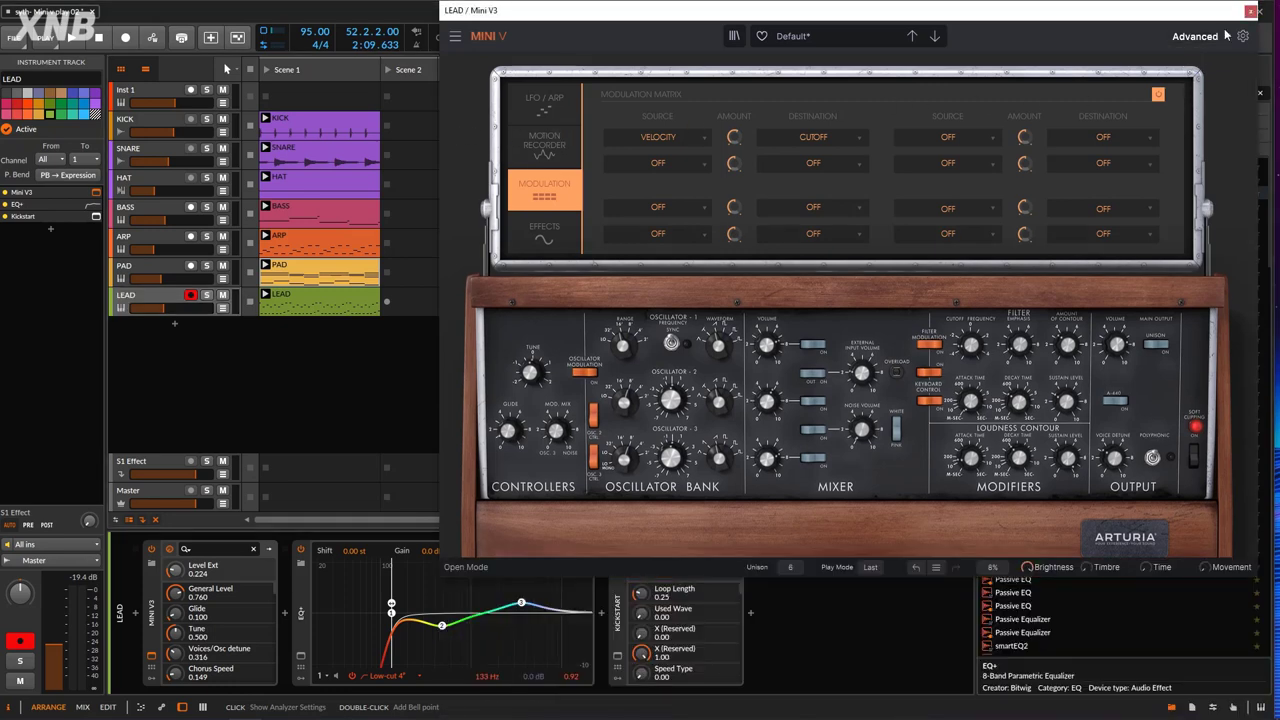
pyautogui.click(1251, 11)
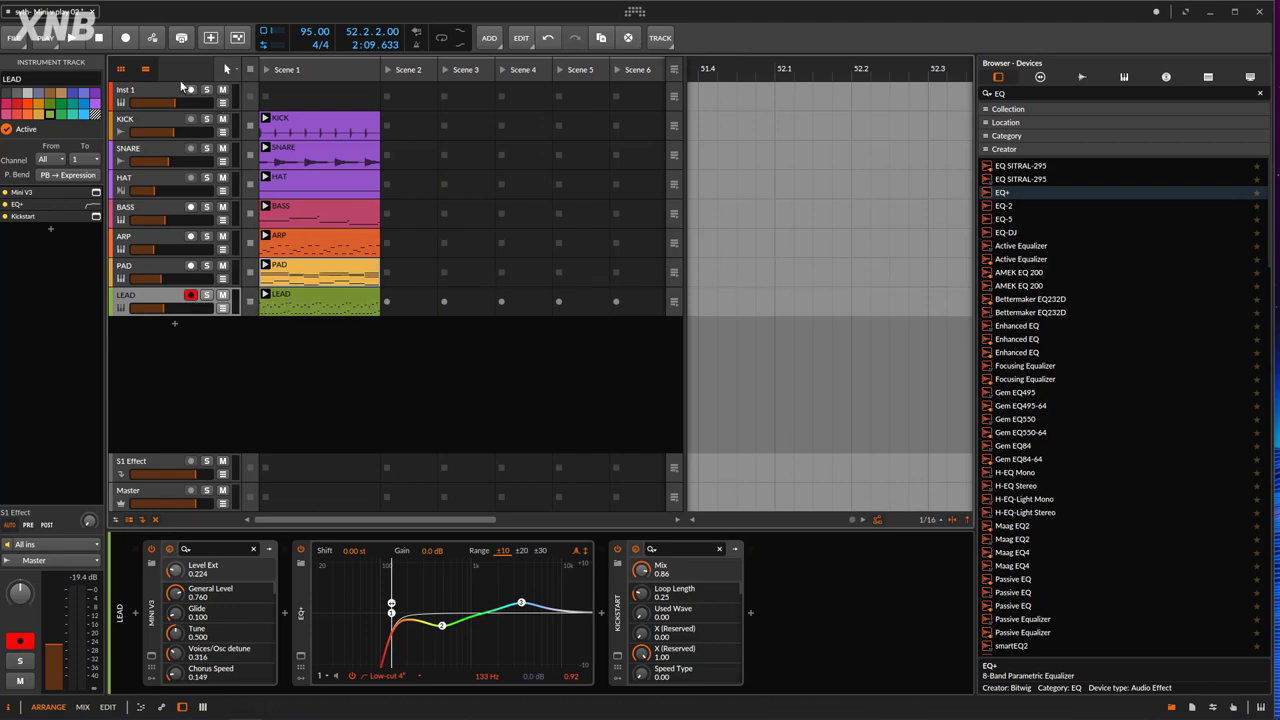
pyautogui.click(267, 70)
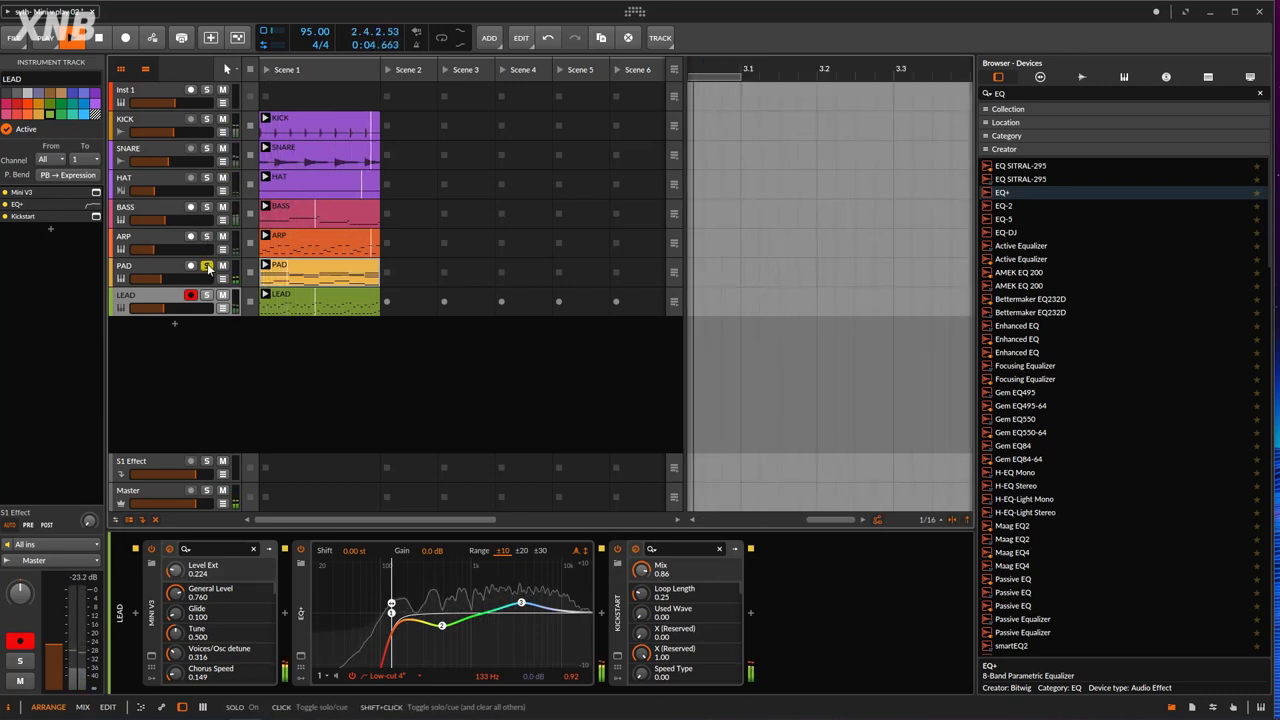
pyautogui.click(207, 266)
pyautogui.click(207, 266)
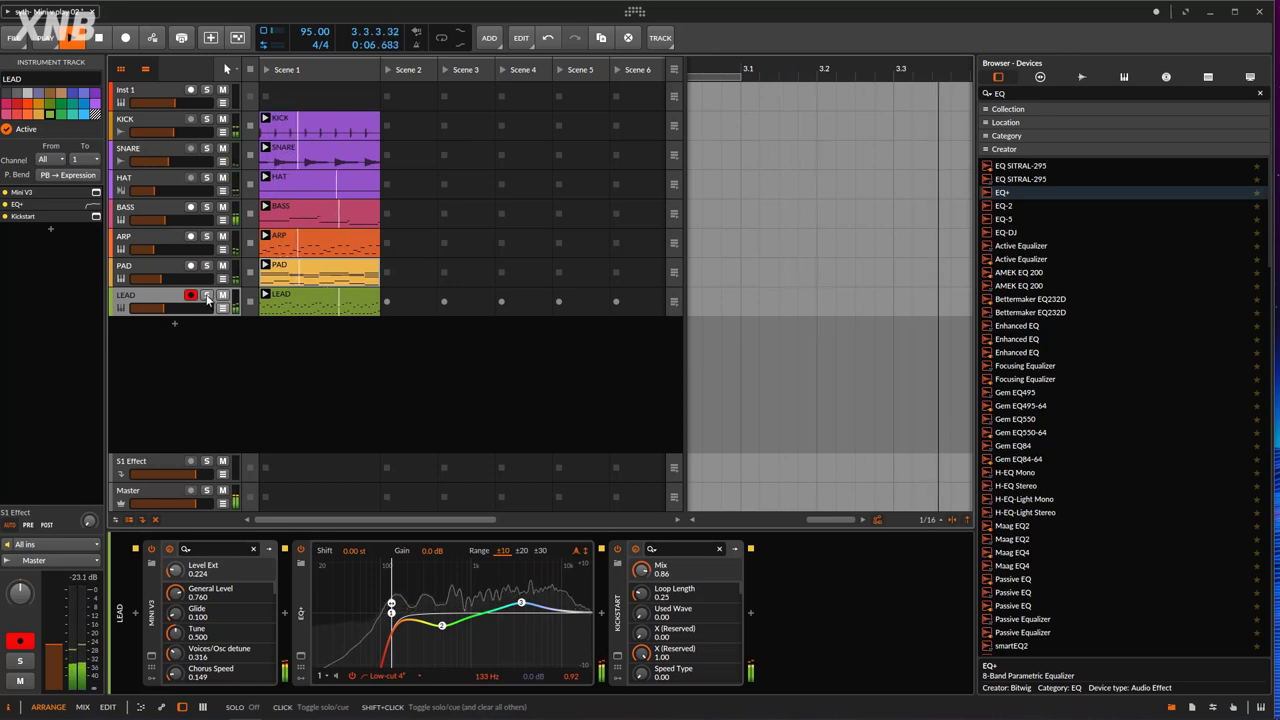
pyautogui.moveTo(163, 308); pyautogui.dragTo(165, 308)
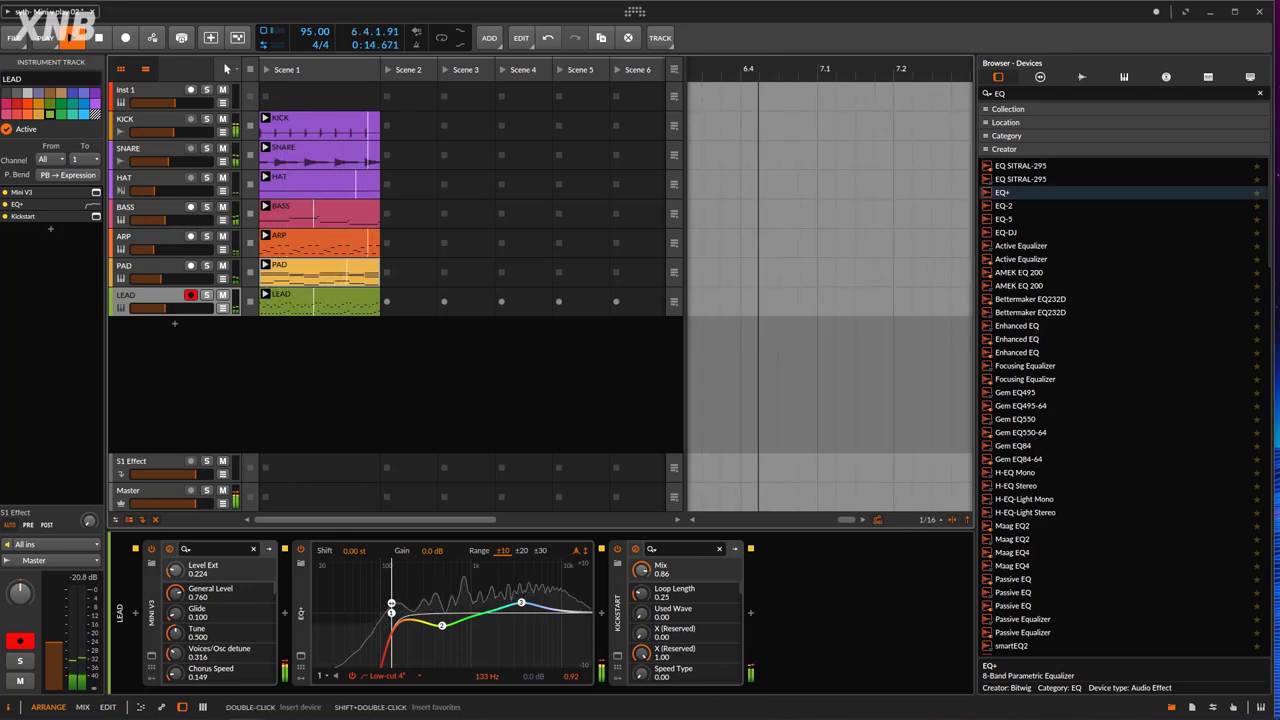
pyautogui.click(101, 38)
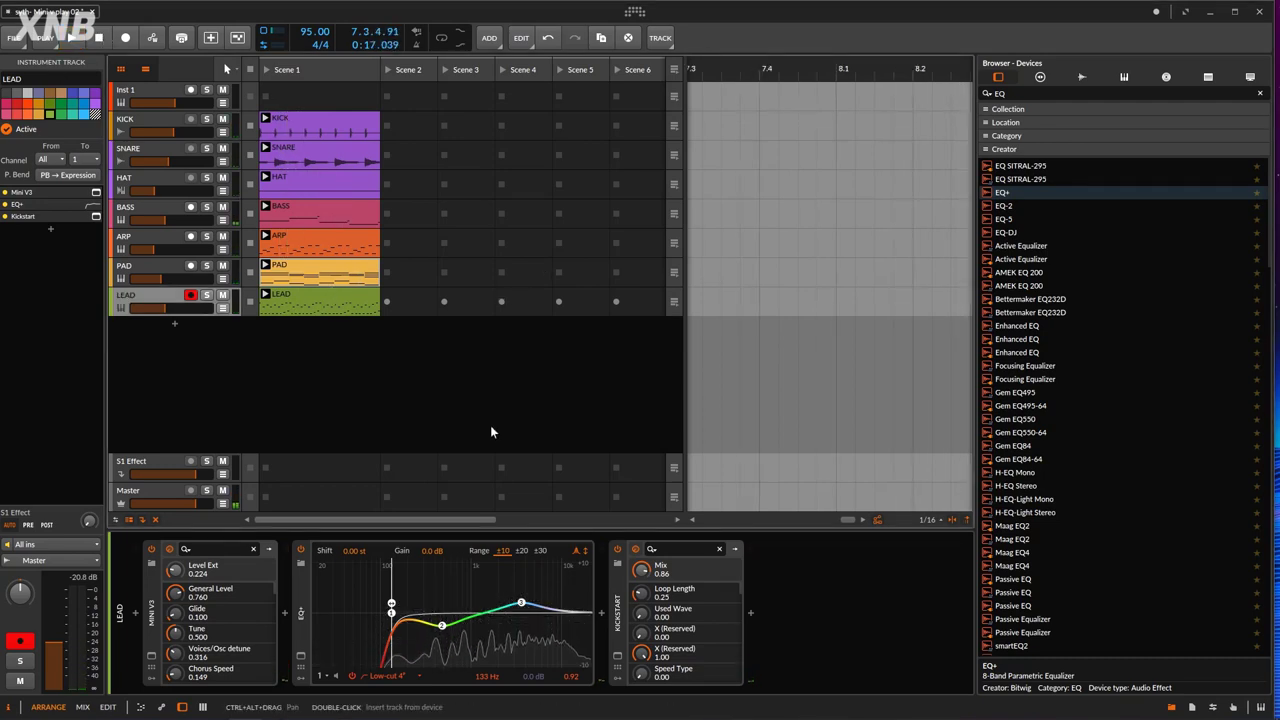
# Find Chorus DIMENSION-D in the device browser and insert it on the LEAD track between EQ+ and Kickstart.
pyautogui.tripleClick(1018, 93)
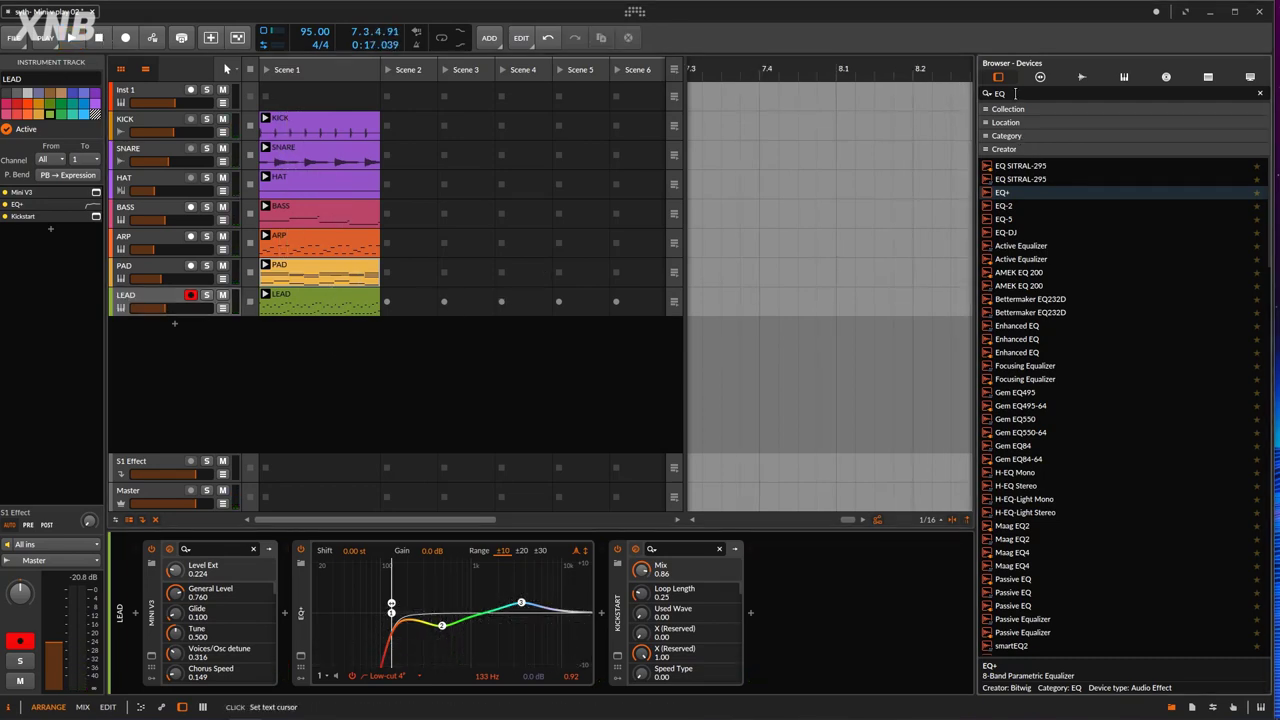
pyautogui.write('DIM')
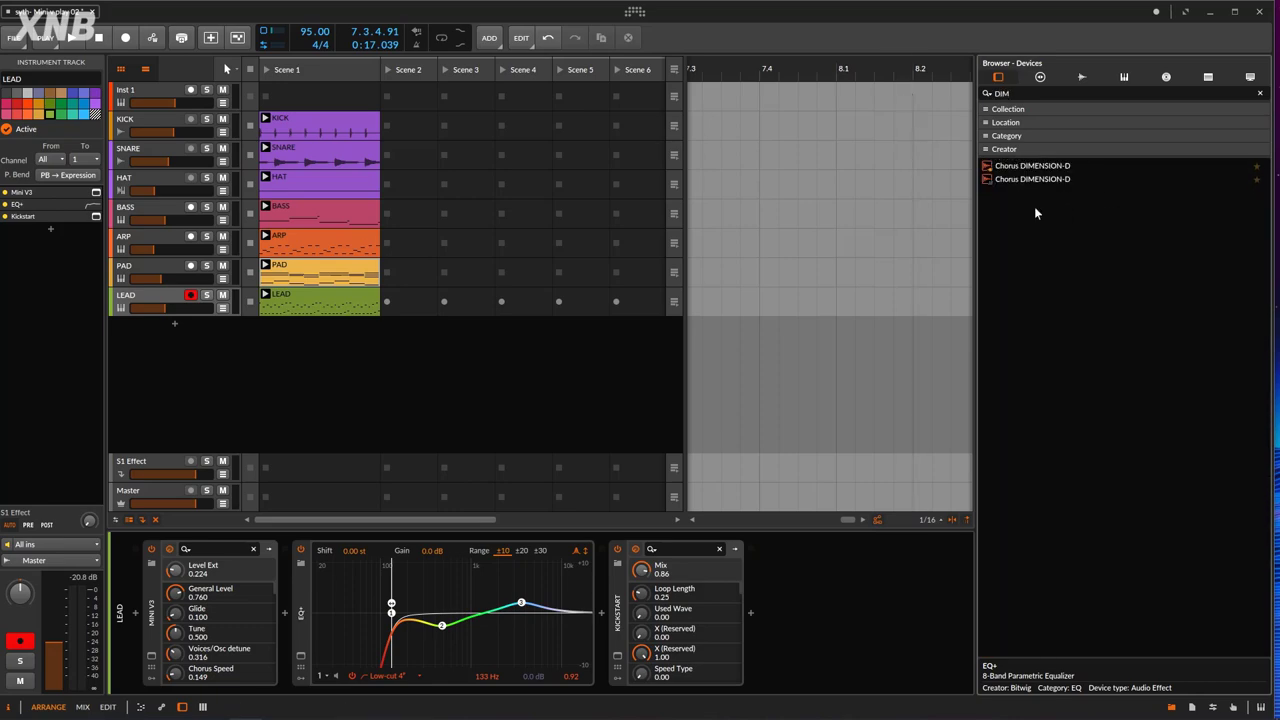
pyautogui.moveTo(1058, 172); pyautogui.dragTo(849, 573)
pyautogui.moveTo(821, 620); pyautogui.dragTo(774, 607)
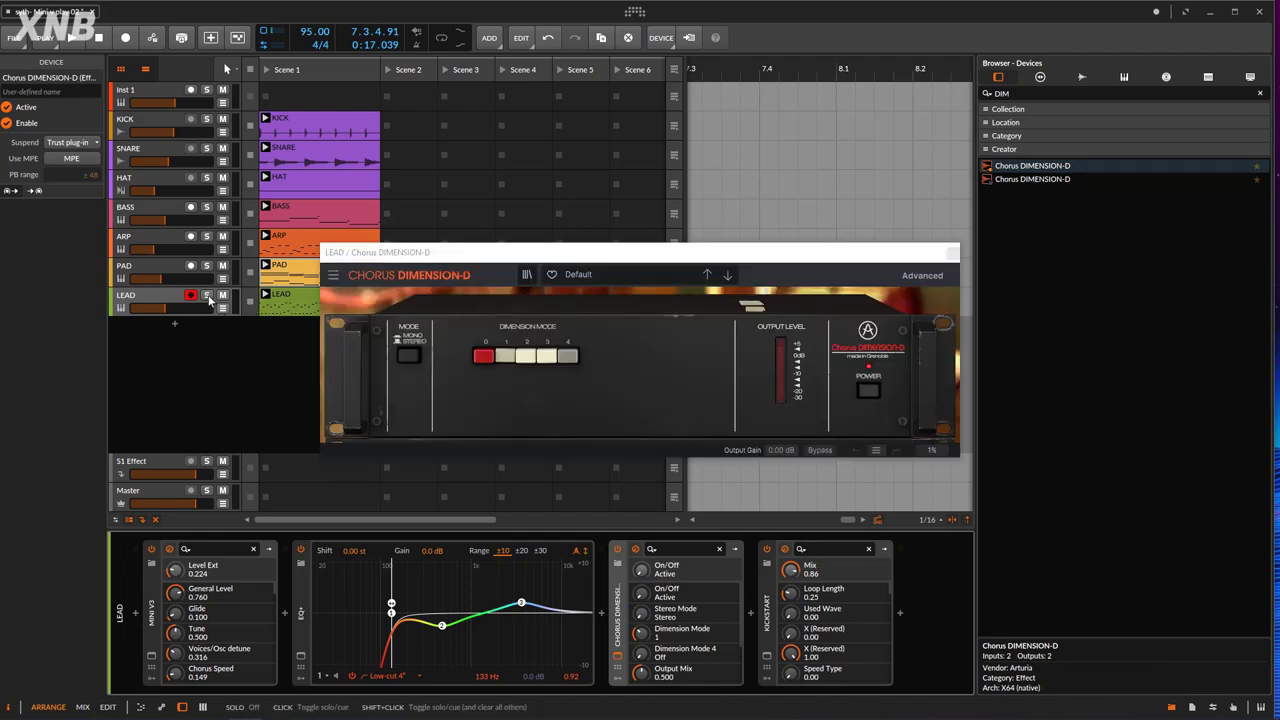
# Set the chorus to dimension mode 2, comparing it bypassed and active on the soloed lead.
pyautogui.click(74, 44)
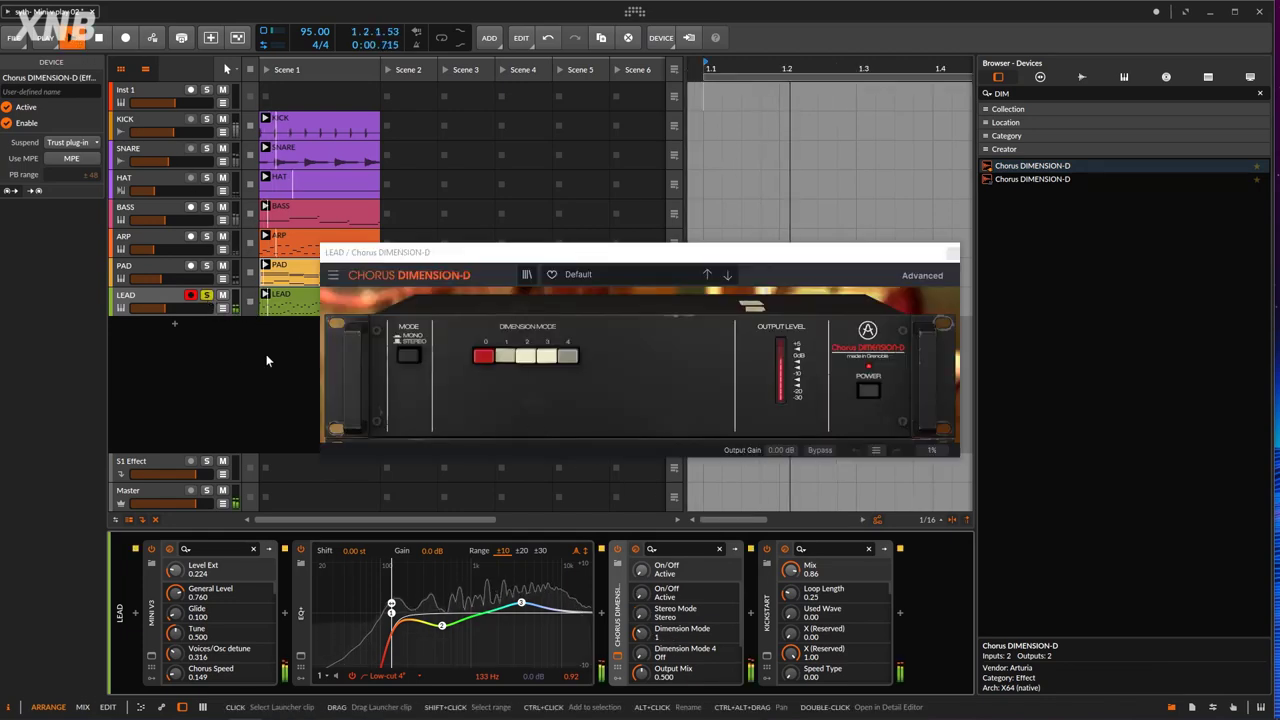
pyautogui.click(618, 550)
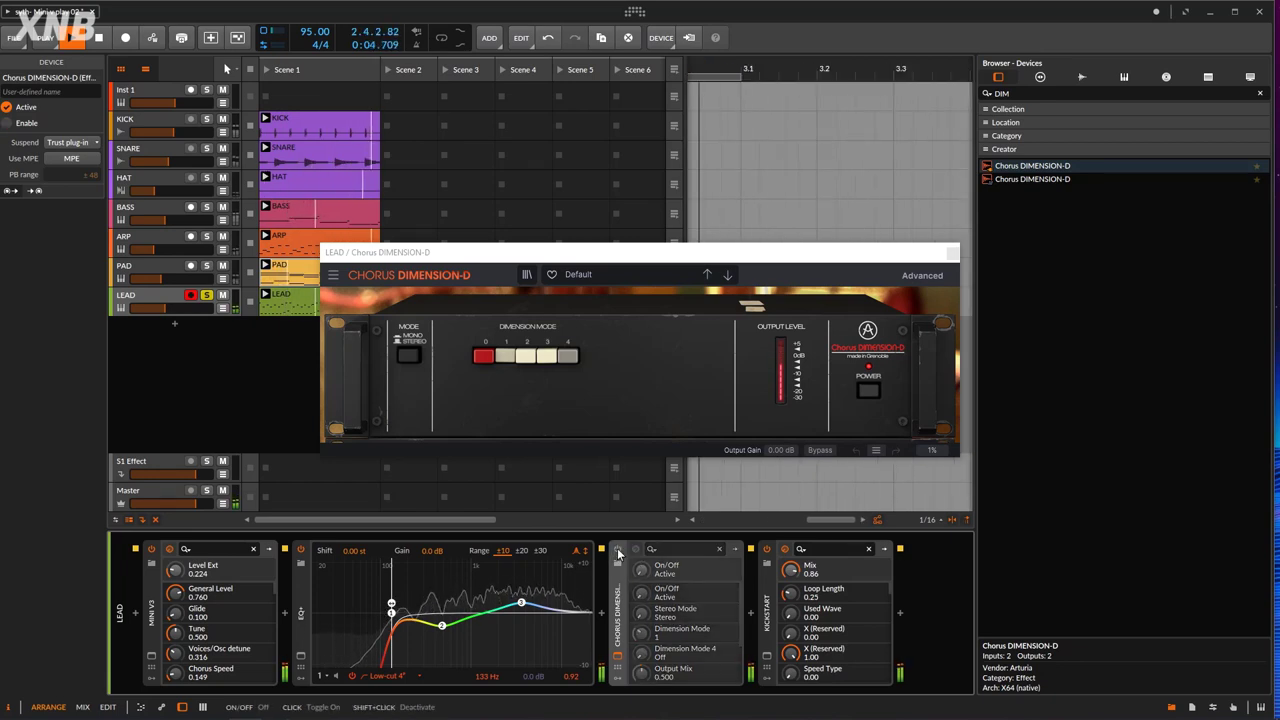
pyautogui.click(618, 550)
pyautogui.click(526, 357)
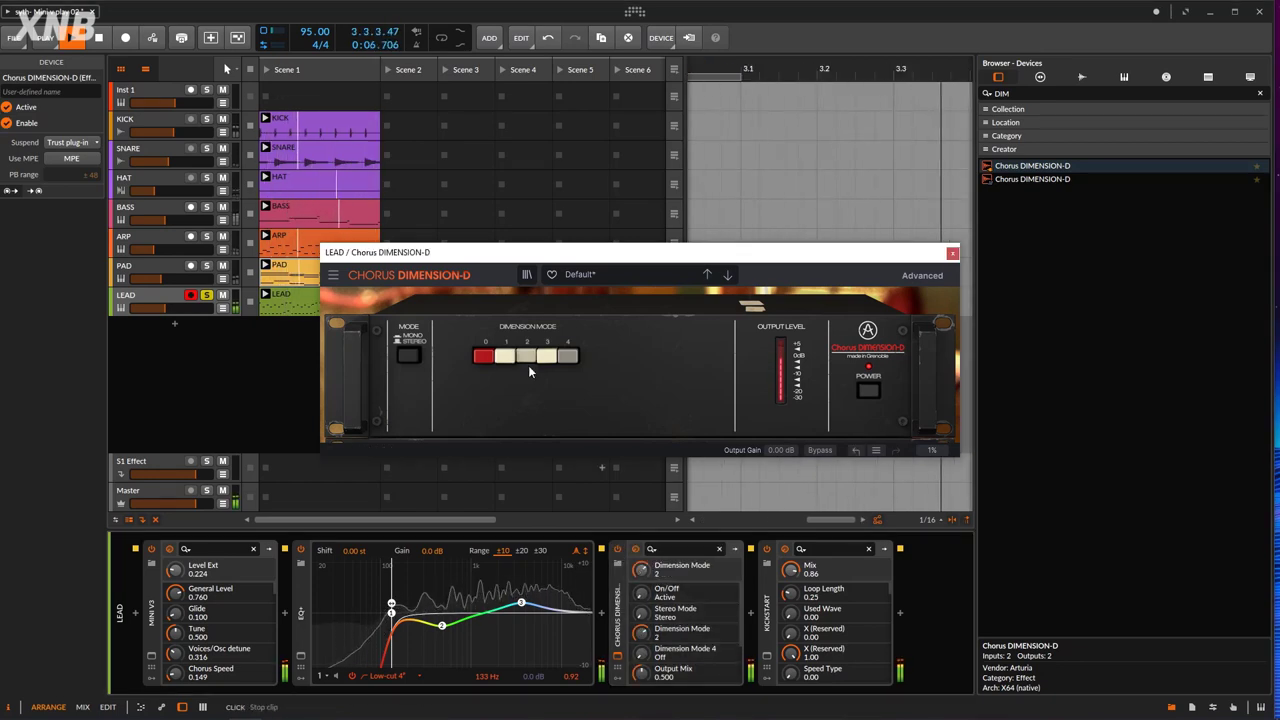
pyautogui.click(618, 550)
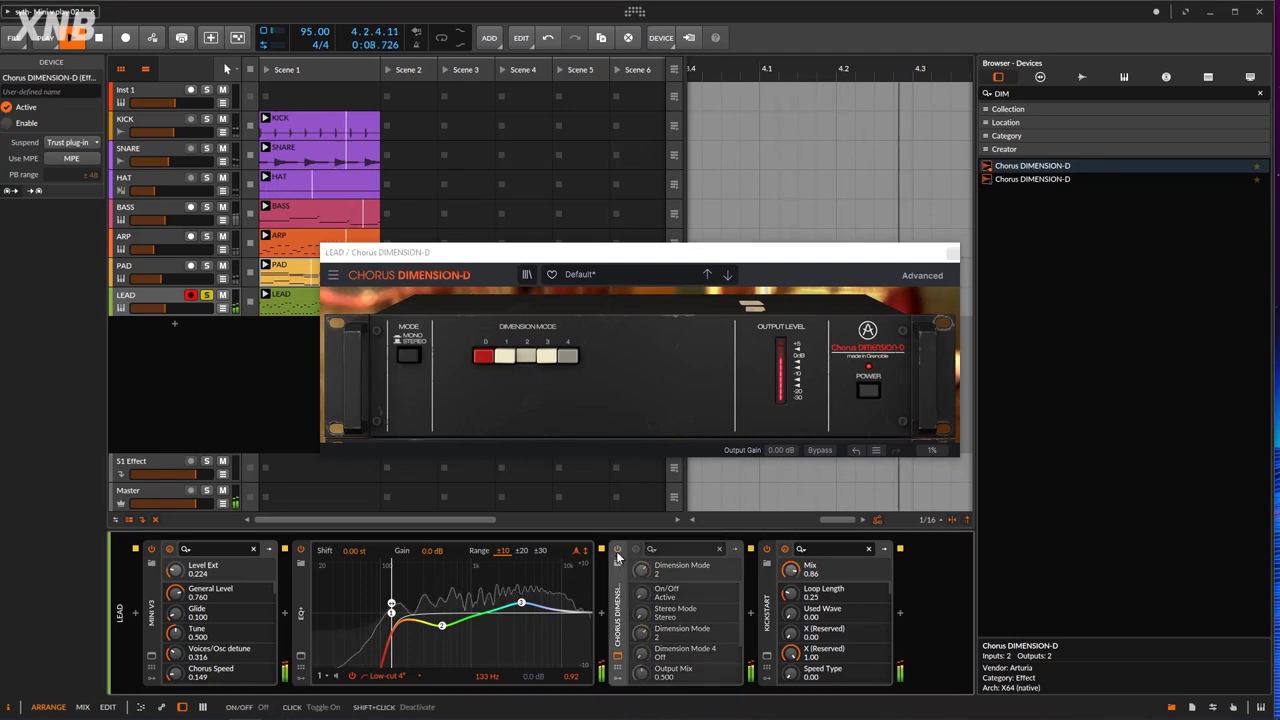
pyautogui.click(618, 550)
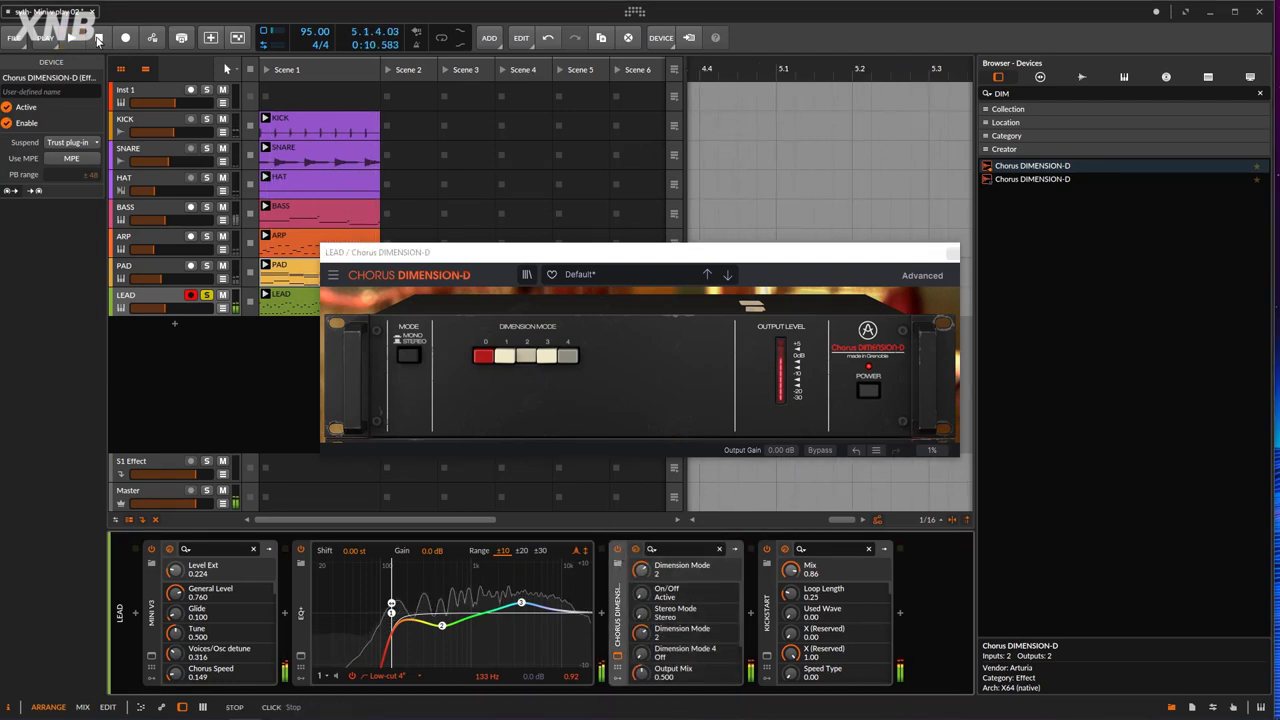
# Unsolo the lead and lower its volume slightly, comparing the chorus bypassed and active in the full mix.
pyautogui.moveTo(661, 259); pyautogui.dragTo(757, 248)
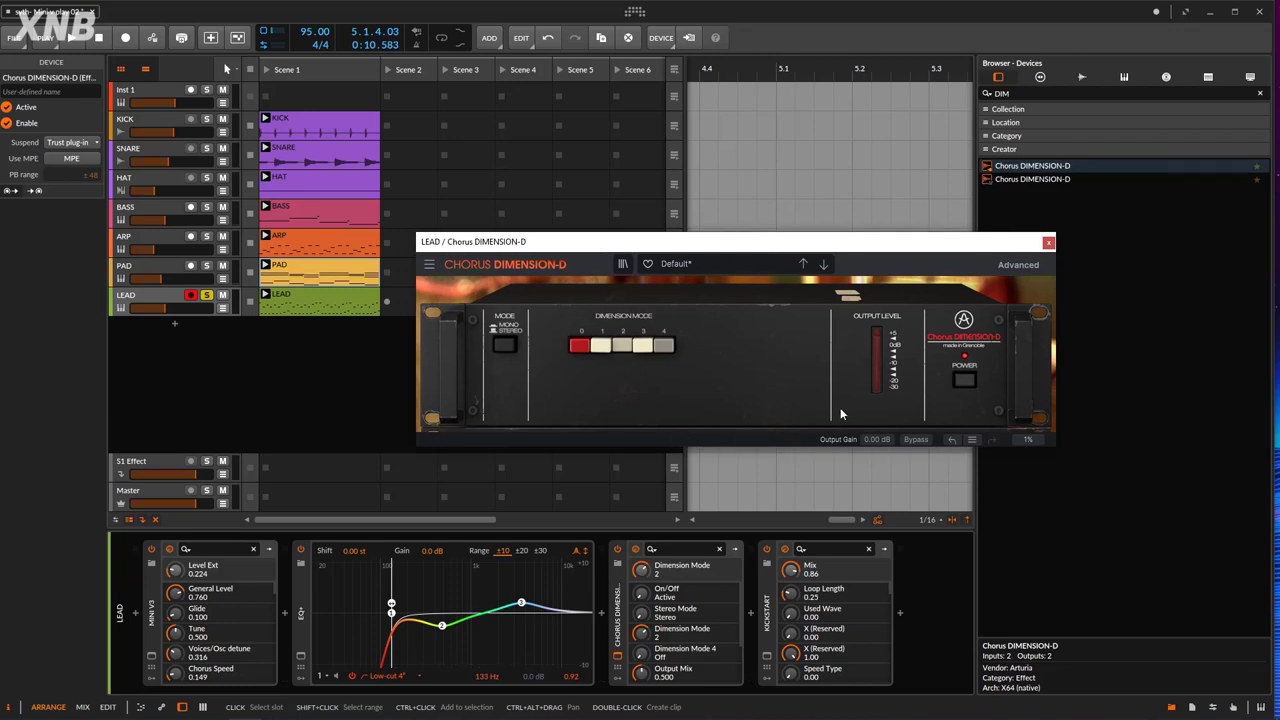
pyautogui.click(206, 299)
pyautogui.press('space')
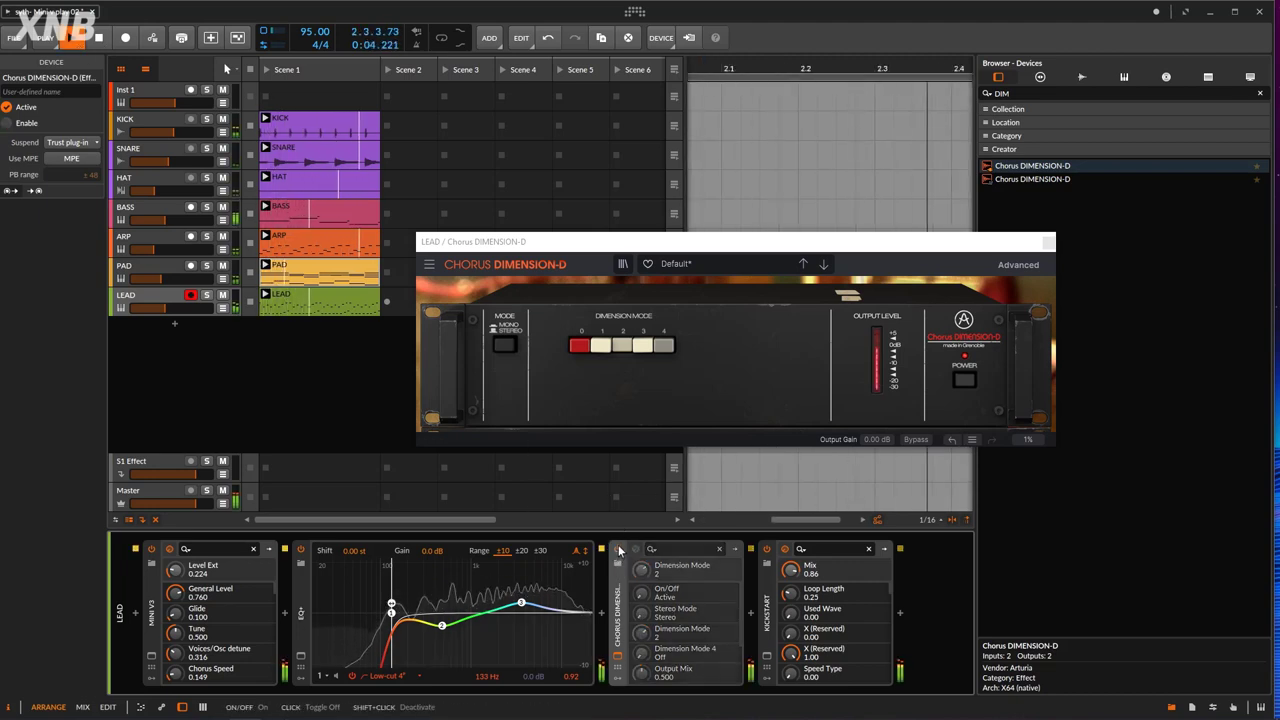
pyautogui.click(618, 549)
pyautogui.click(618, 549)
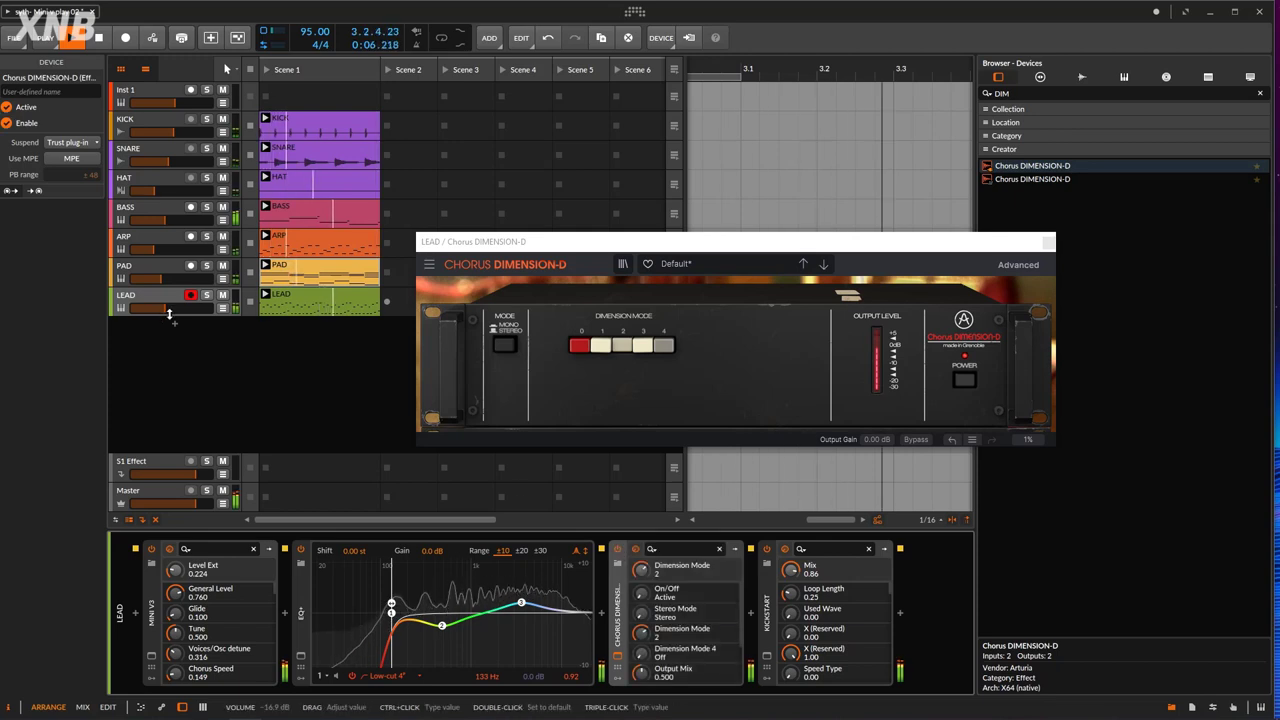
pyautogui.moveTo(186, 310); pyautogui.dragTo(182, 310)
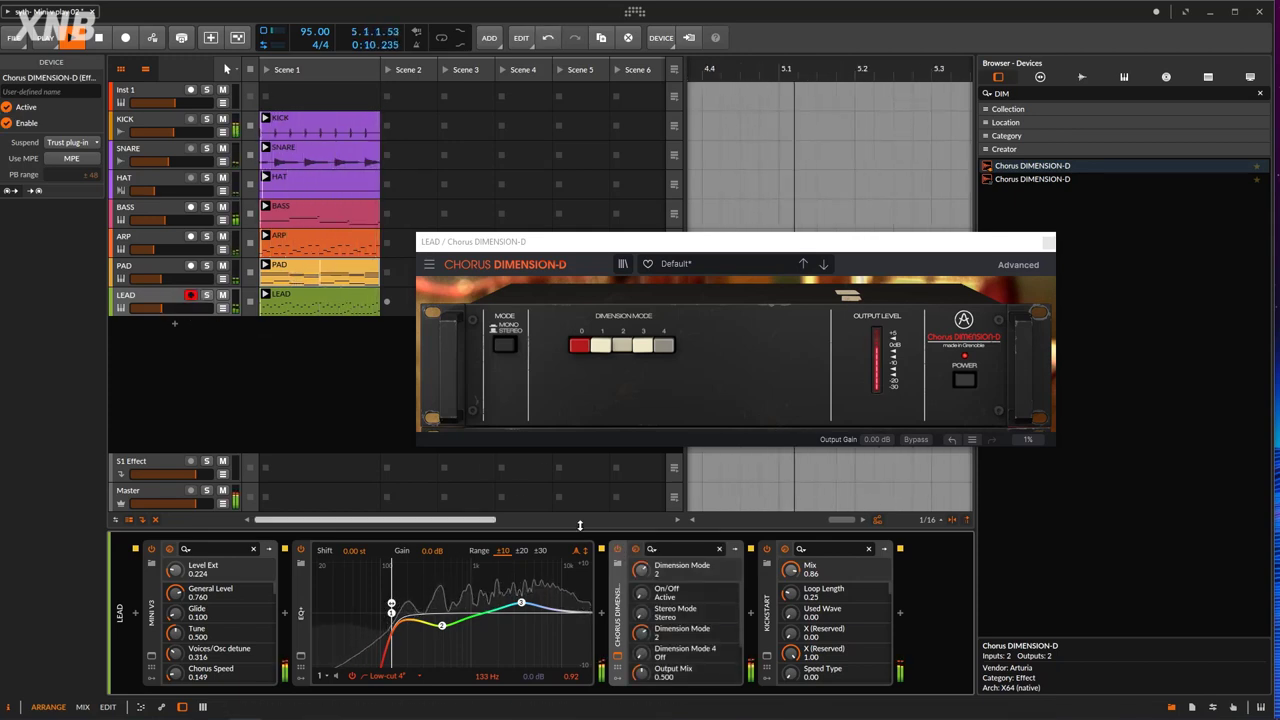
# Set the lead's oscillator 3 level to 0.712 and voice detune to 0.312, then close the Mini V3 and chorus editors.
pyautogui.click(151, 656)
pyautogui.moveTo(1115, 261); pyautogui.dragTo(1116, 266)
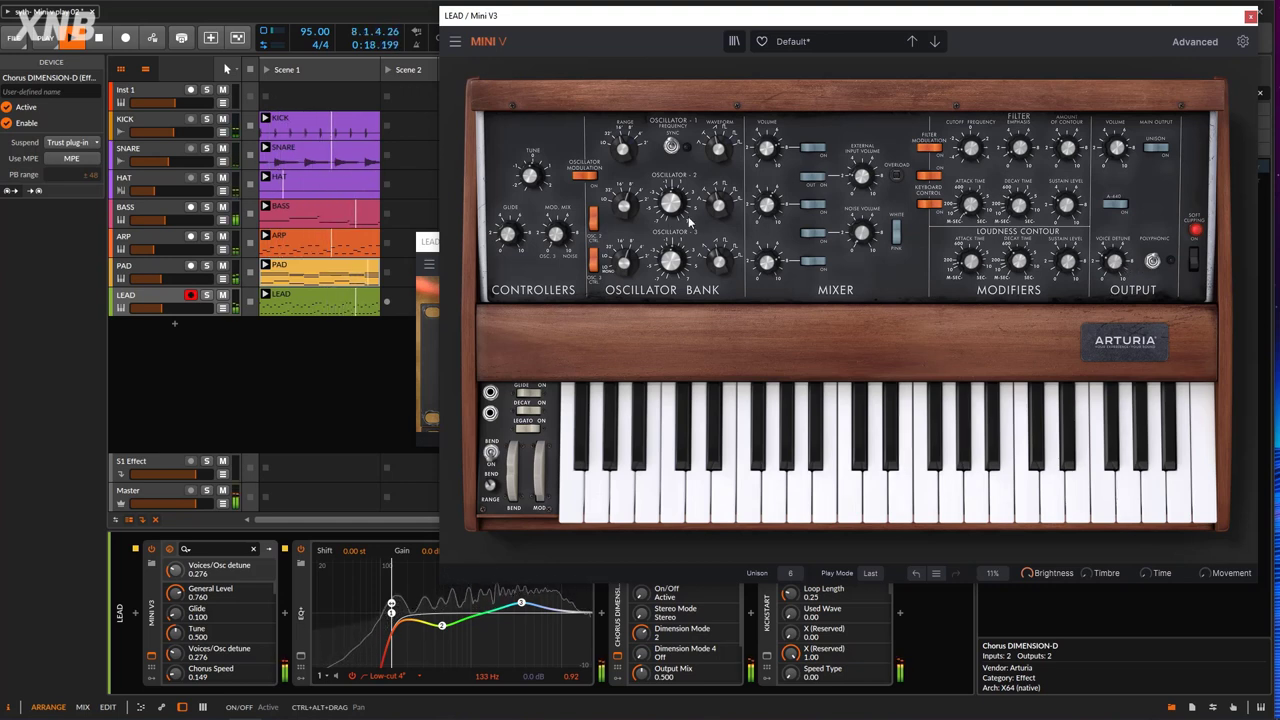
pyautogui.moveTo(772, 265); pyautogui.dragTo(772, 262)
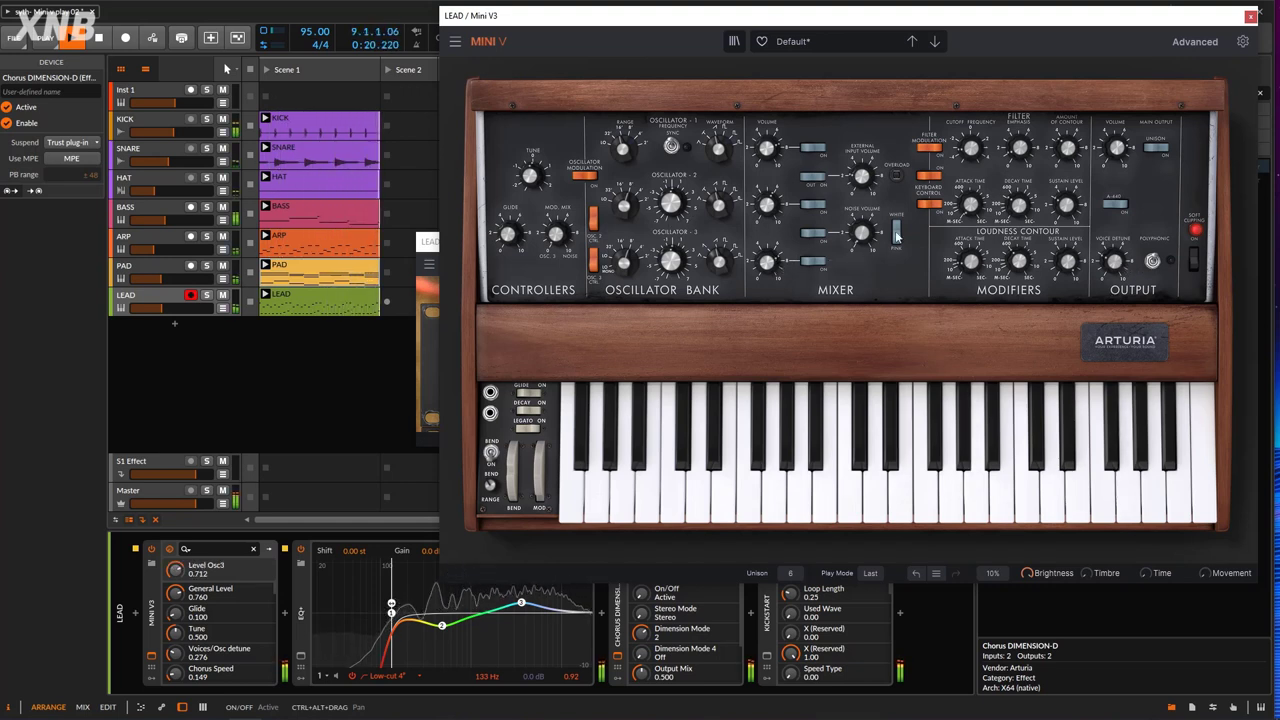
pyautogui.moveTo(1113, 266); pyautogui.dragTo(1113, 259)
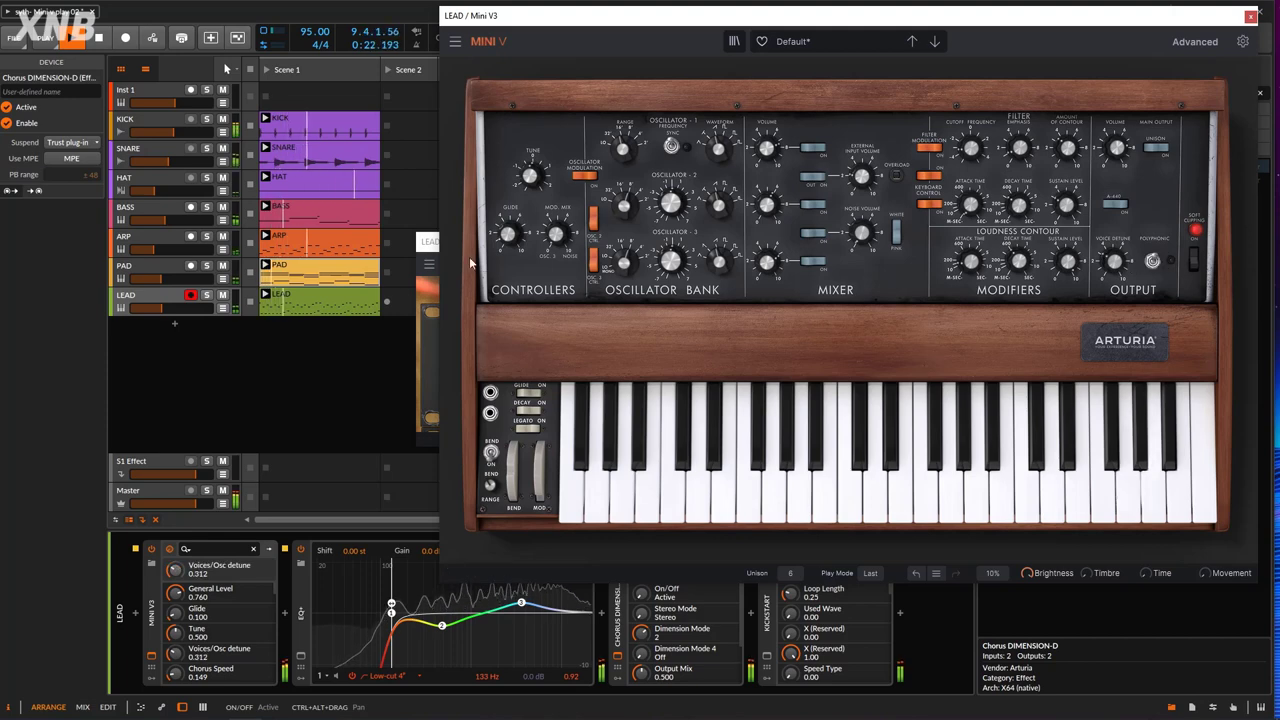
pyautogui.click(1250, 17)
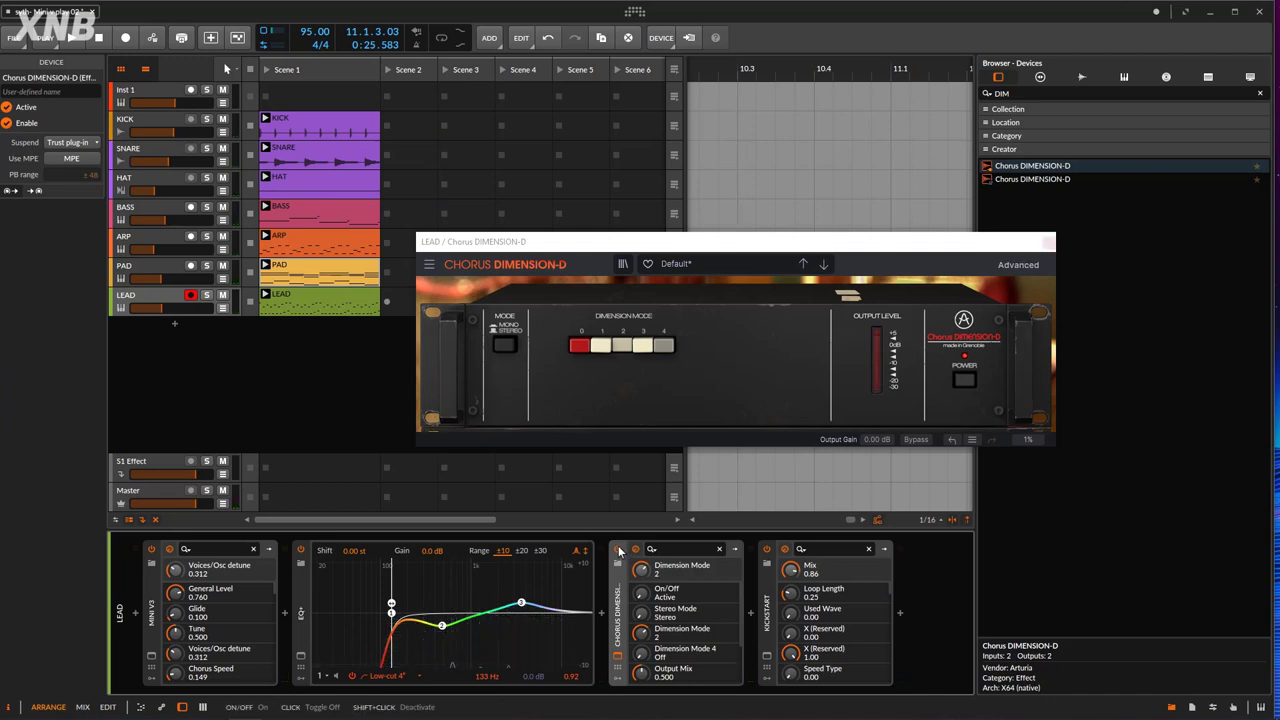
pyautogui.click(1048, 243)
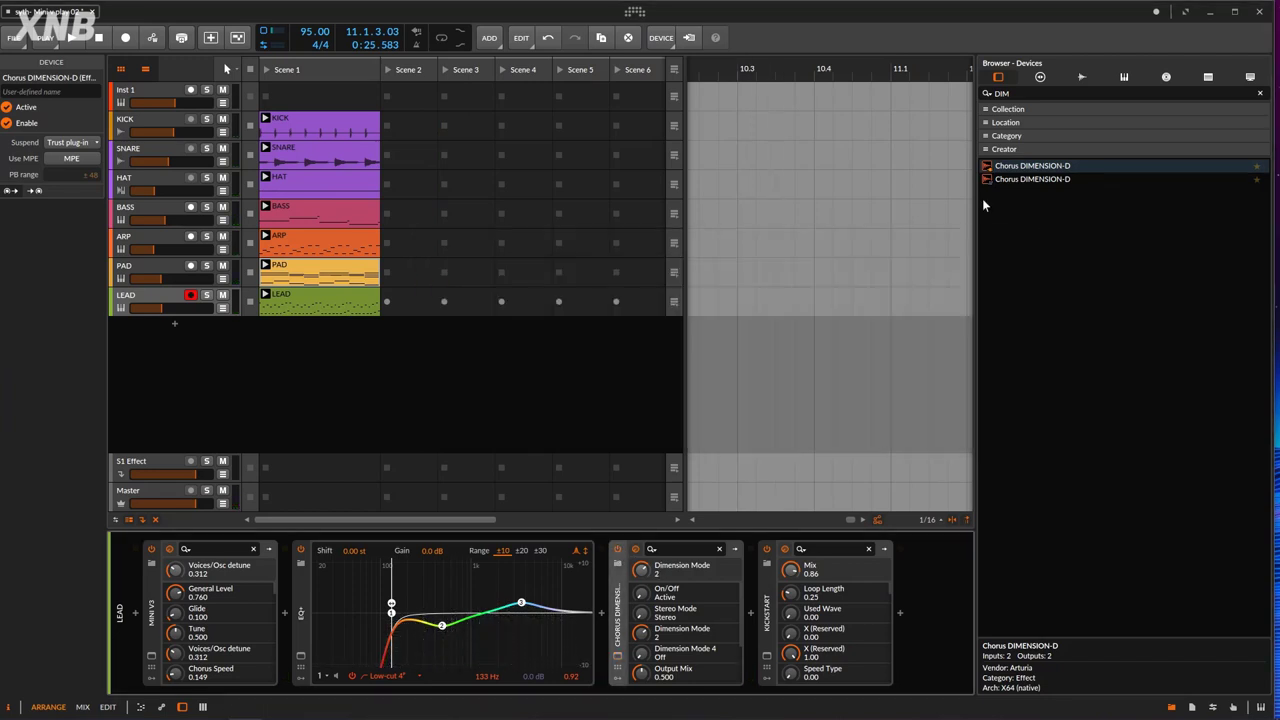